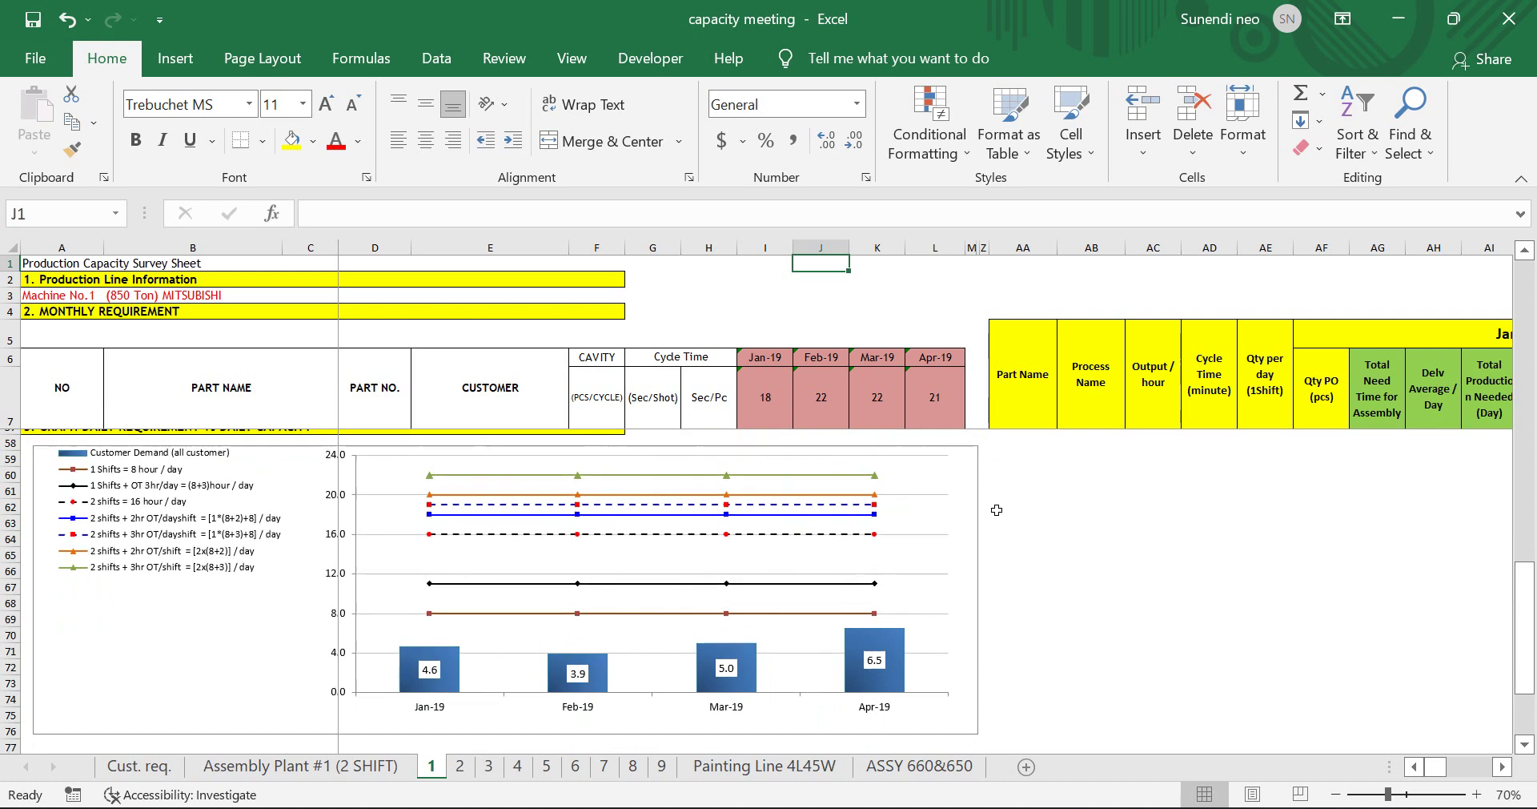
- Examine the balance capacity rows and the daily requirement versus daily capacity graph on sheet 1
scroll(996, 510, down, 1)
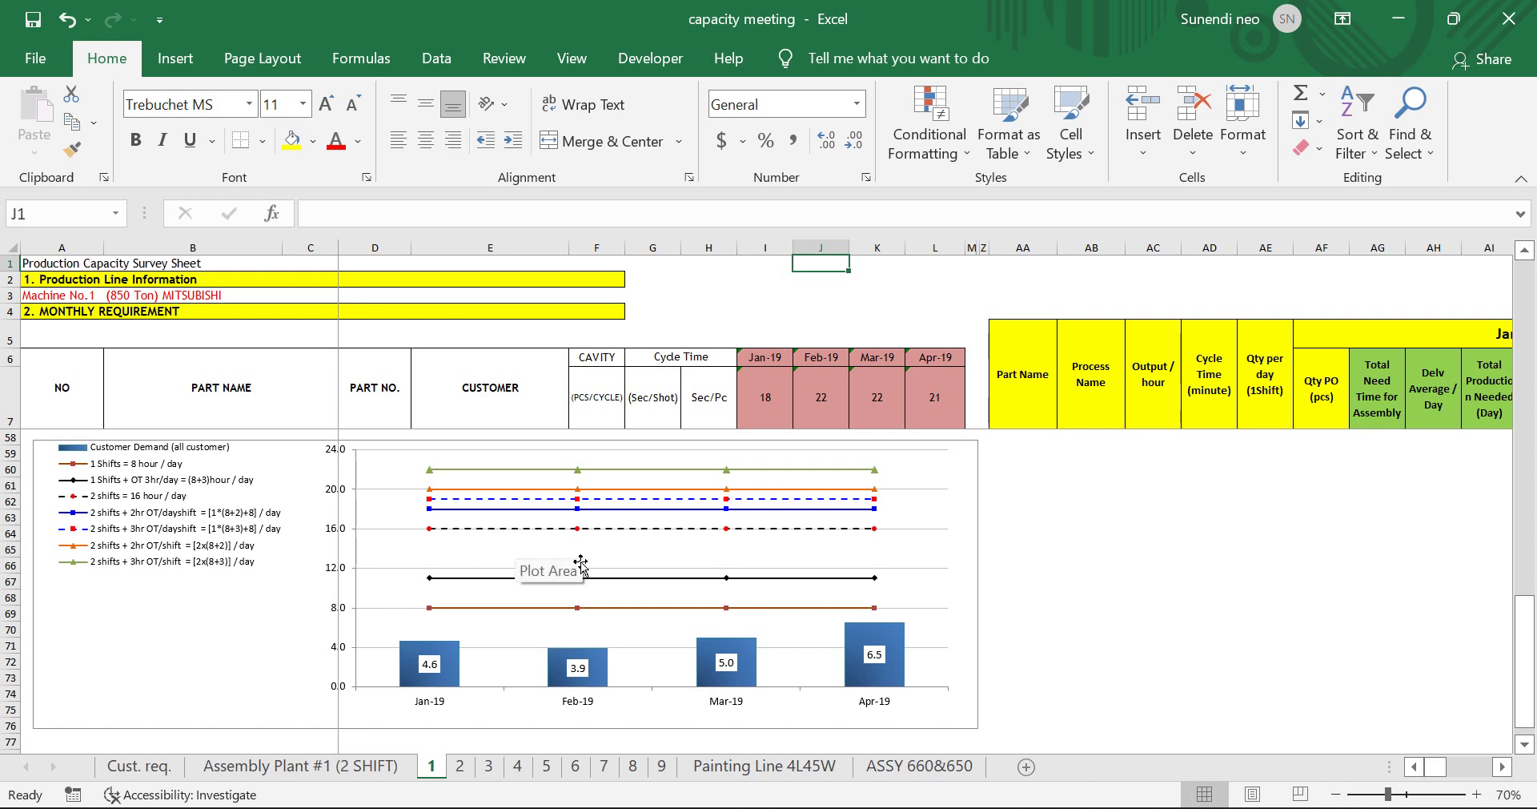
scroll(581, 564, up, 2)
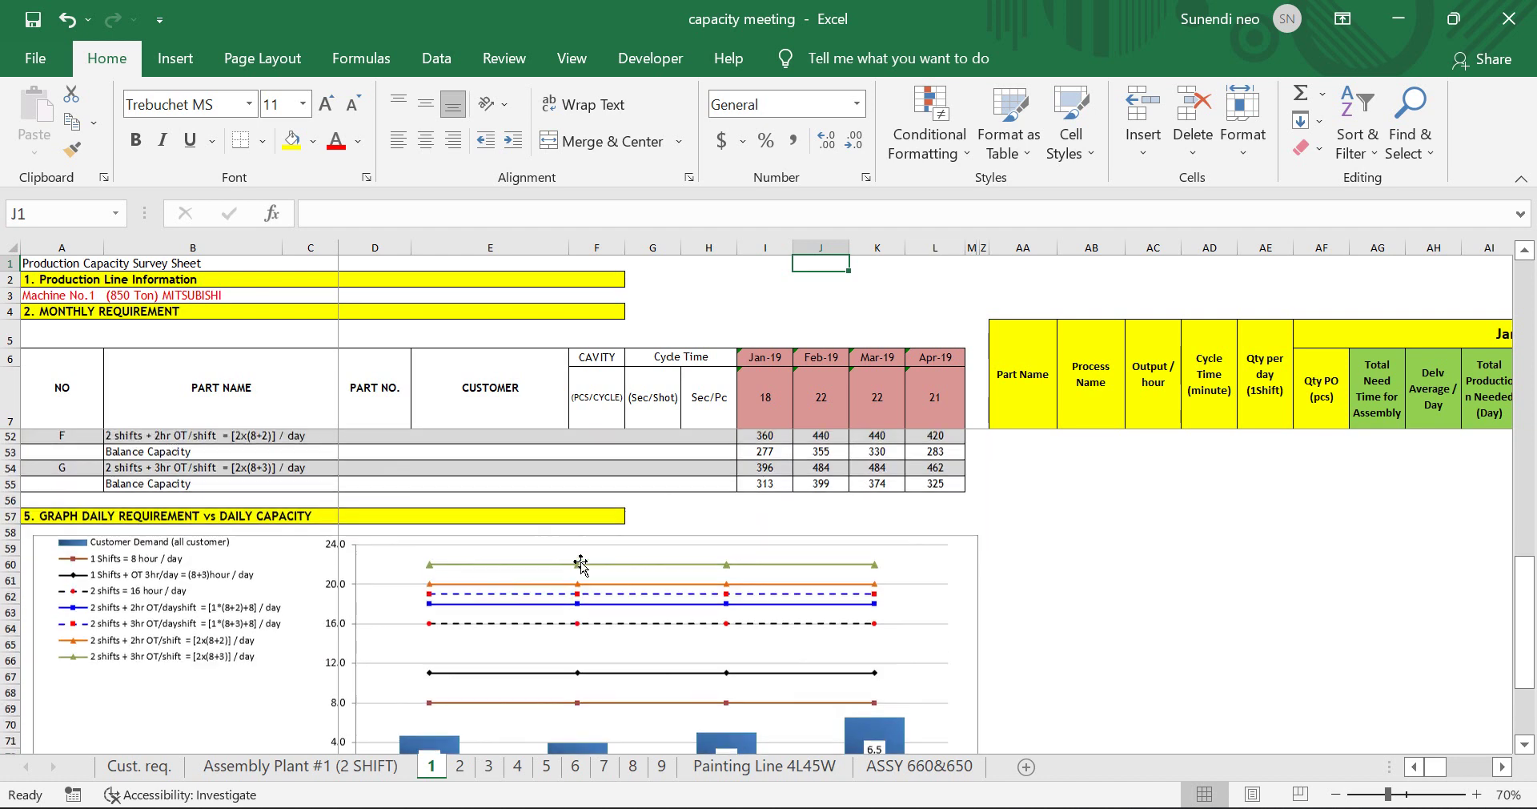
scroll(581, 564, down, 1)
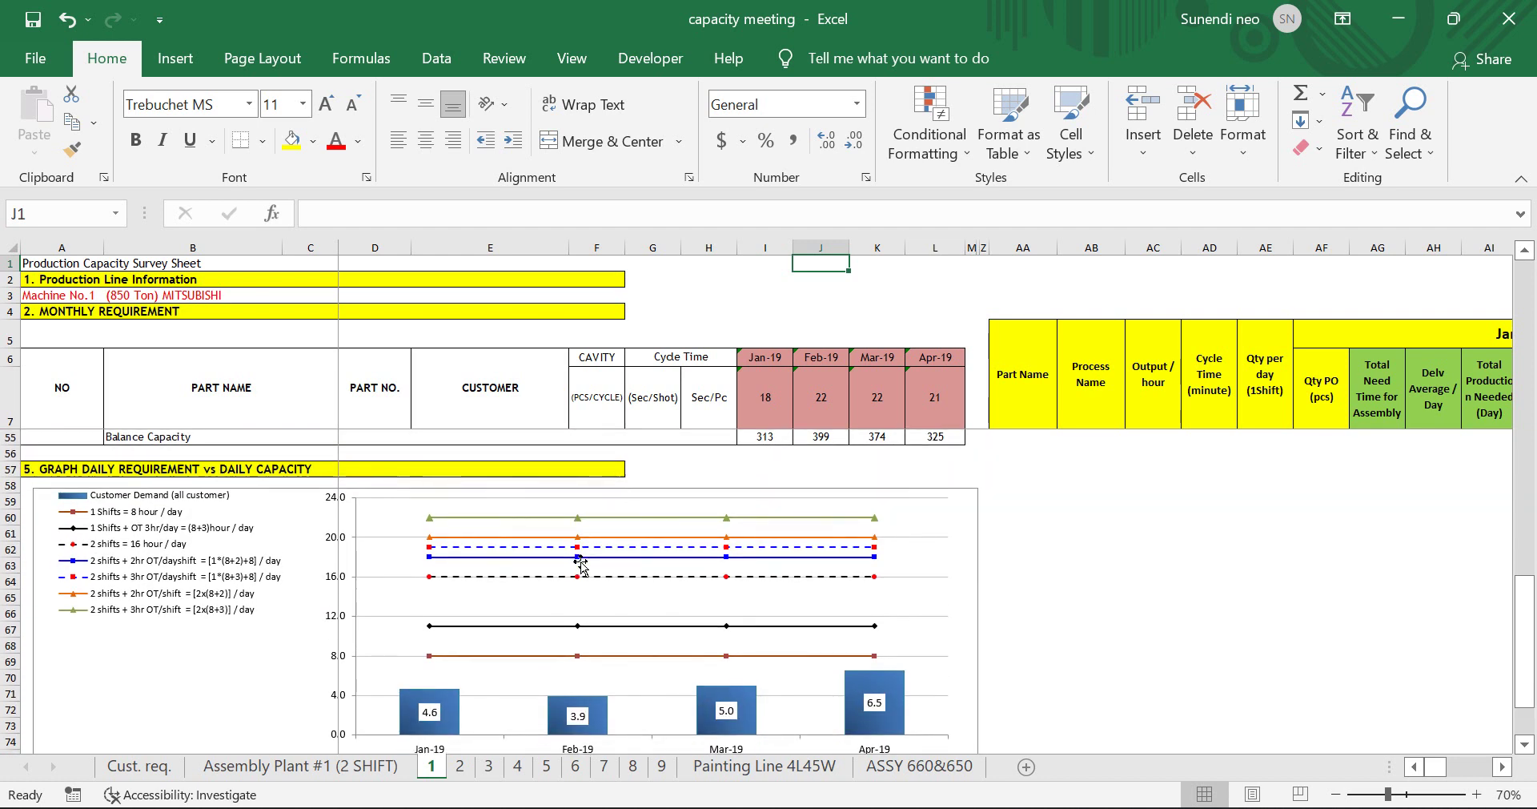
scroll(748, 641, down, 2)
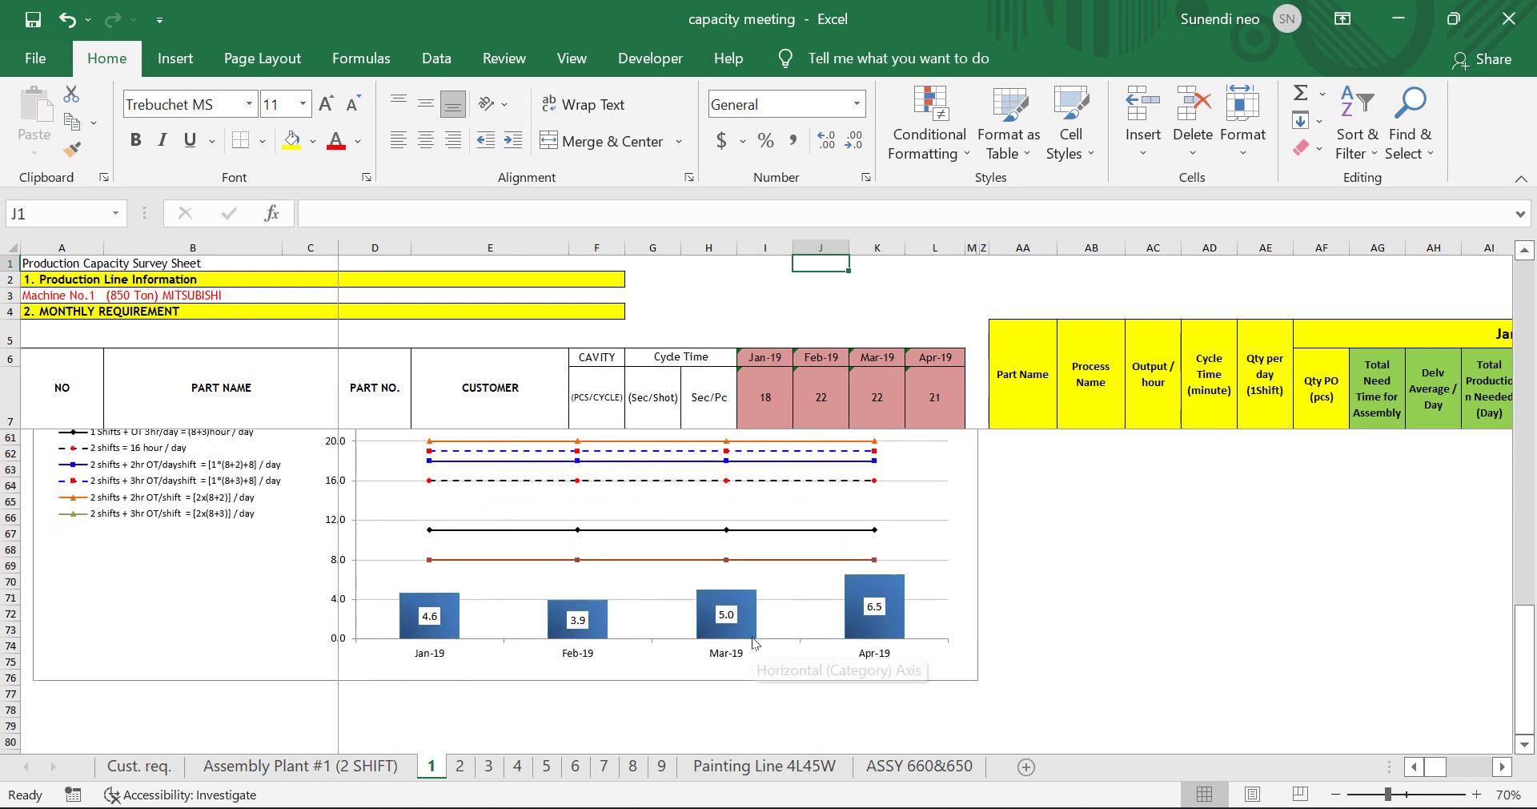
scroll(753, 640, up, 1)
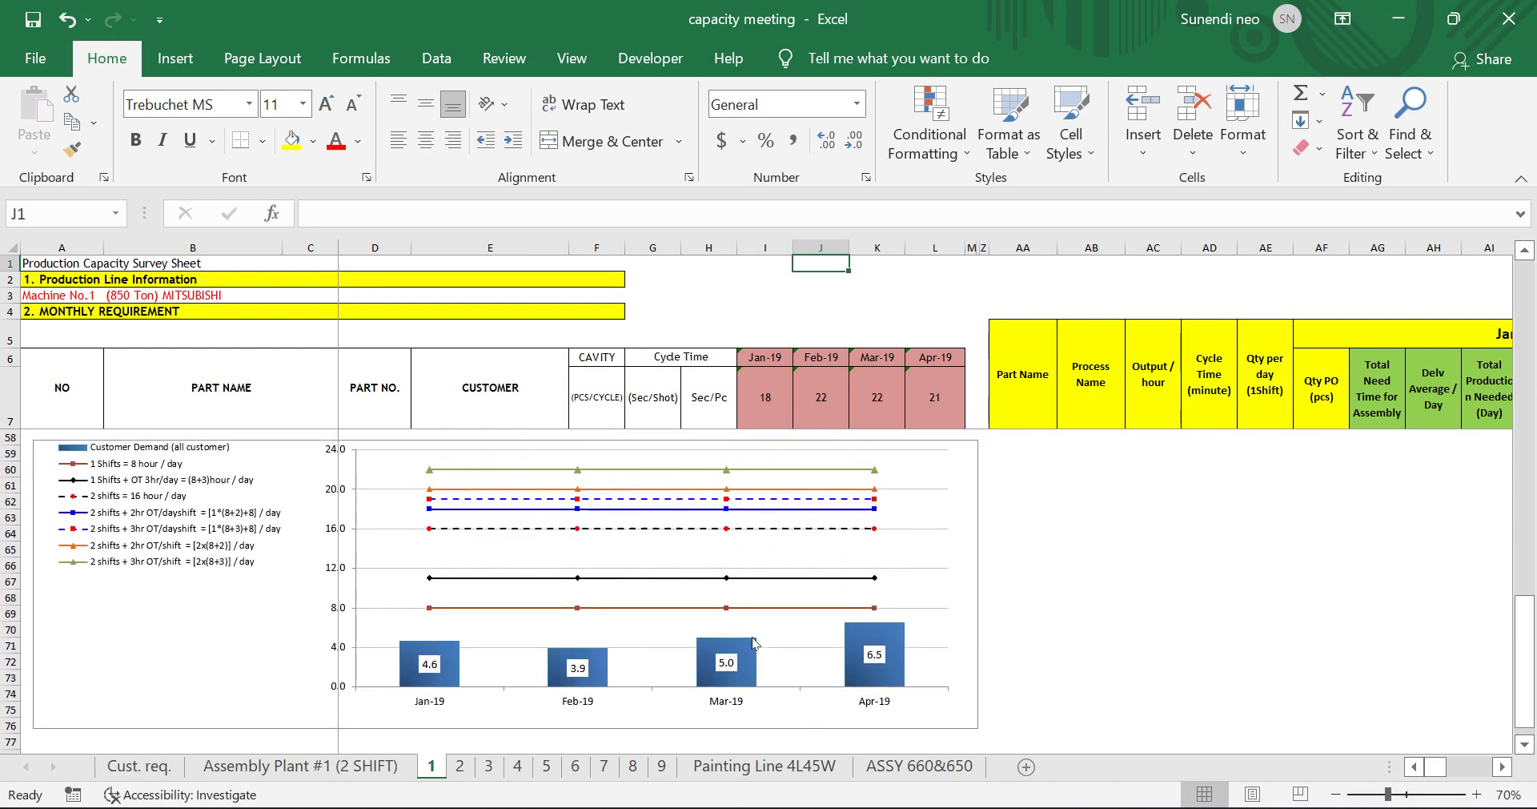
mouse_move(448, 671)
mouse_move(433, 705)
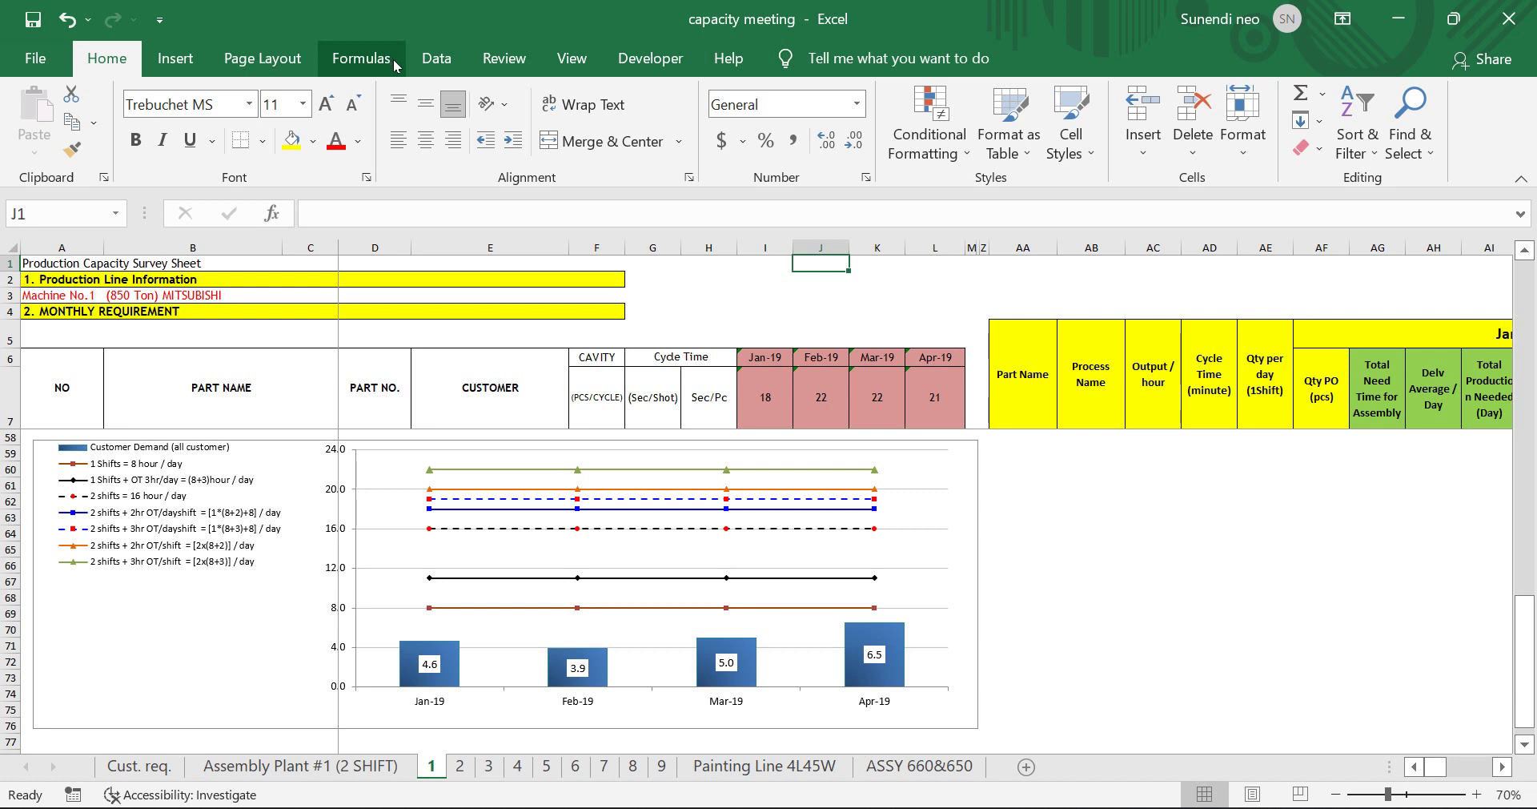
click(188, 62)
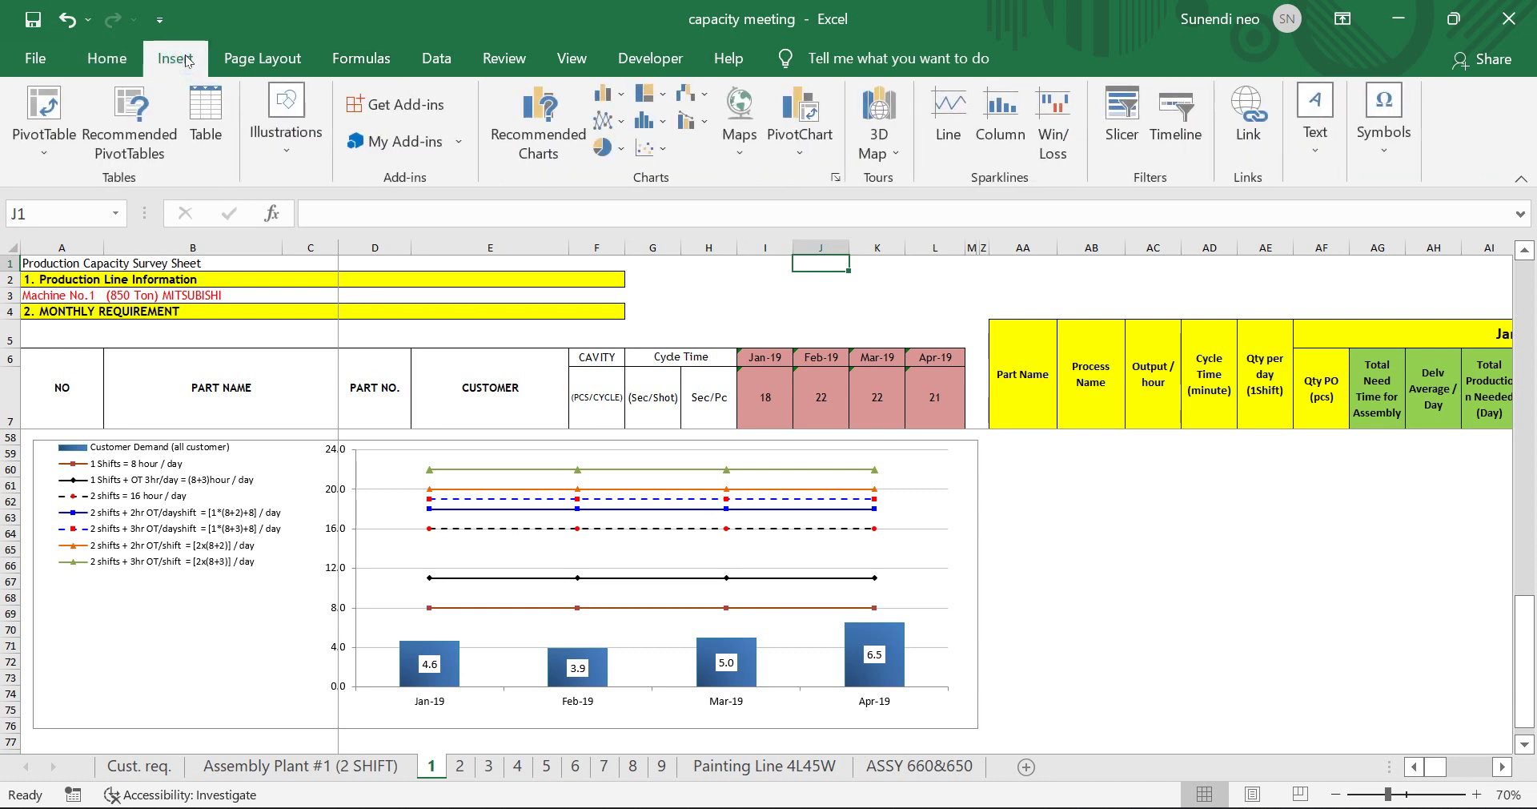
click(105, 61)
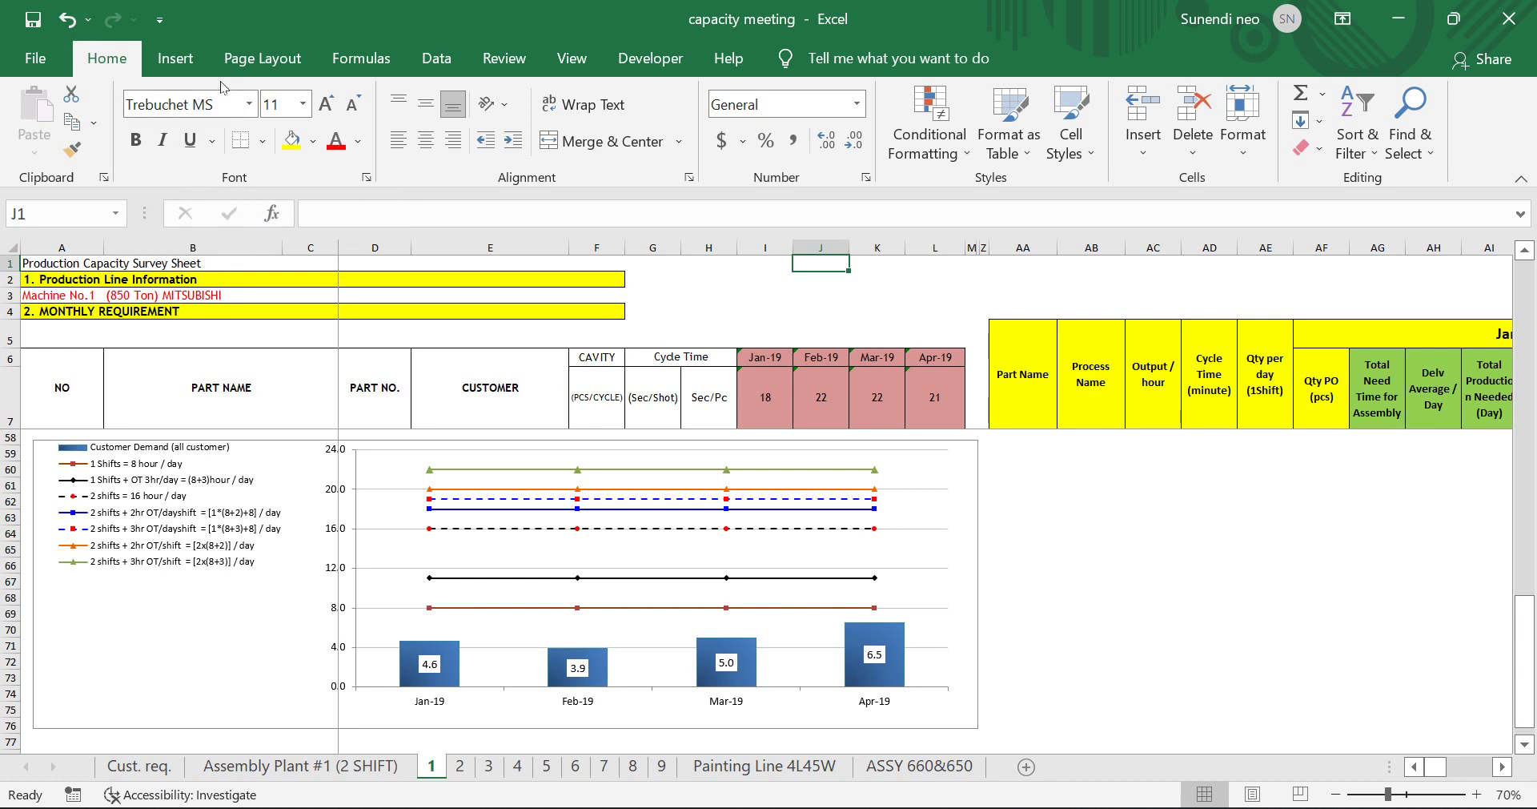
click(252, 104)
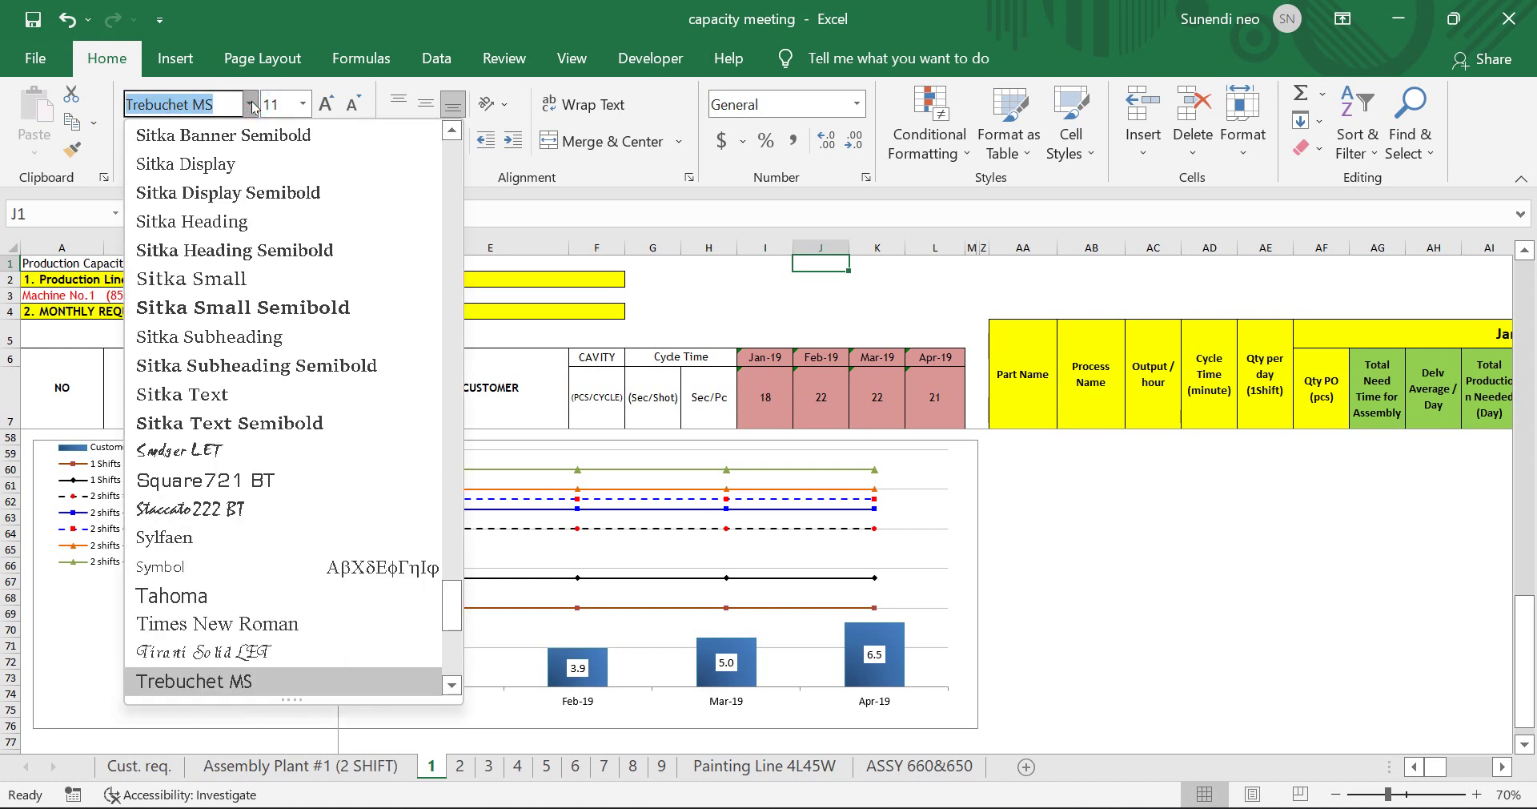
click(251, 104)
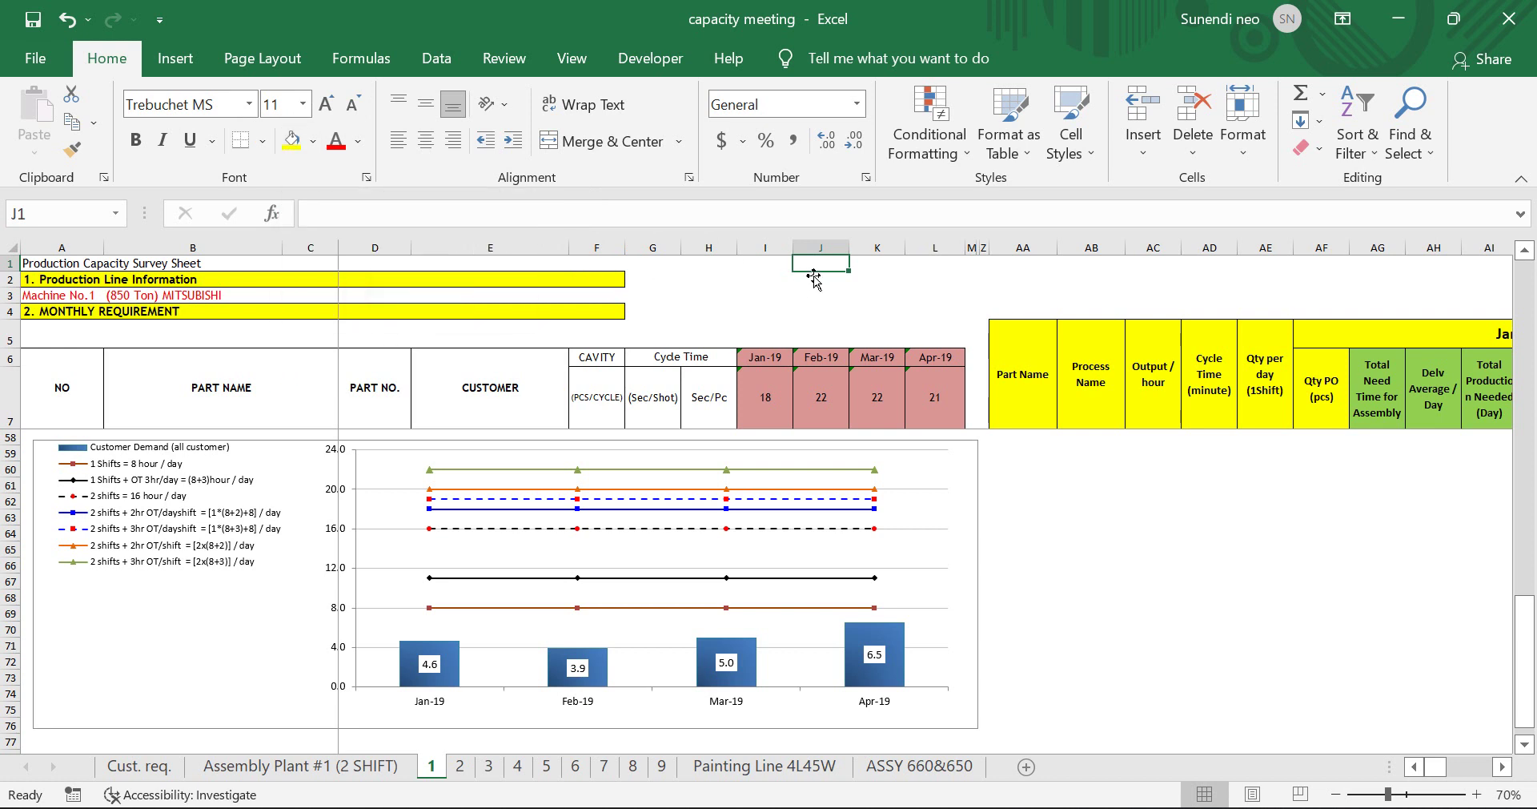
- Try a yellow fill on cell J1 and undo it
click(292, 140)
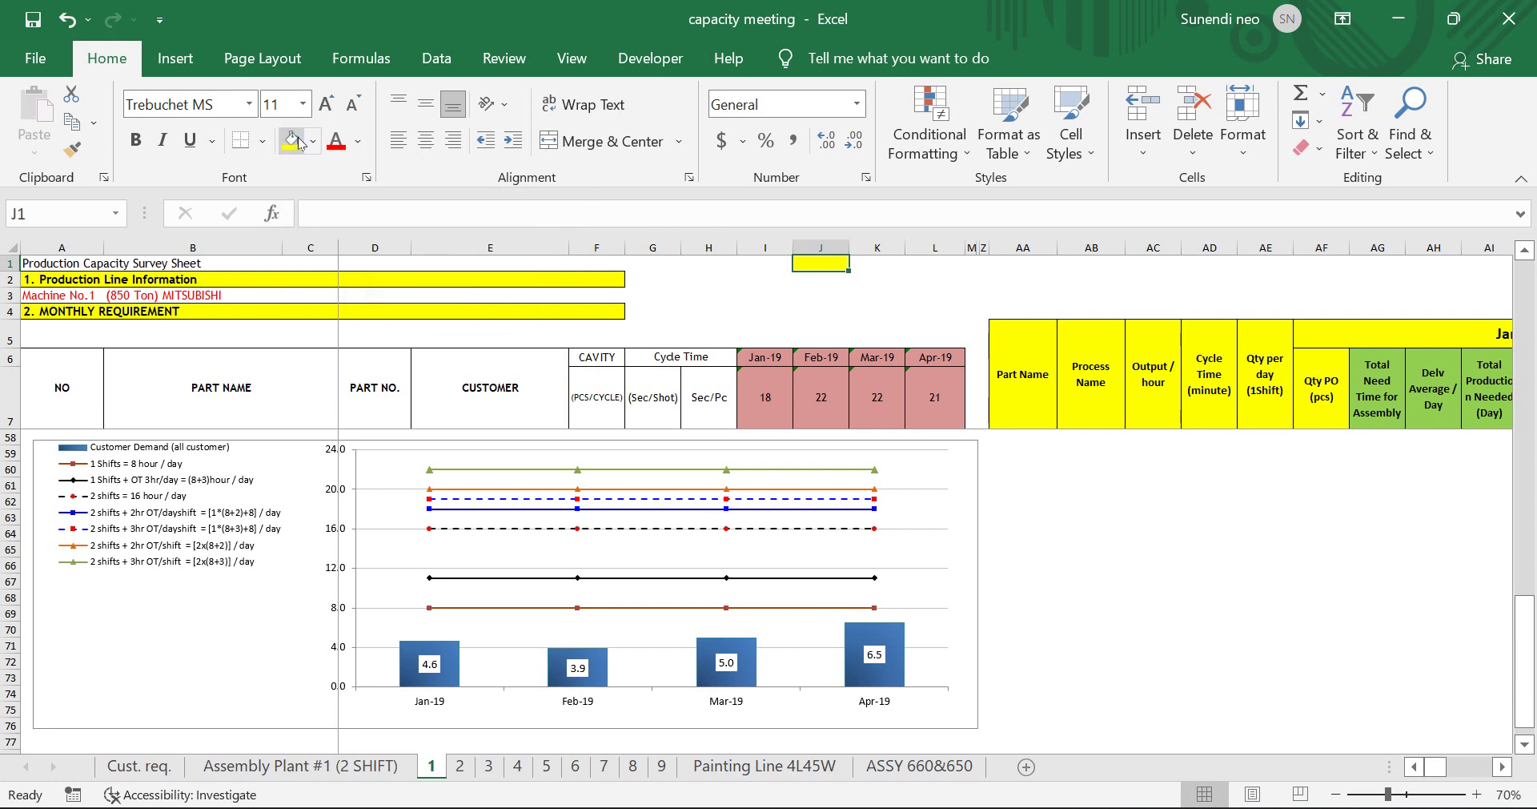
key(ctrl+z)
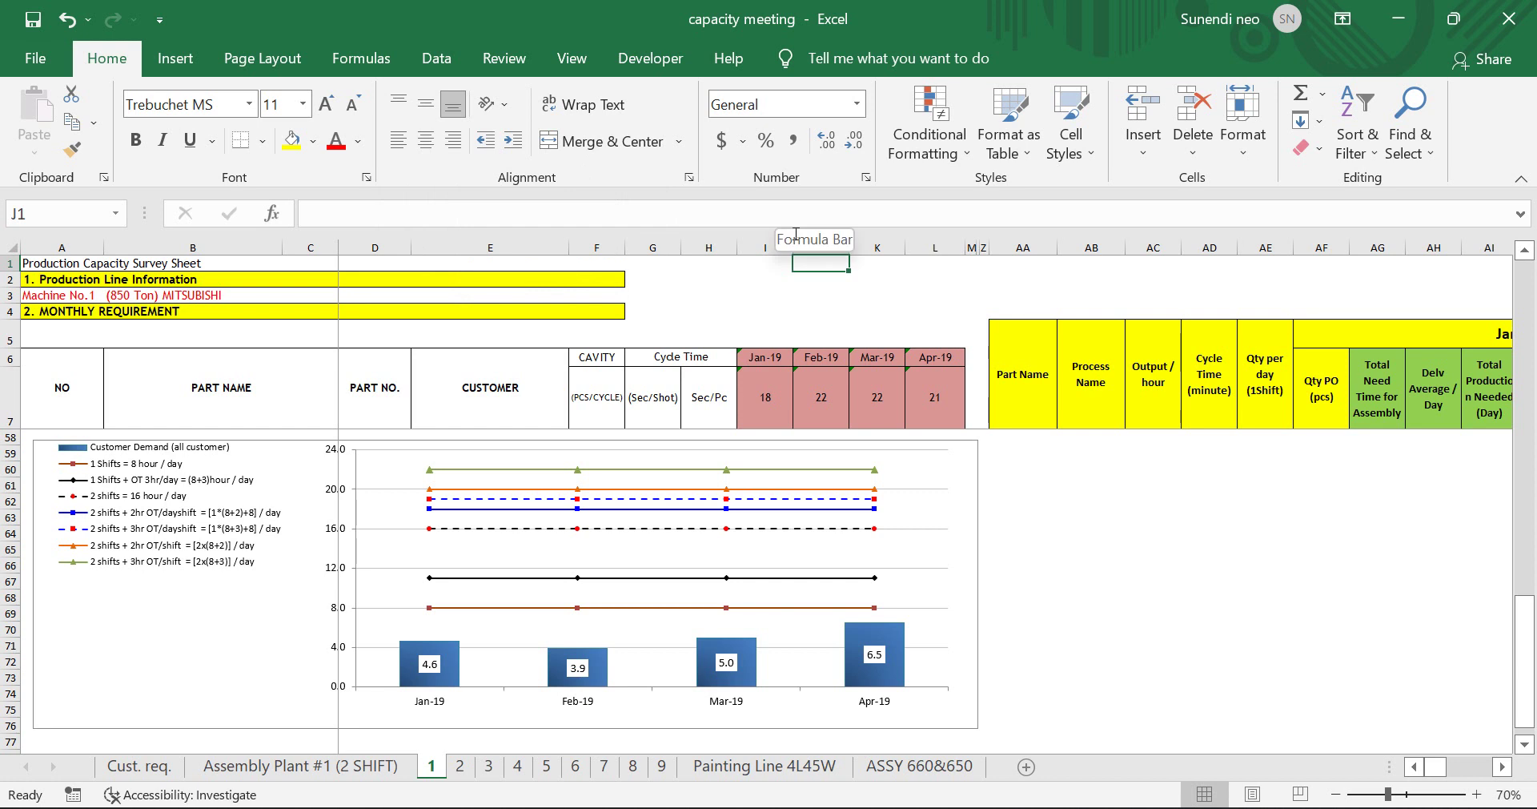
- Enter the sample text azx in cell J1 and increase the height of row 1
text(azx)
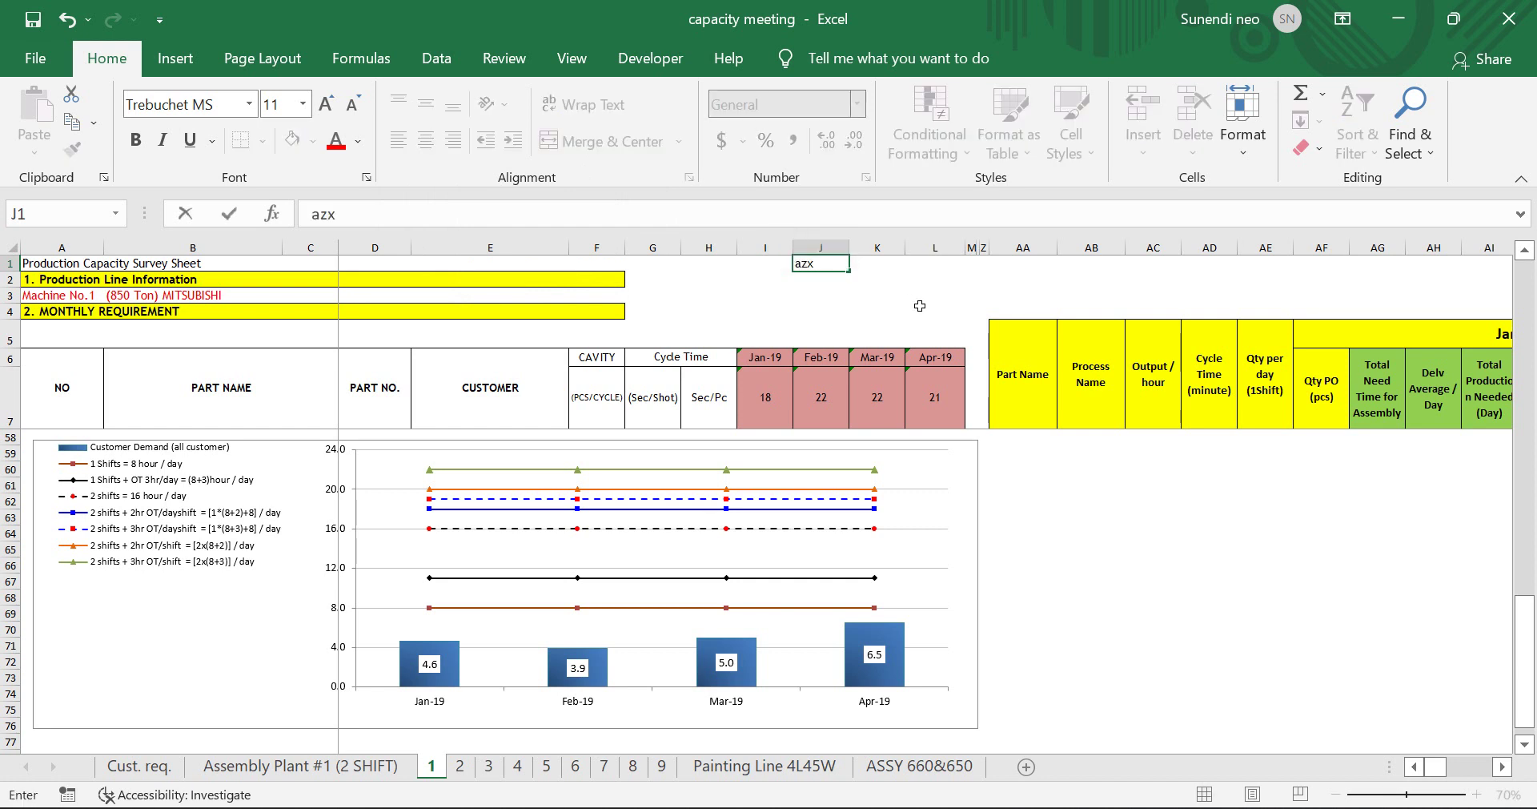
click(919, 306)
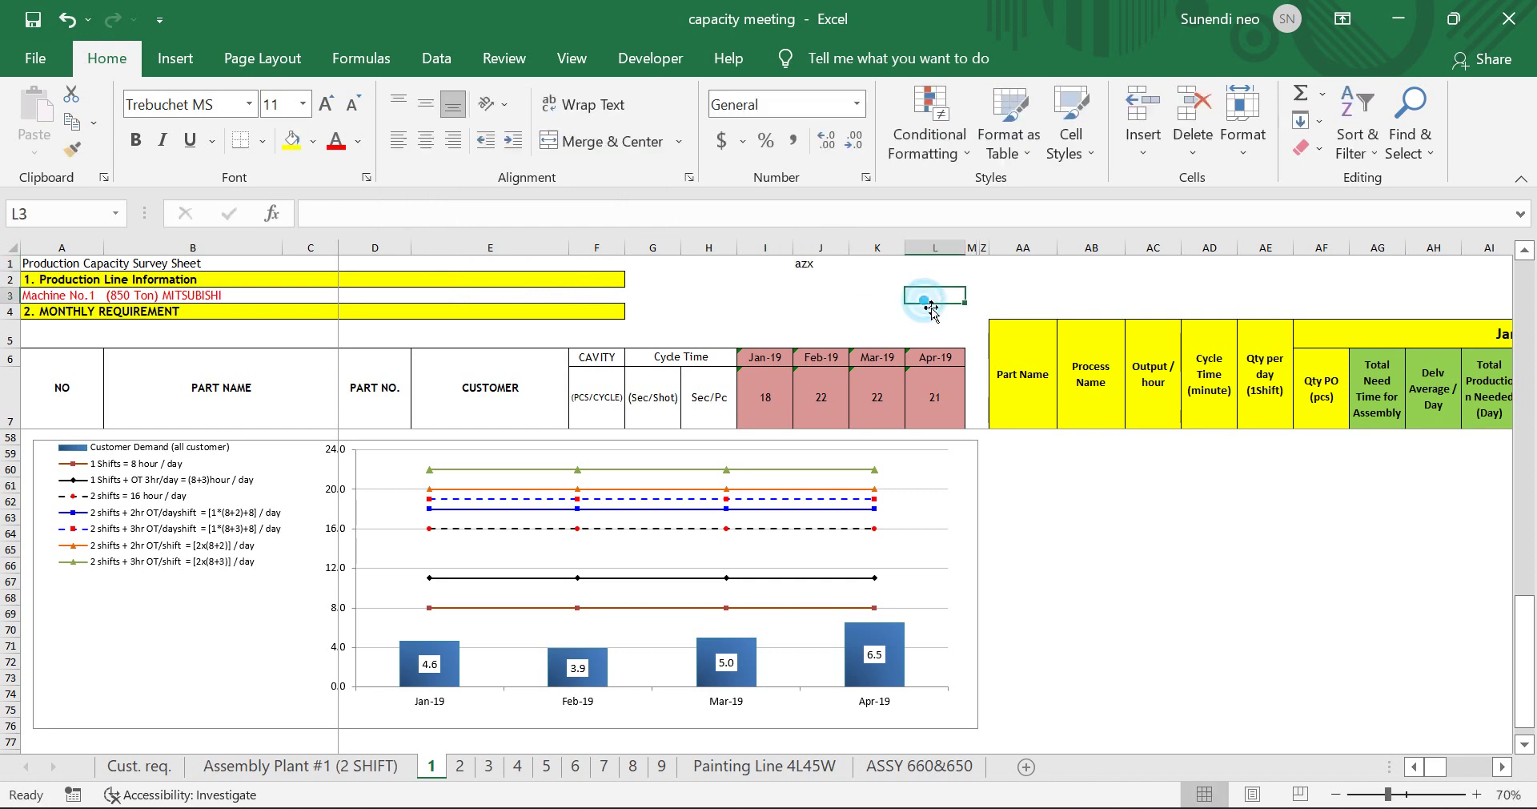
click(815, 266)
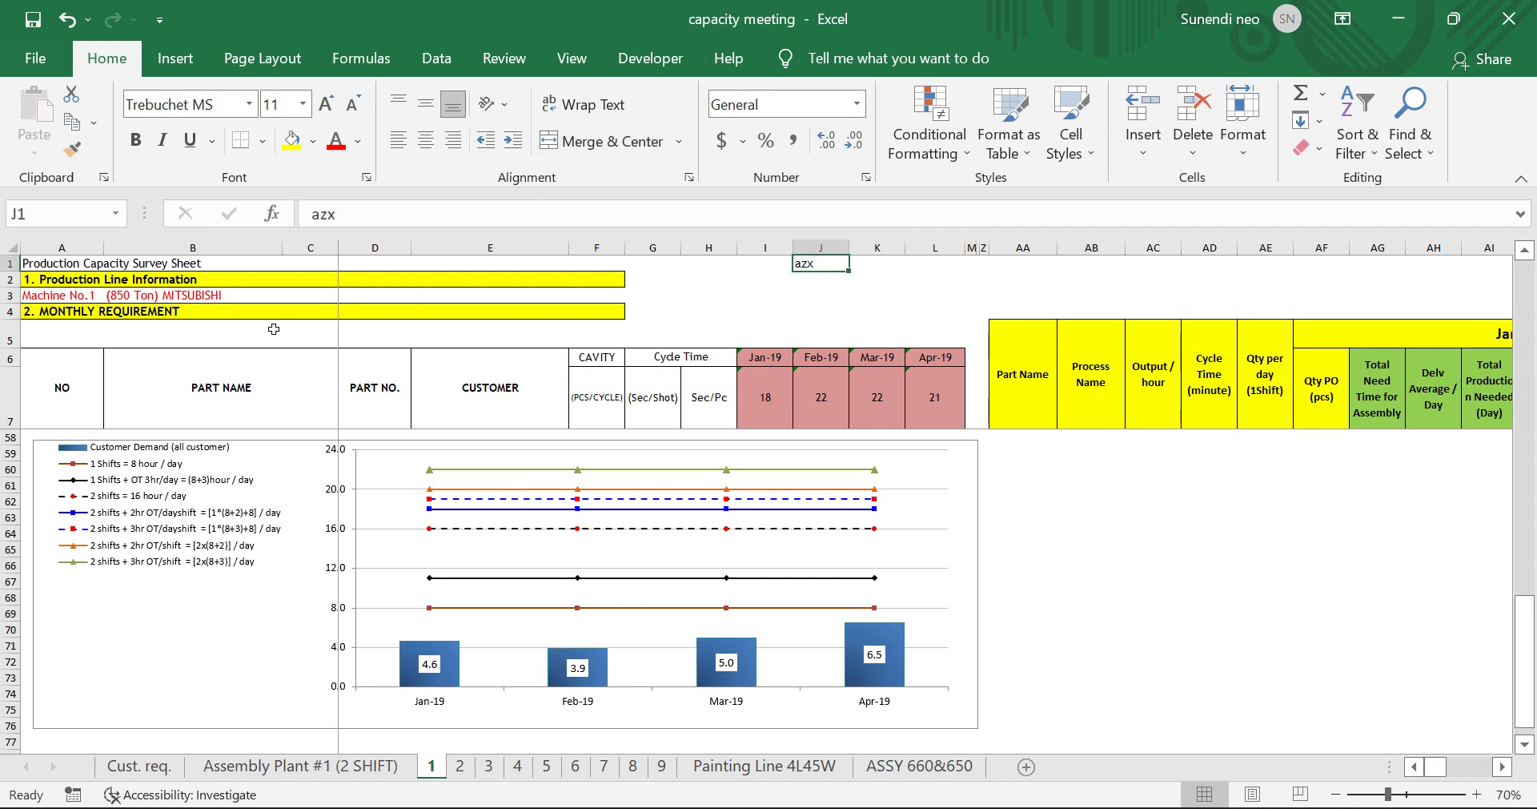
drag(28, 279, 28, 293)
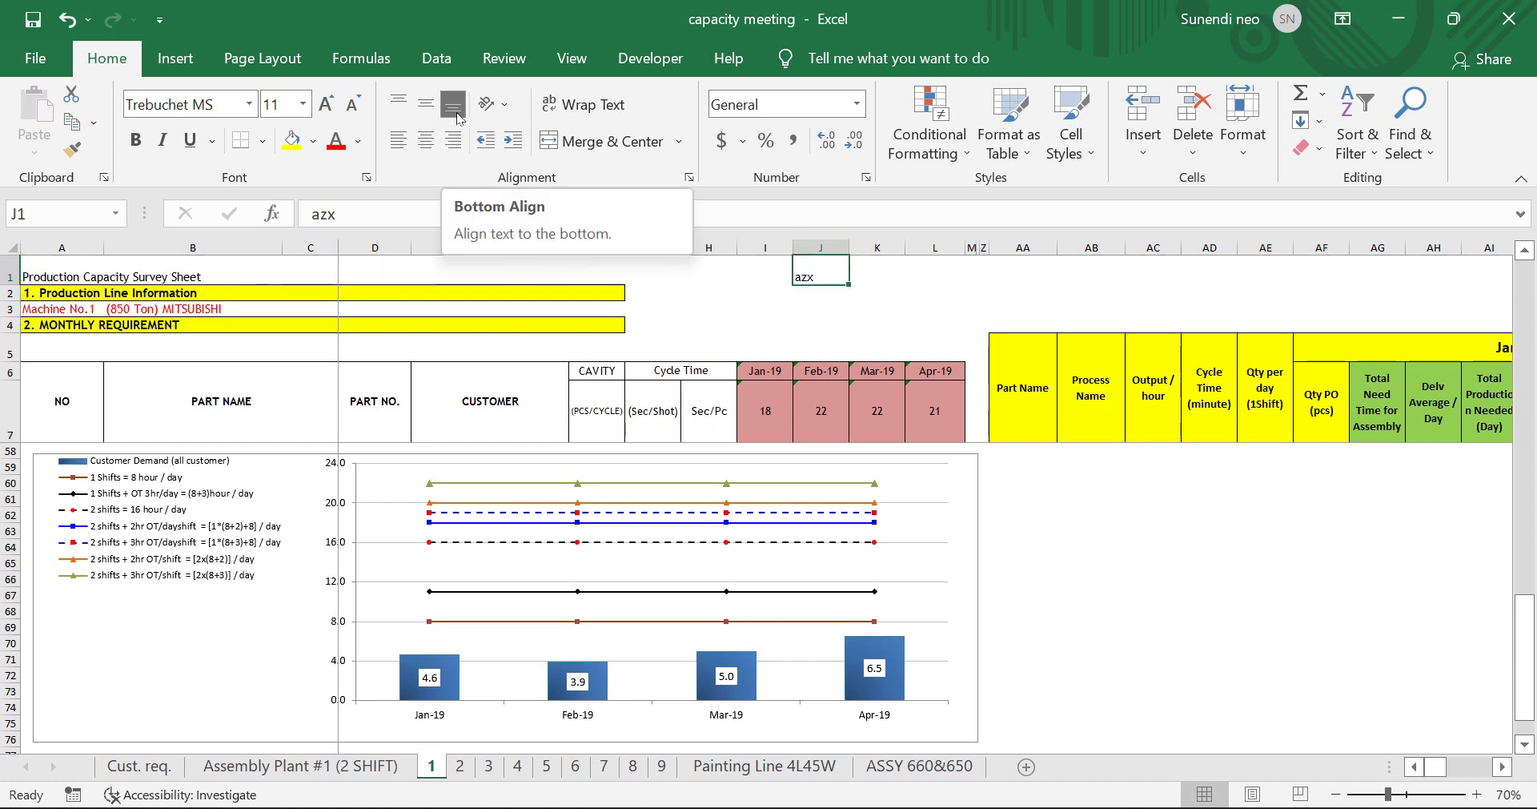
- Try top and right alignment on the text in cell J1, finishing with middle vertical and centered horizontal alignment
click(428, 106)
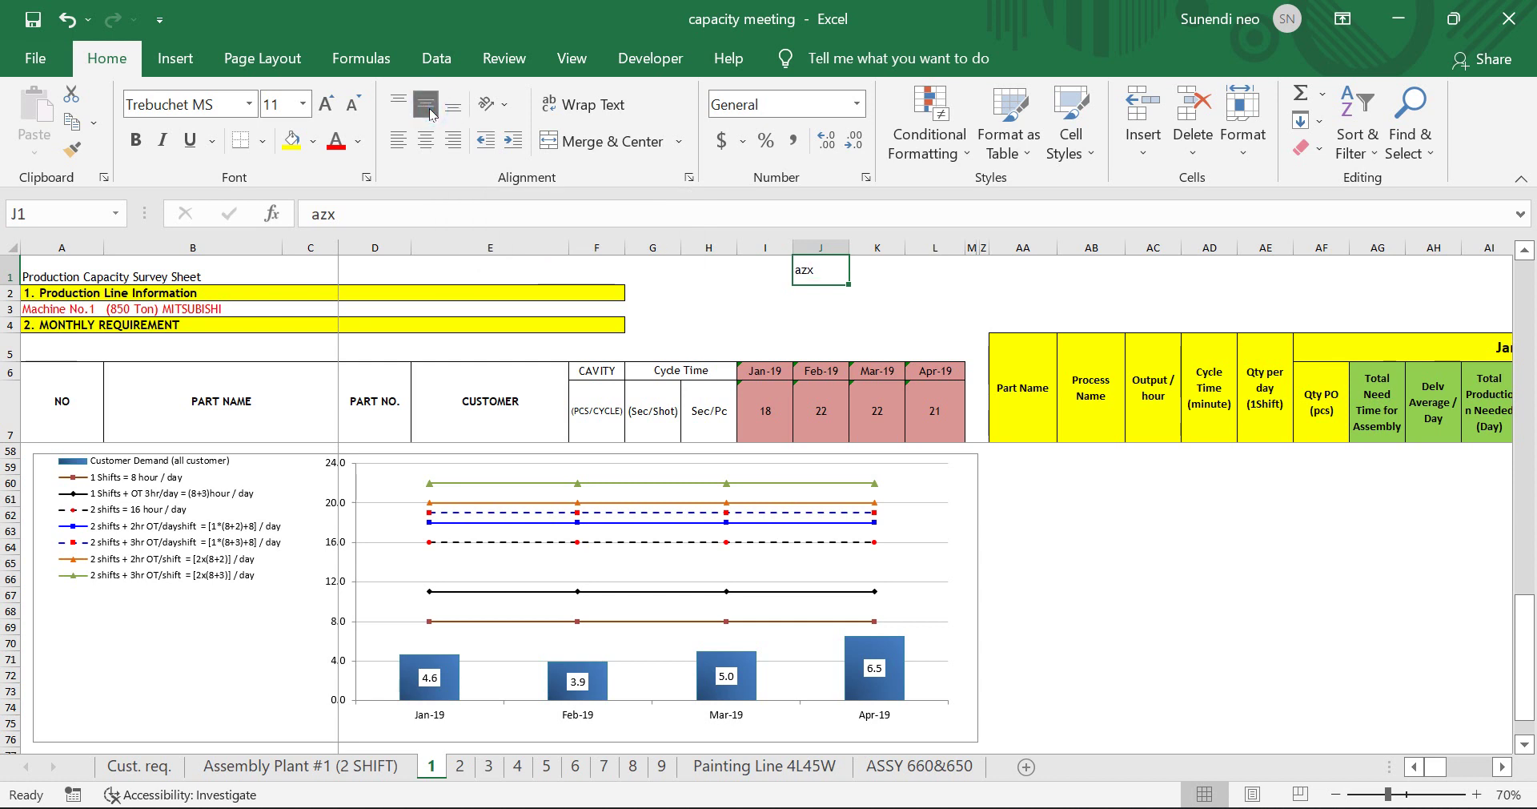
click(404, 105)
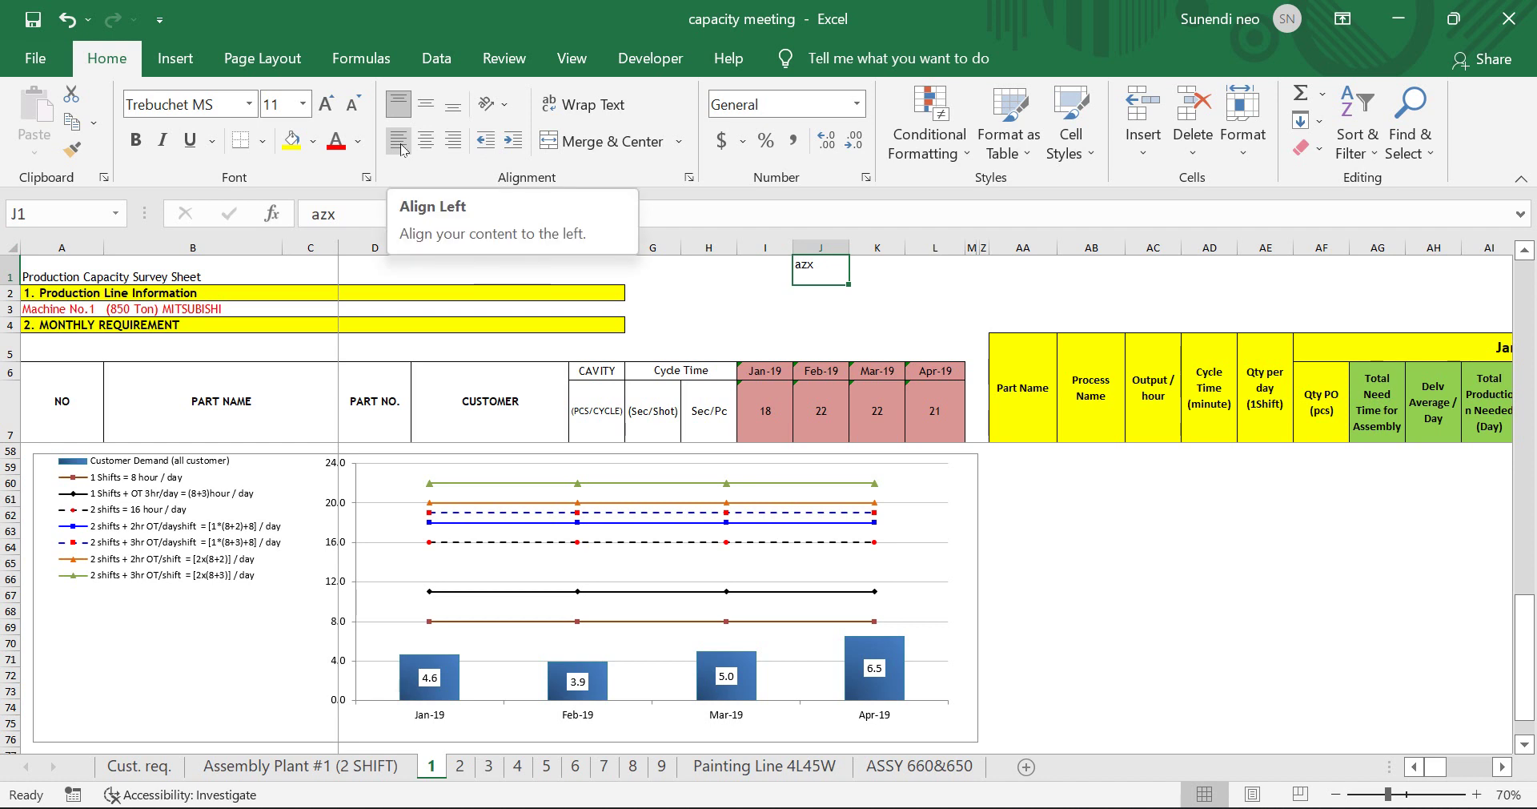
click(426, 140)
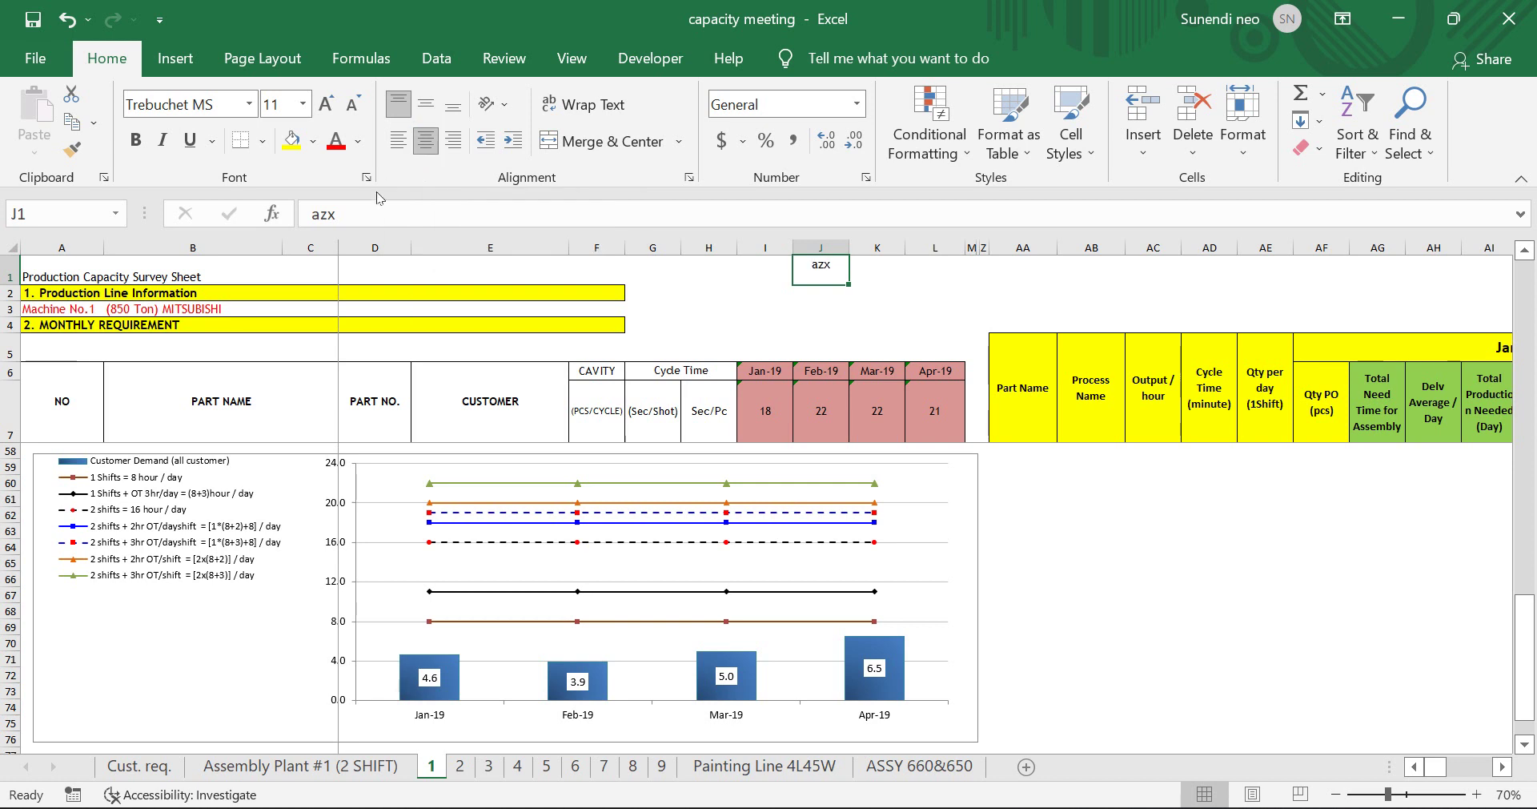
click(450, 152)
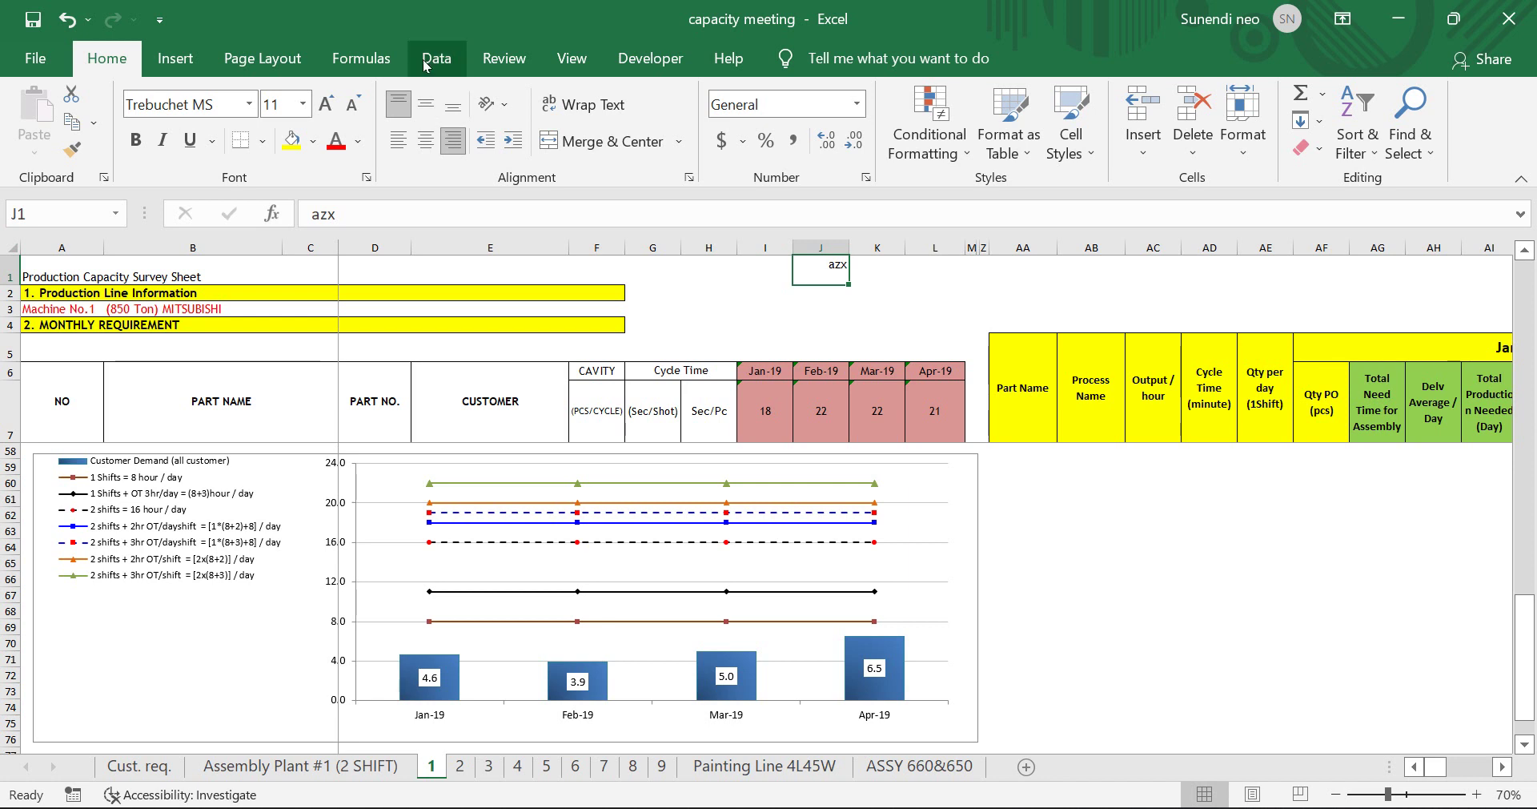
click(430, 141)
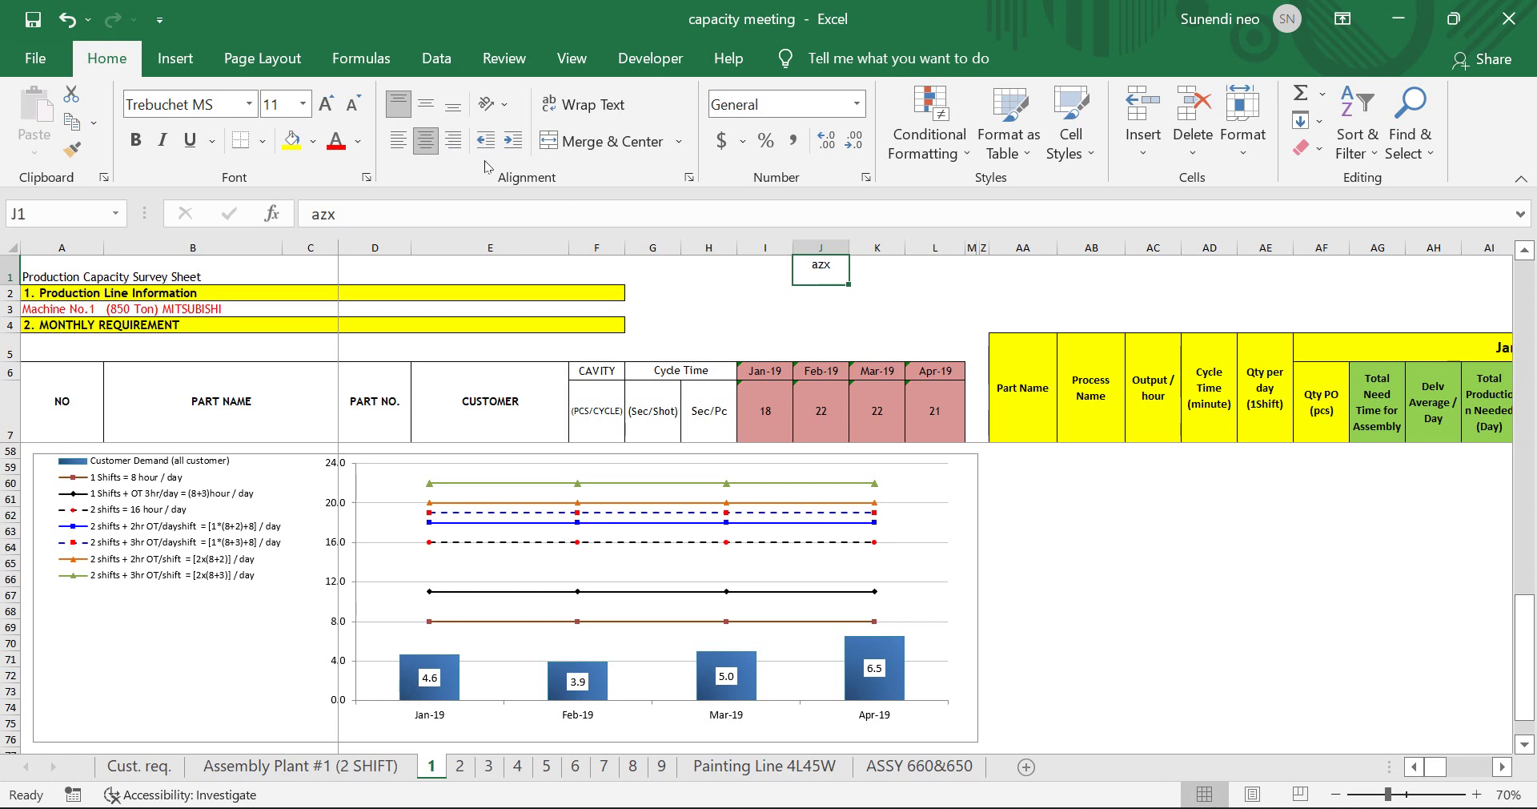
click(429, 101)
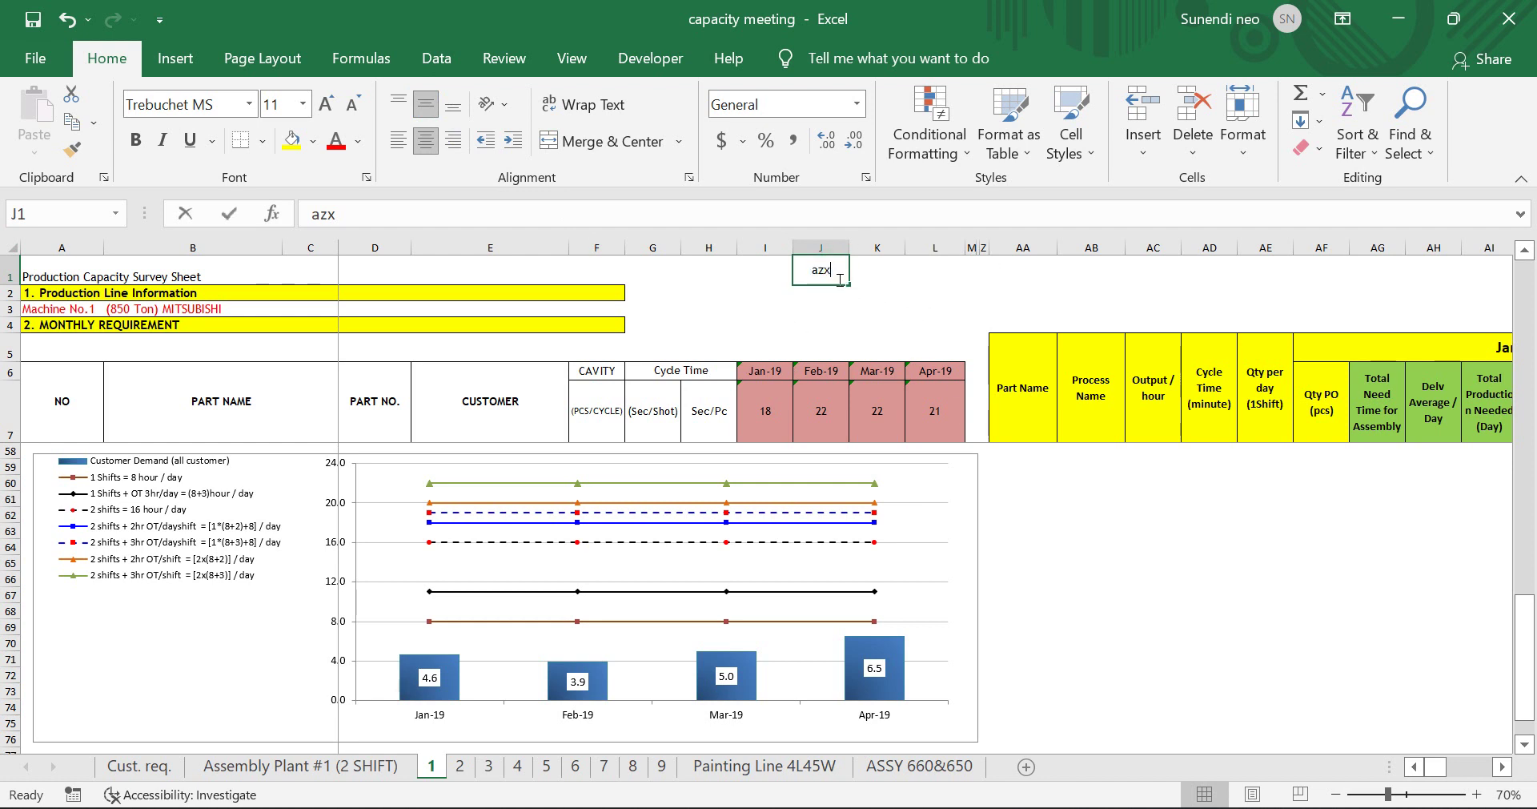
- Replace the text in cell J1 with Cycle time
double_click(838, 279)
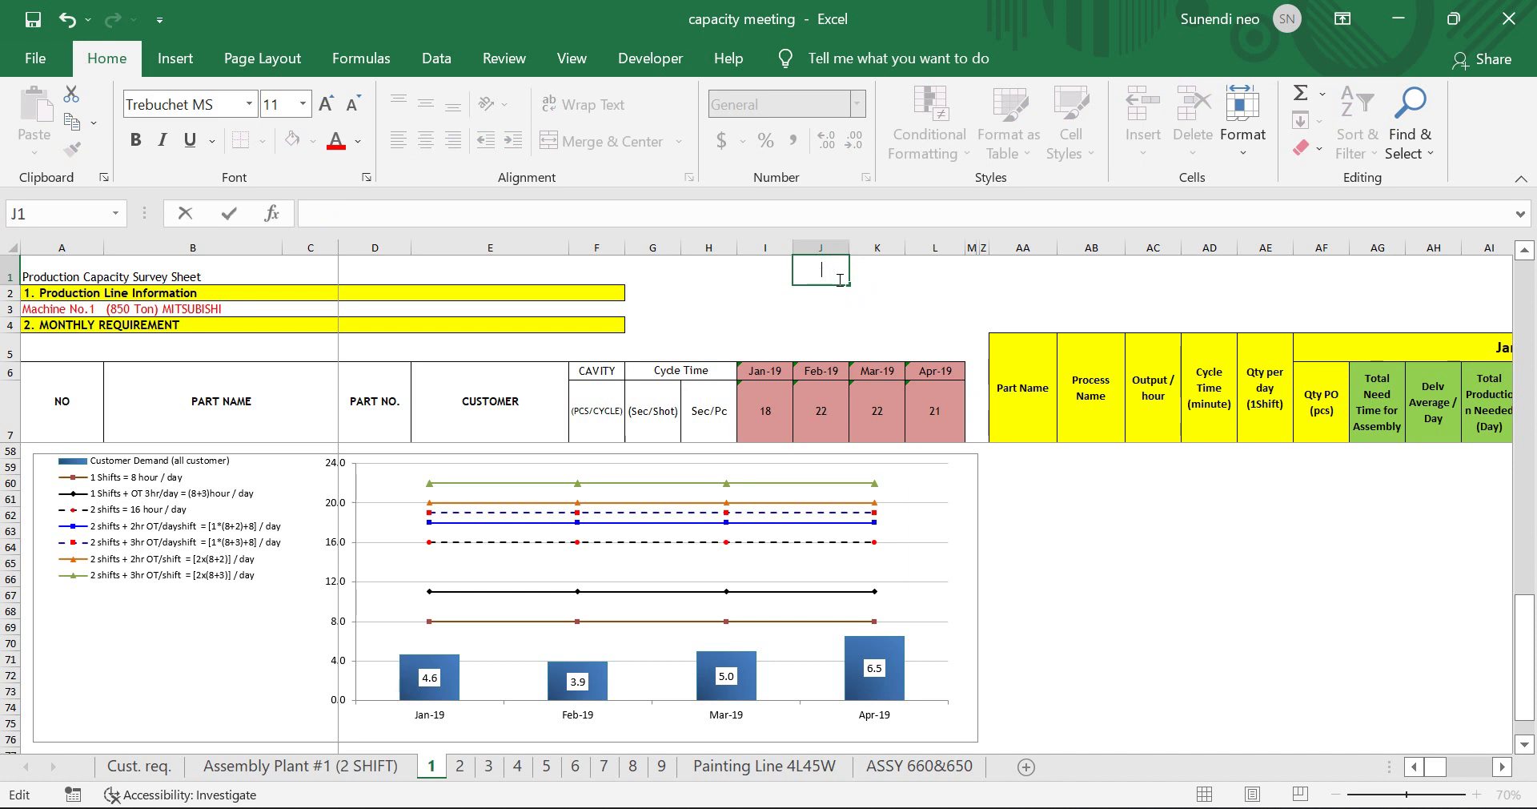
text(Cycle time)
key(Return)
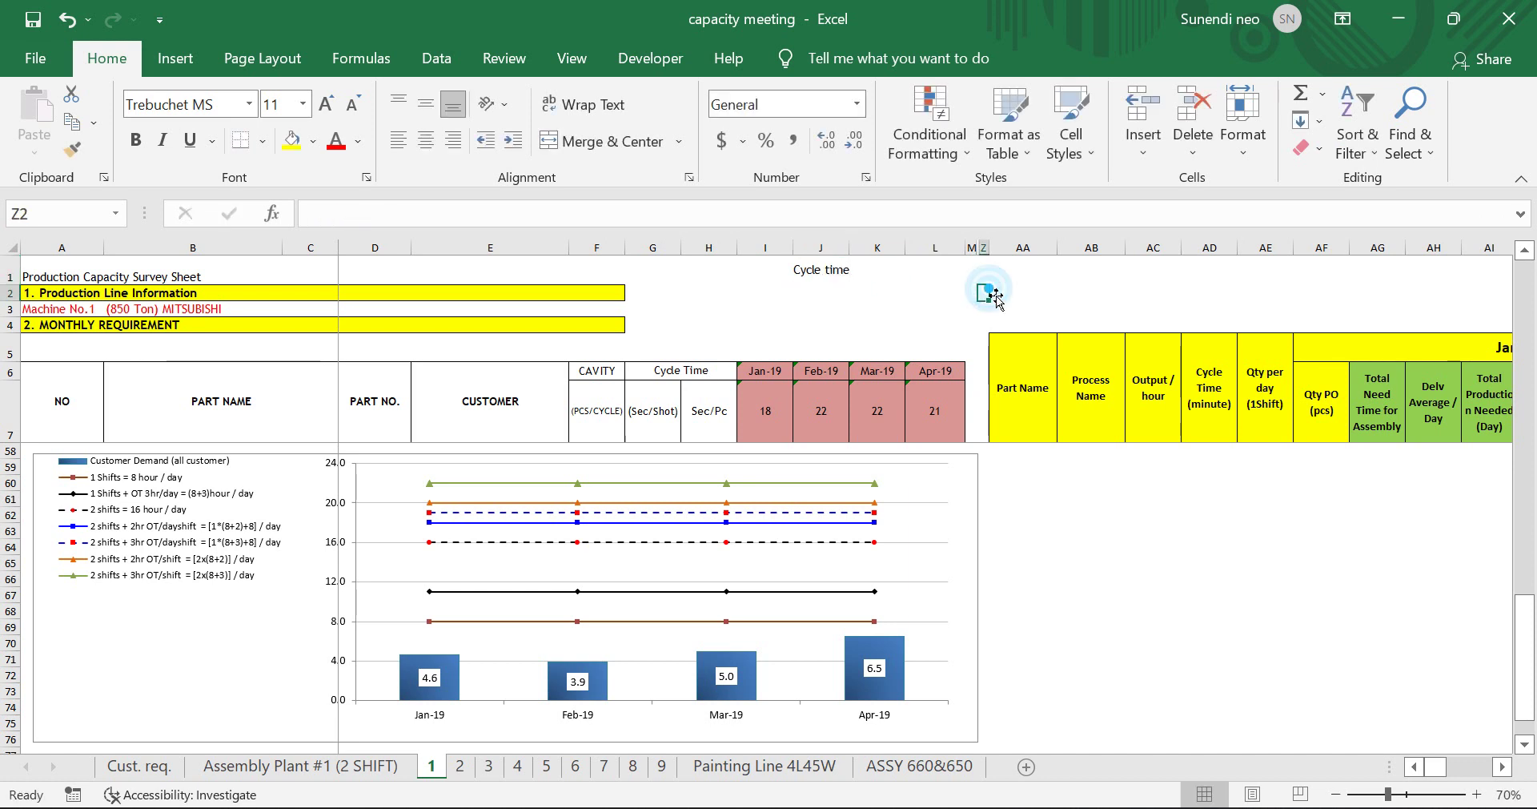
- Apply outside borders to the Cycle time cell J1
click(821, 270)
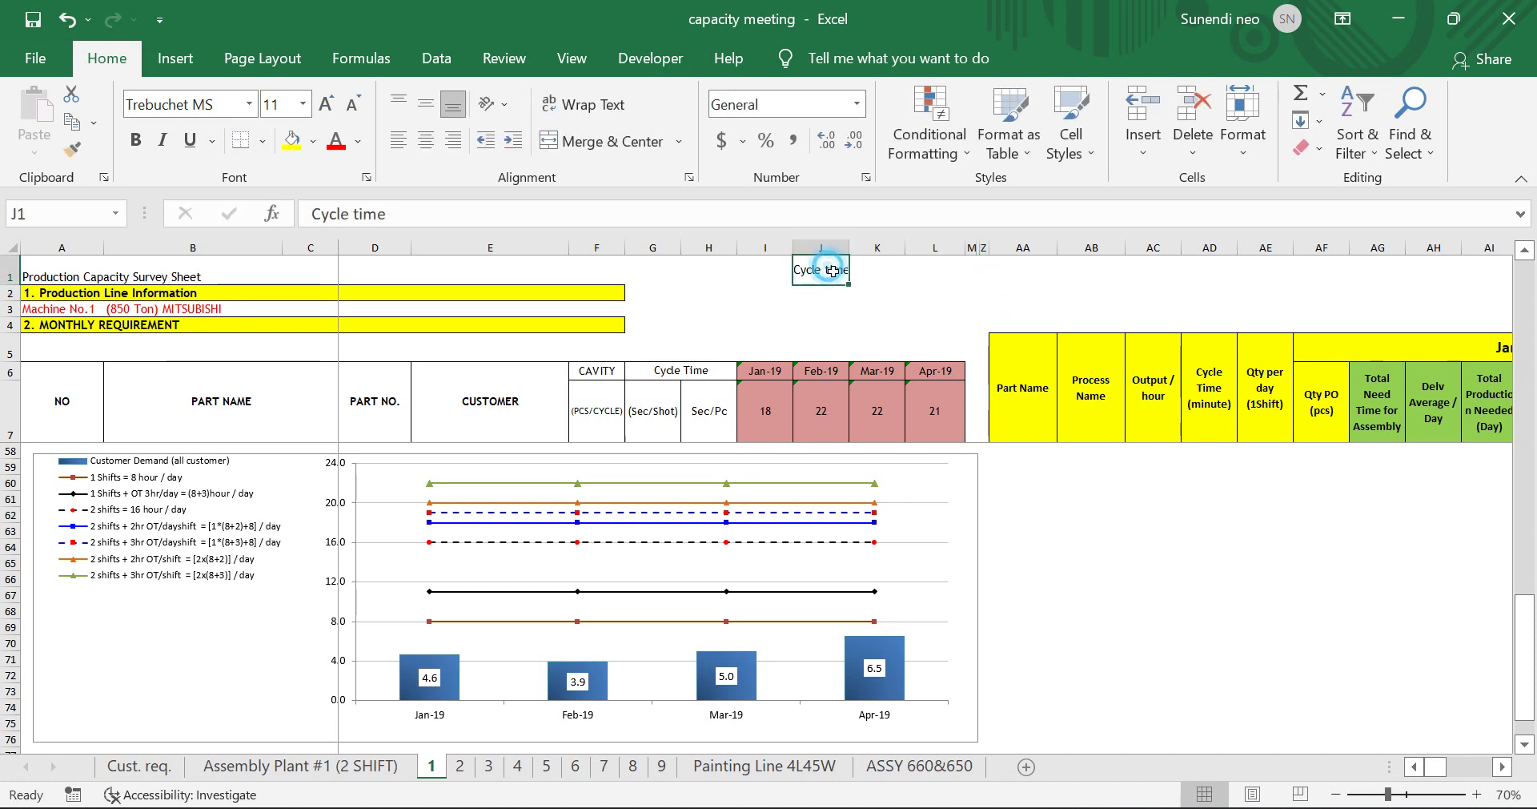
click(262, 141)
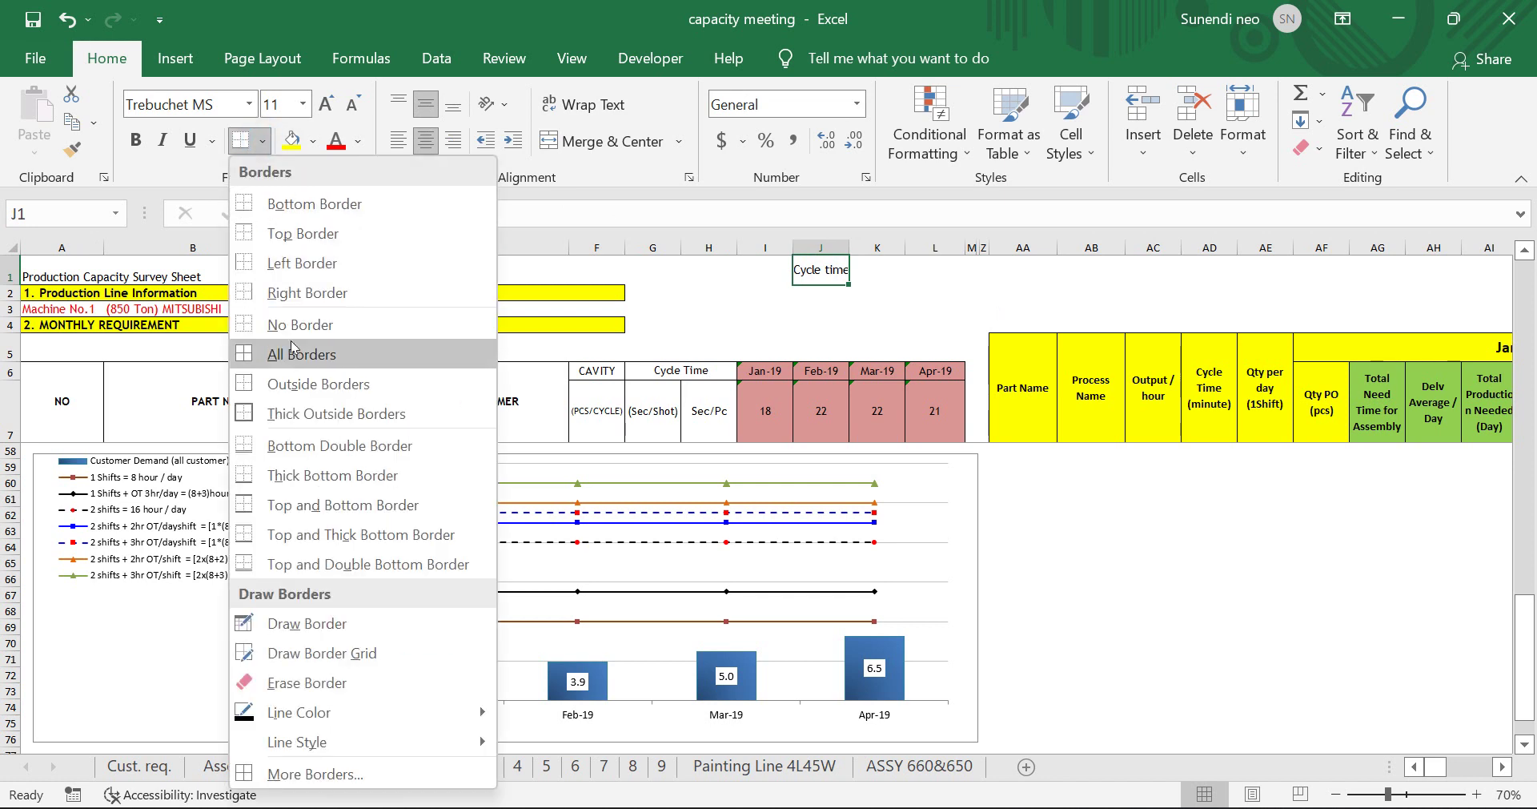
click(289, 384)
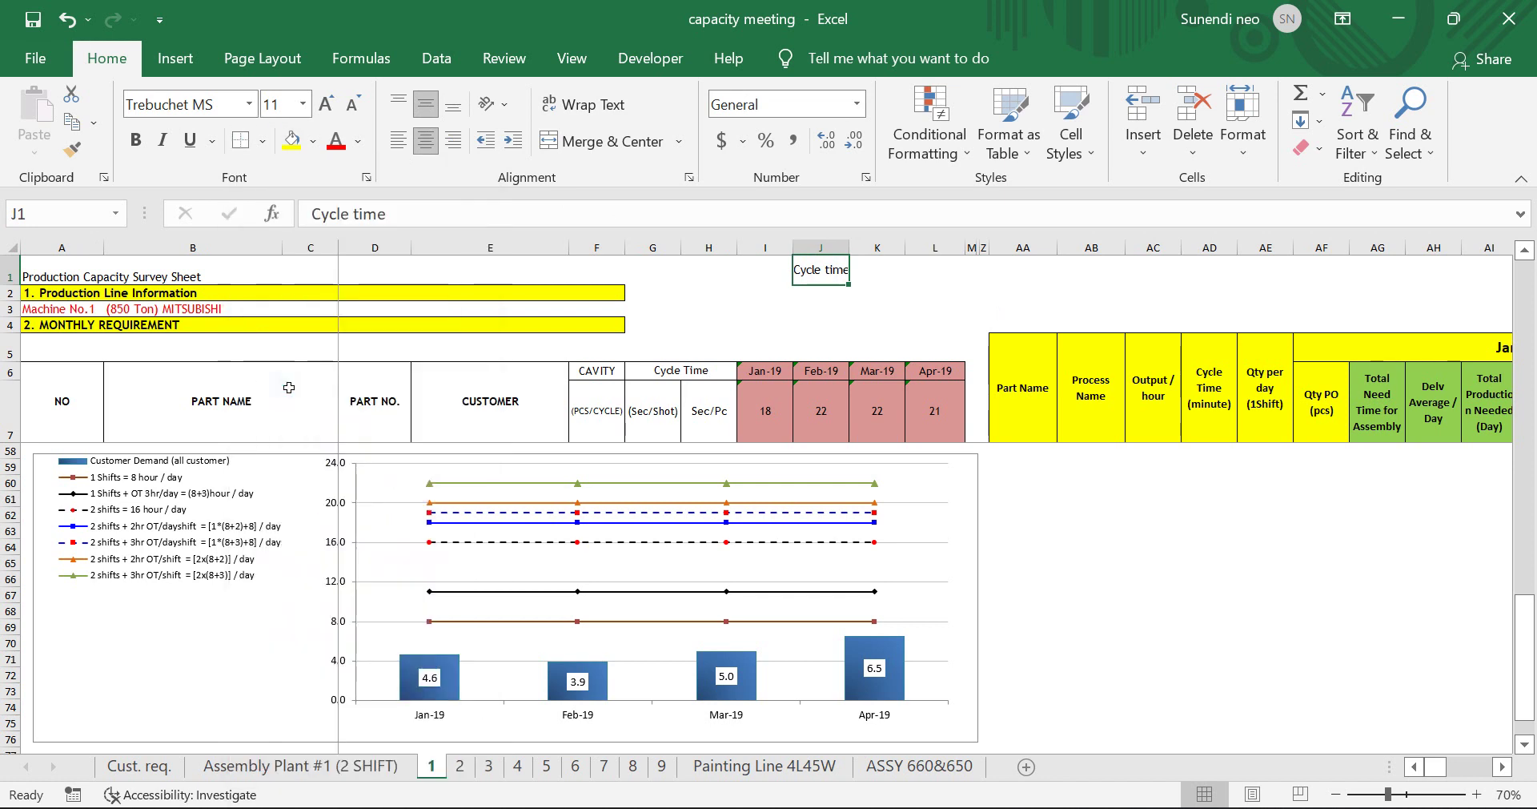
click(933, 292)
- Increase the font size of the Cycle time text in cell J1 to 12
click(838, 276)
click(326, 105)
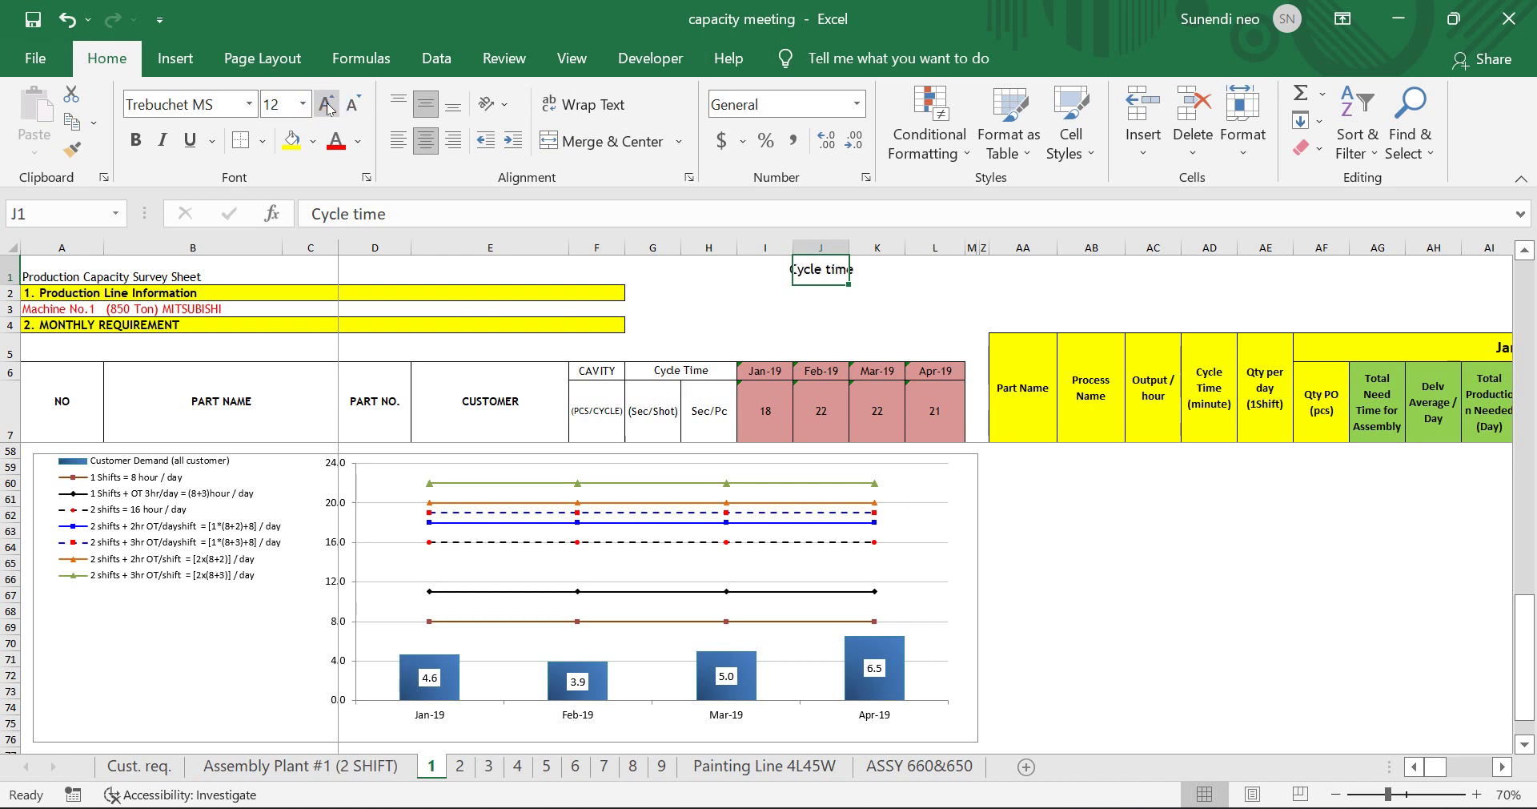
click(788, 324)
- Wrap the Cycle time text in cell J1 and make row 1 slightly taller to fit both lines
click(820, 270)
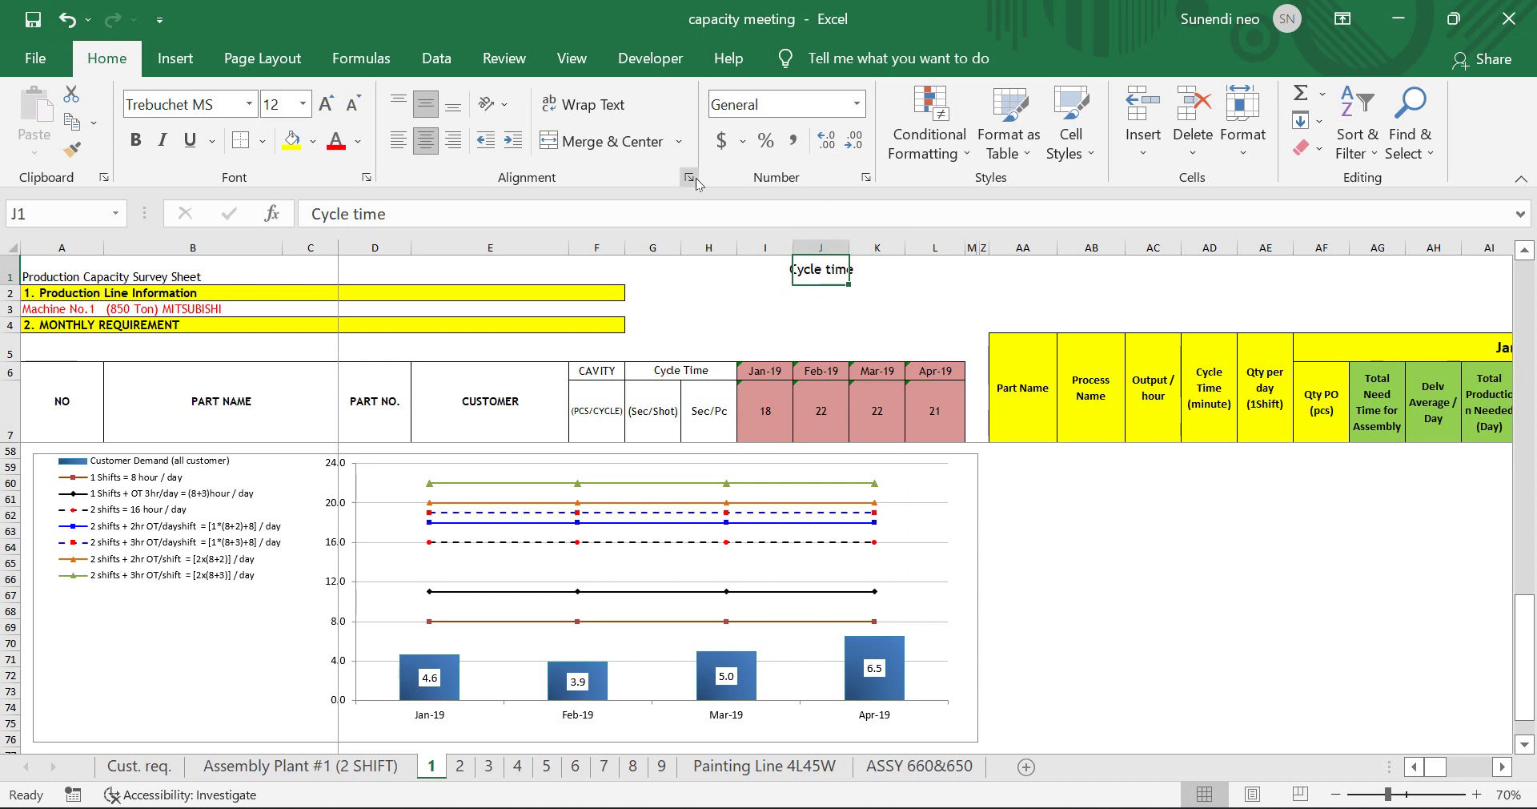
click(550, 111)
click(928, 291)
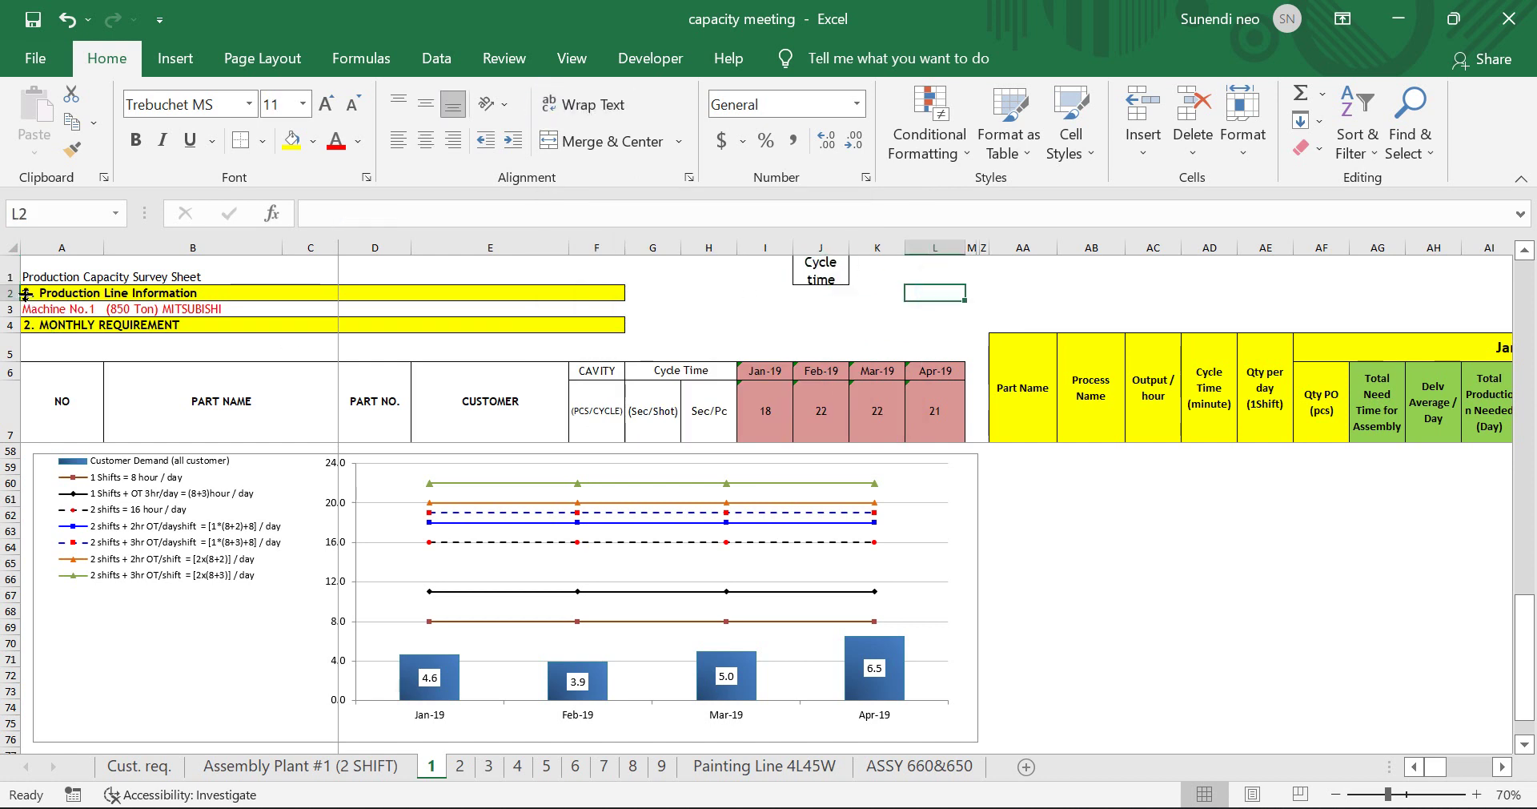
drag(26, 285, 25, 291)
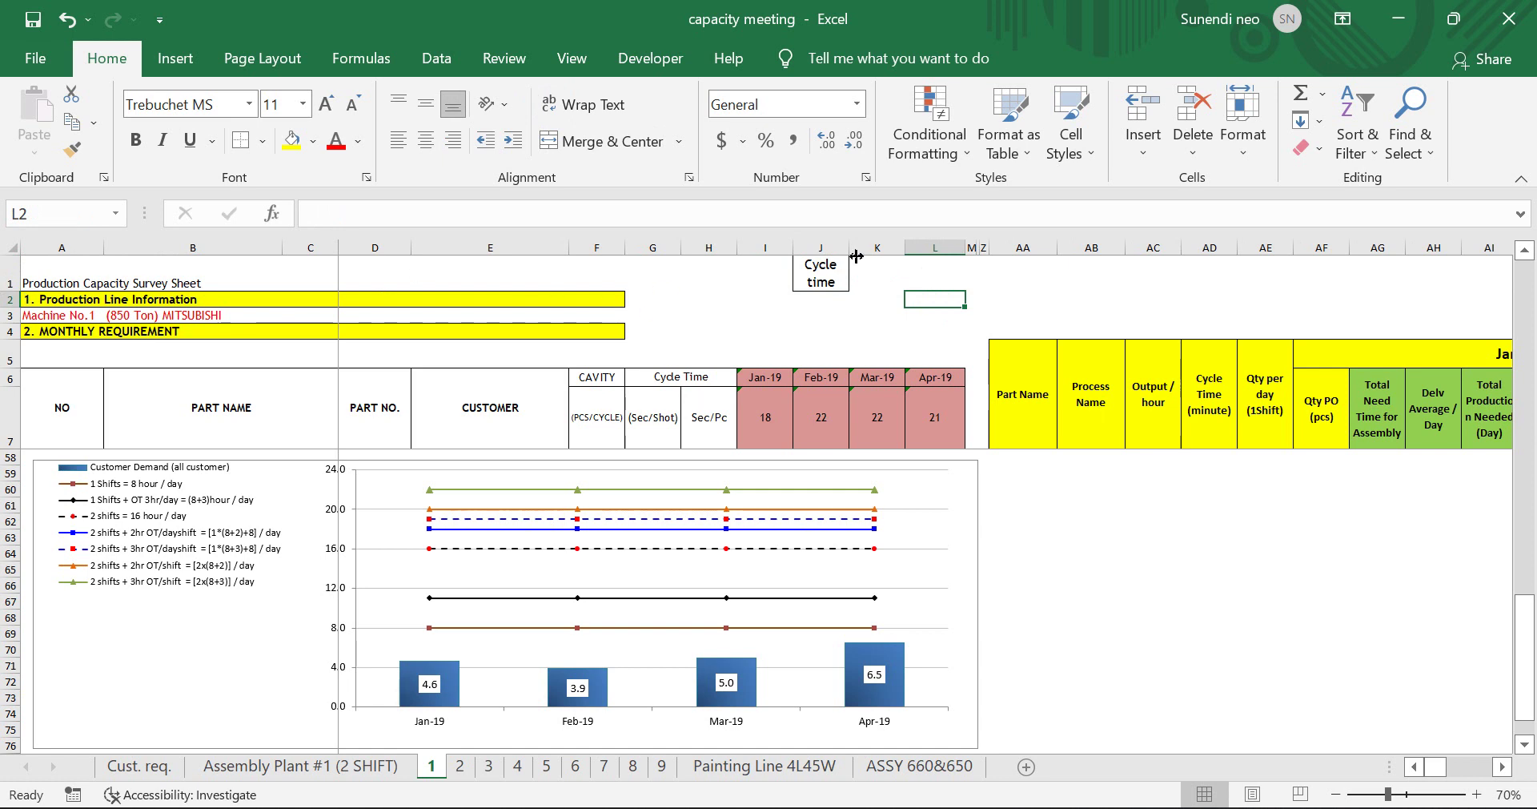
- Widen column J until Cycle time fits on one line, and narrow it back until the text wraps again
mouse_move(856, 256)
mouse_down()
mouse_move(900, 256)
mouse_move(880, 255)
mouse_up()
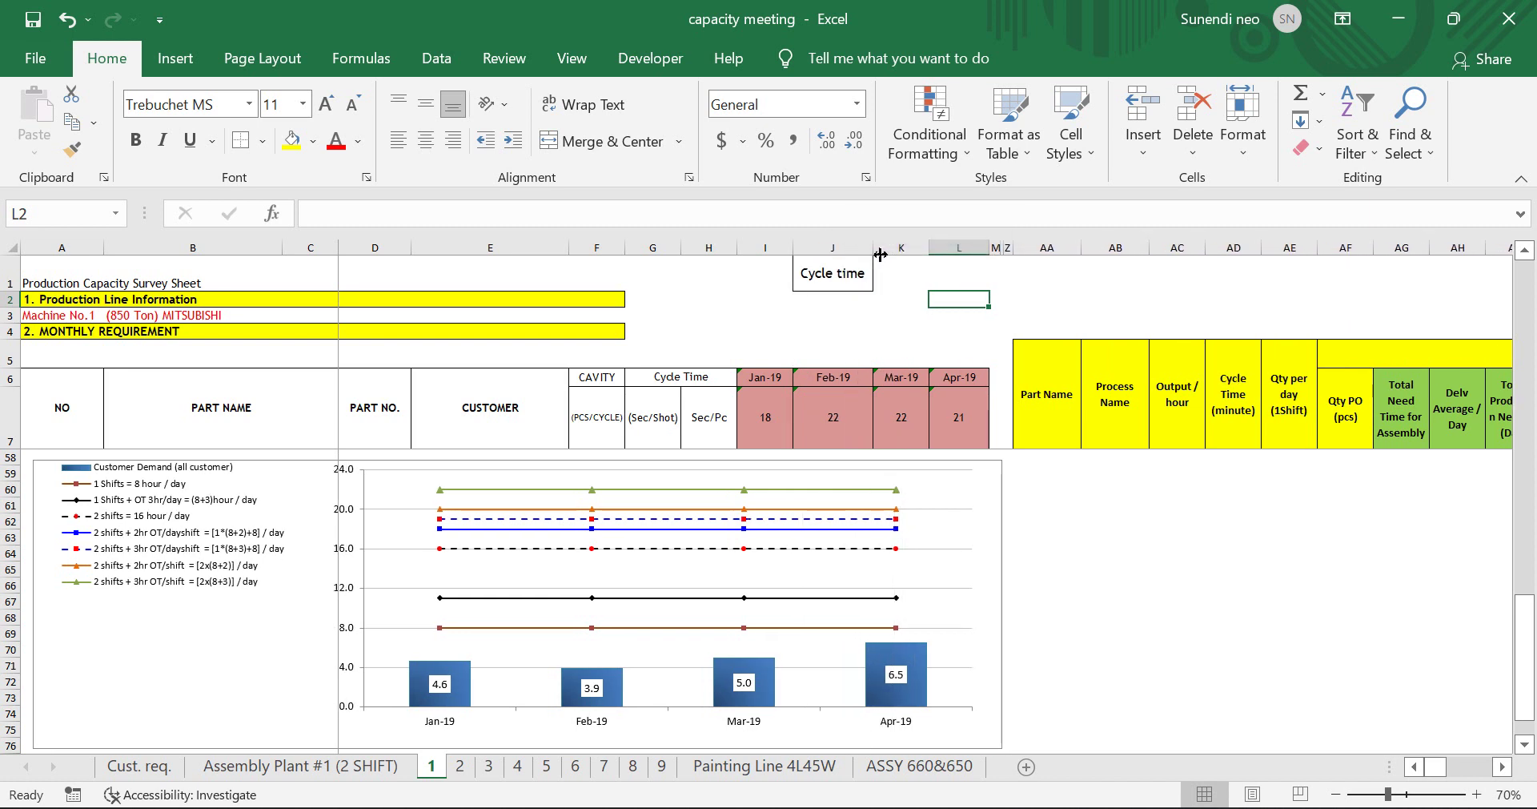
drag(881, 254, 854, 256)
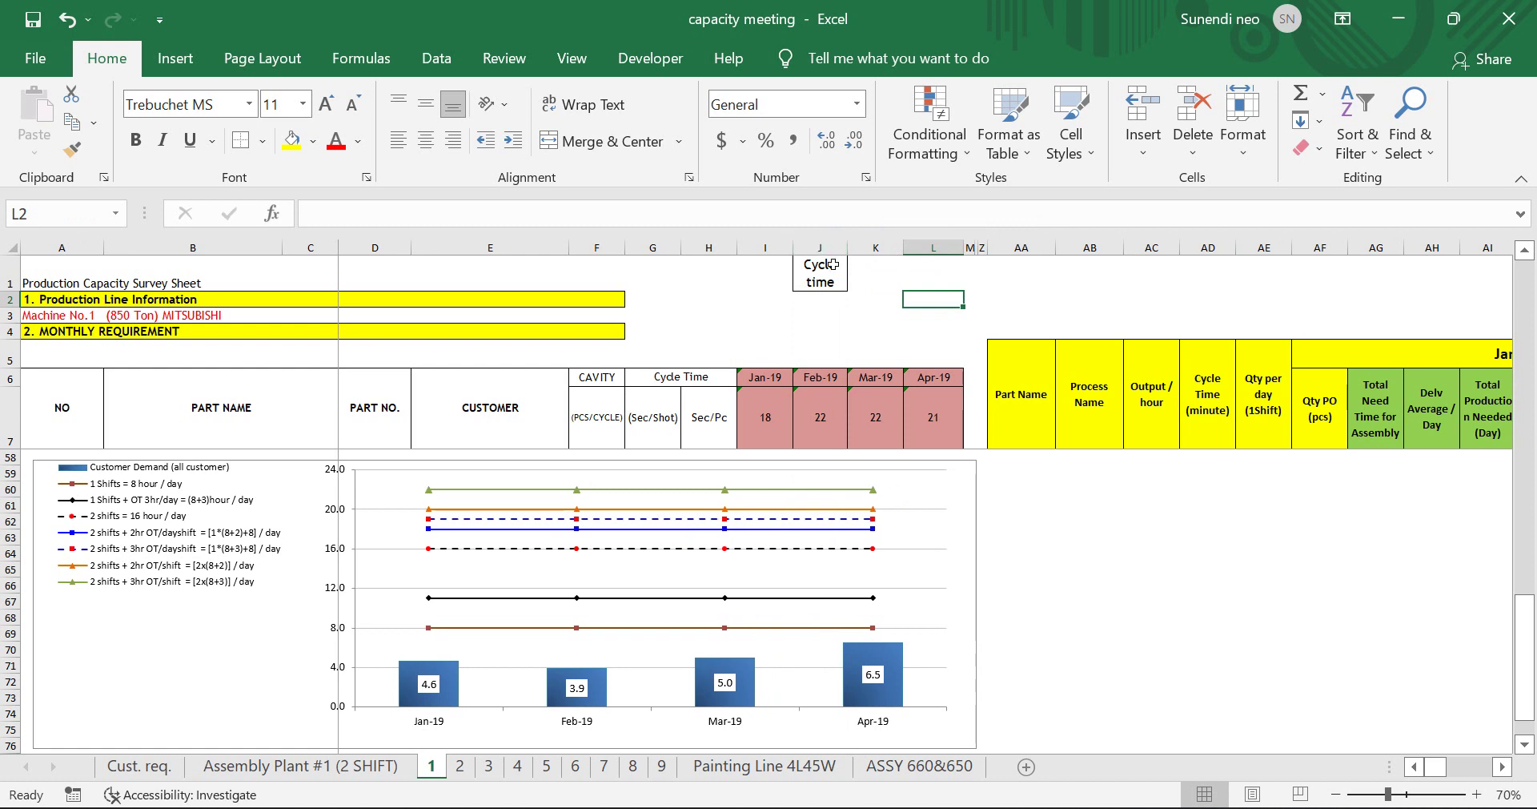
click(833, 262)
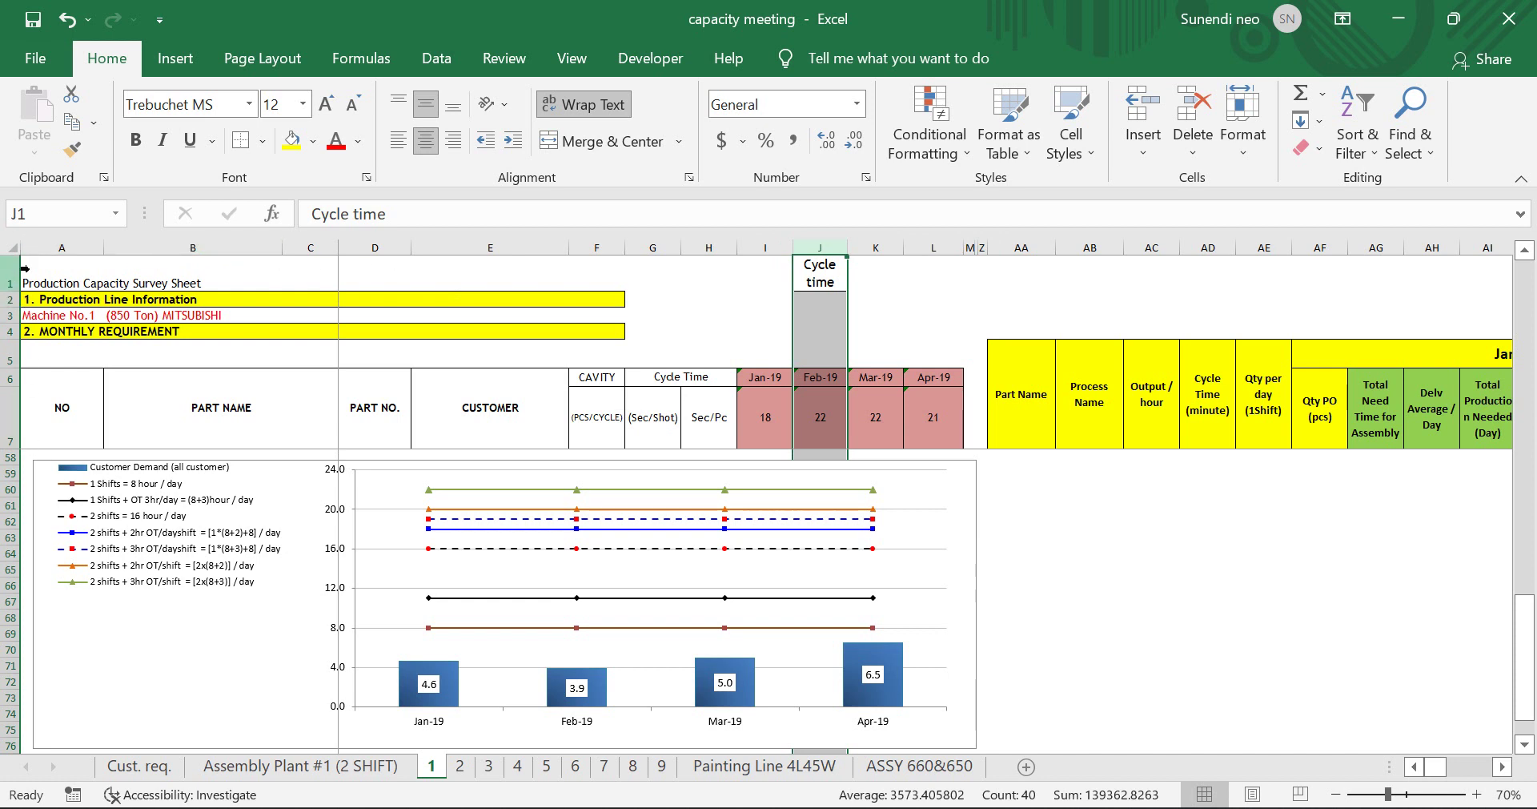
click(835, 277)
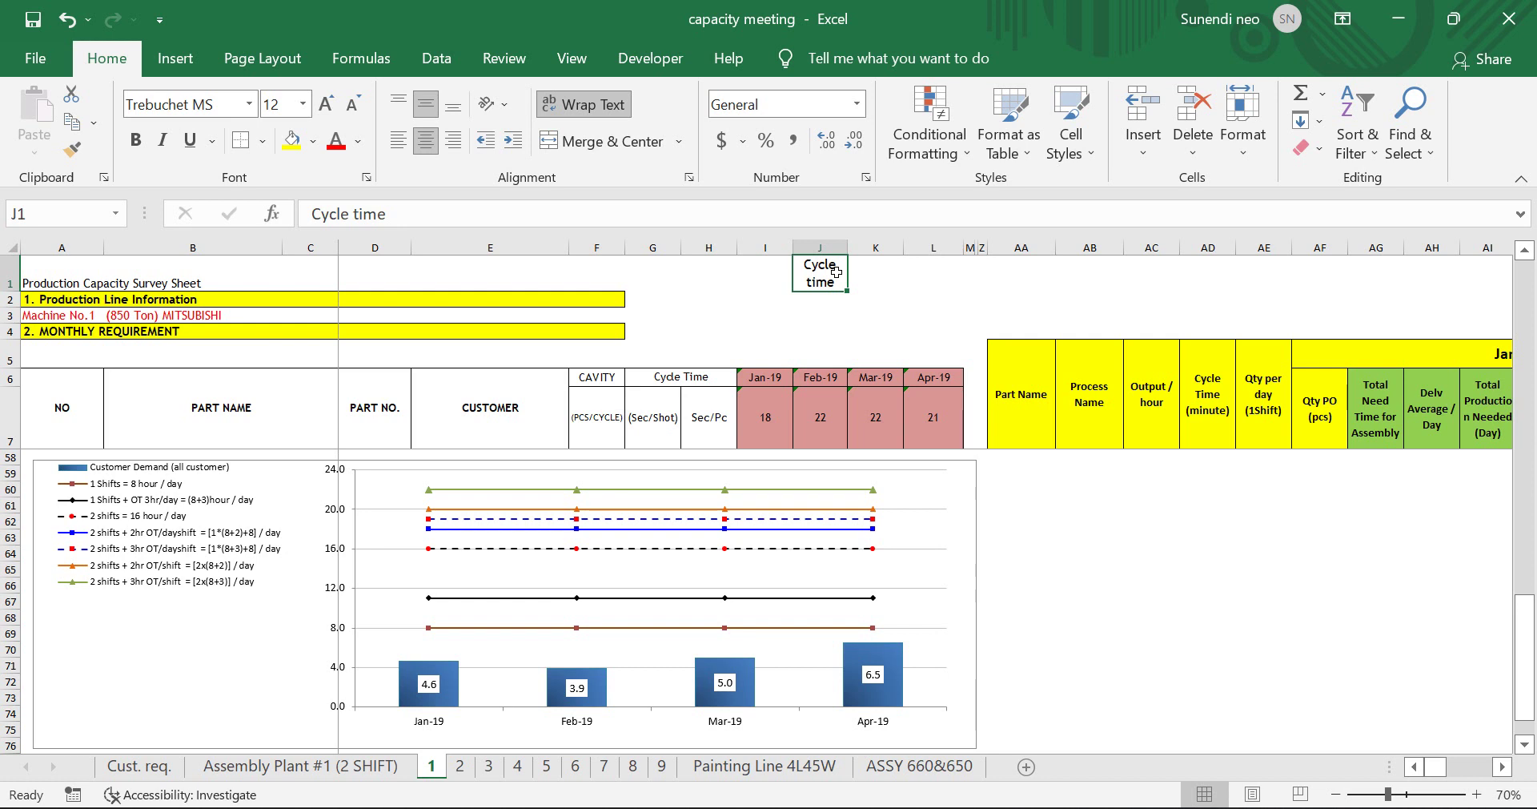
- Merge and center the Cycle time cell J1 with the neighbouring cell K1, following the example of the merged table headers
click(211, 408)
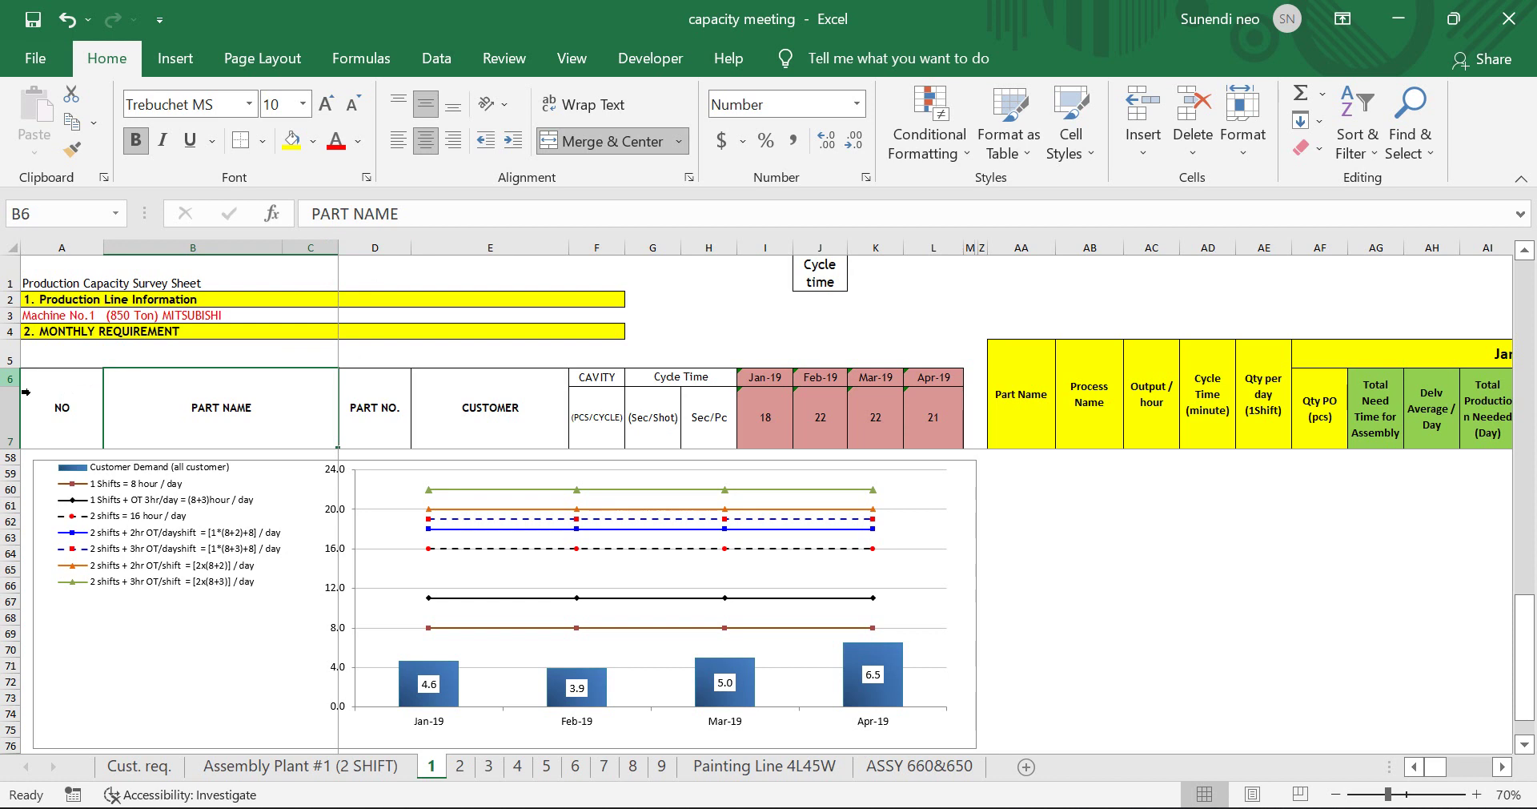
click(295, 405)
click(483, 406)
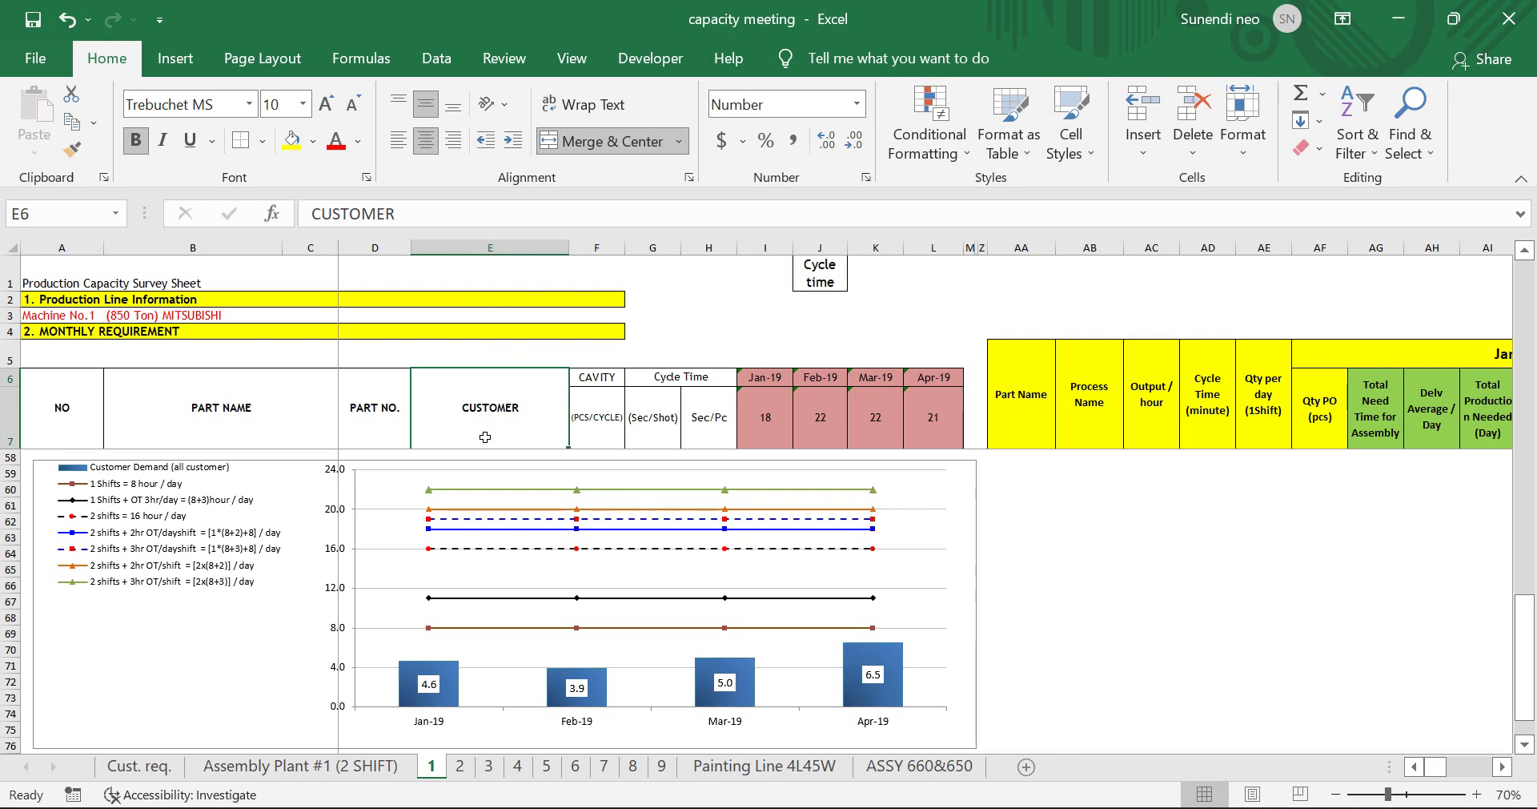
click(888, 277)
drag(837, 276, 886, 277)
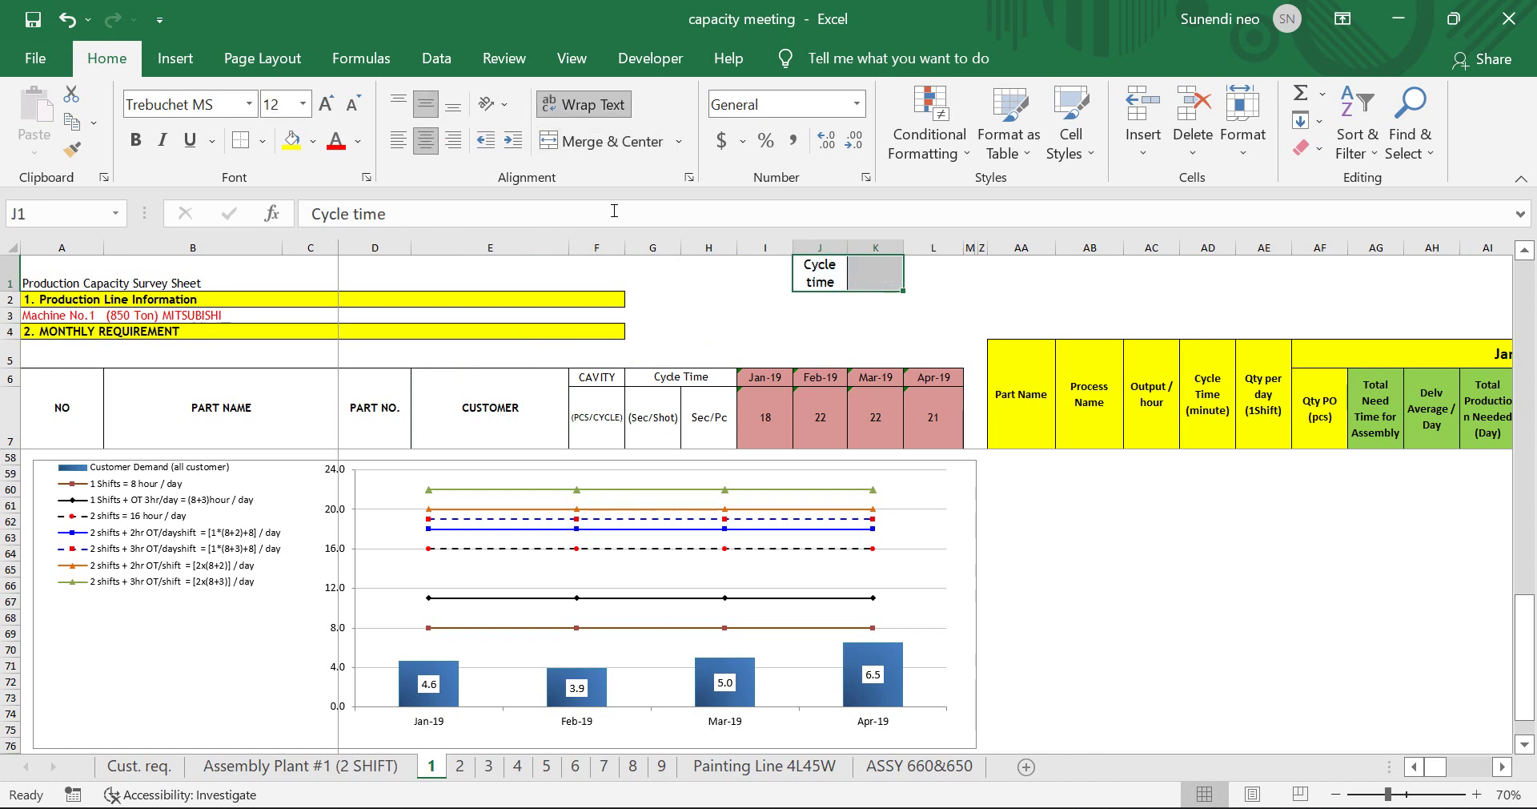
click(551, 147)
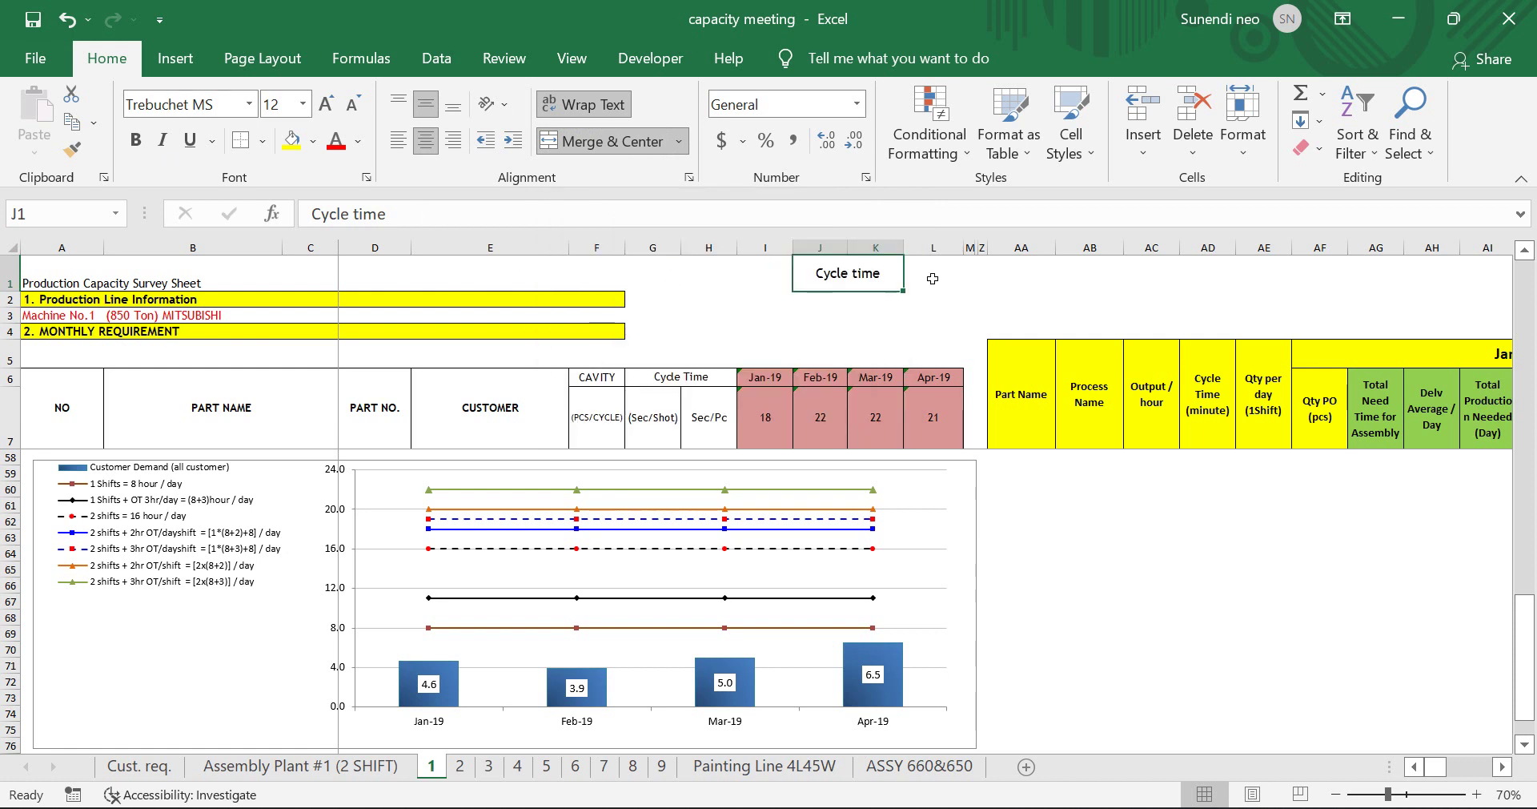
- Toggle the underline on the Cycle time text, and undo those changes together with the merge of J1 and K1
key(ctrl+u)
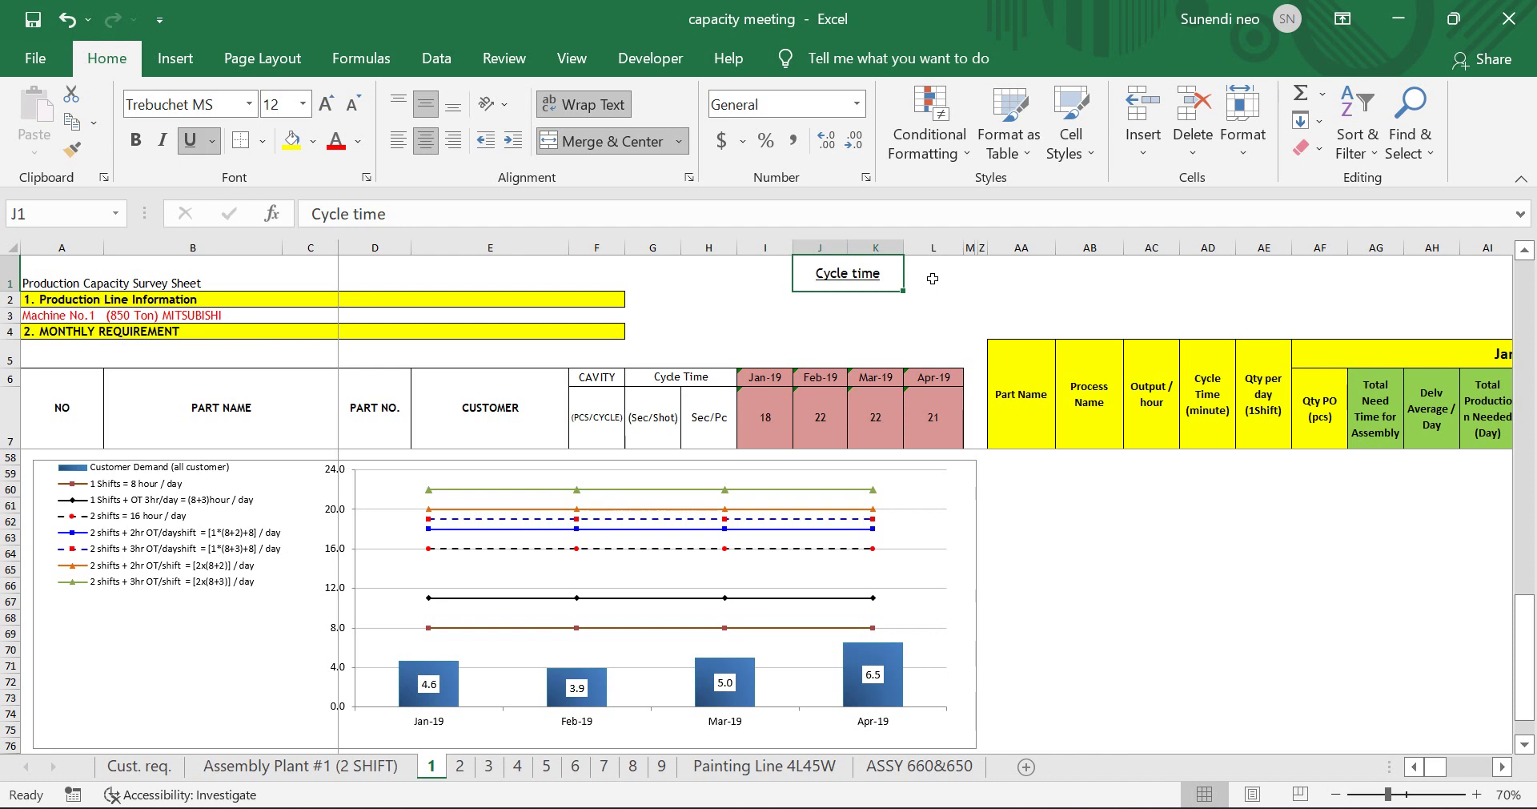
key(ctrl+u)
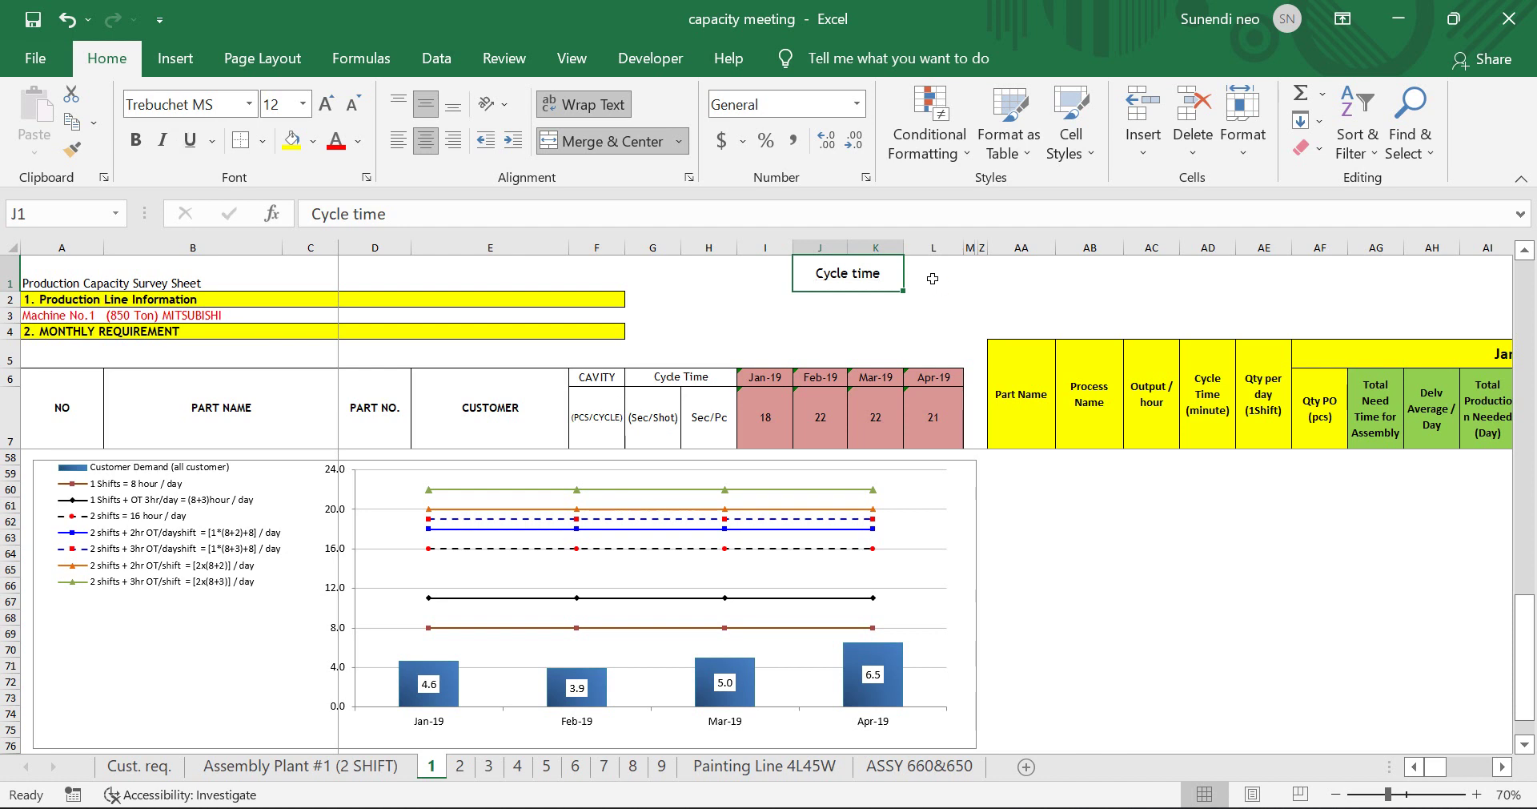
key(ctrl+z)
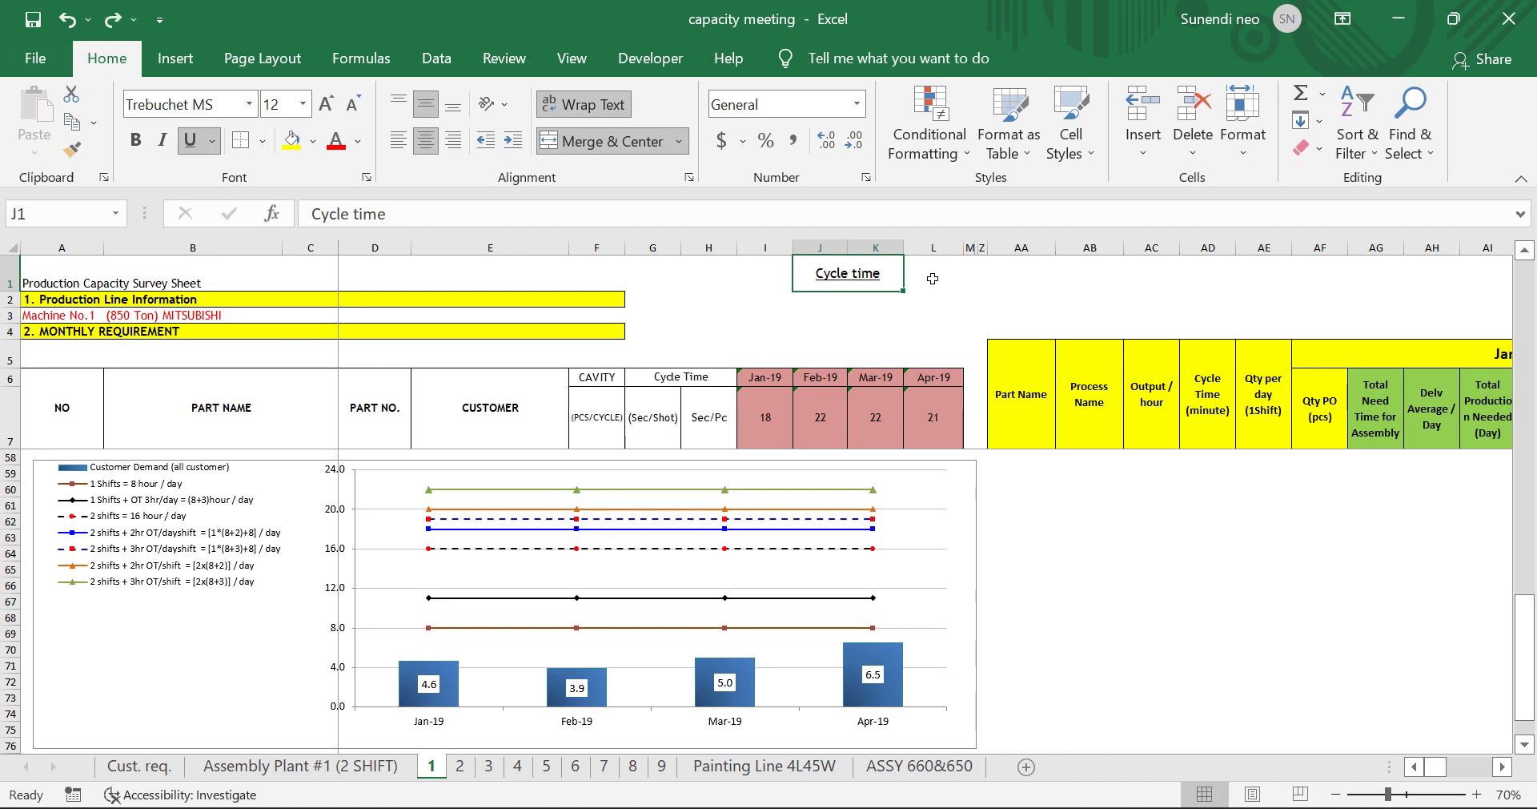
key(ctrl+z)
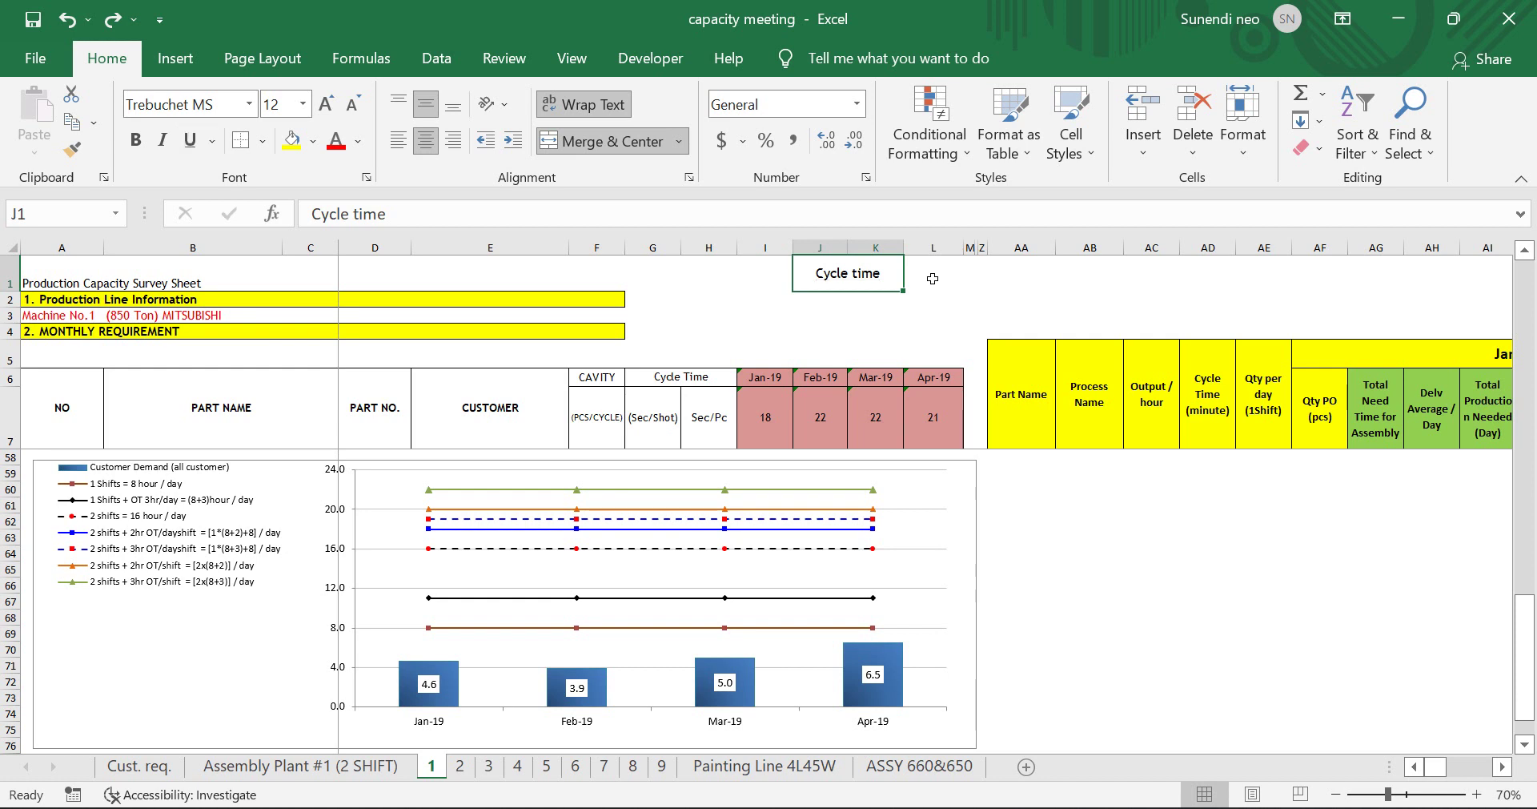
key(ctrl+z)
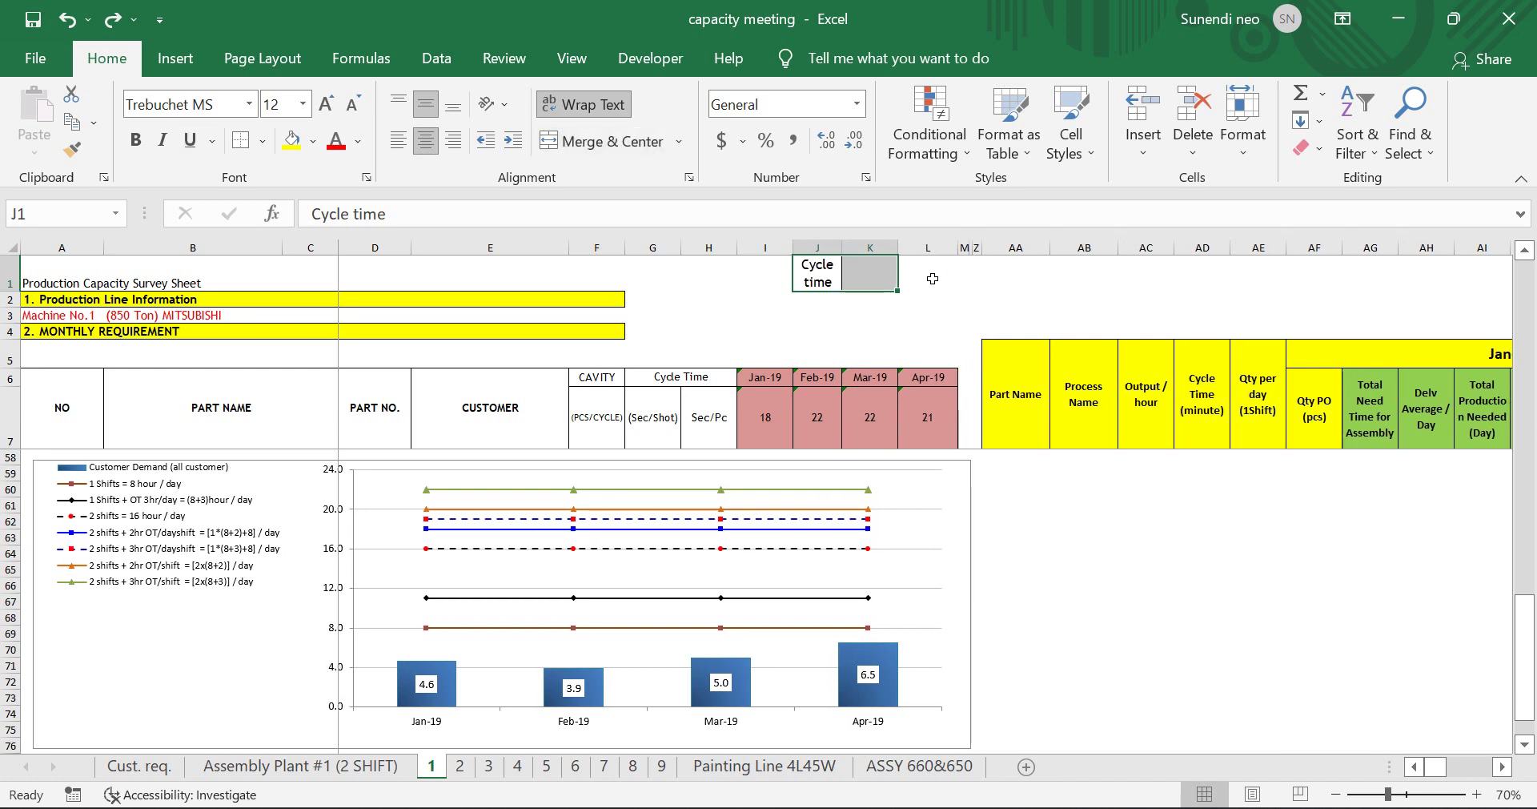
- Merge and center cell J1 with J2 below it, and unmerge them again
click(996, 288)
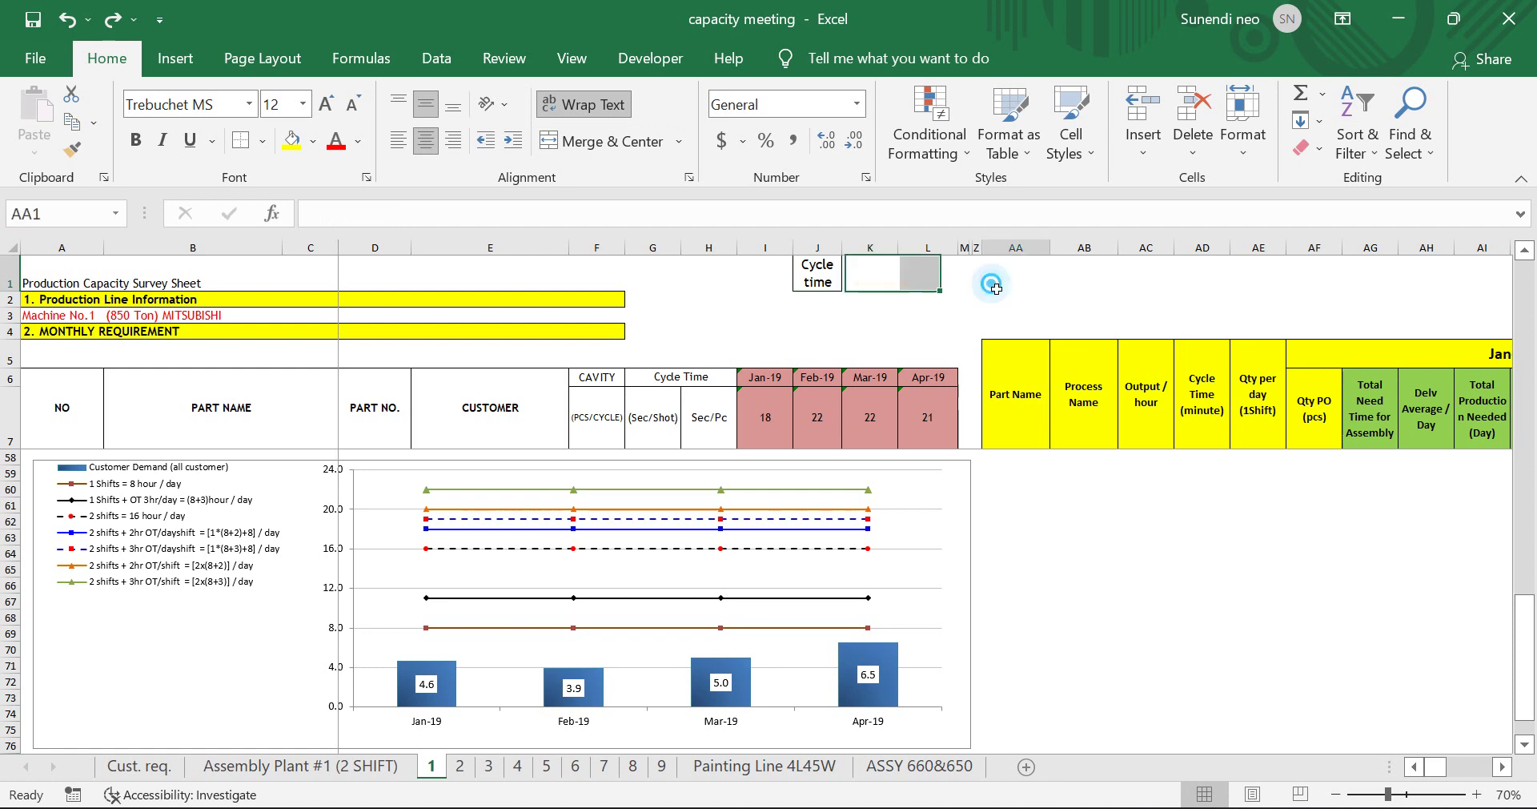
click(823, 280)
click(880, 288)
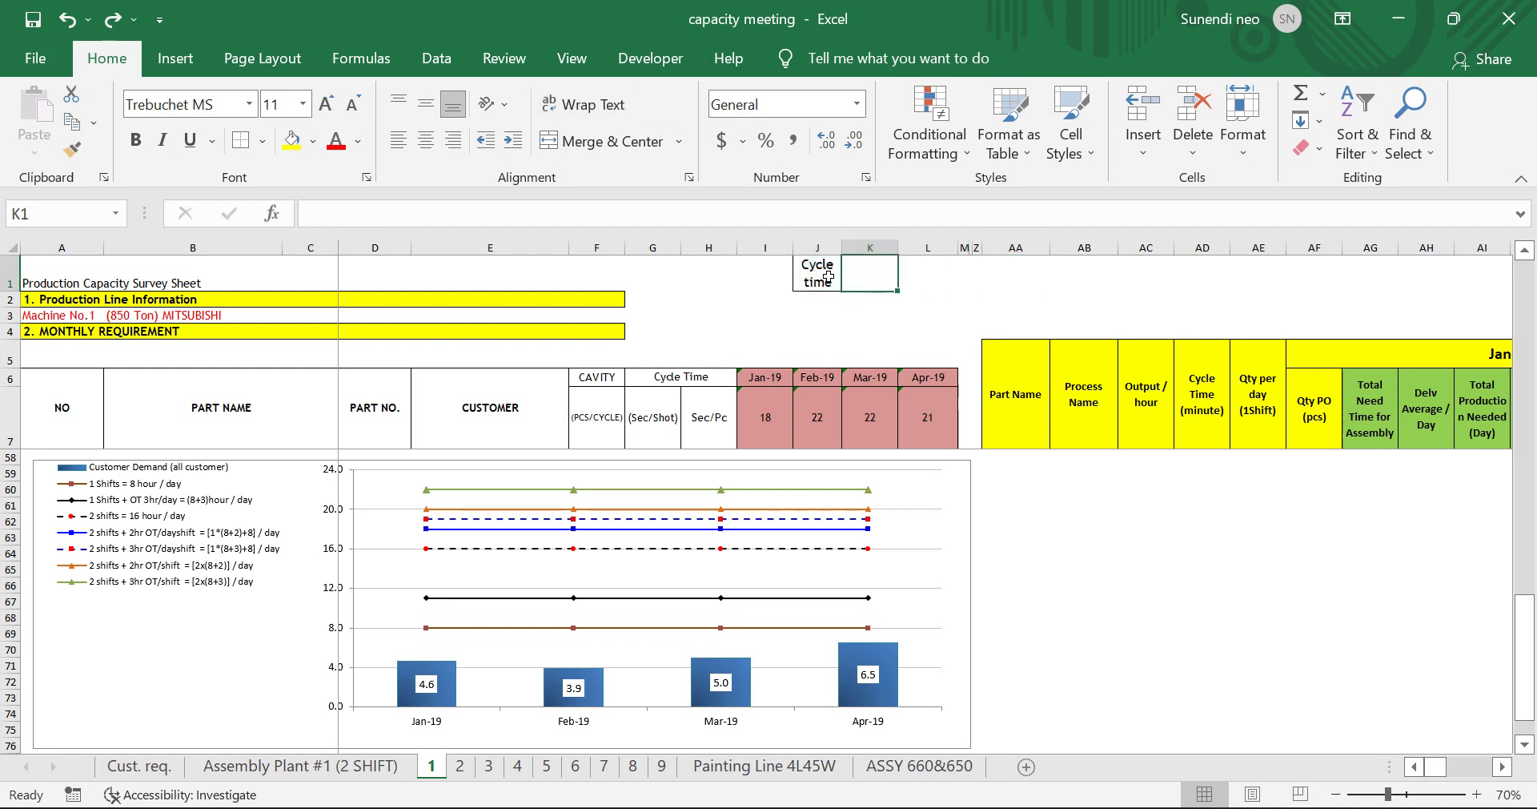
drag(814, 284, 832, 308)
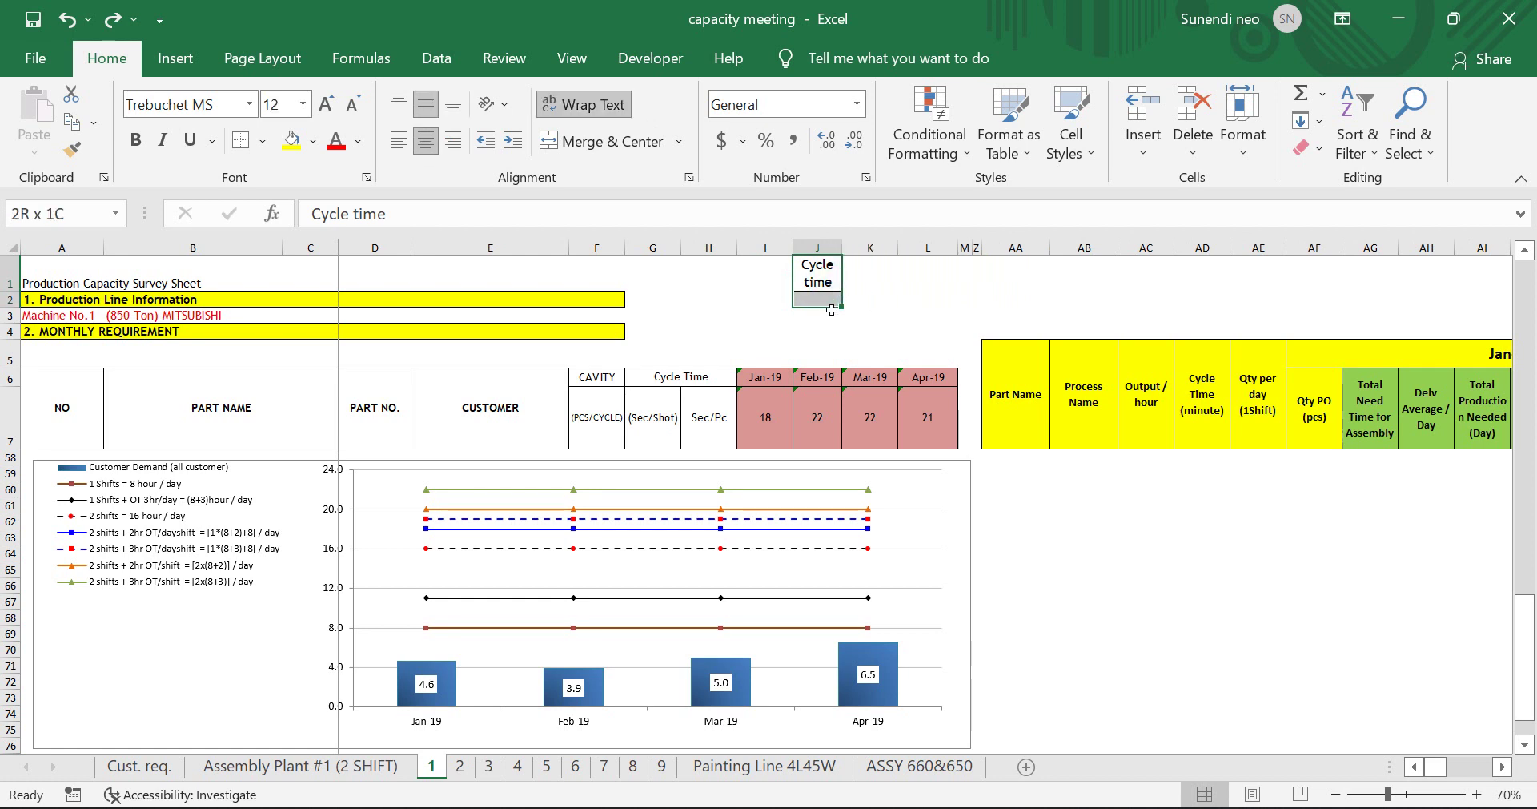
click(550, 147)
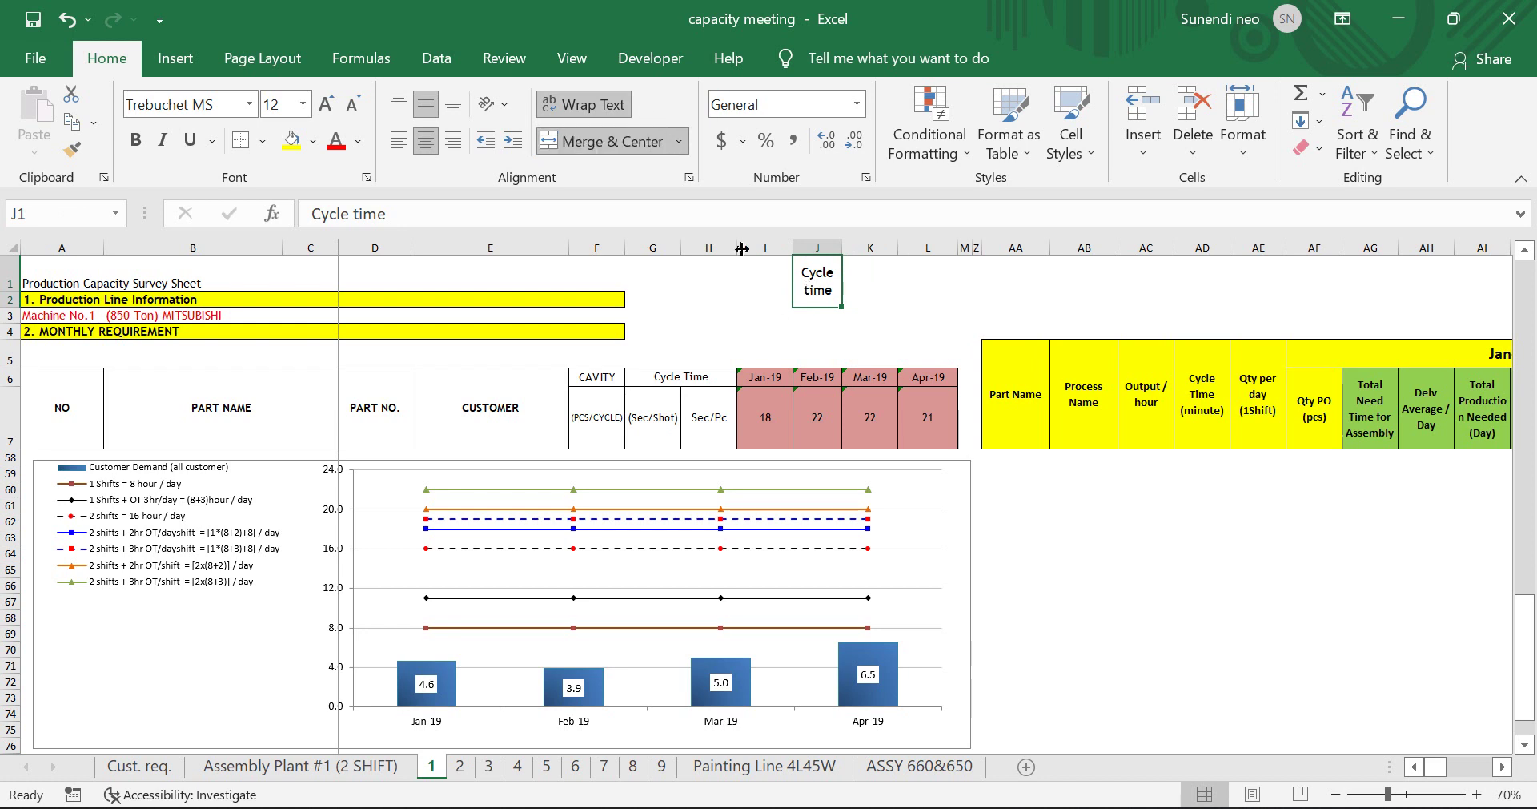
click(567, 144)
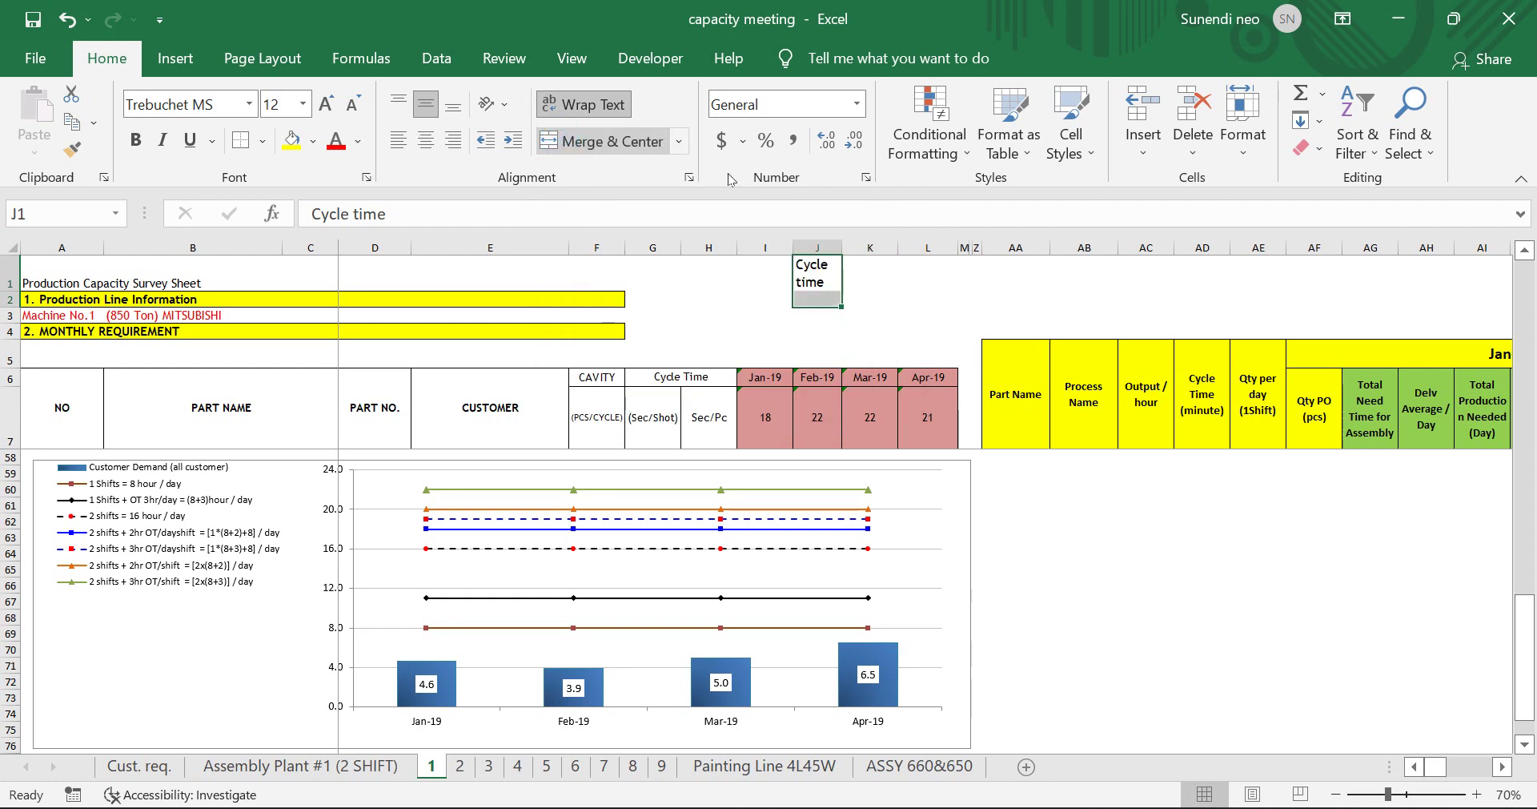
- Center the Cycle time text horizontally in cell J1
click(966, 287)
click(829, 285)
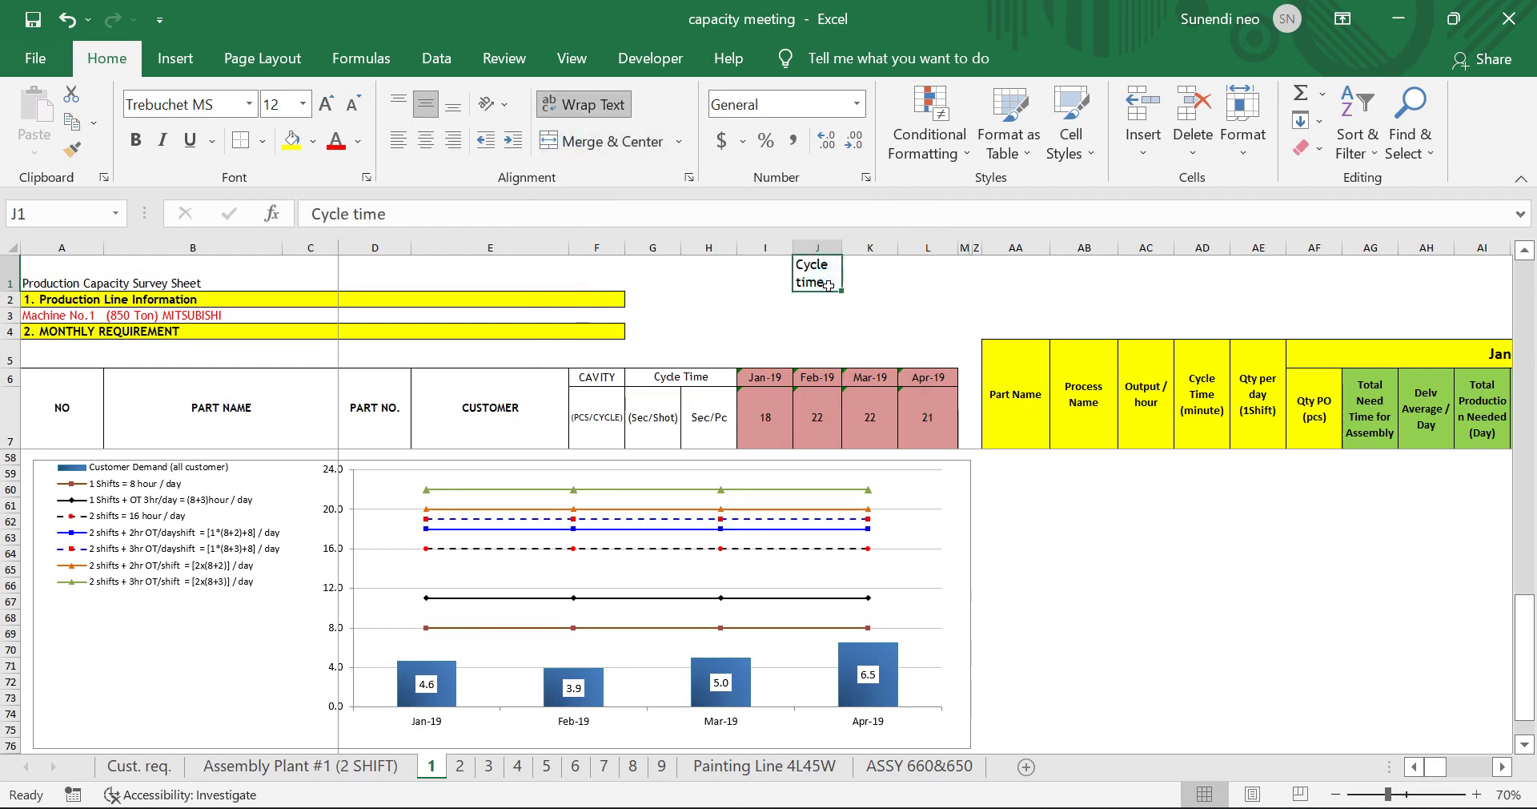
click(426, 140)
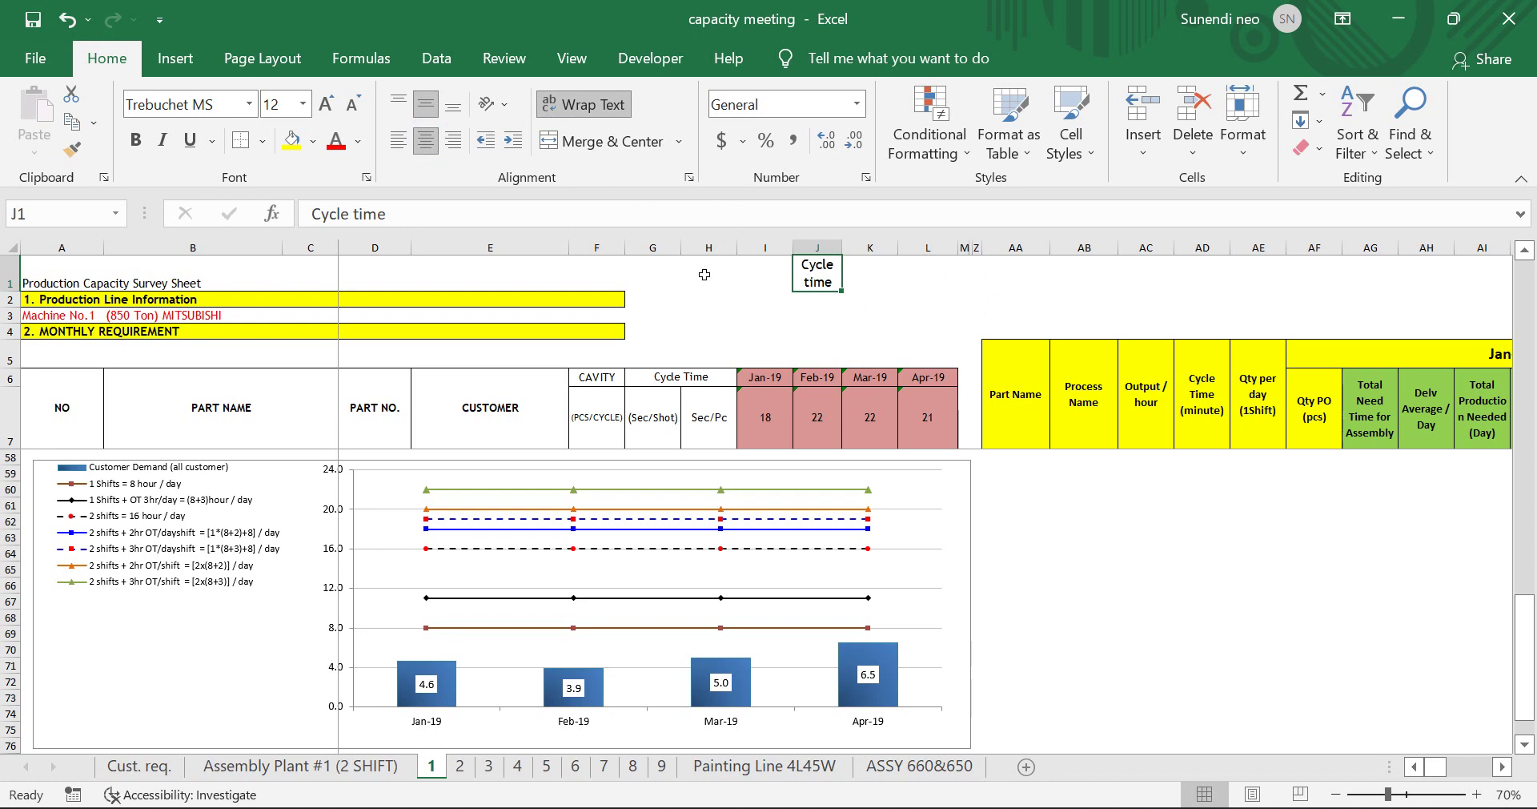
- Browse the full set of number formats for cell J1, previewing the Text category and returning to General
click(856, 104)
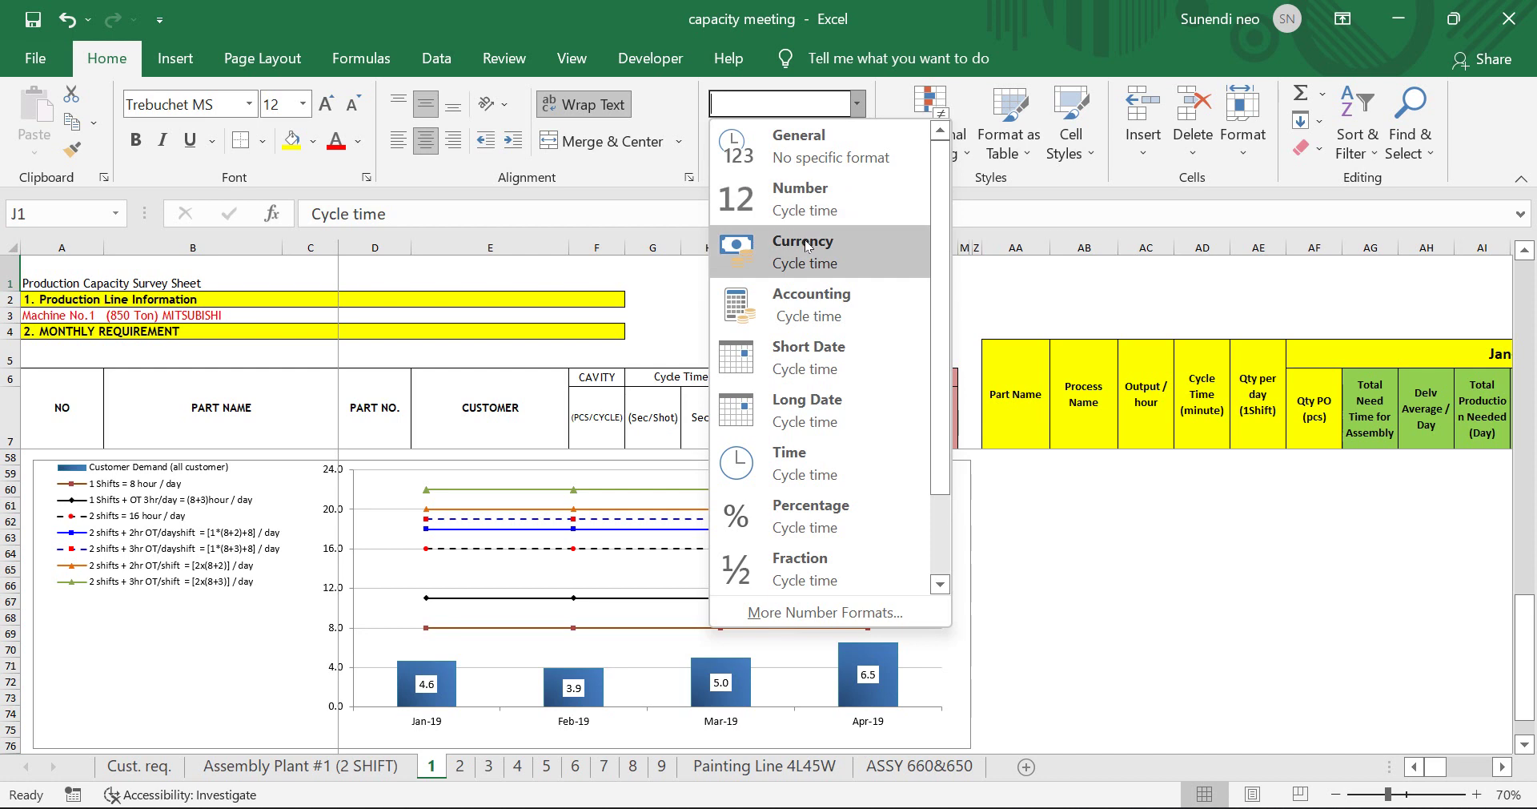
scroll(853, 473, down, 1)
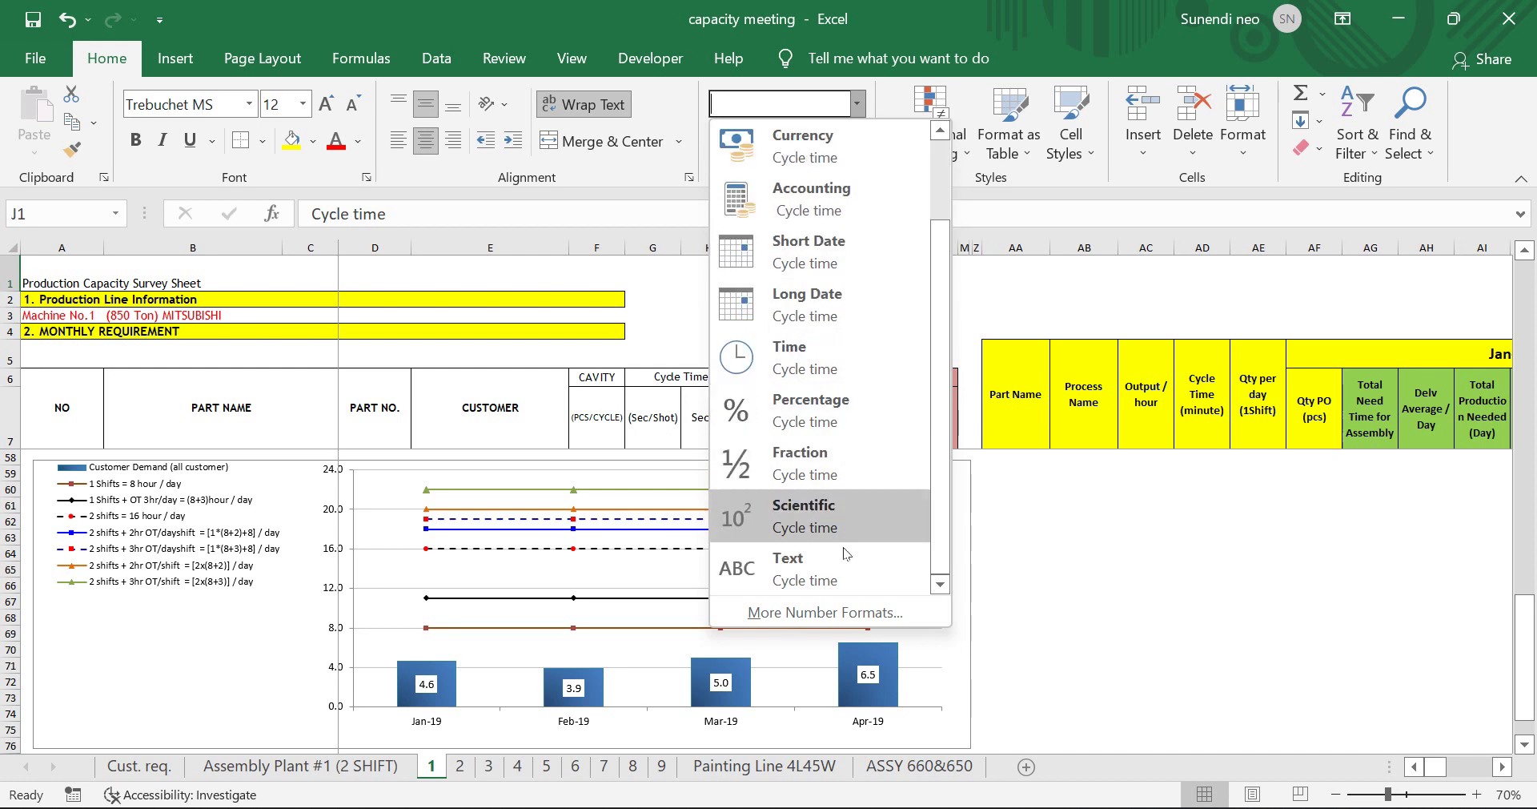
click(829, 611)
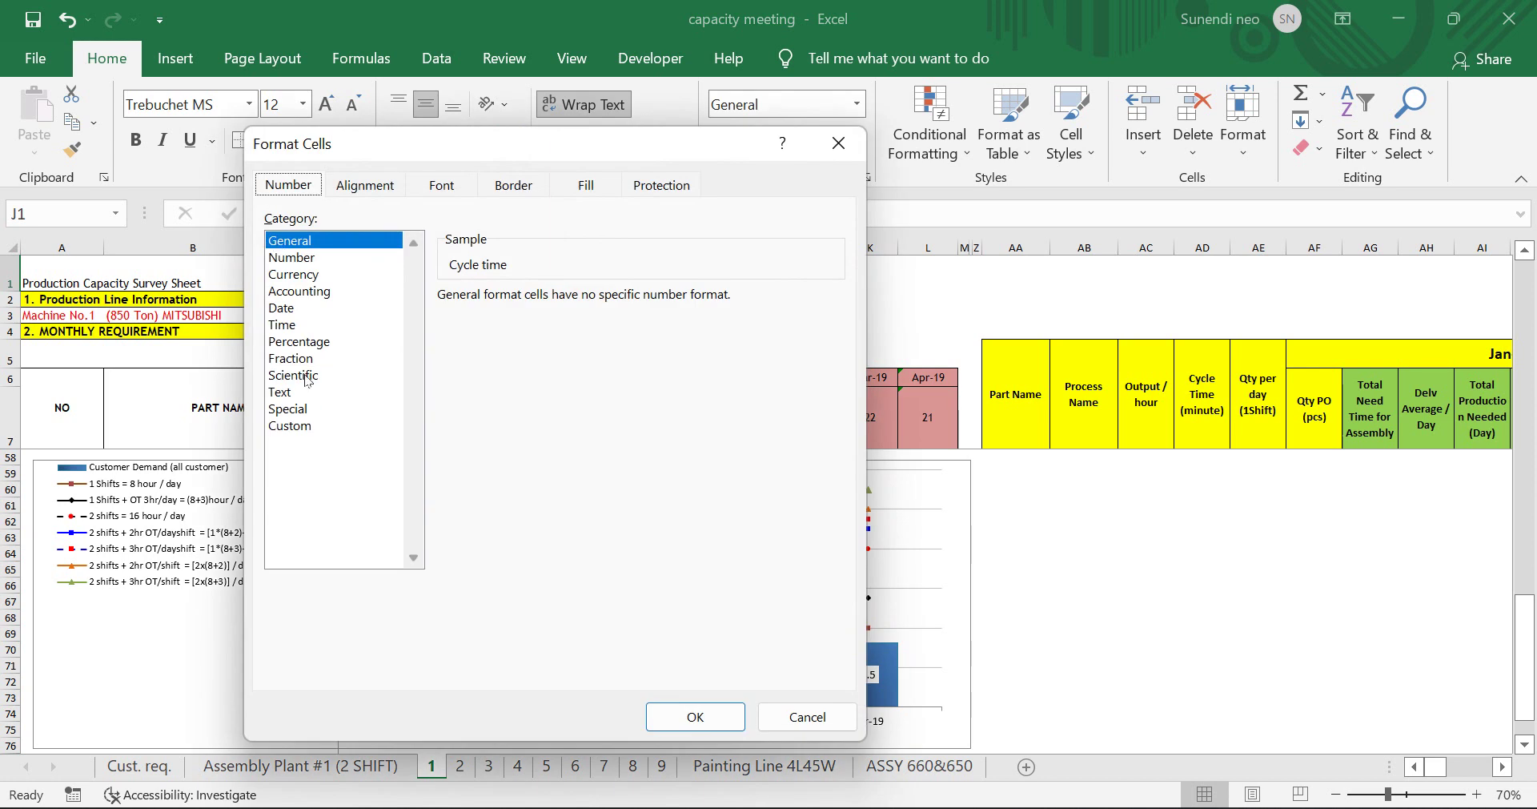
click(290, 393)
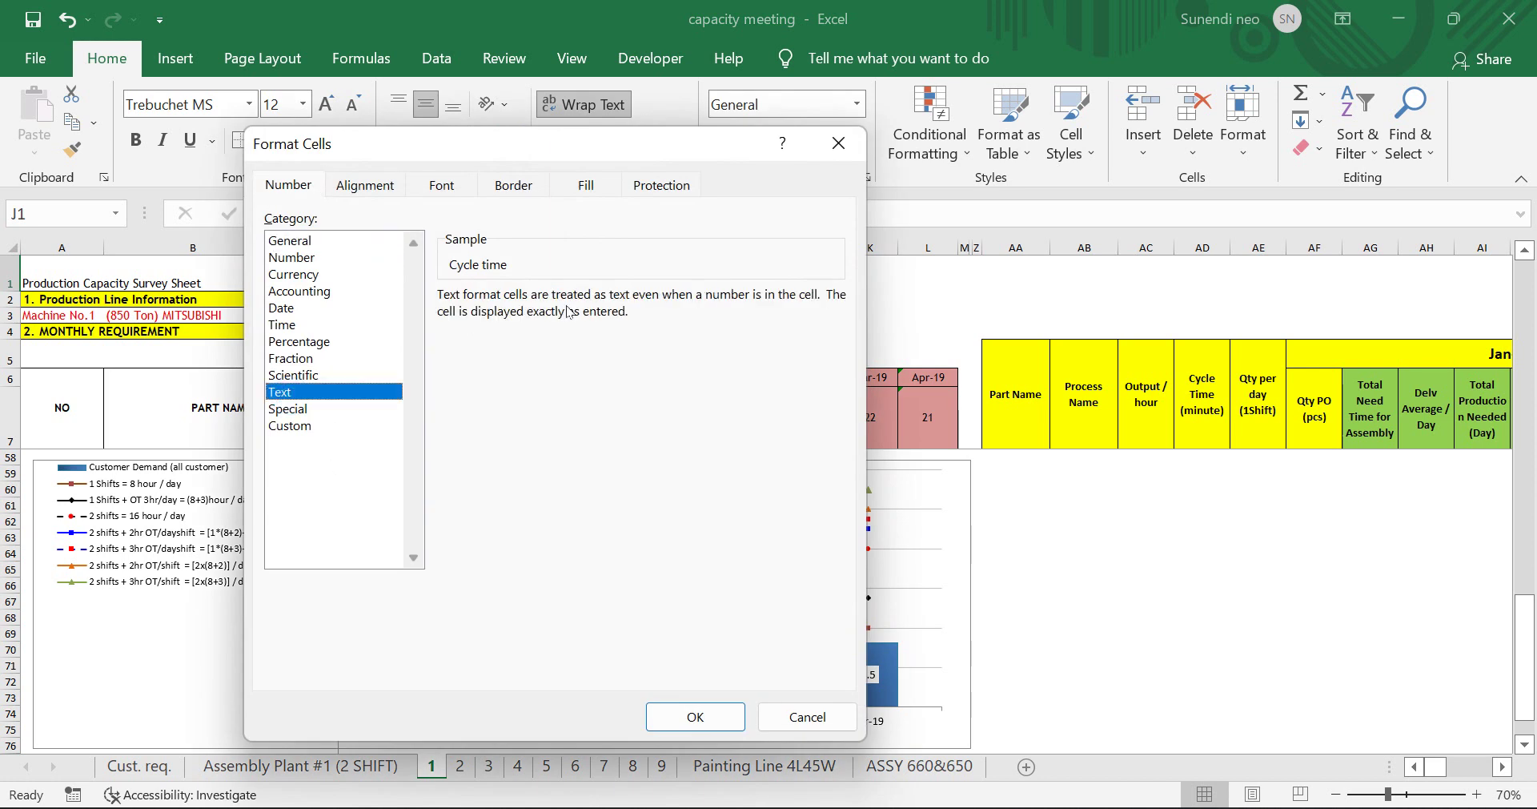
drag(716, 154, 908, 162)
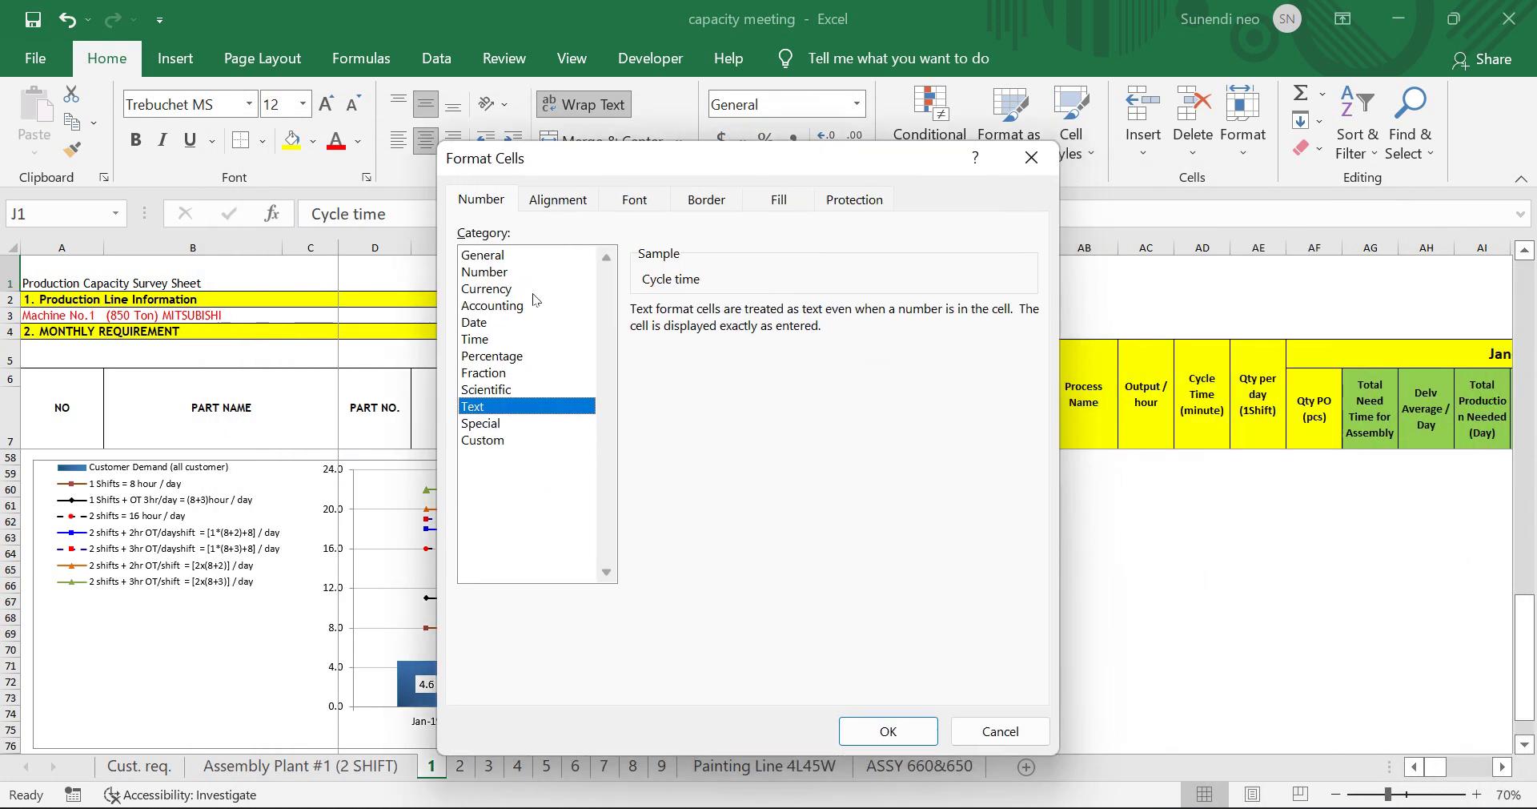
click(512, 255)
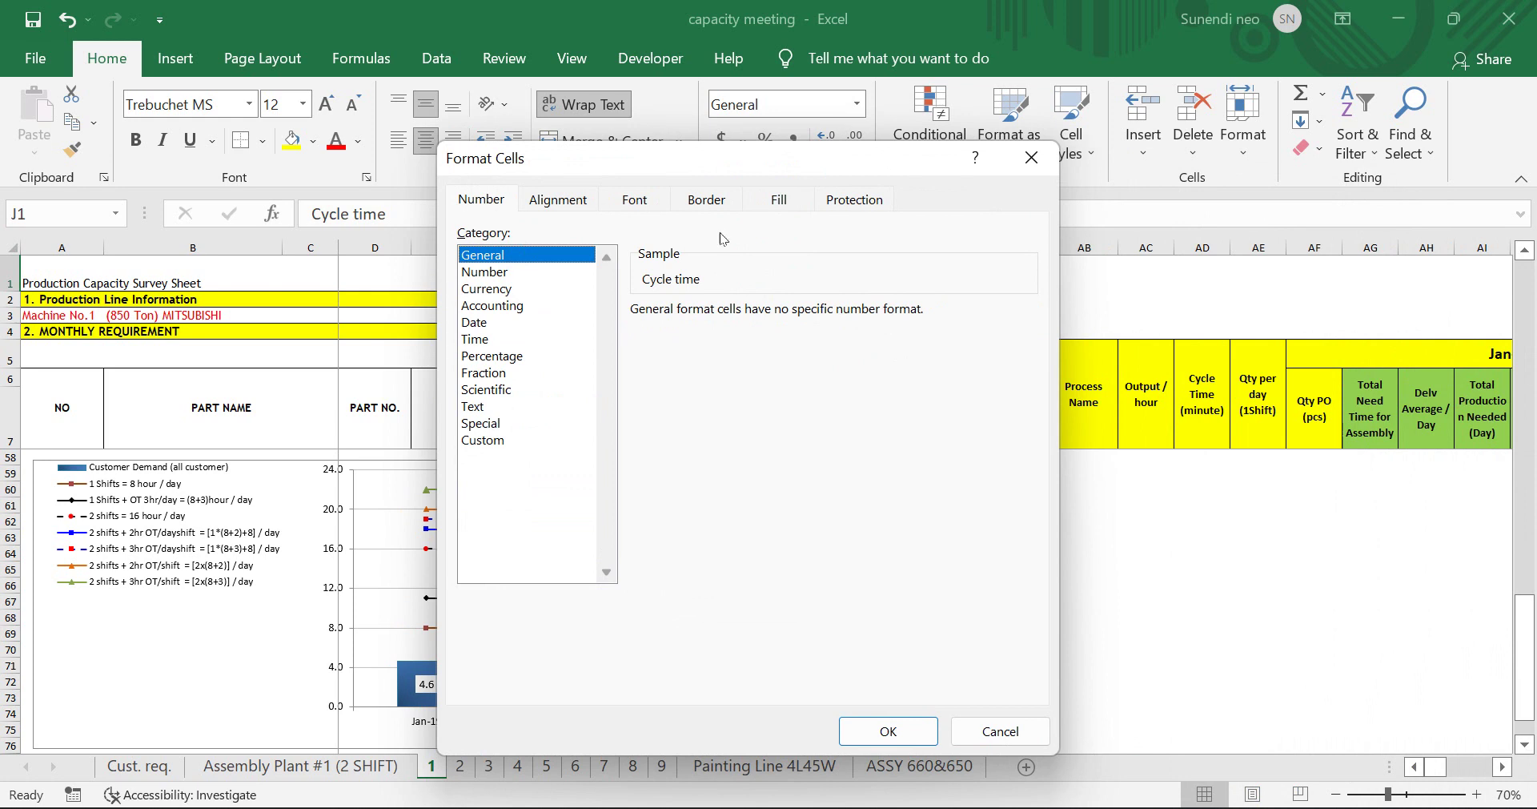
- Review the Alignment, Font, Border, Fill and Protection settings in the Format Cells dialog for cell J1
click(551, 200)
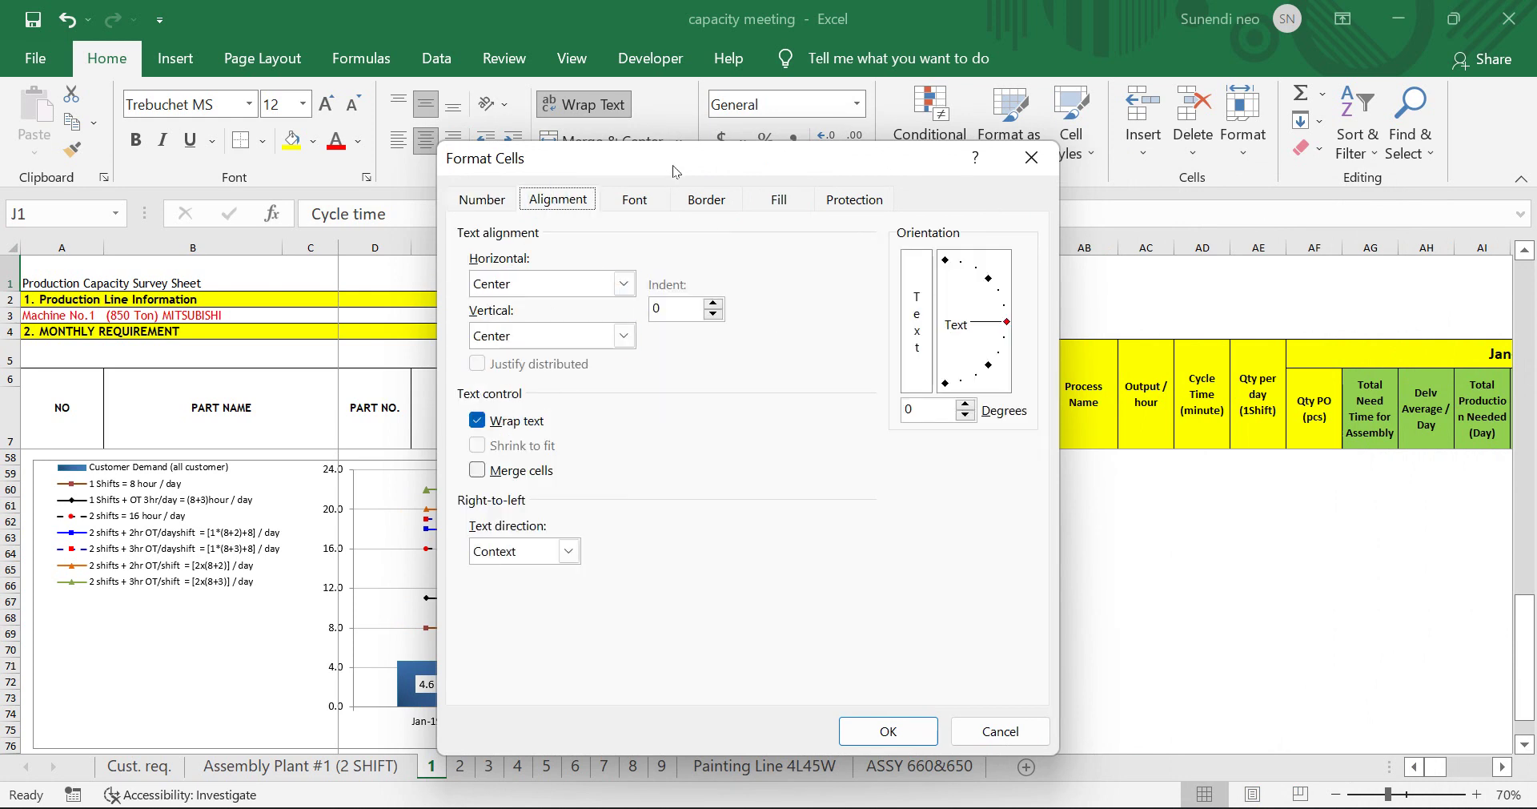
drag(671, 164, 934, 146)
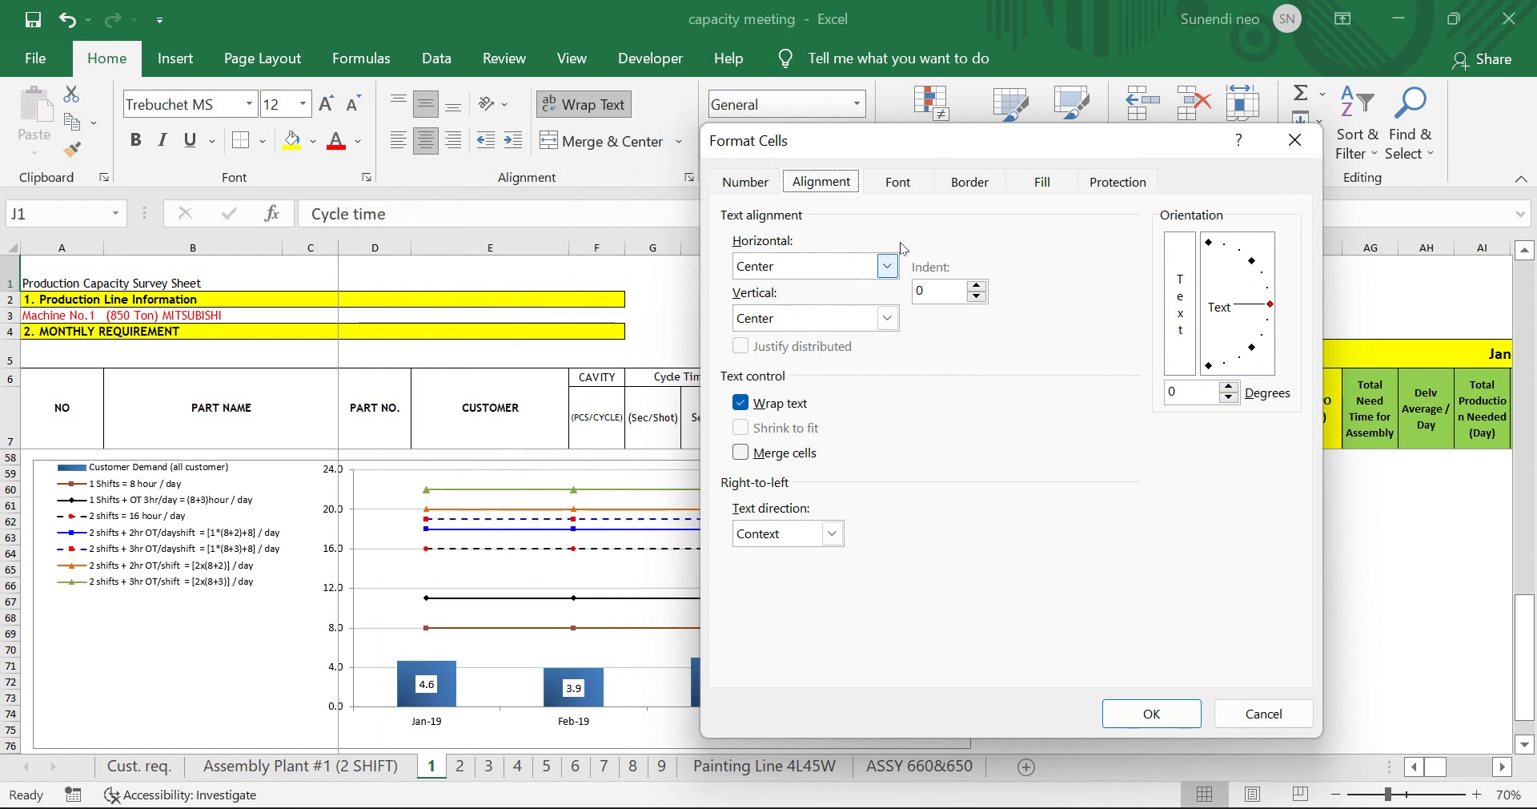
click(898, 184)
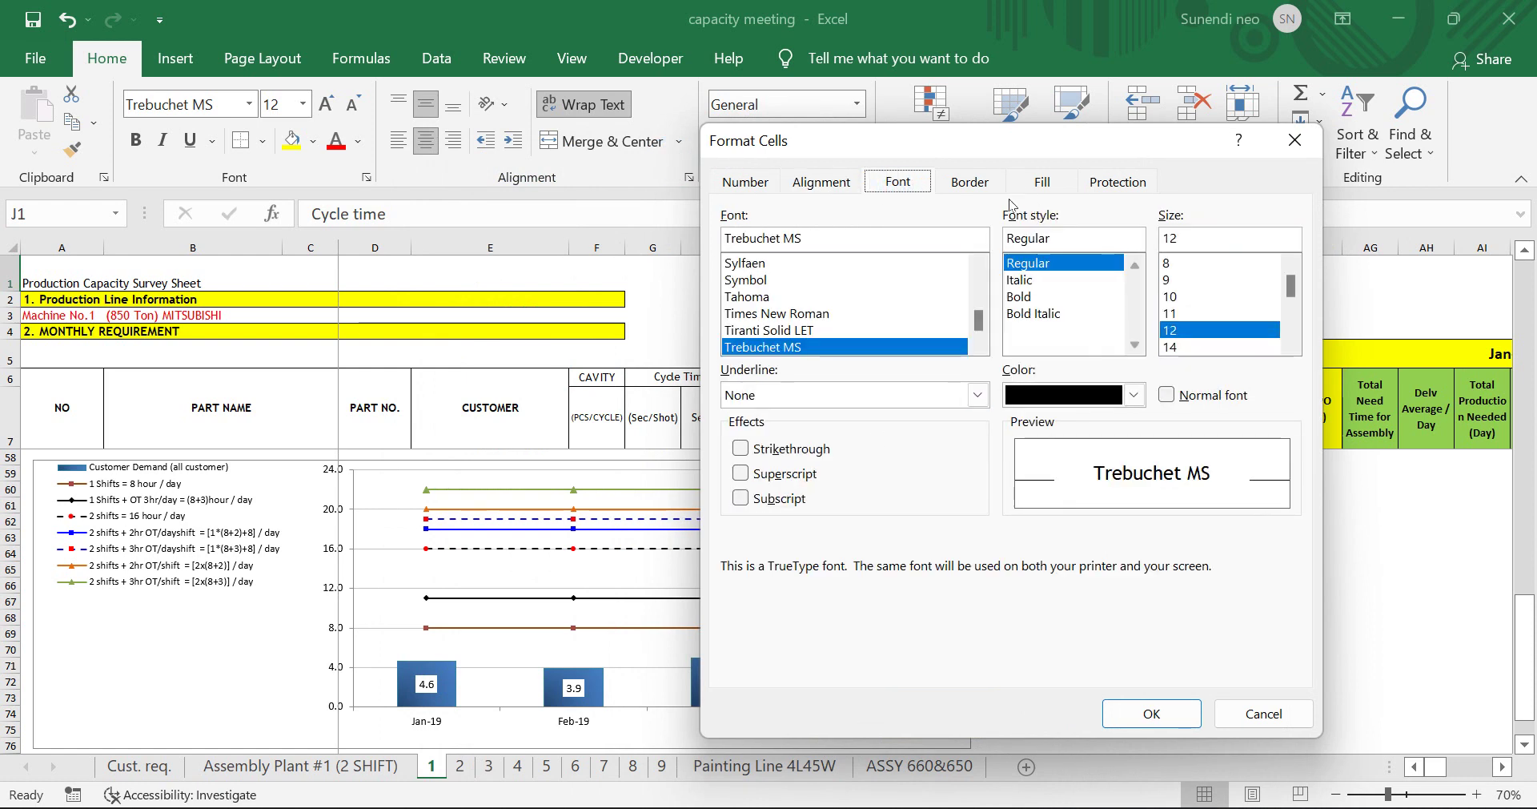
click(971, 185)
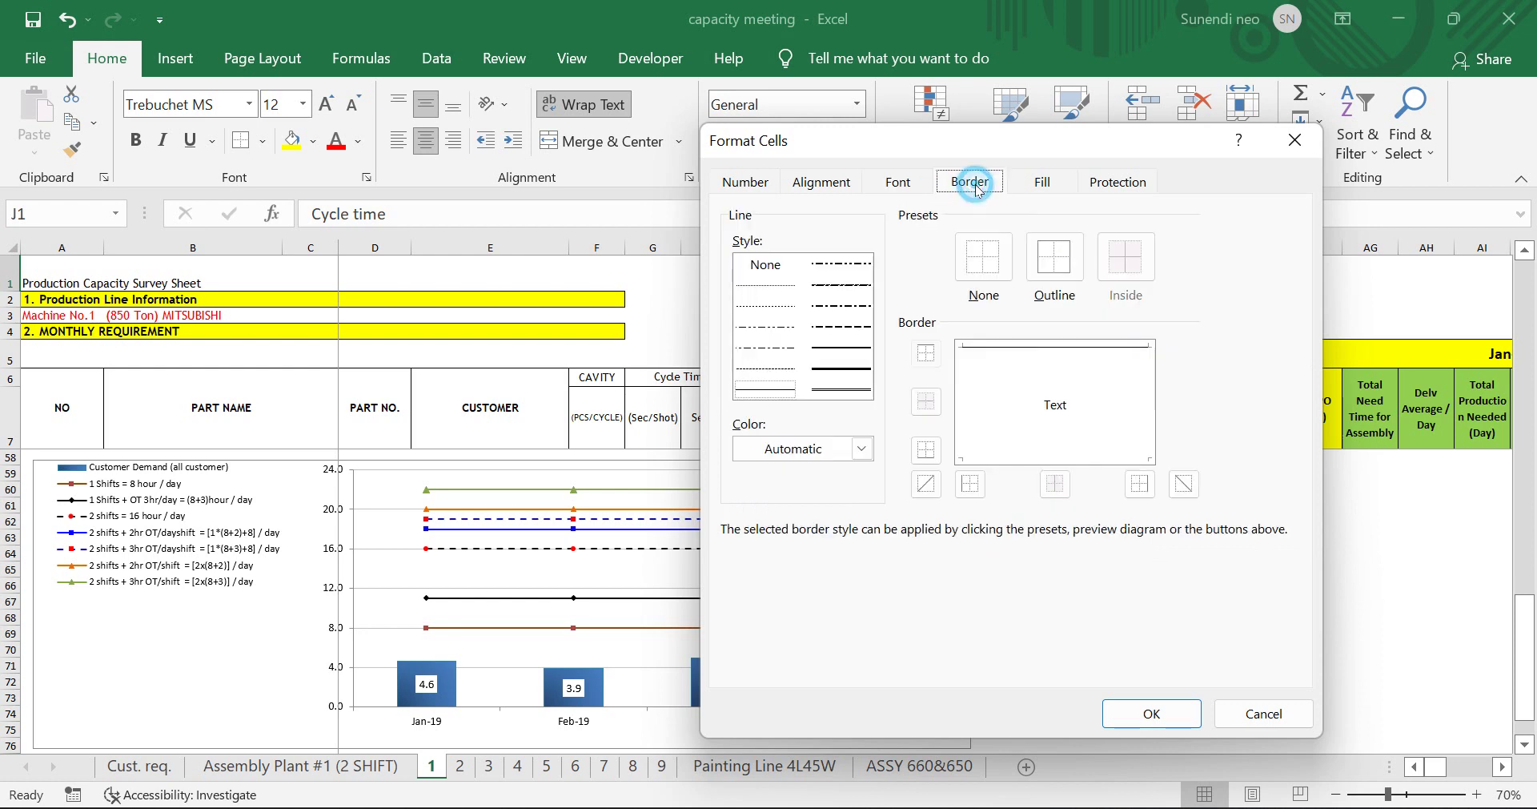
click(1042, 186)
click(1119, 184)
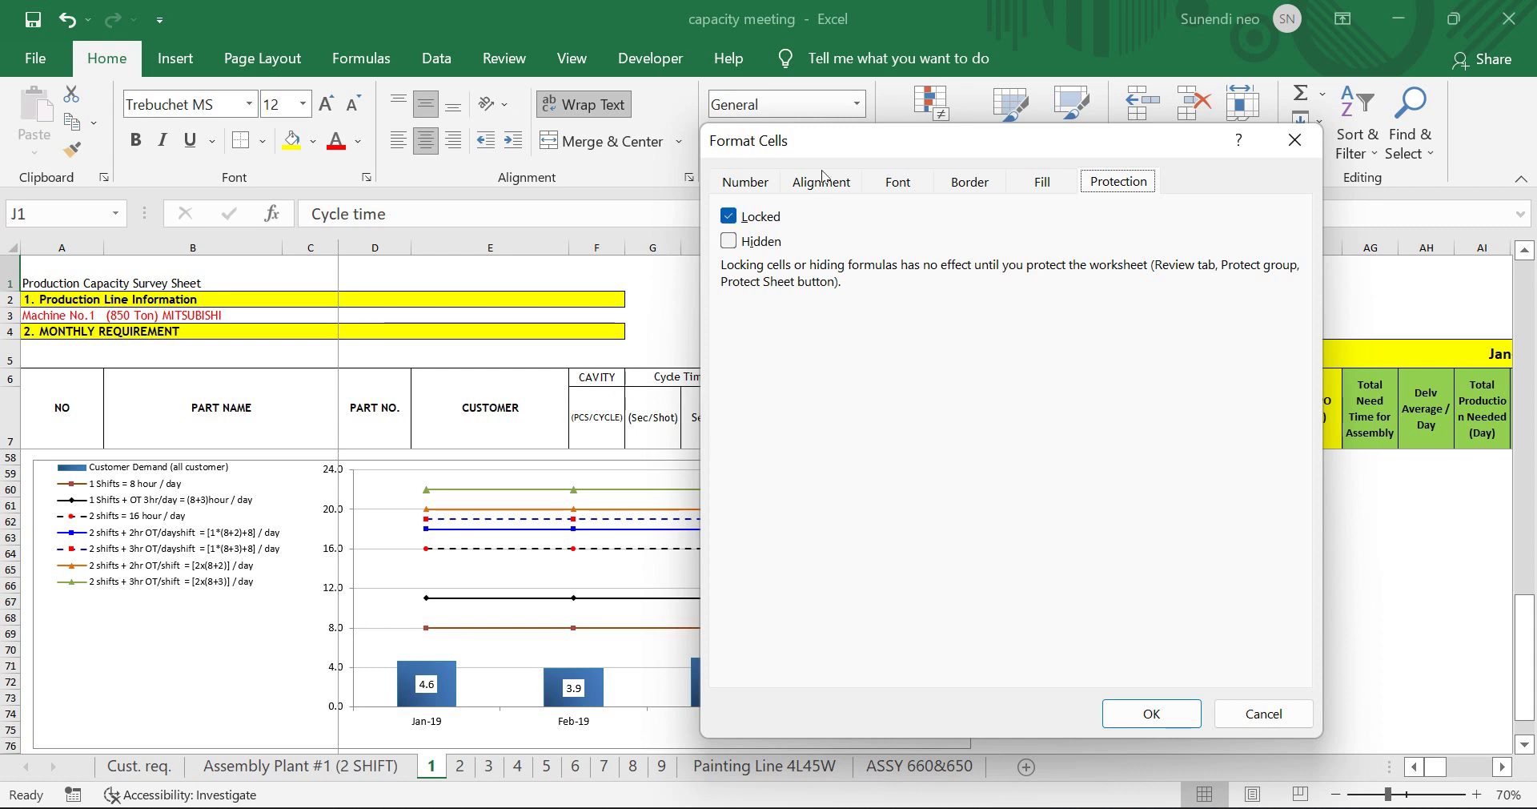
- Toggle the Locked and Hidden protection options of cell J1, leave Locked enabled, and accept the cell format settings
click(730, 216)
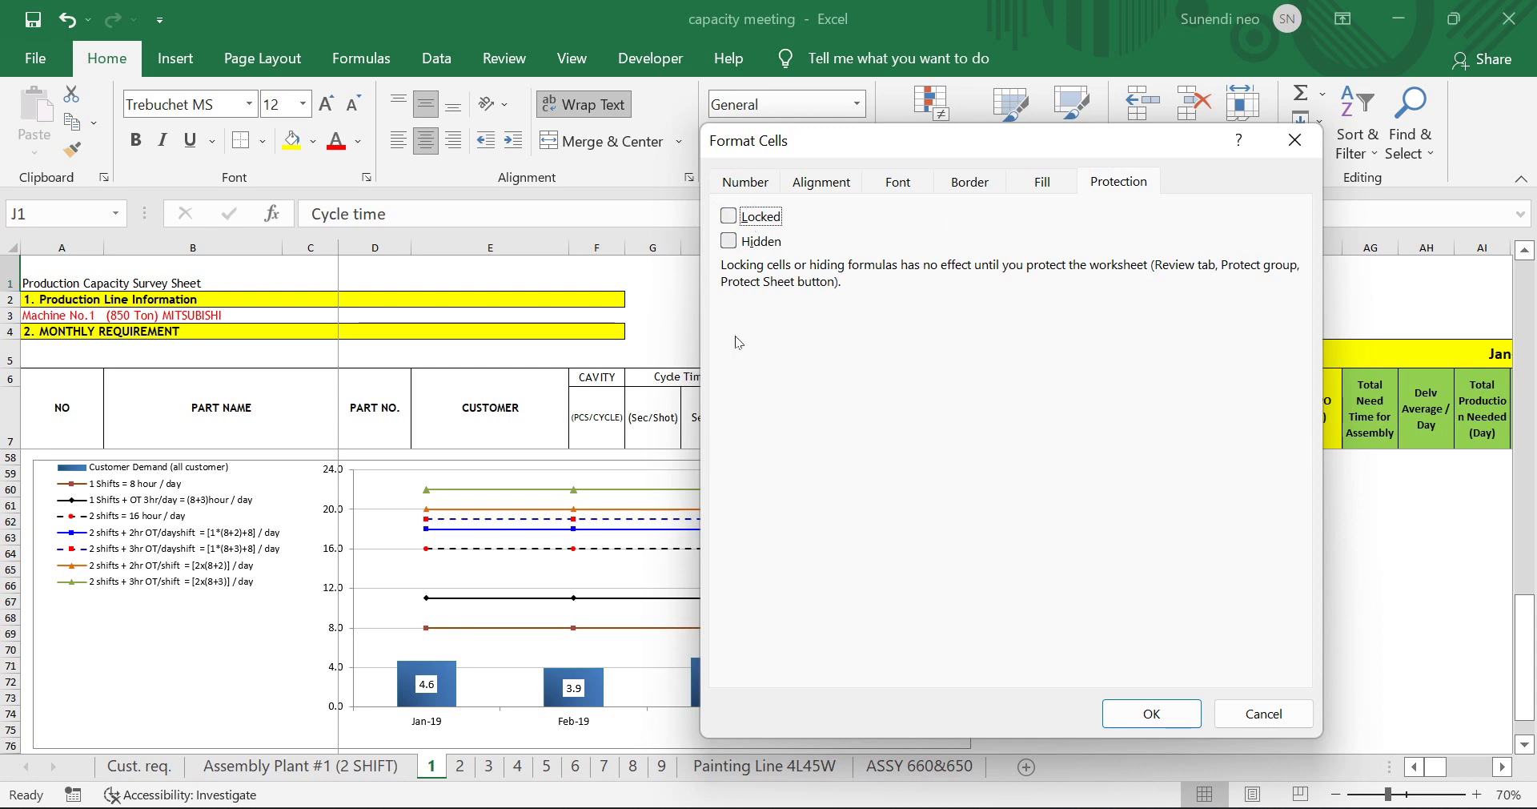
click(729, 248)
click(730, 216)
click(729, 241)
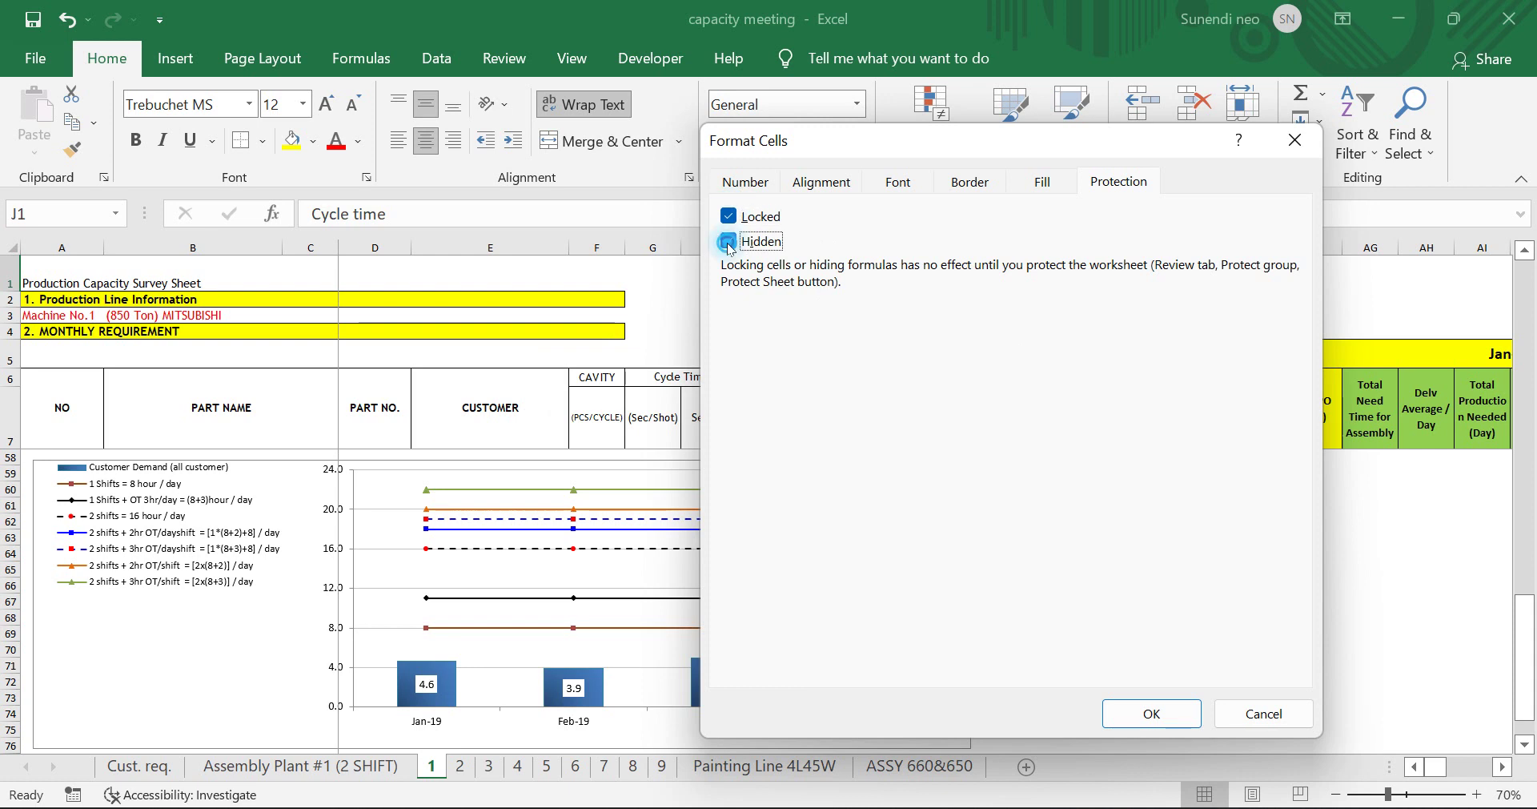
click(1150, 707)
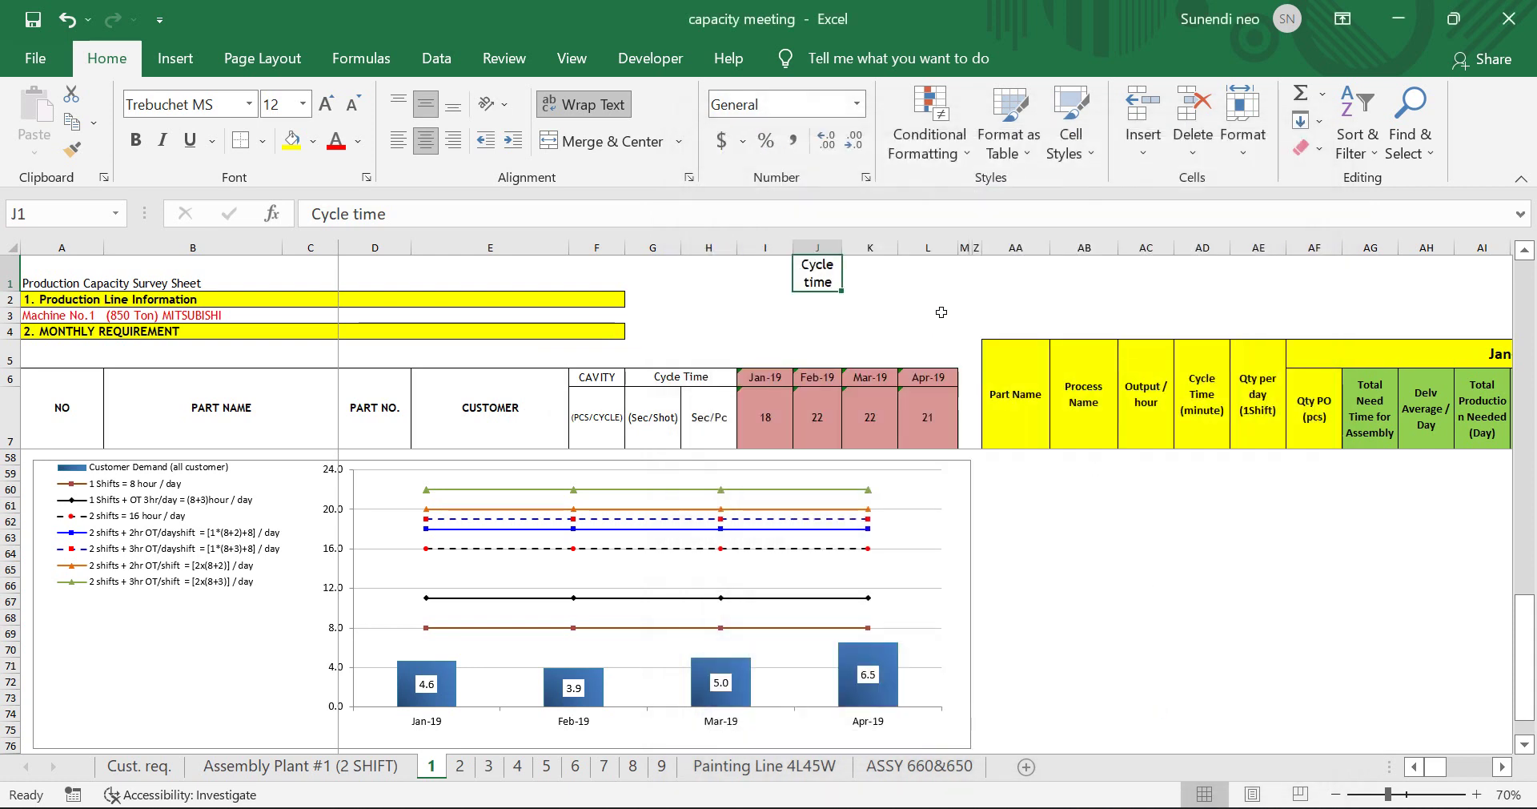
- Review the accounting currency formats available for cell L2 without applying one
click(940, 304)
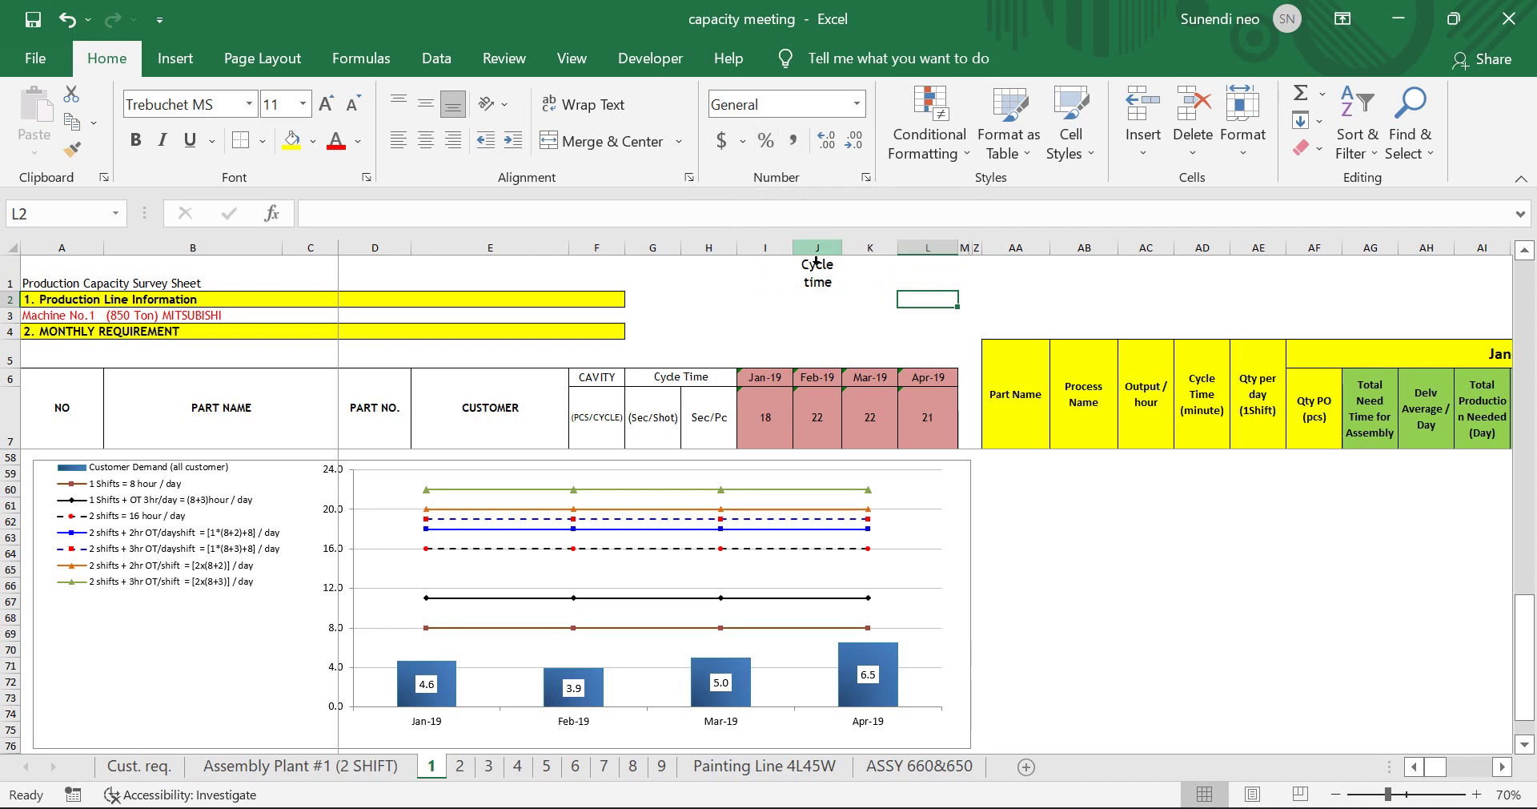
click(741, 143)
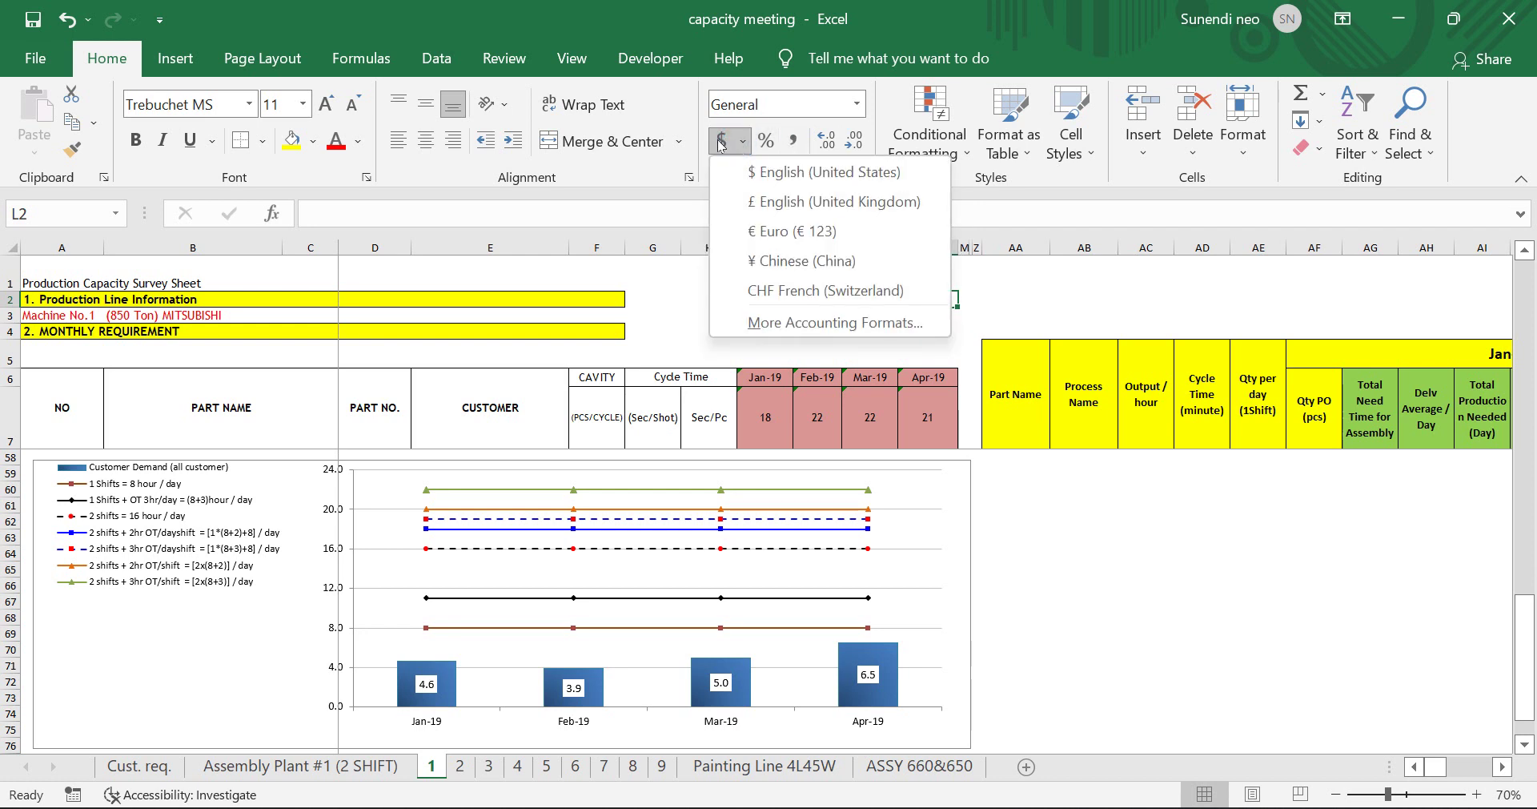
click(1034, 288)
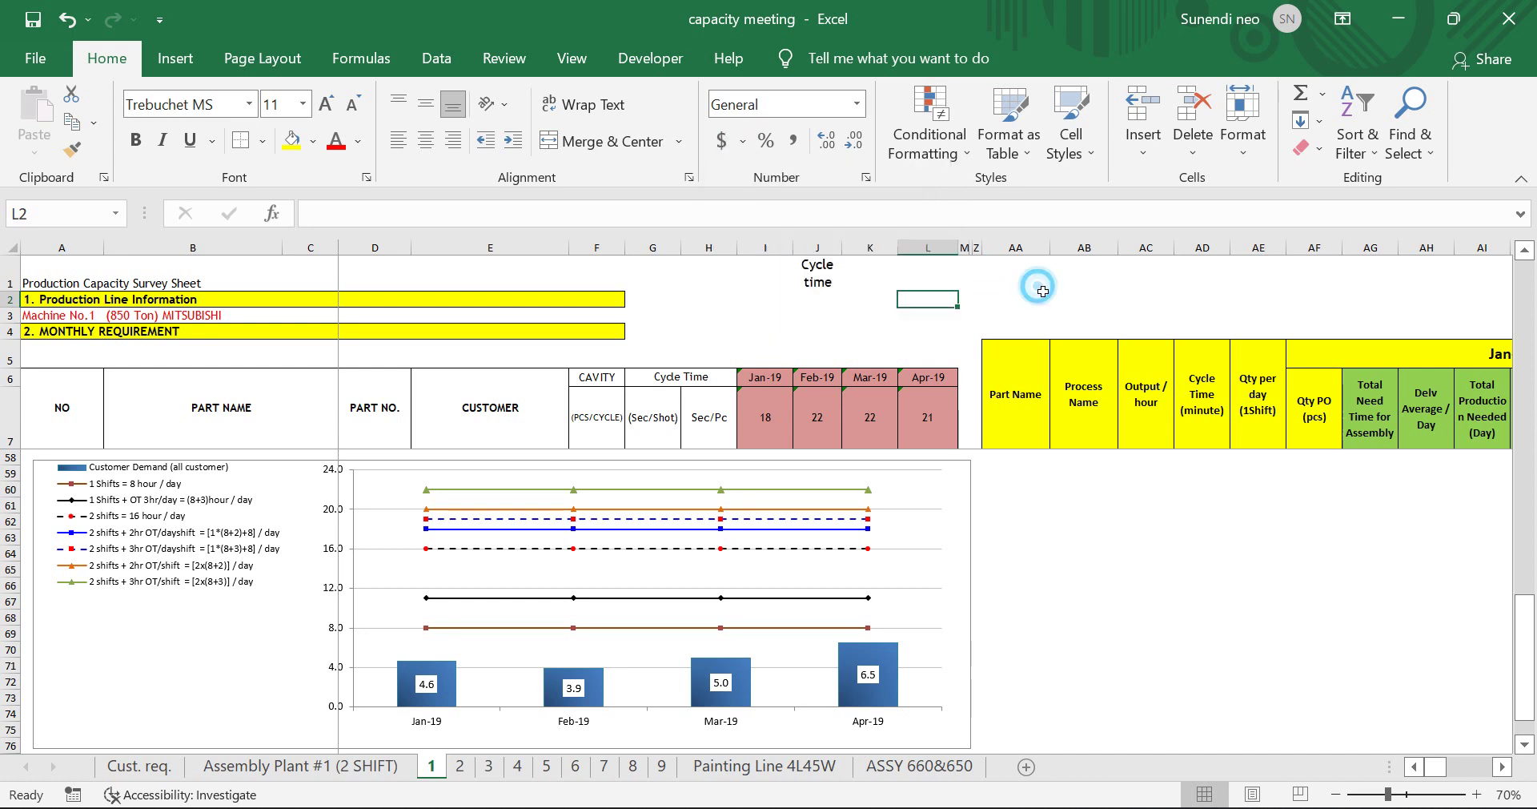
- Enter the number 1 in cell L1
click(927, 282)
text(1)
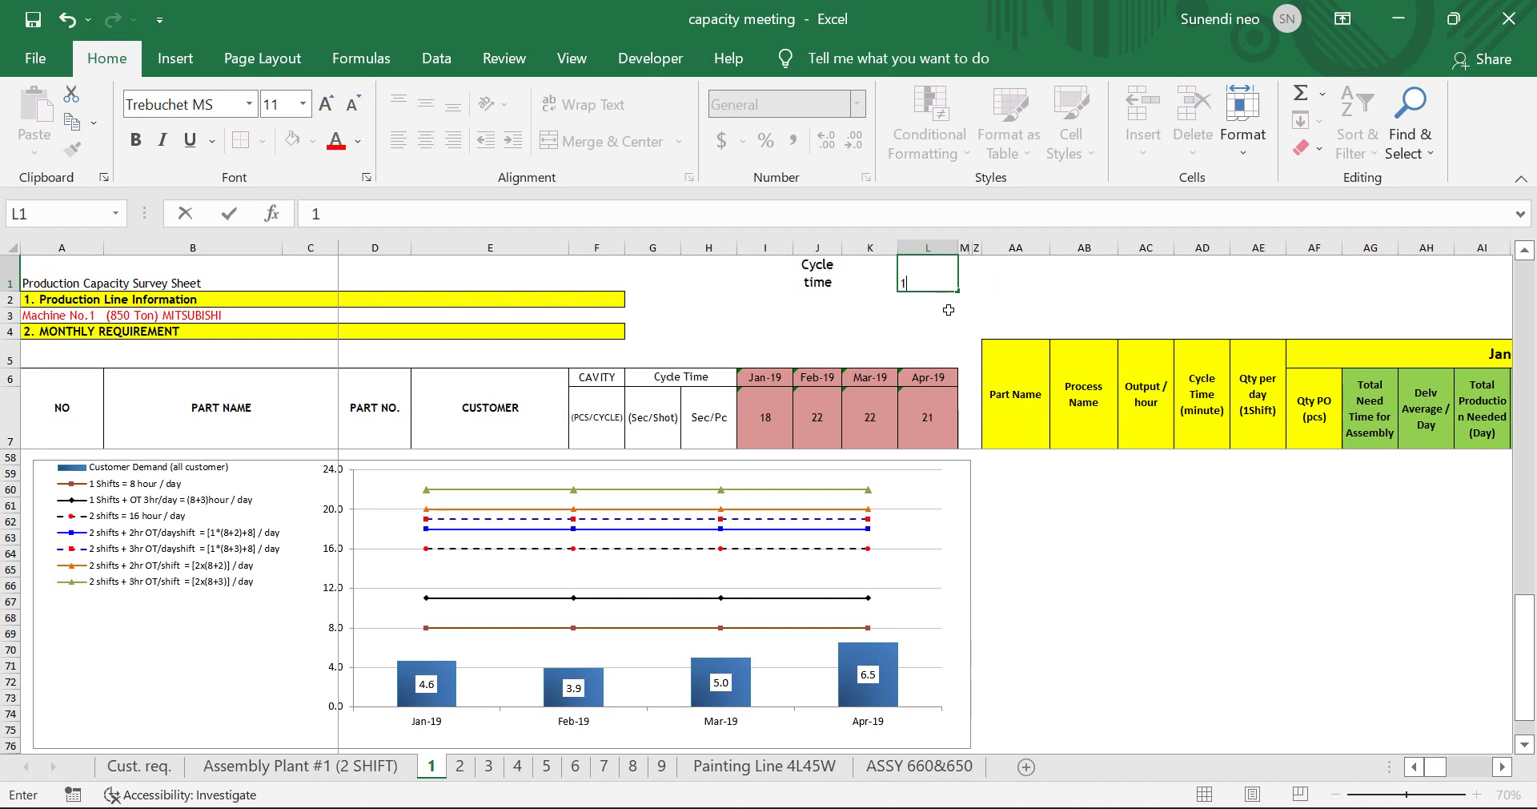
key(Return)
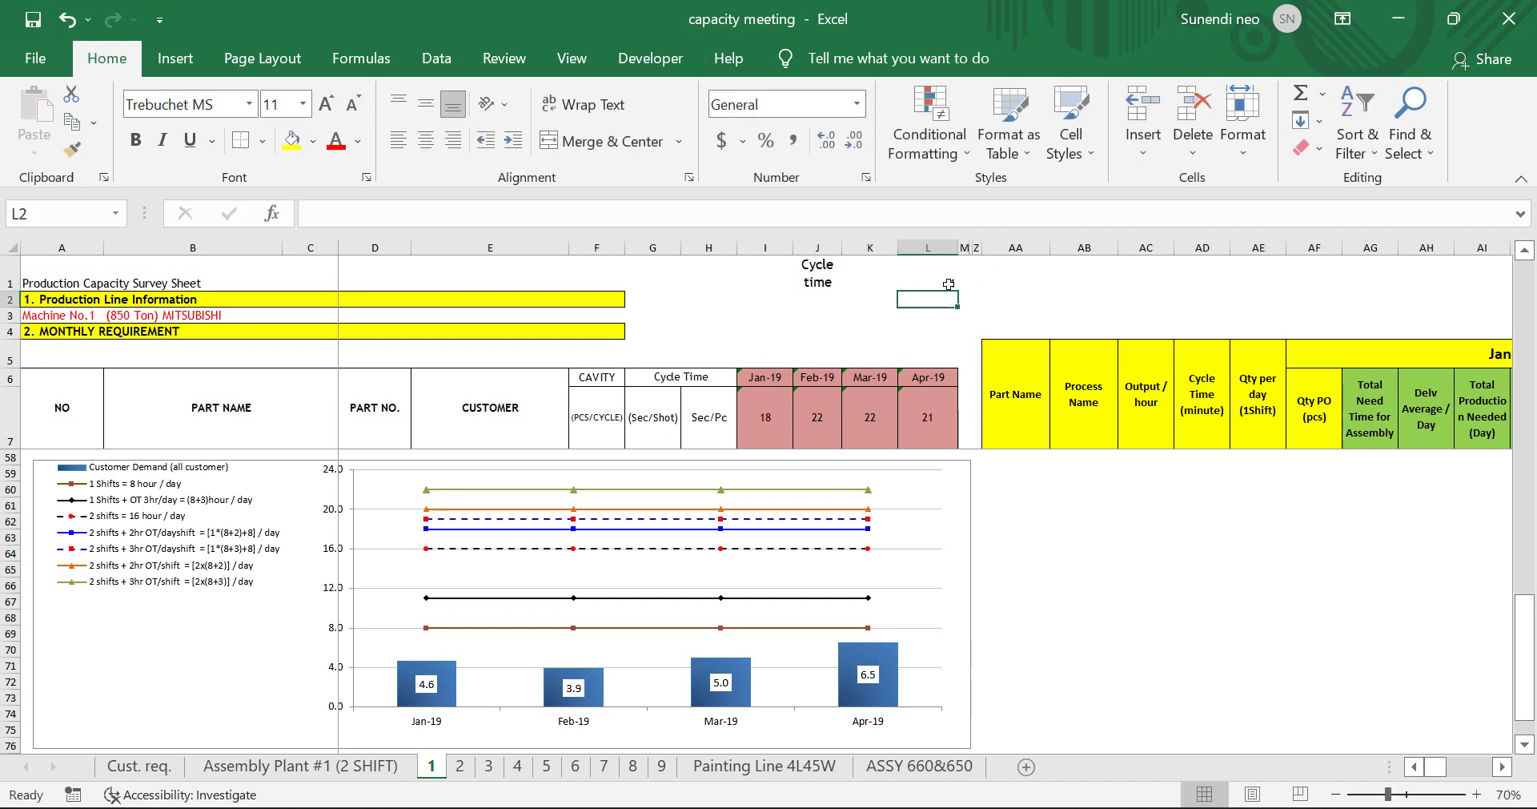
- Apply the Percentage format to cell L1 and clear the cell's contents
click(948, 284)
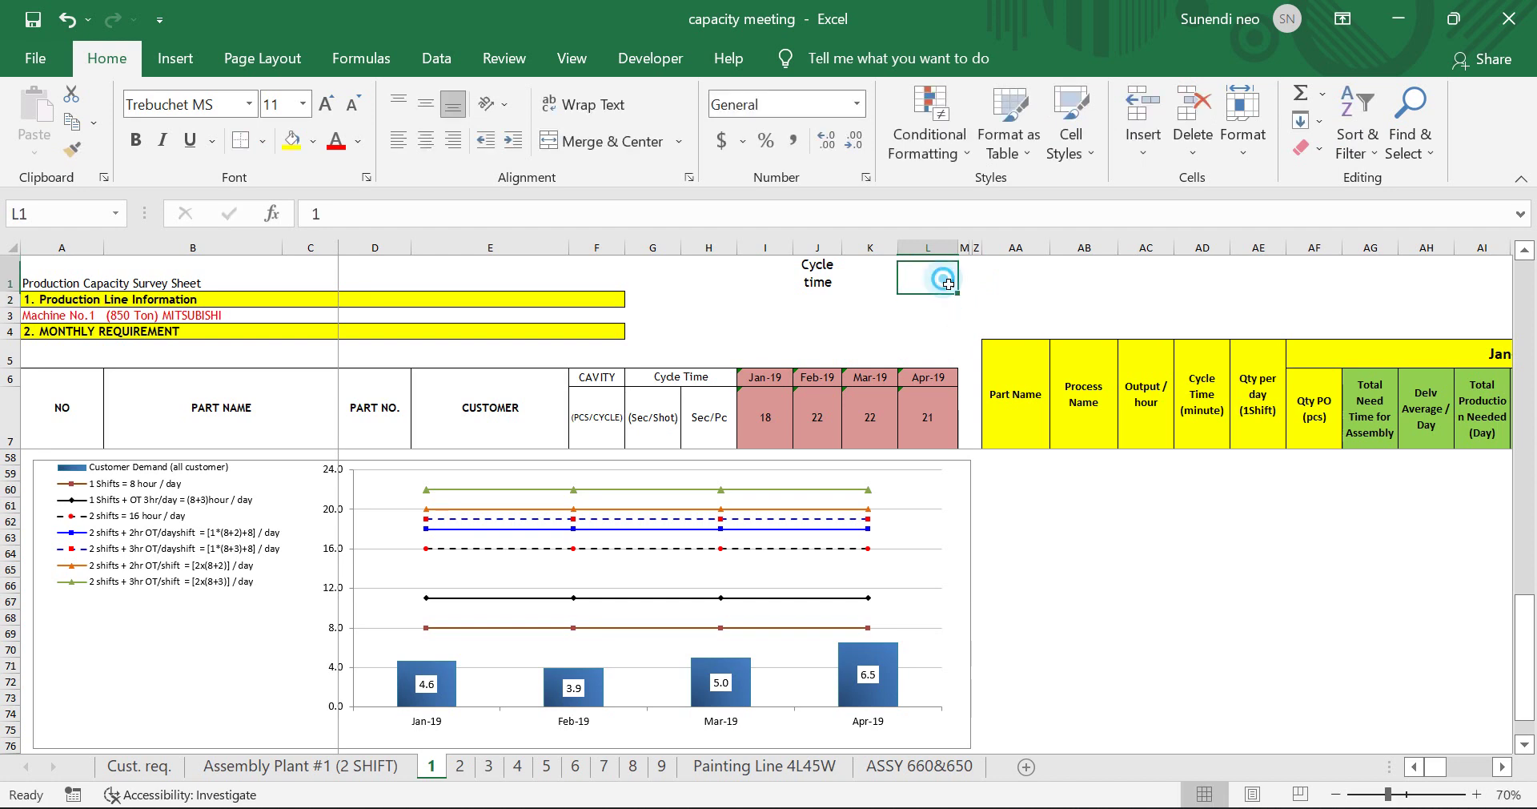
click(766, 142)
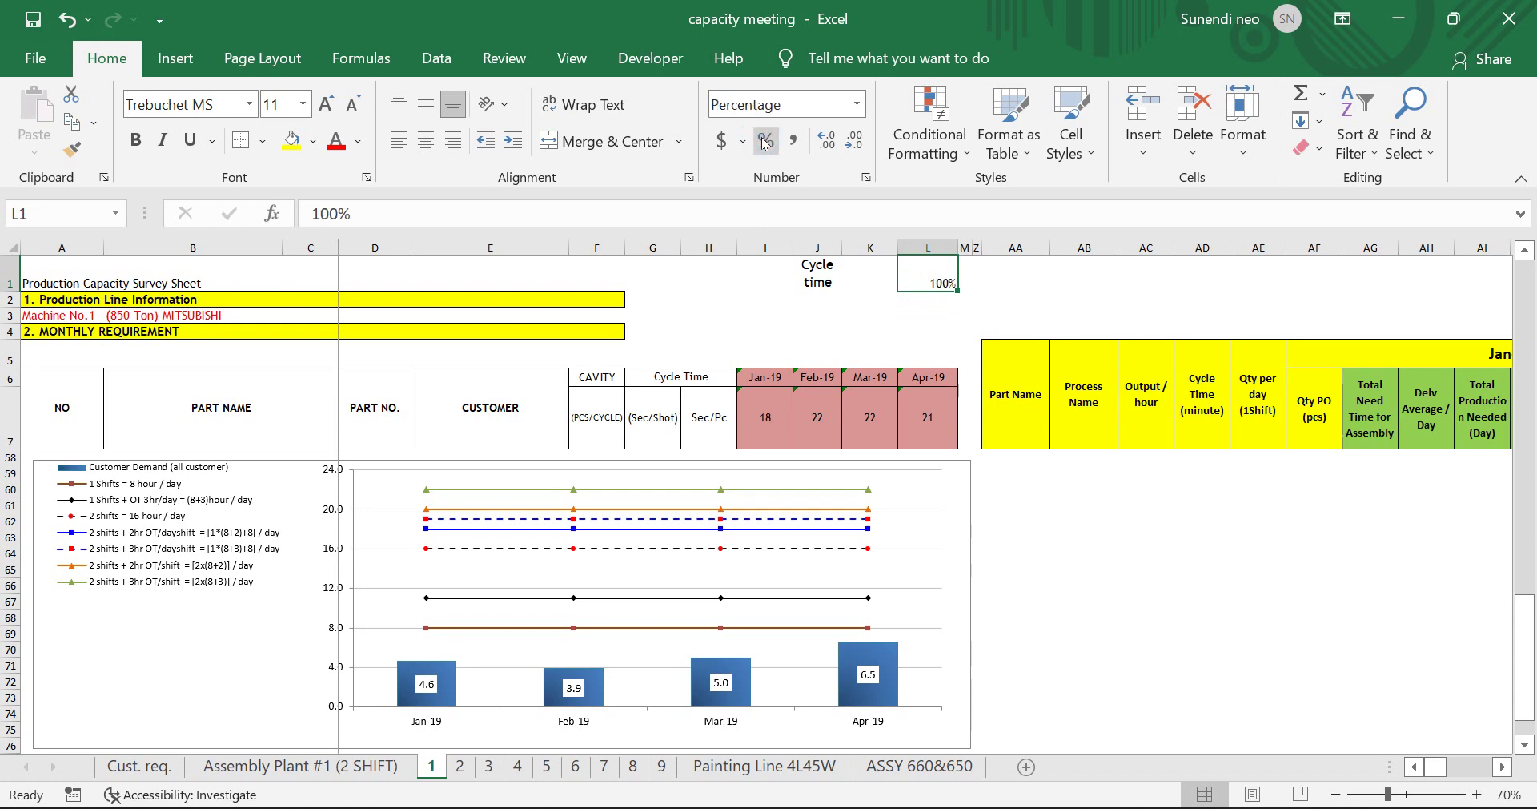
key(BackSpace)
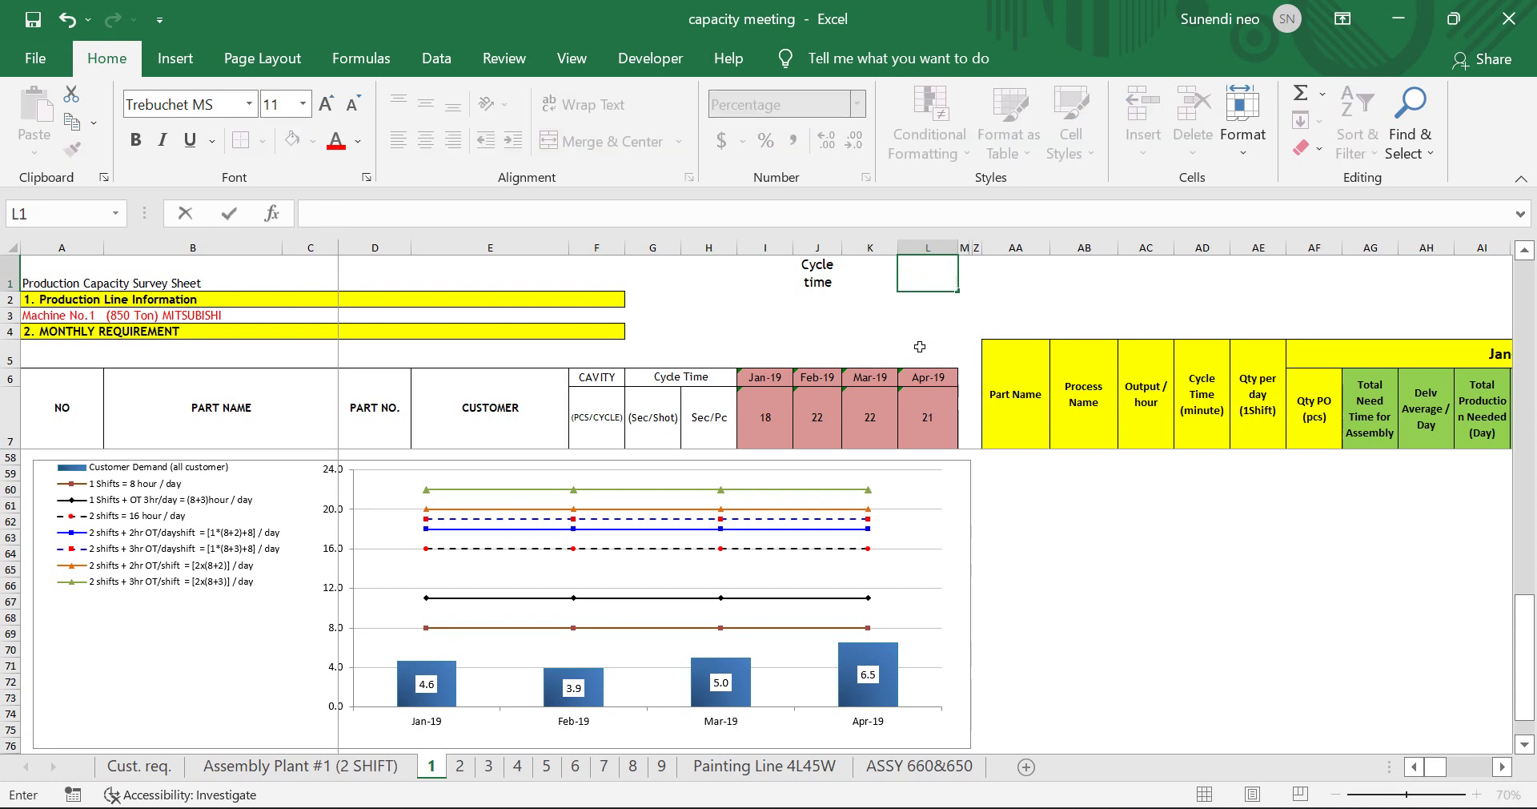
click(997, 324)
- Set the number format of cell L1 to General and enter 10 in it
click(941, 285)
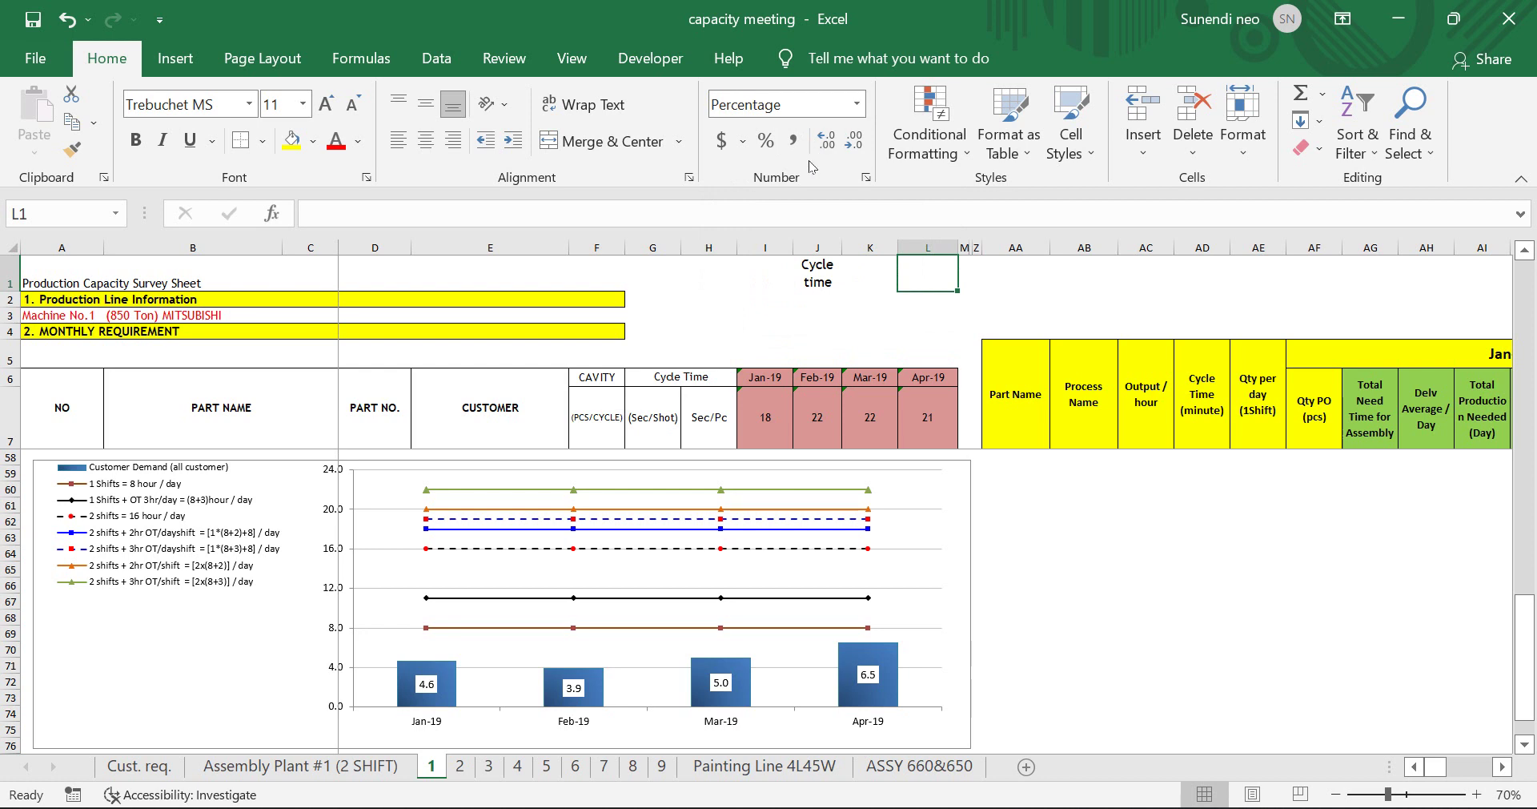
click(860, 104)
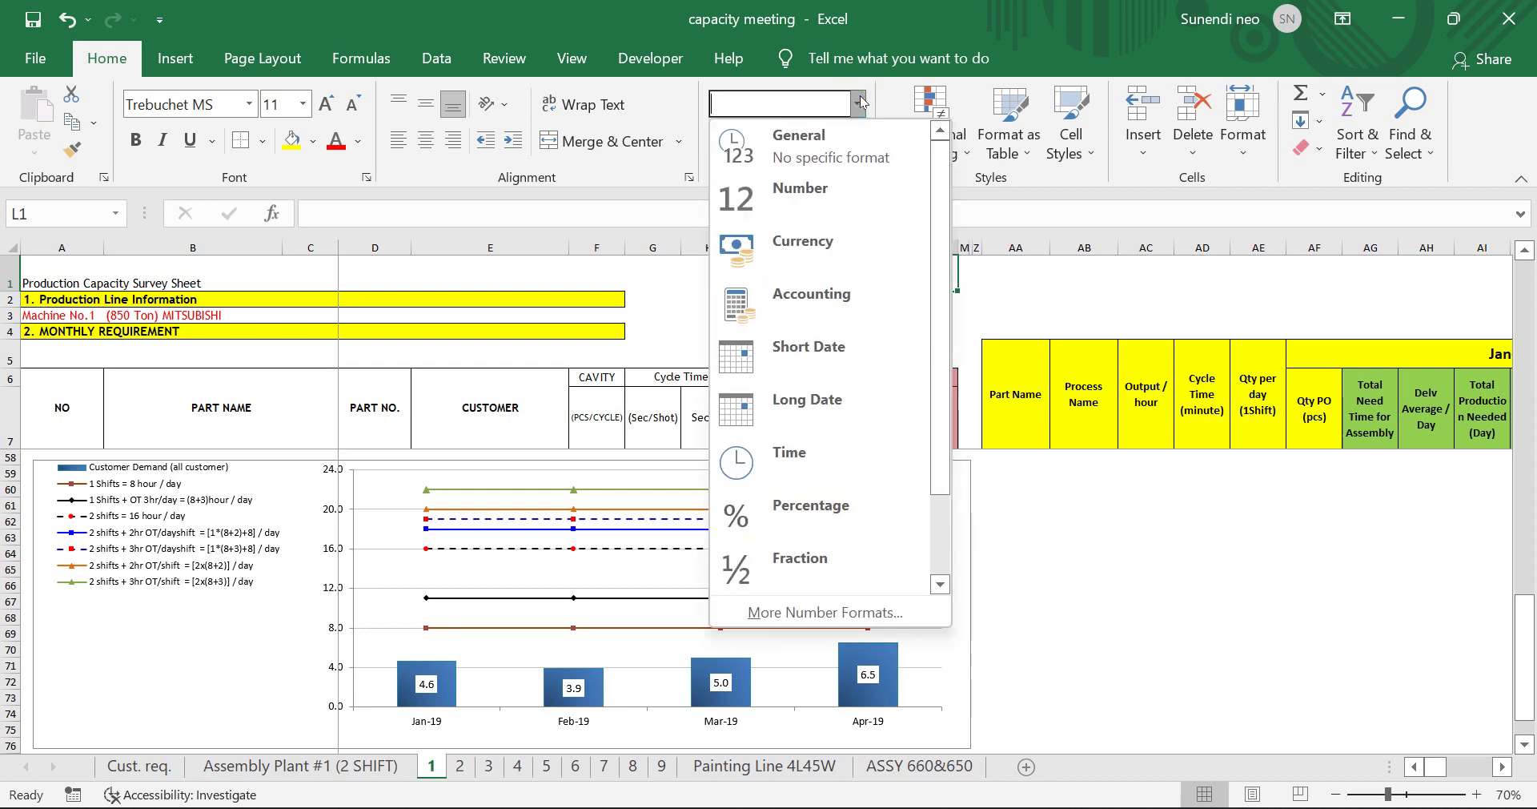
click(815, 154)
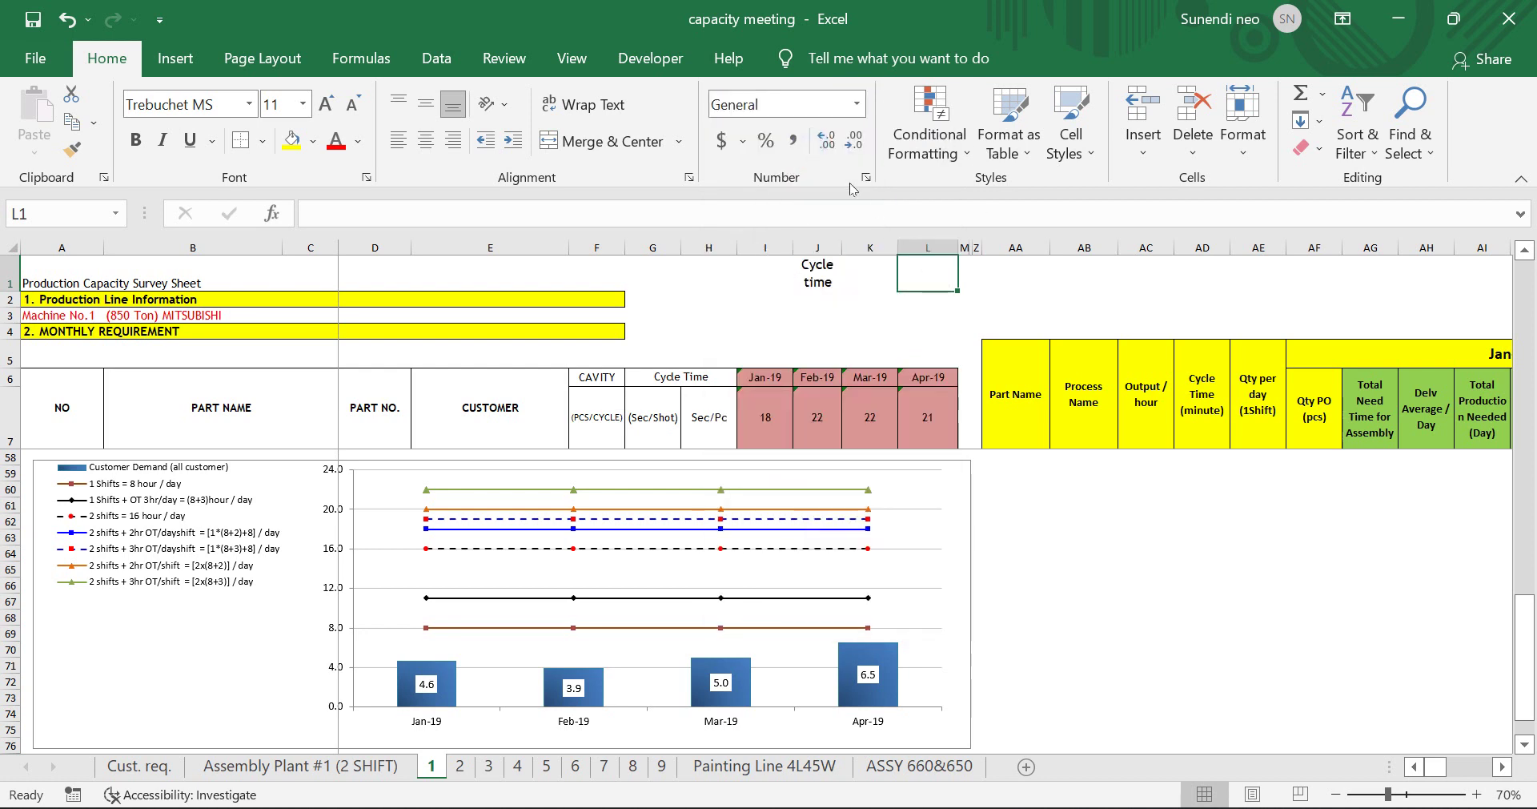
text(10)
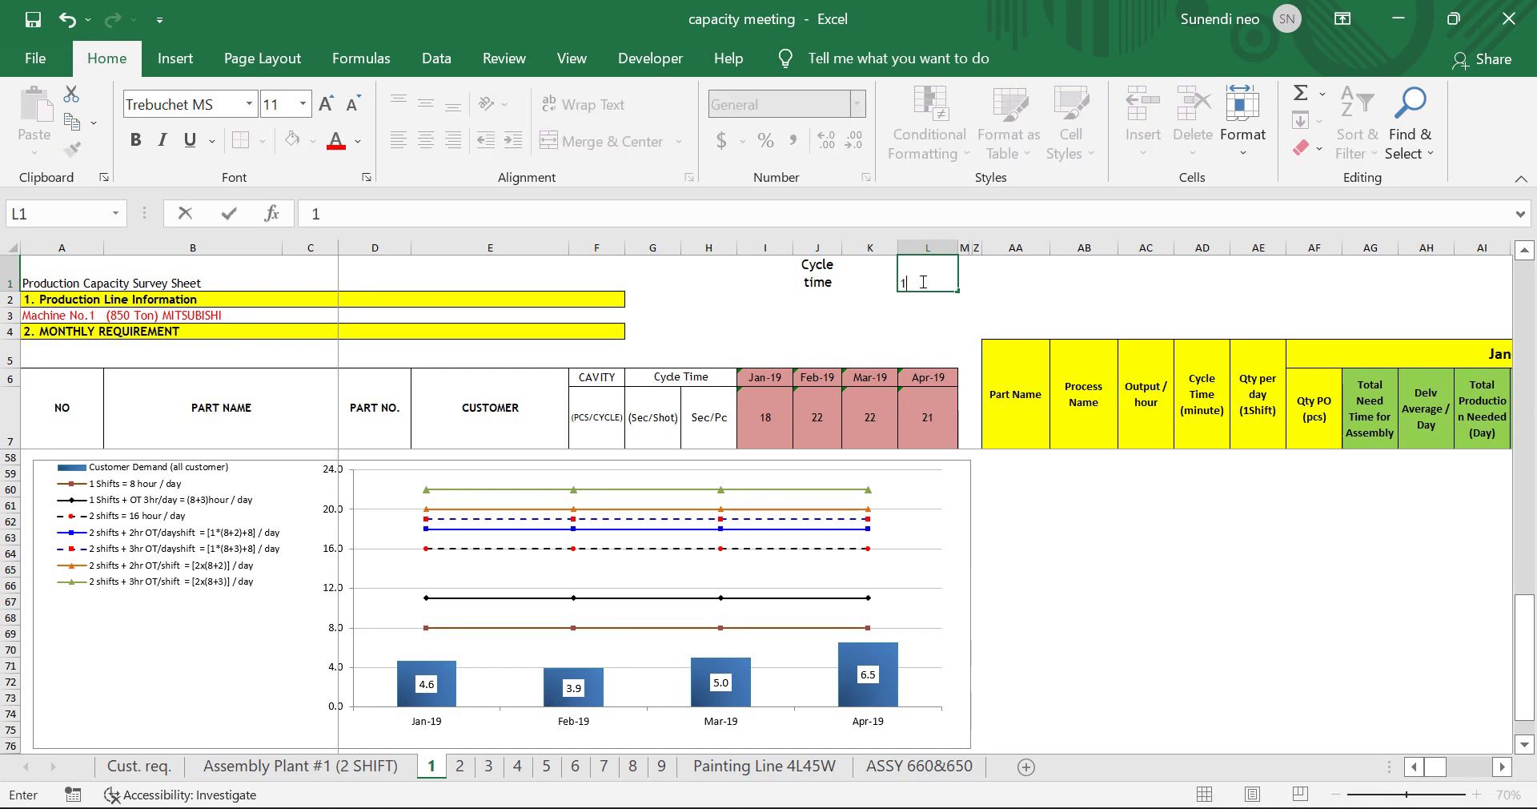
click(1066, 326)
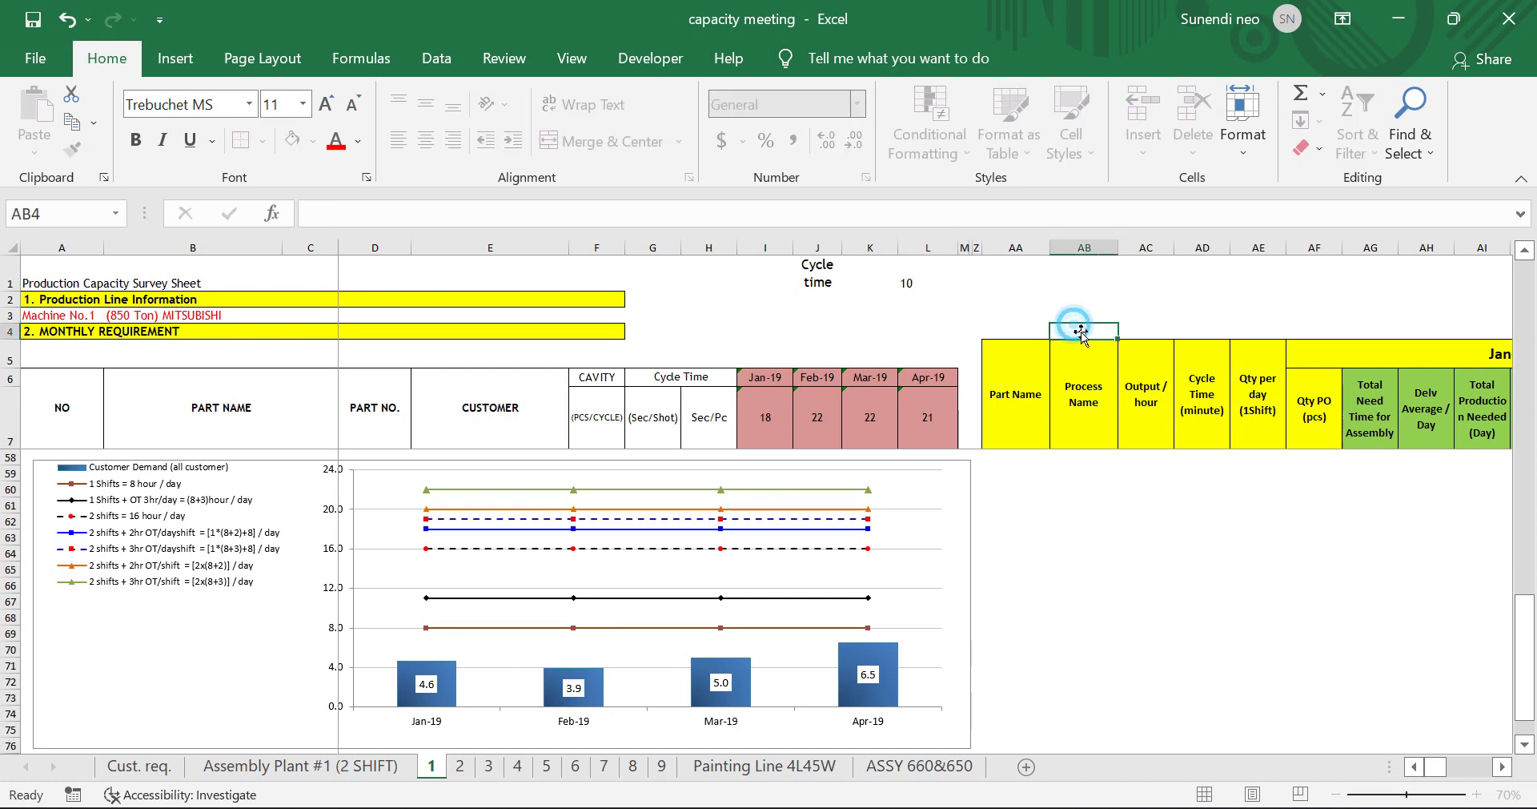
- Increase the number format of cell L1 to two decimal places and reduce it back to none
click(950, 300)
click(940, 285)
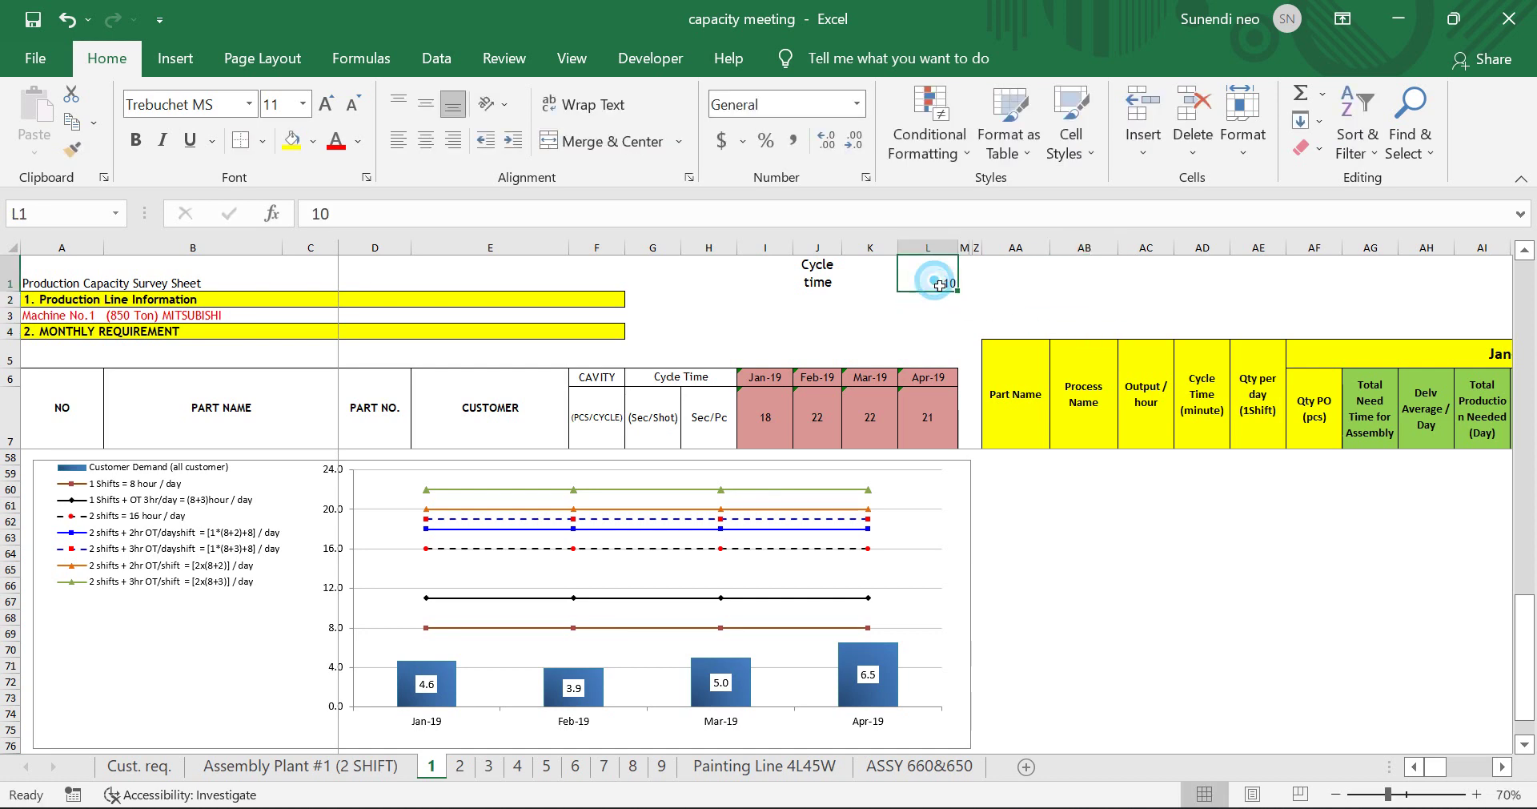
click(831, 142)
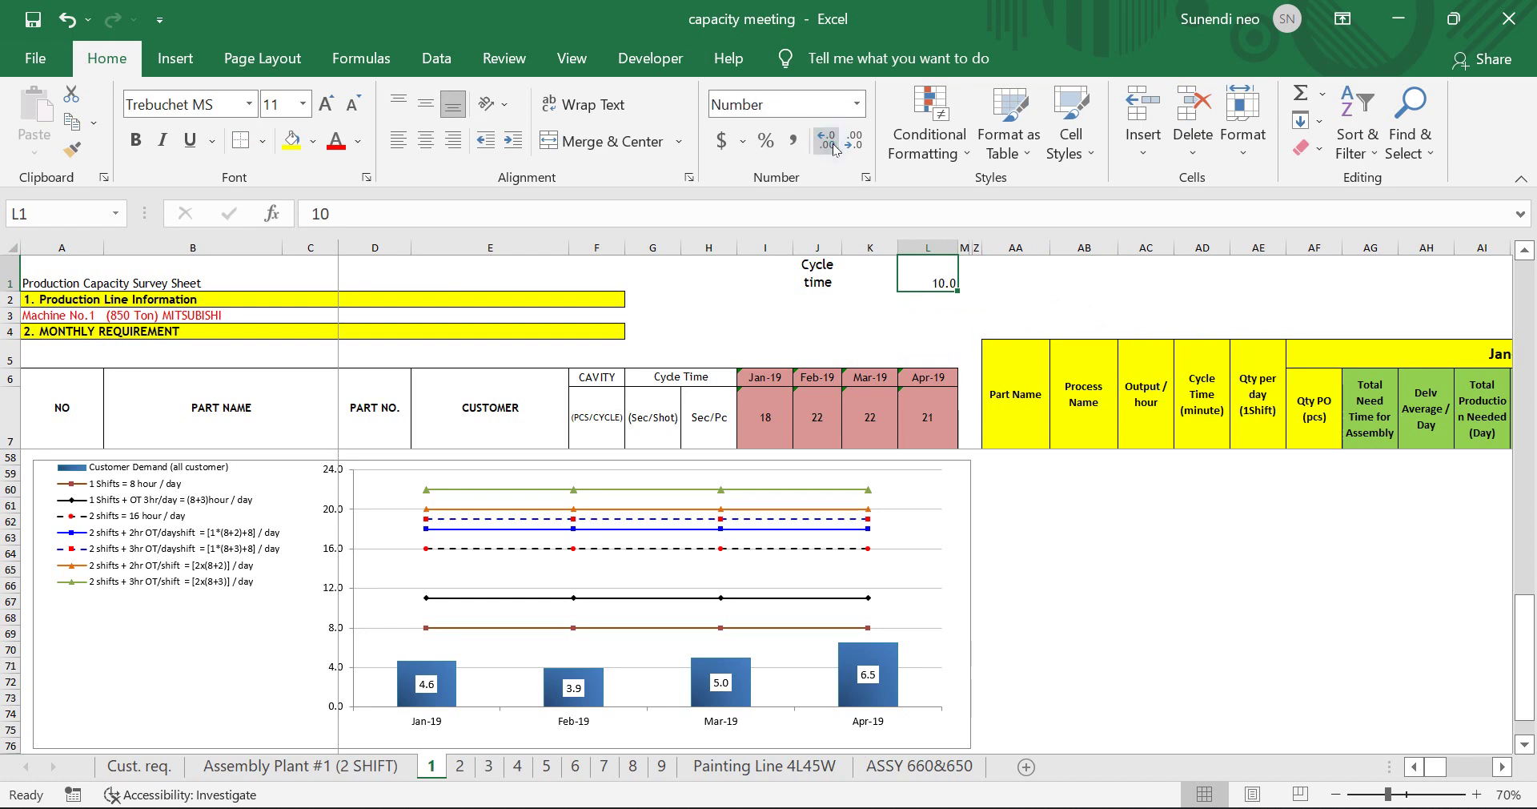
click(831, 144)
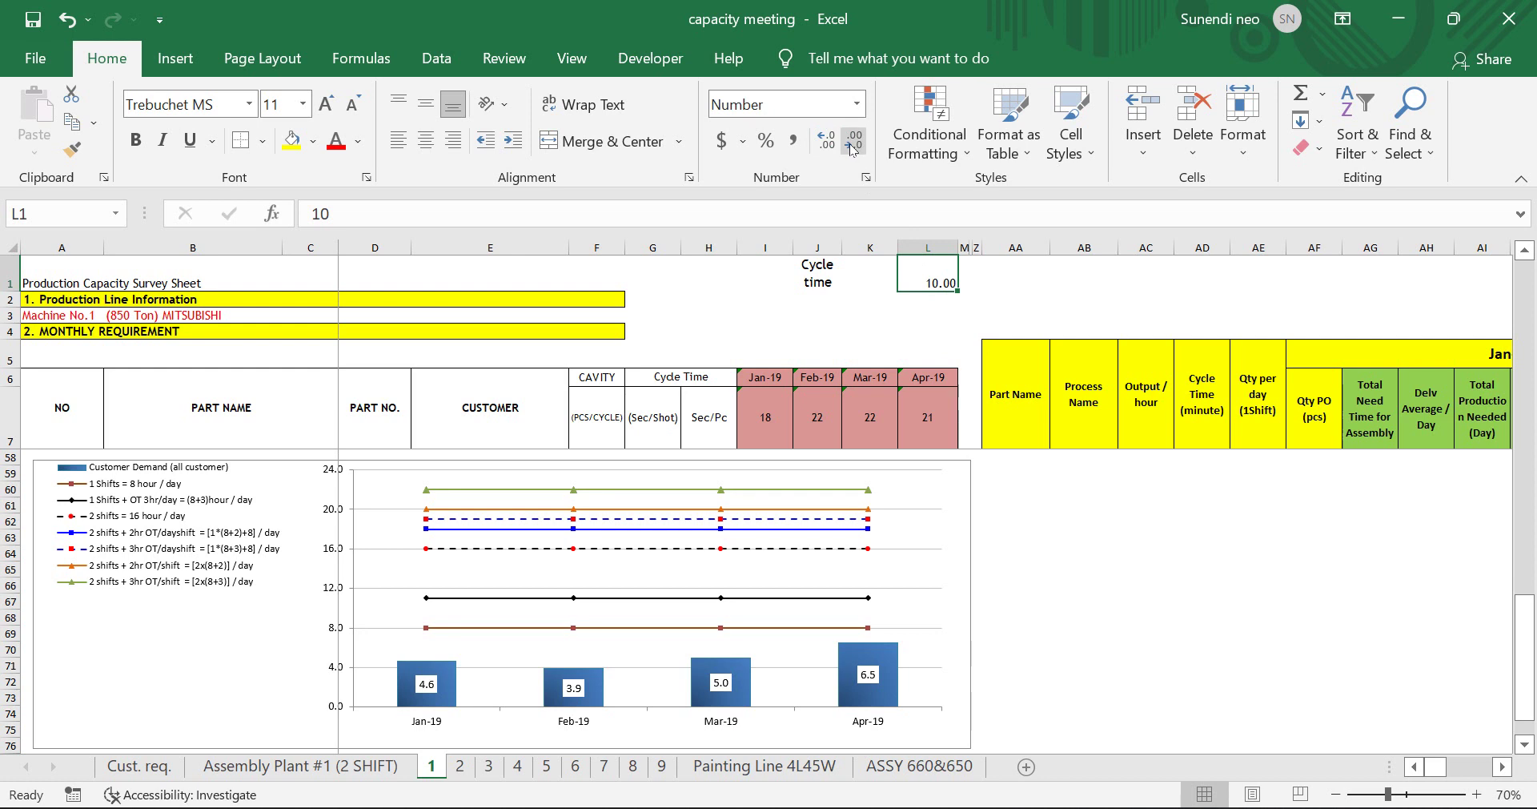
click(853, 145)
click(851, 145)
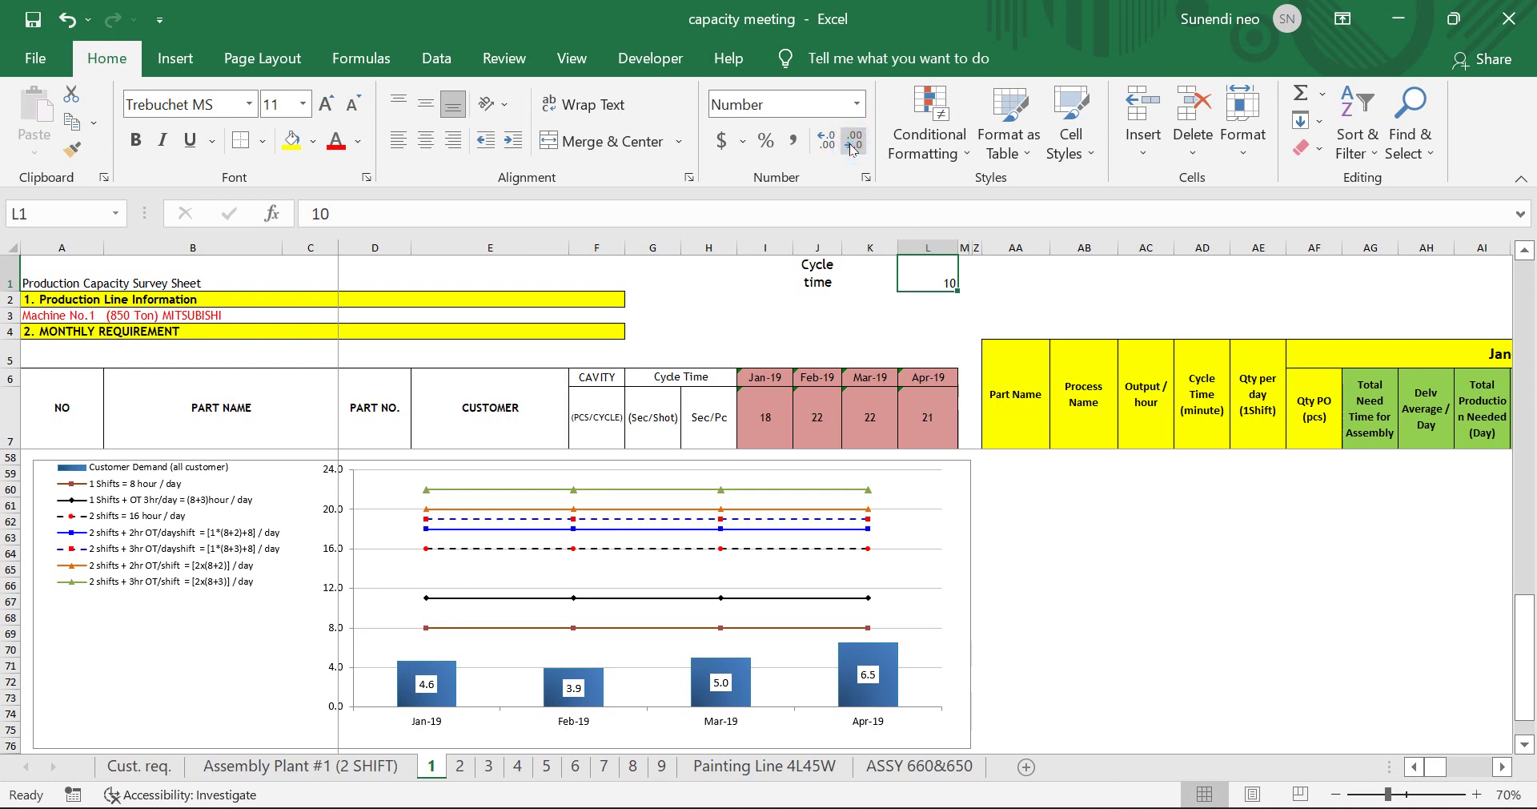
click(1024, 281)
- Review the conditional formatting options for cell L1, from highlight and top/bottom rules to data bars, color scales and icon sets, without applying any
click(925, 285)
click(922, 138)
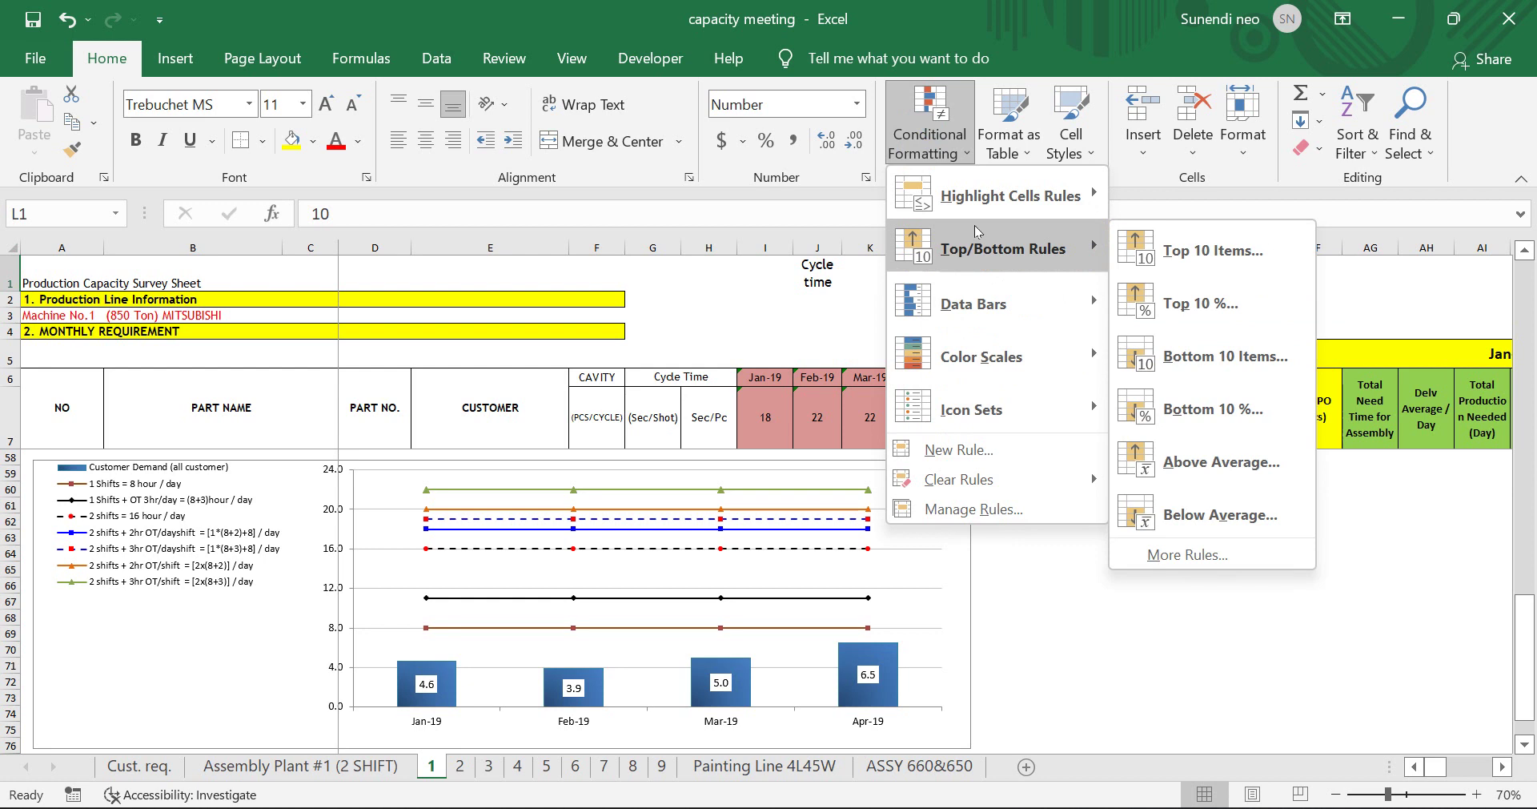
mouse_move(973, 307)
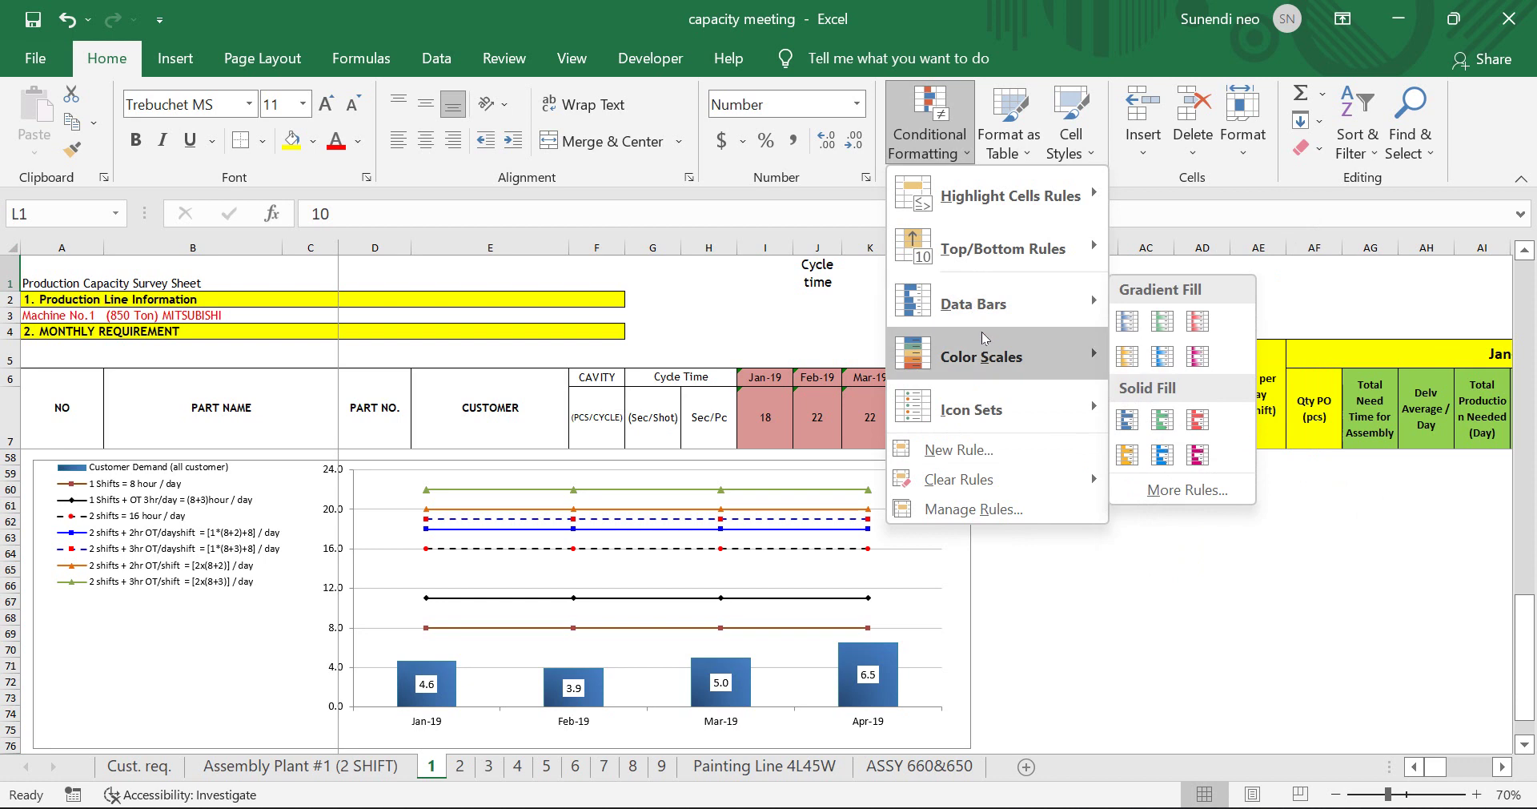
mouse_move(986, 257)
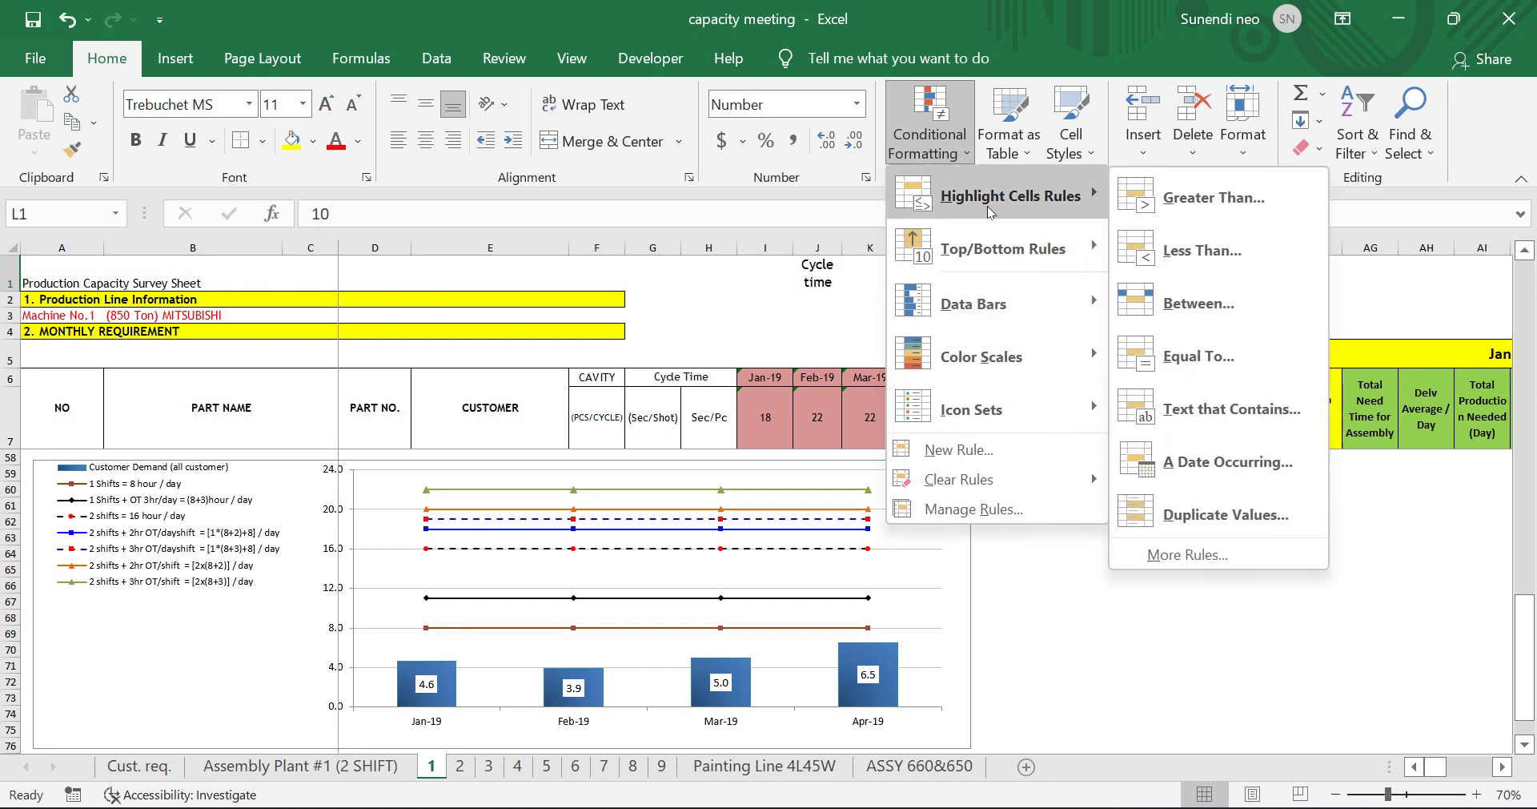
mouse_move(910, 300)
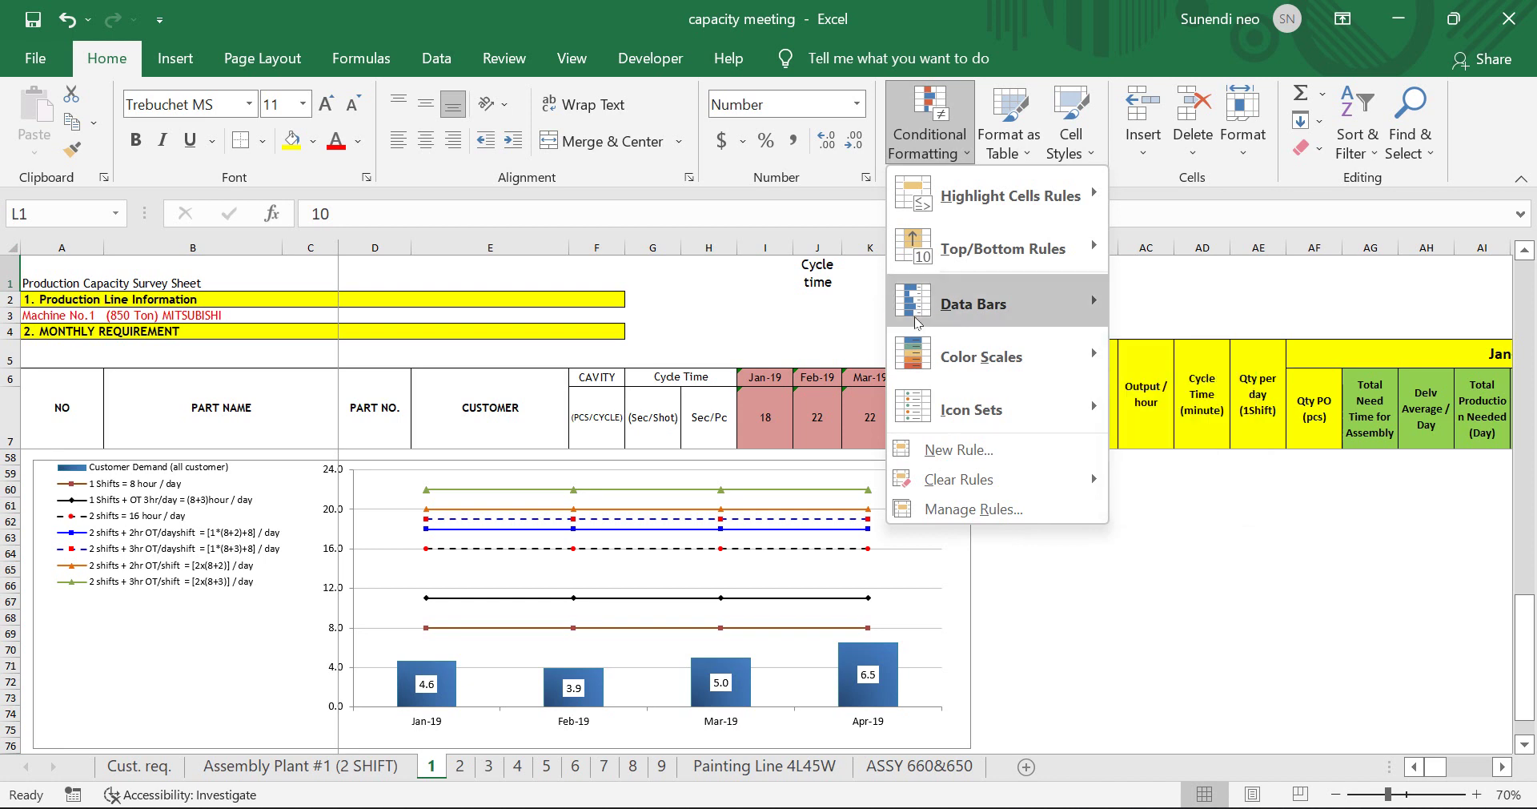
mouse_move(944, 429)
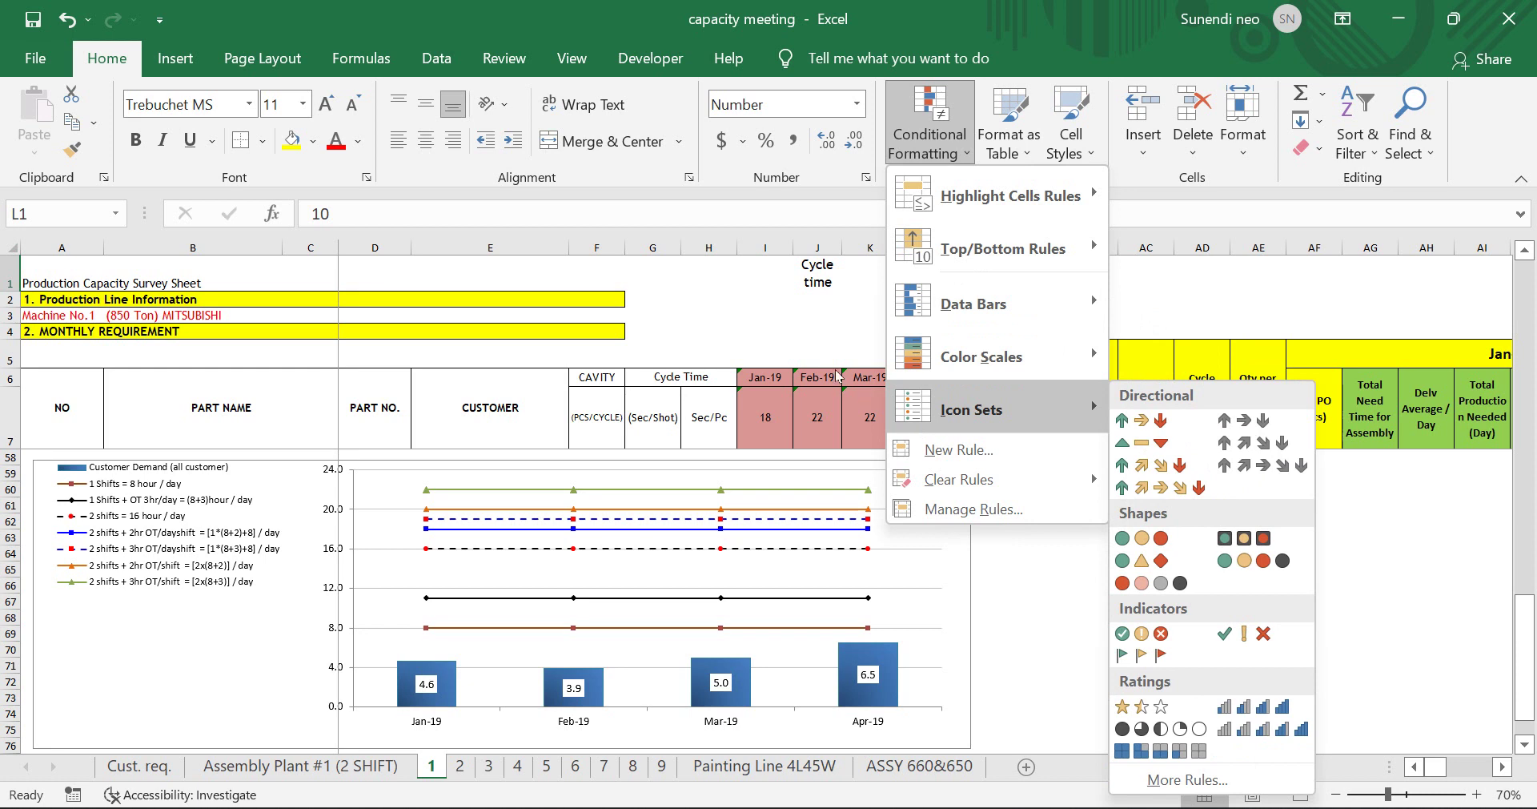
click(814, 296)
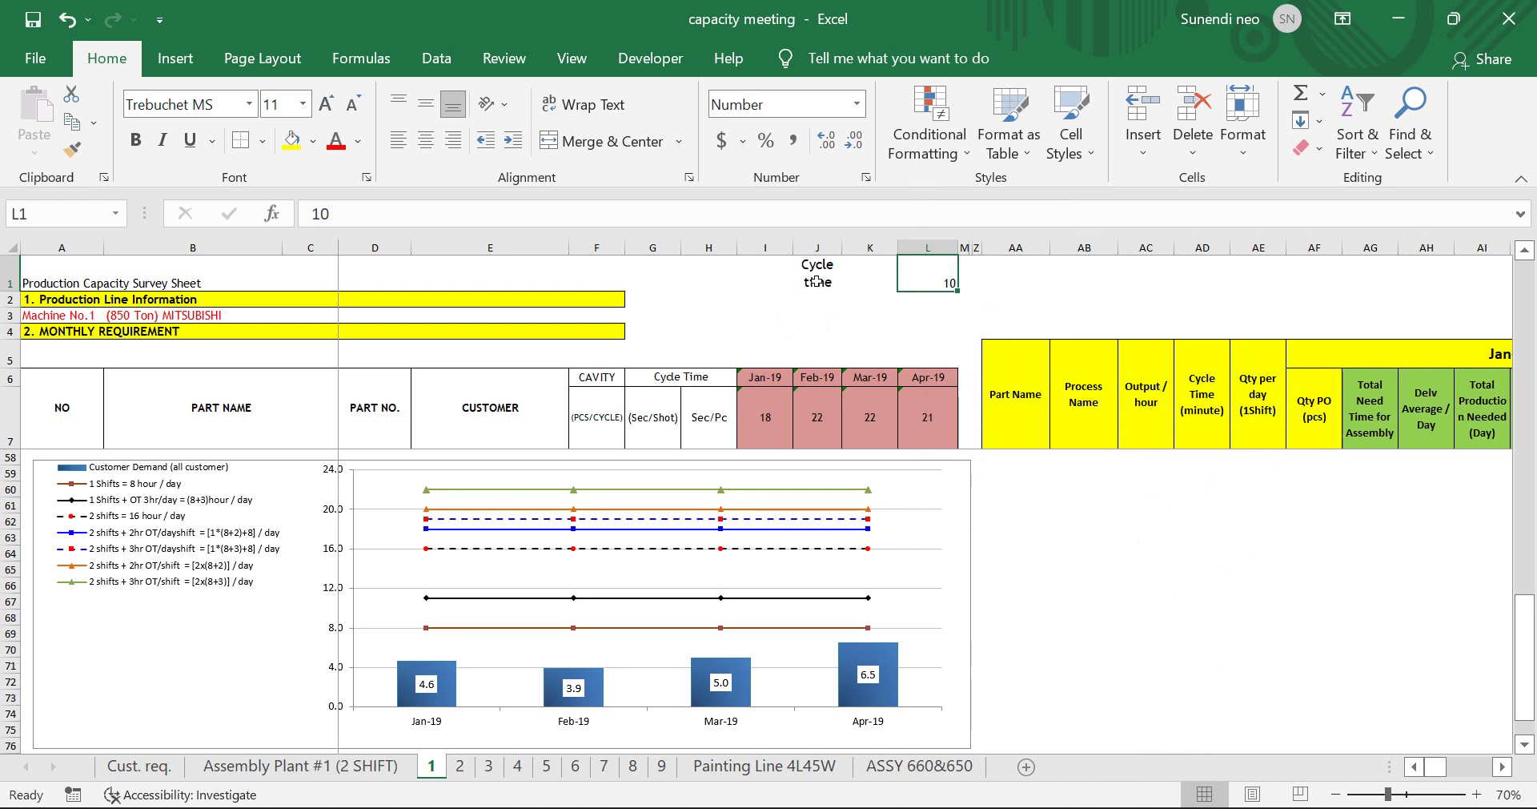
drag(816, 281, 934, 277)
click(936, 277)
click(957, 163)
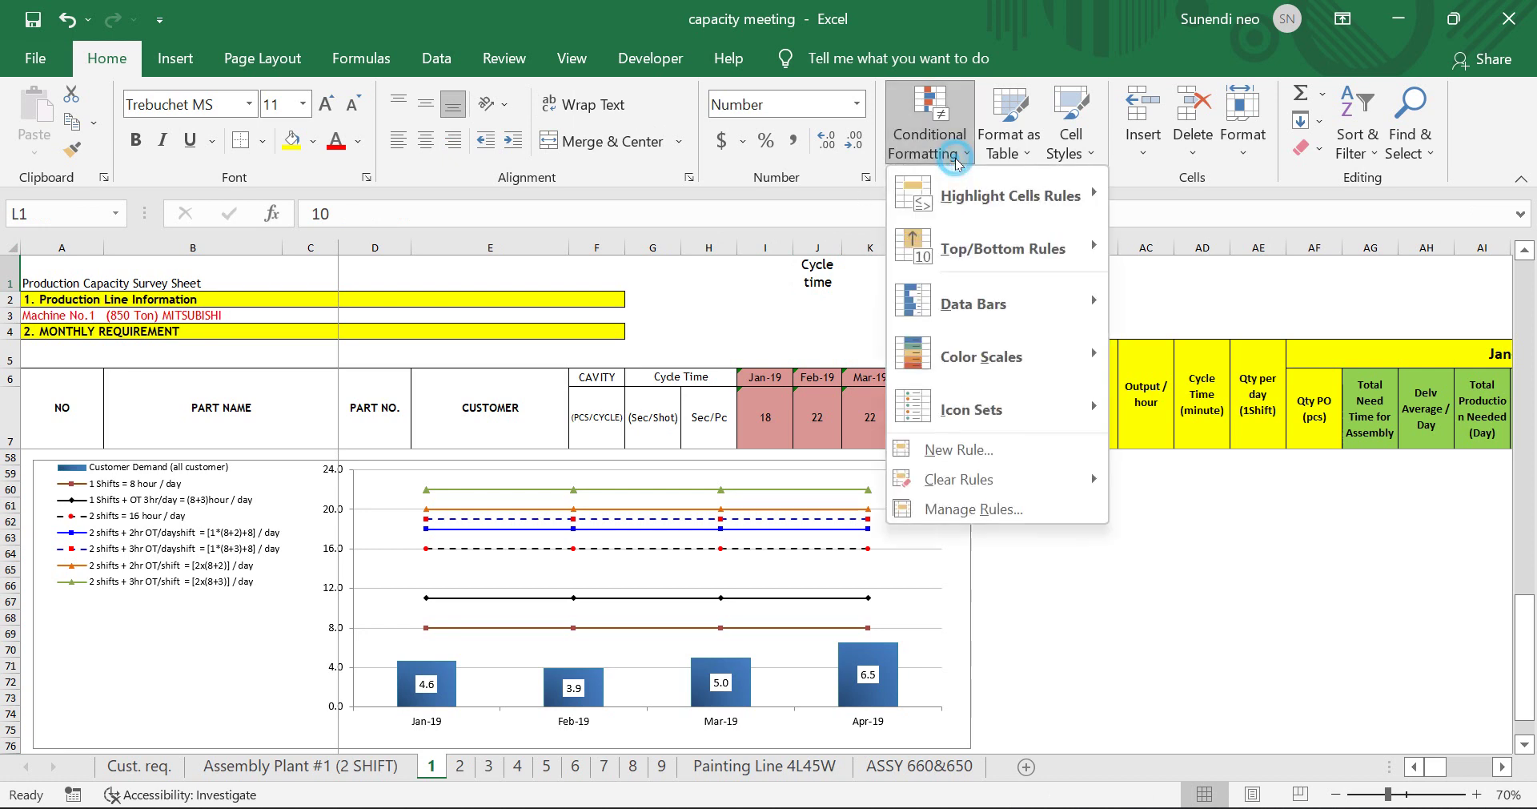
click(827, 278)
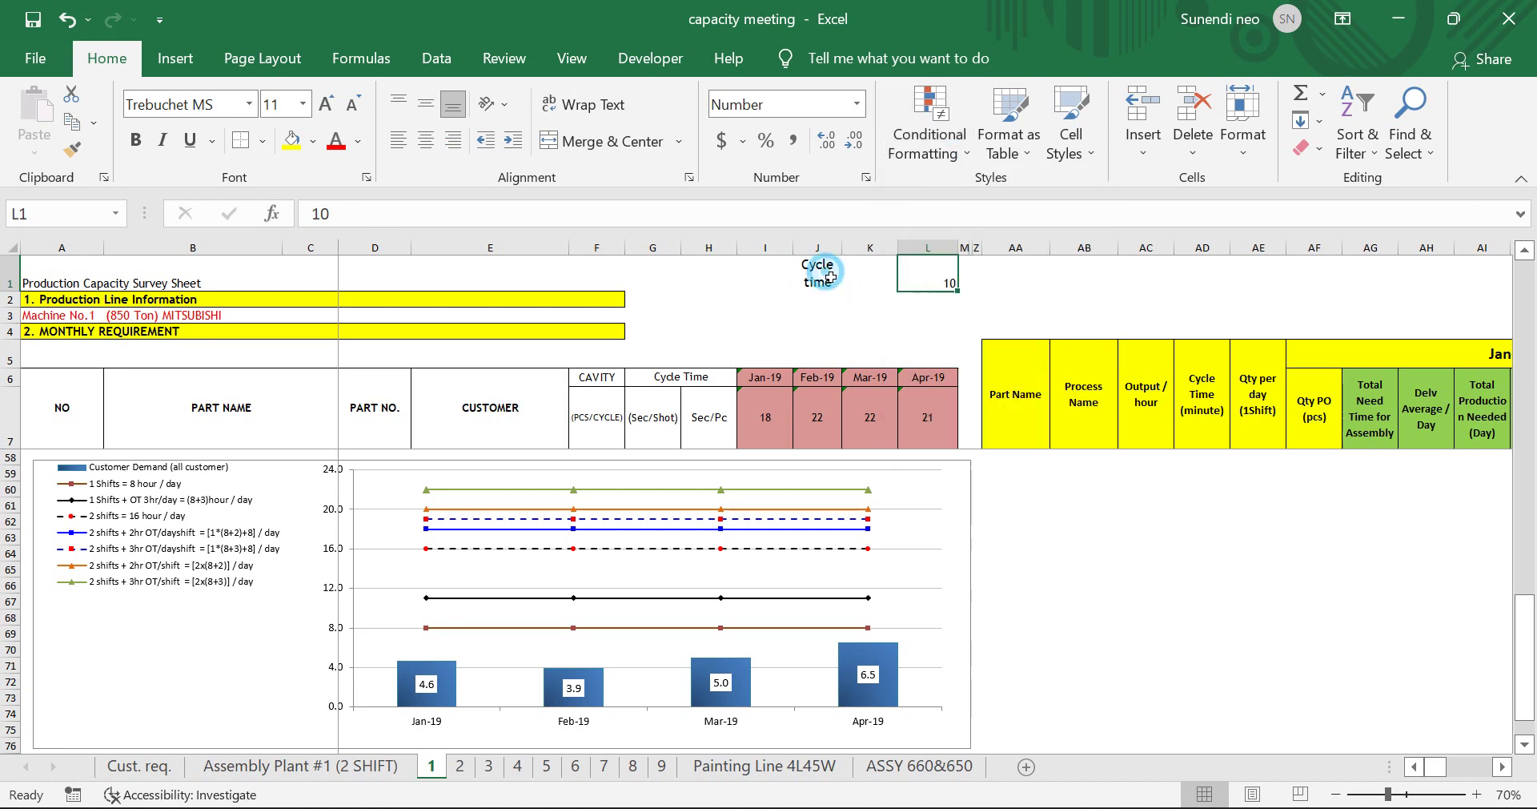
click(828, 278)
drag(828, 278, 940, 280)
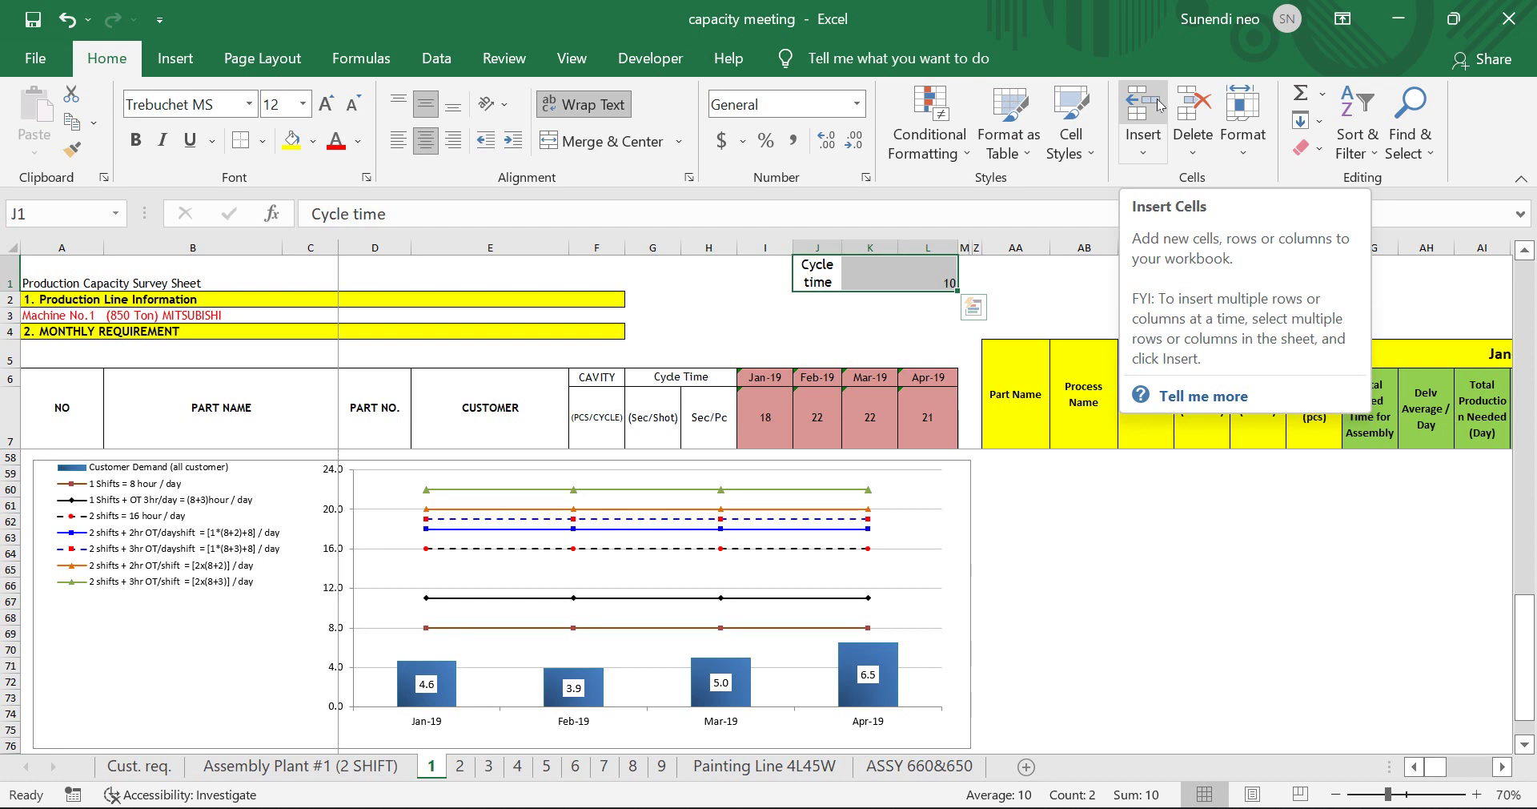
click(1067, 285)
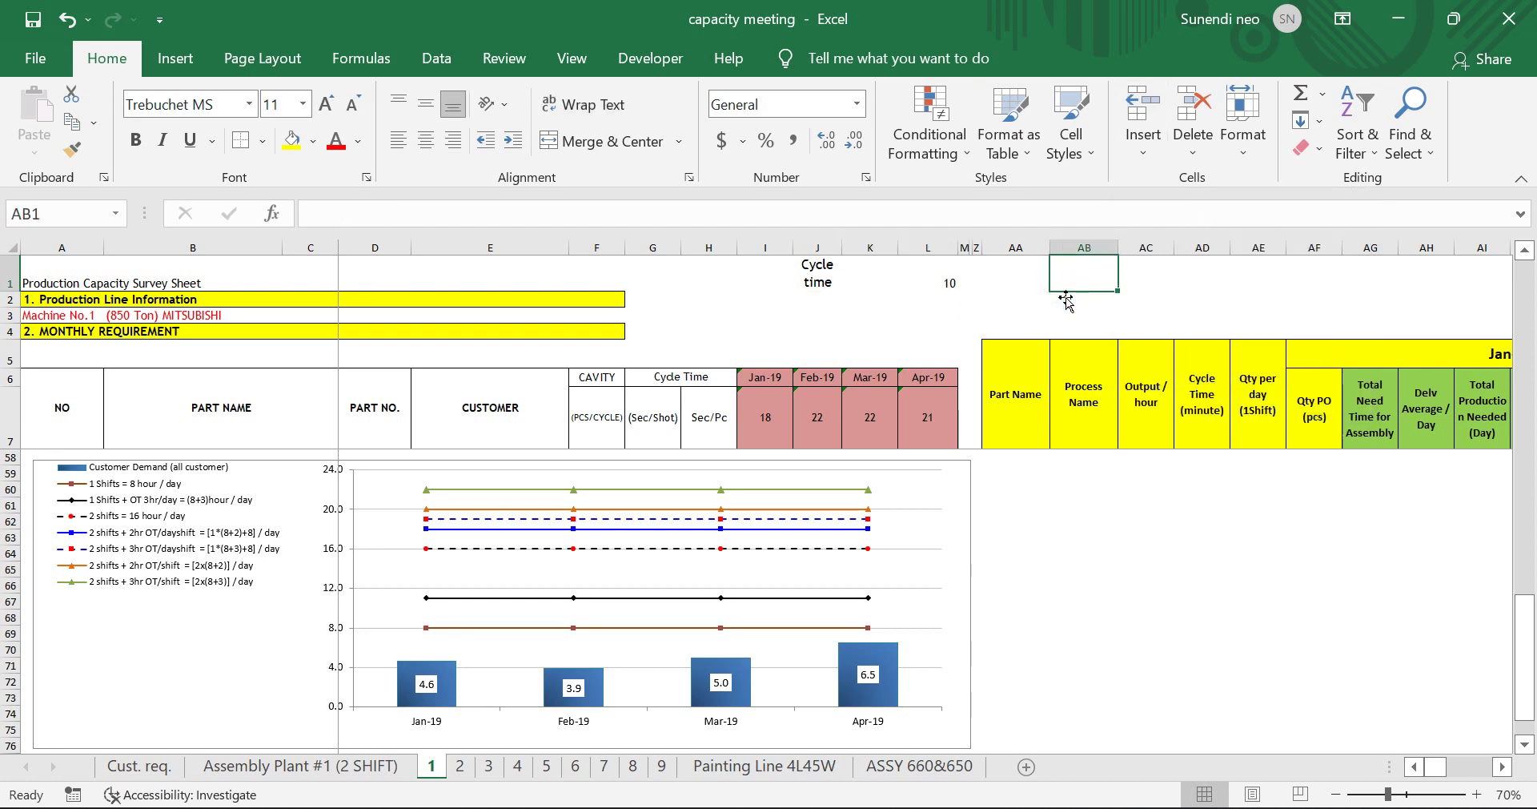
click(1154, 302)
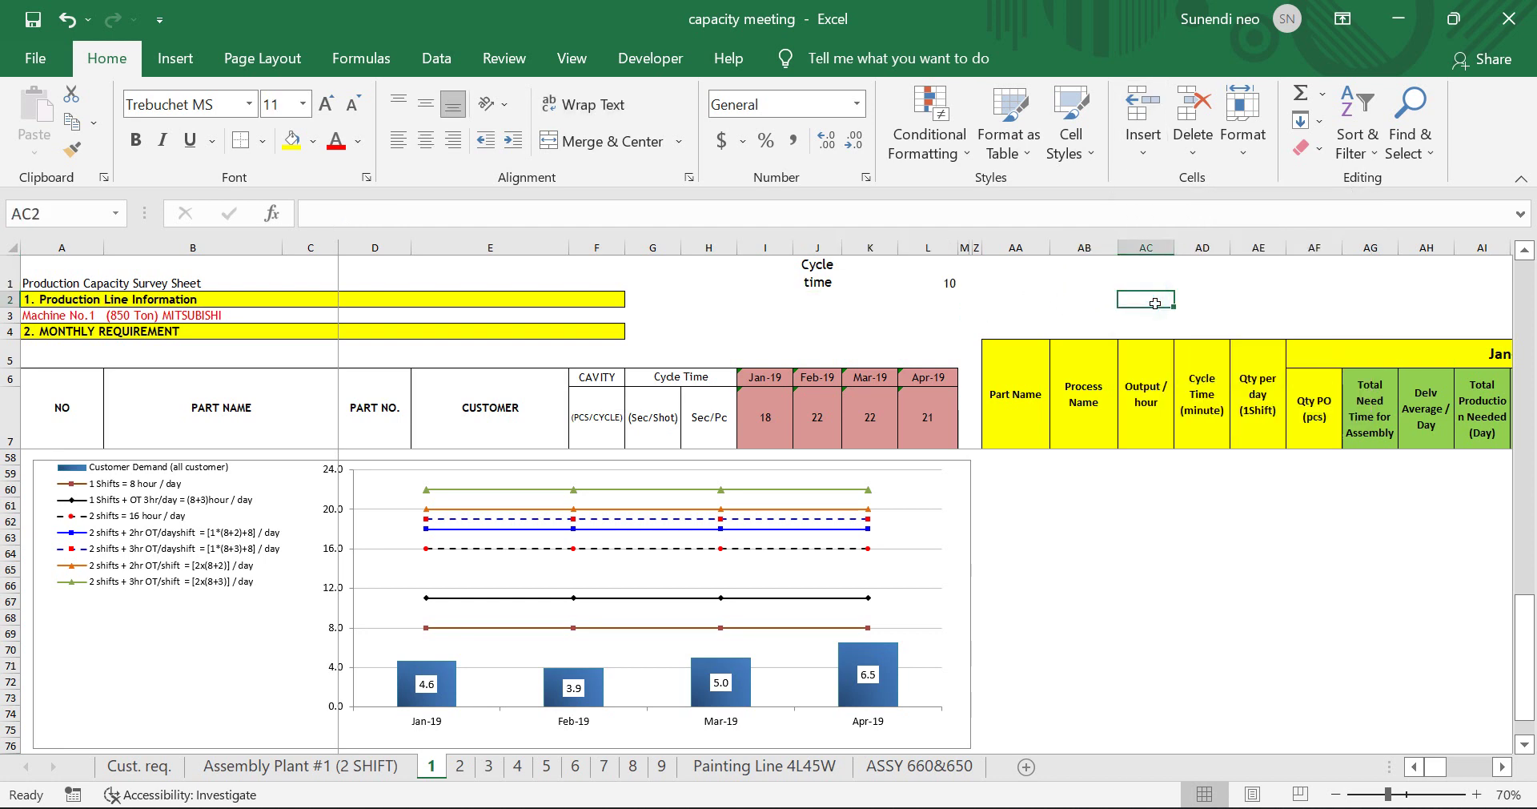
- Review the Find & Select options from cell AB1 without running any of them
click(1093, 280)
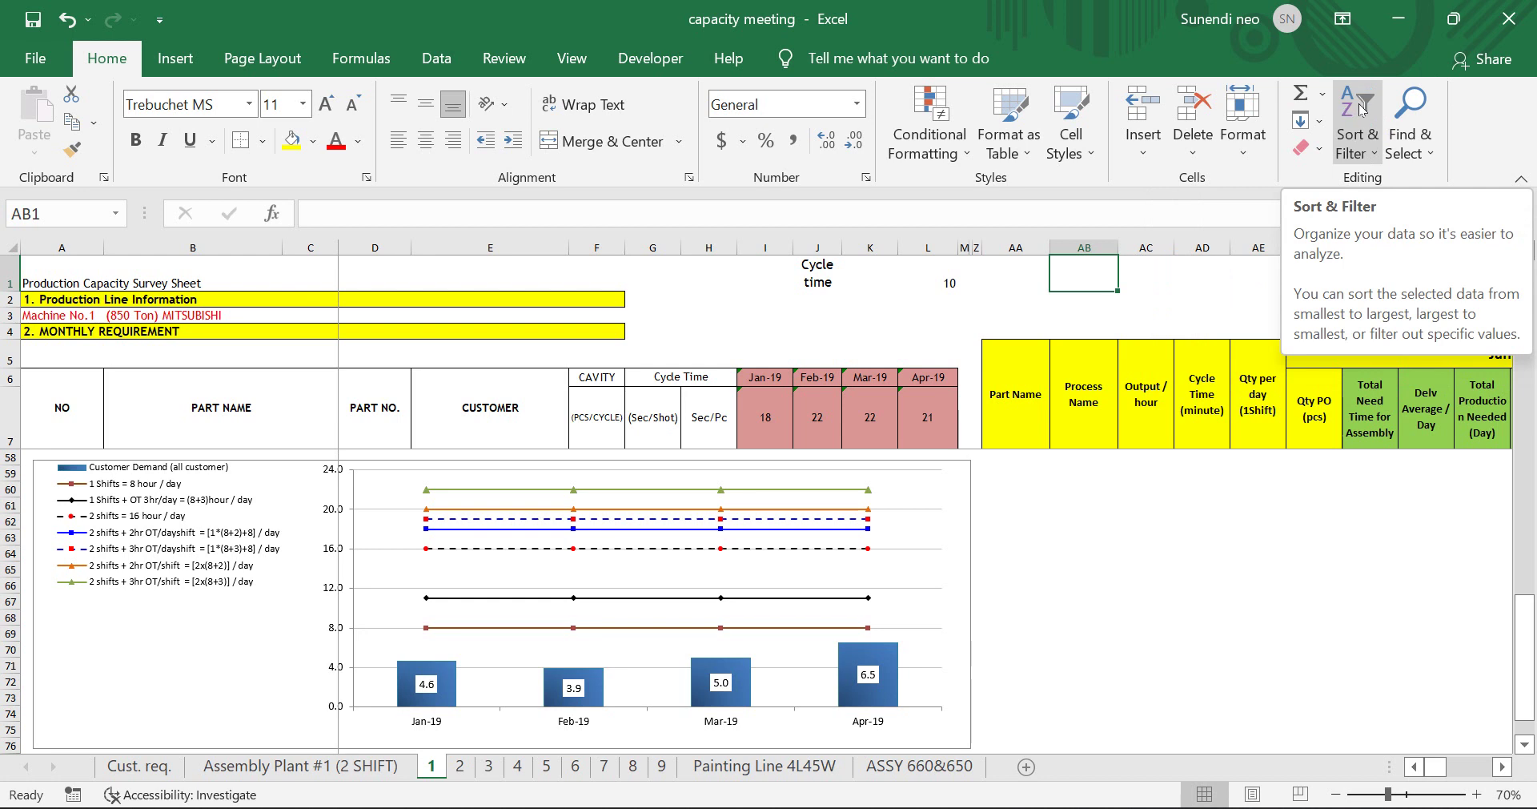
click(1420, 119)
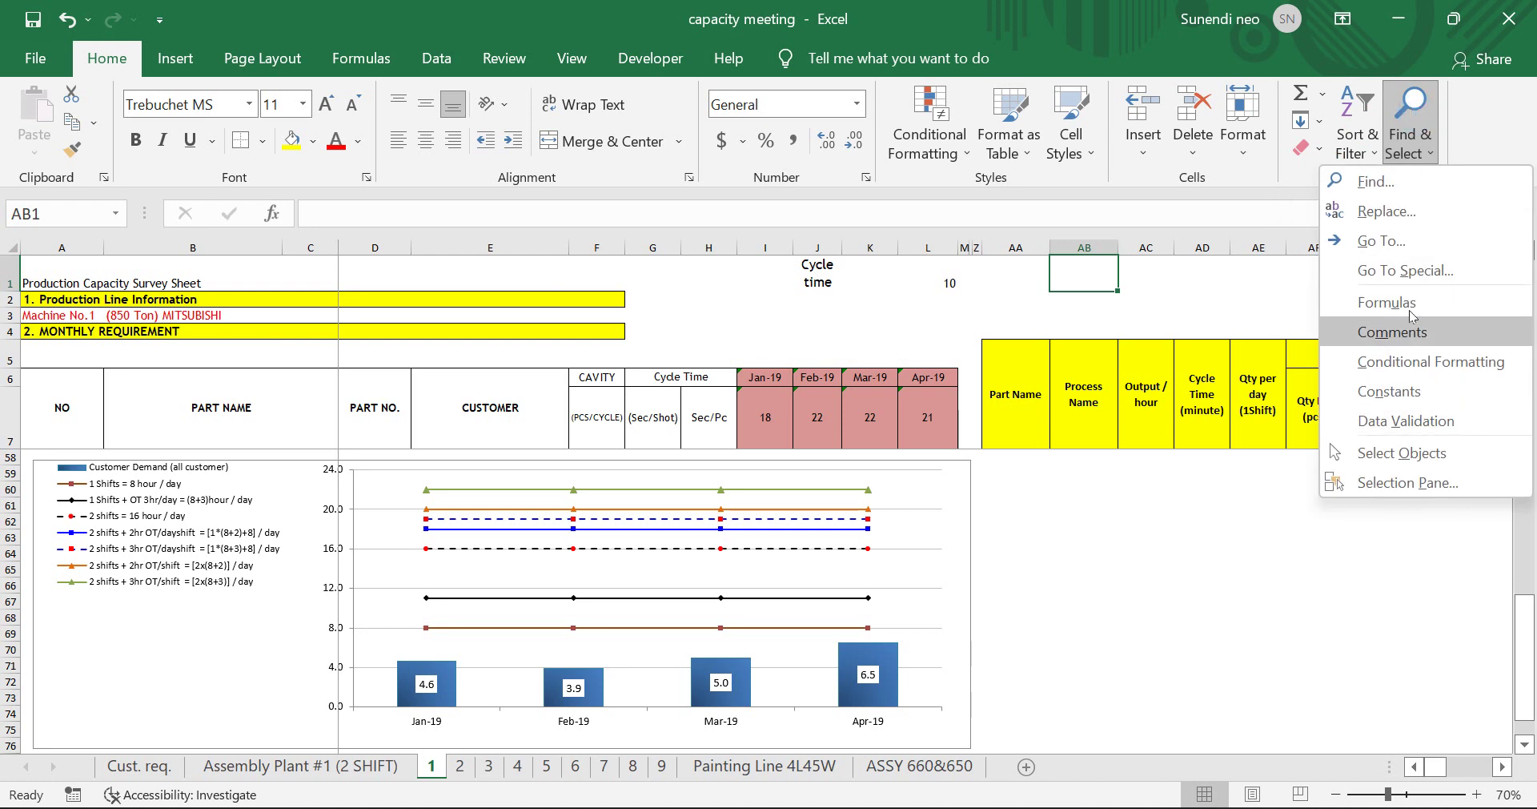
click(1247, 307)
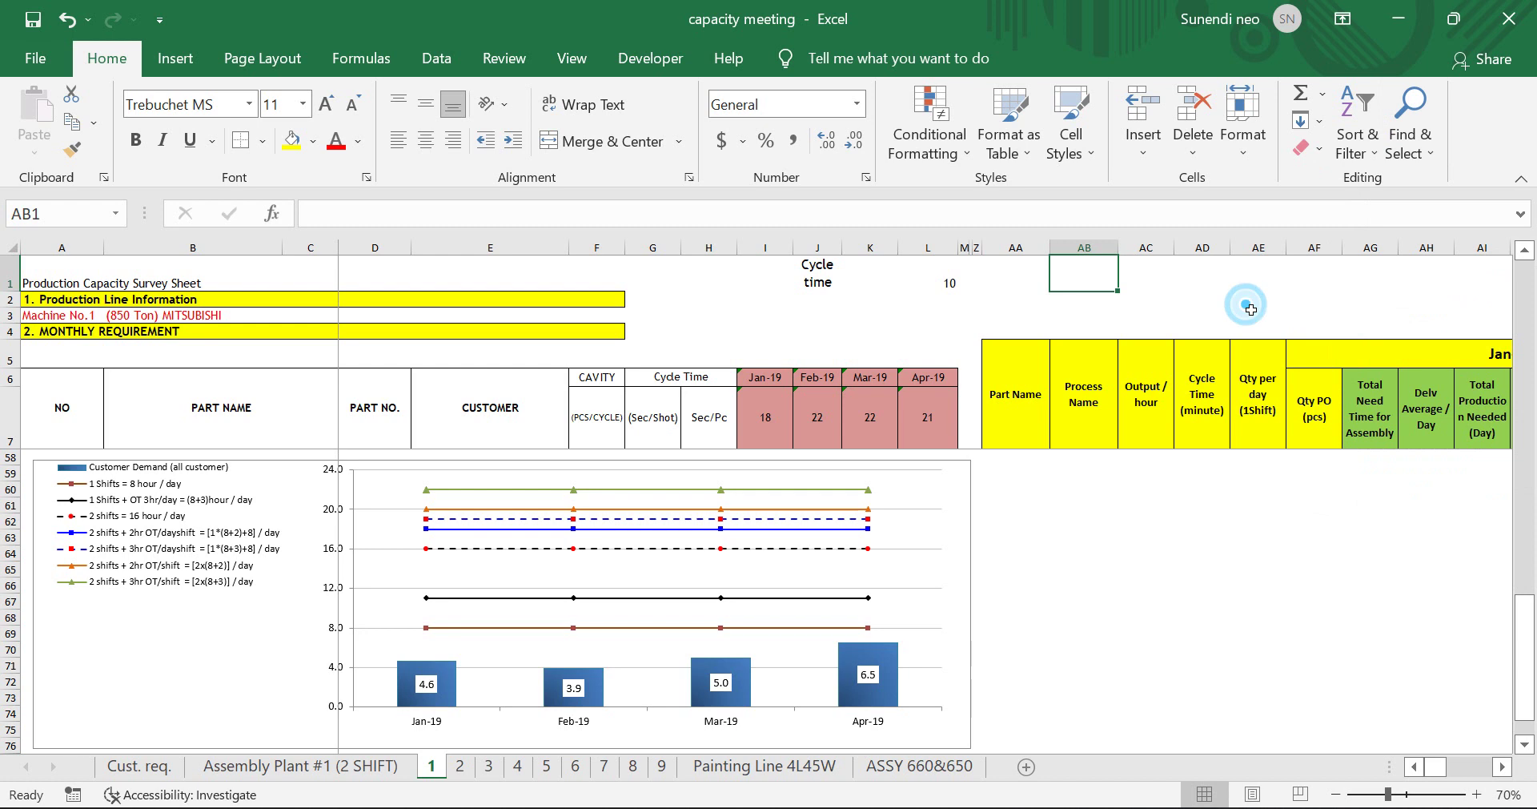
- Review the objects that can be inserted in the sheet, including the illustration types, without inserting any
click(174, 57)
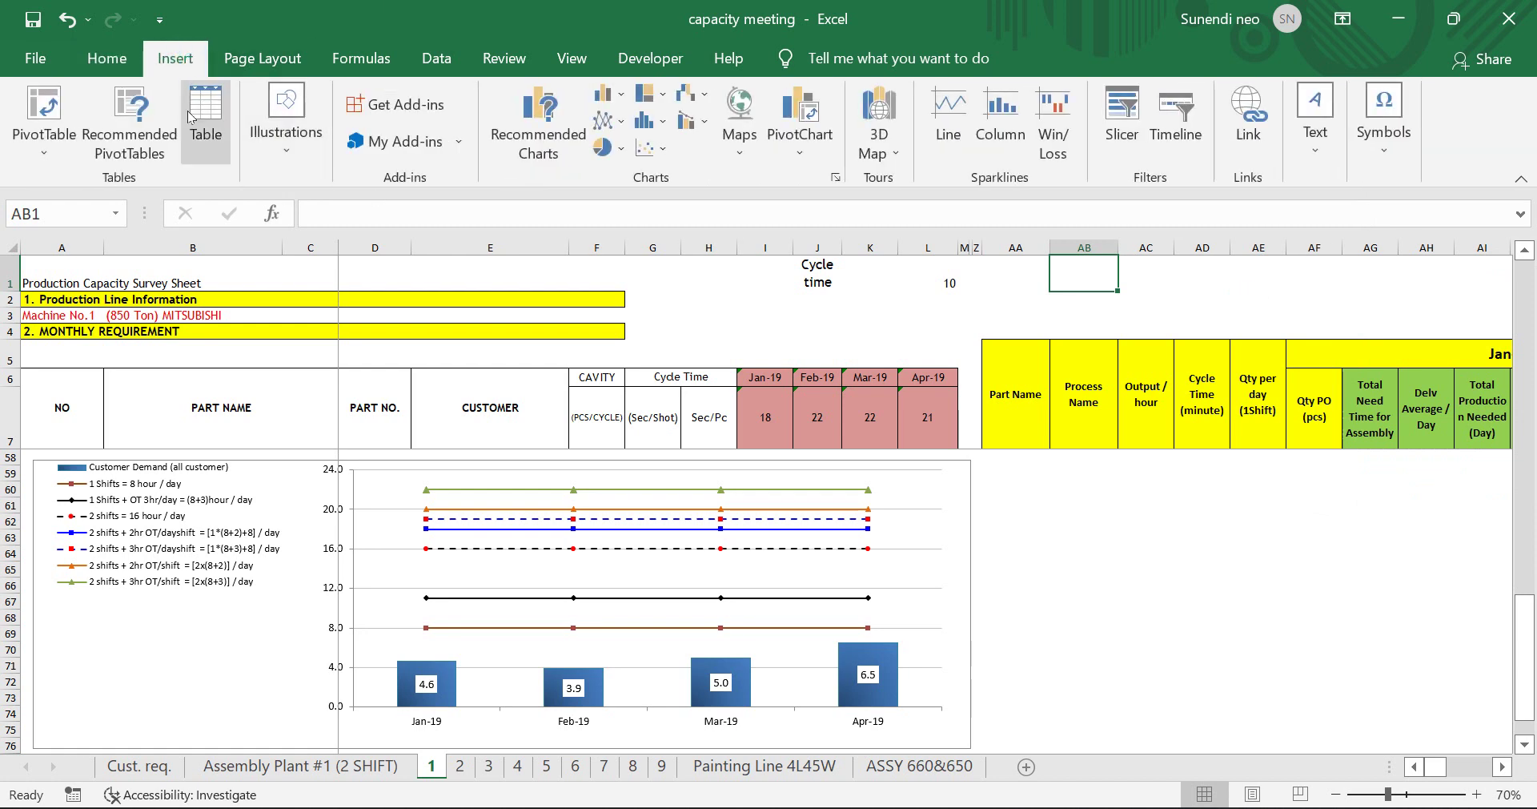
click(286, 128)
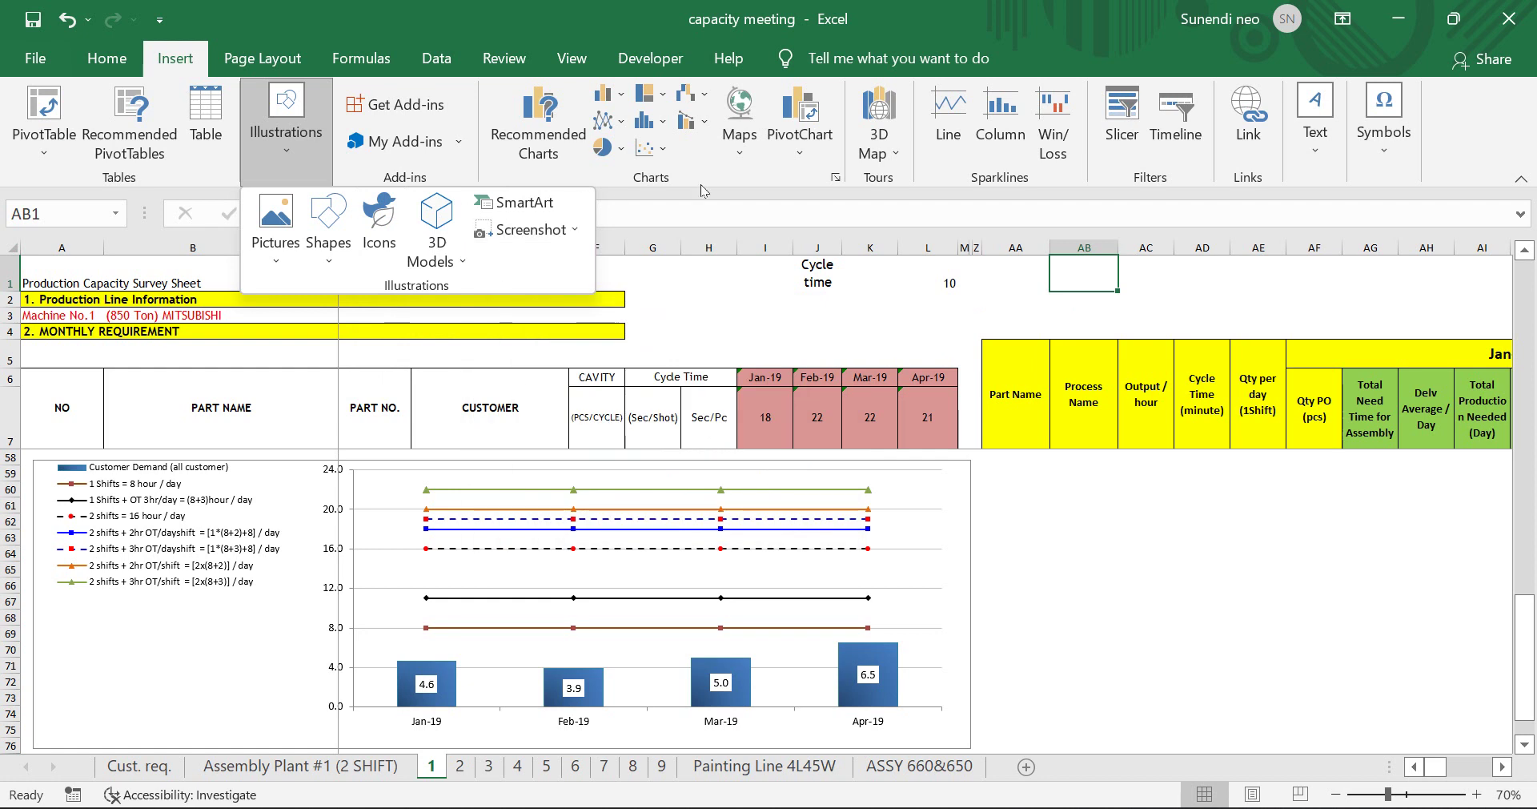
click(725, 205)
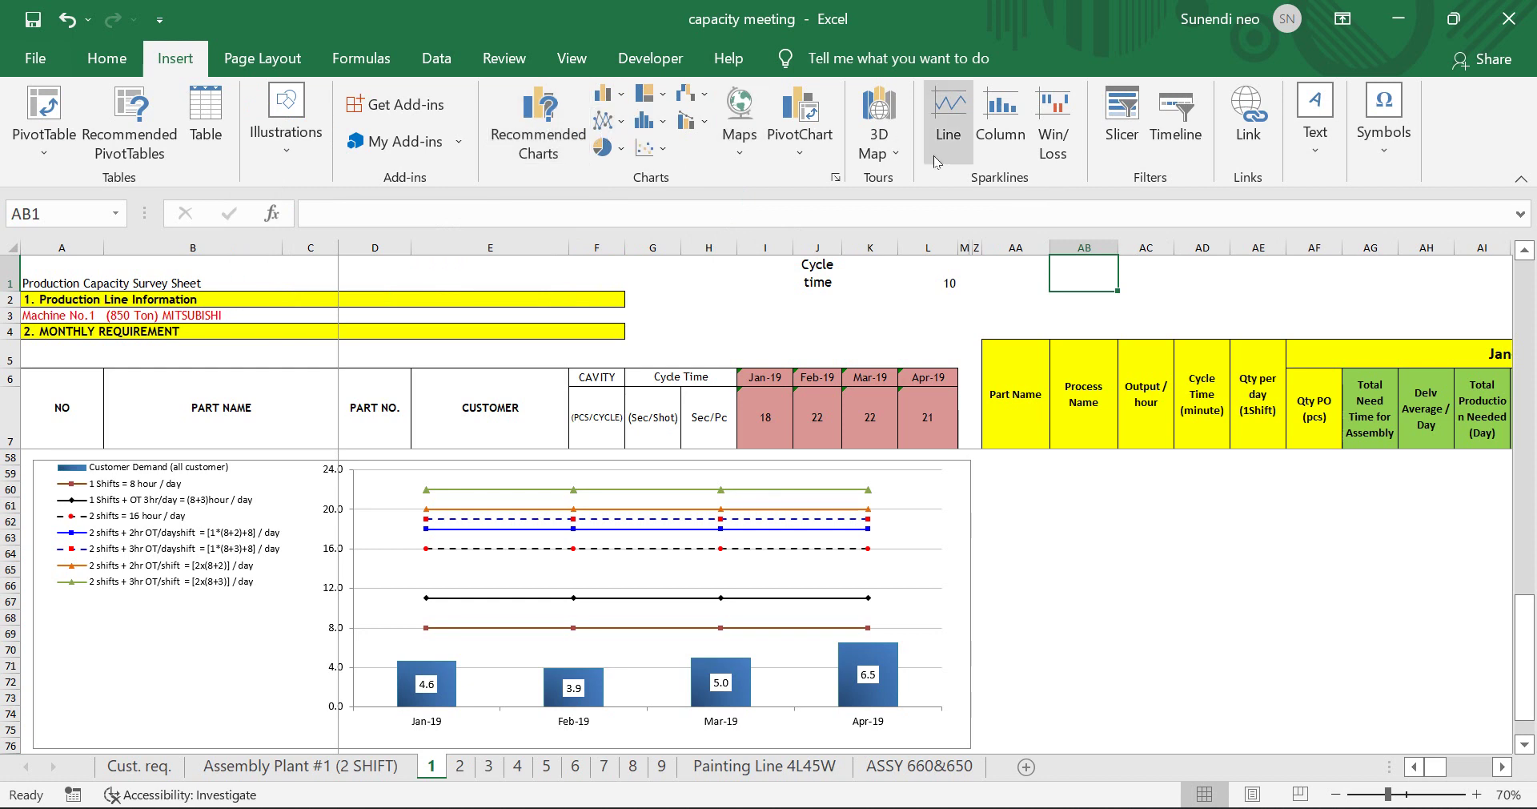
- Review the page layout options, including portrait and landscape orientation, and select the cell range around the customer demand chart
click(263, 59)
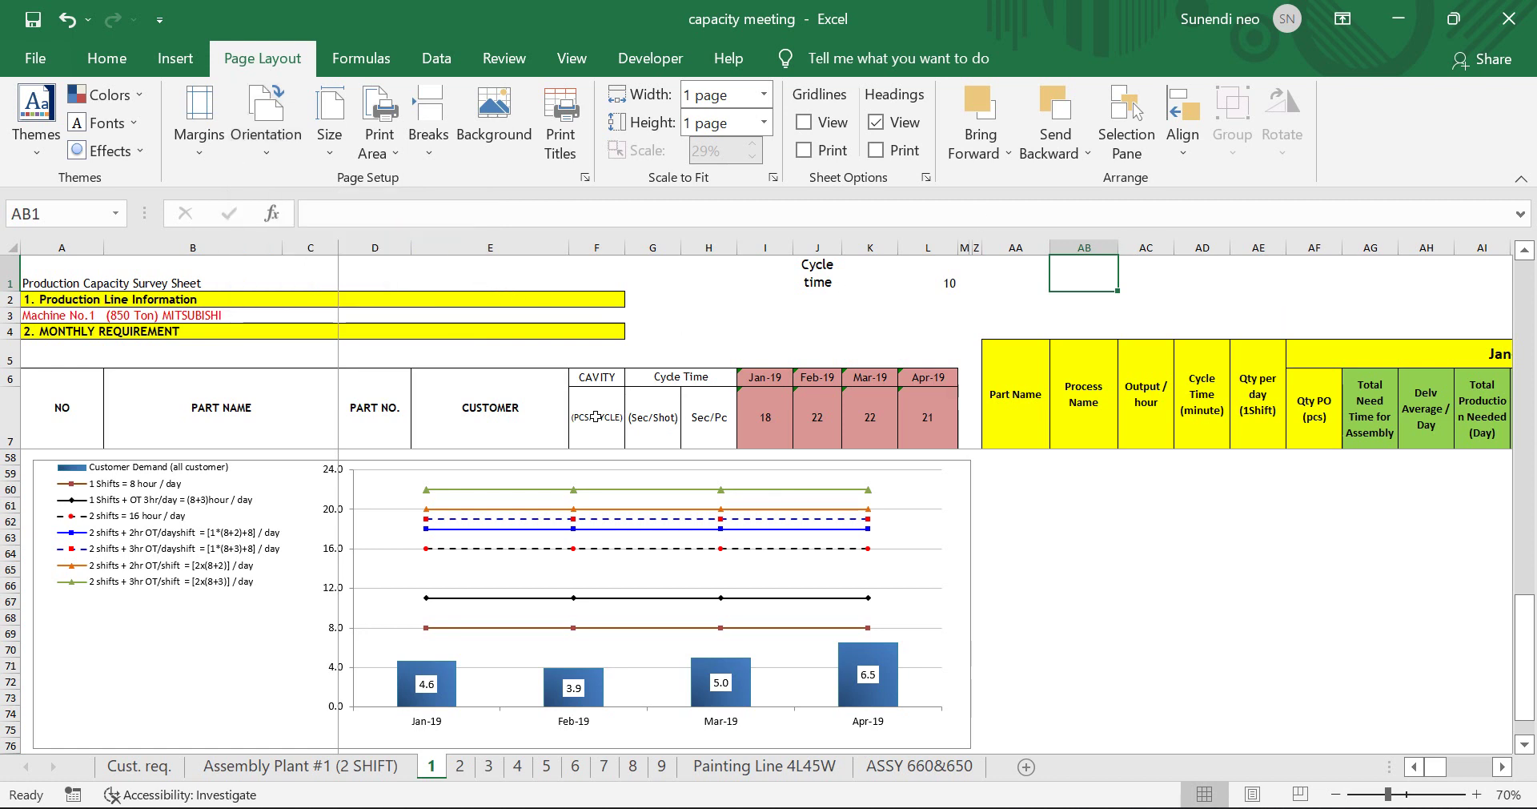
click(267, 116)
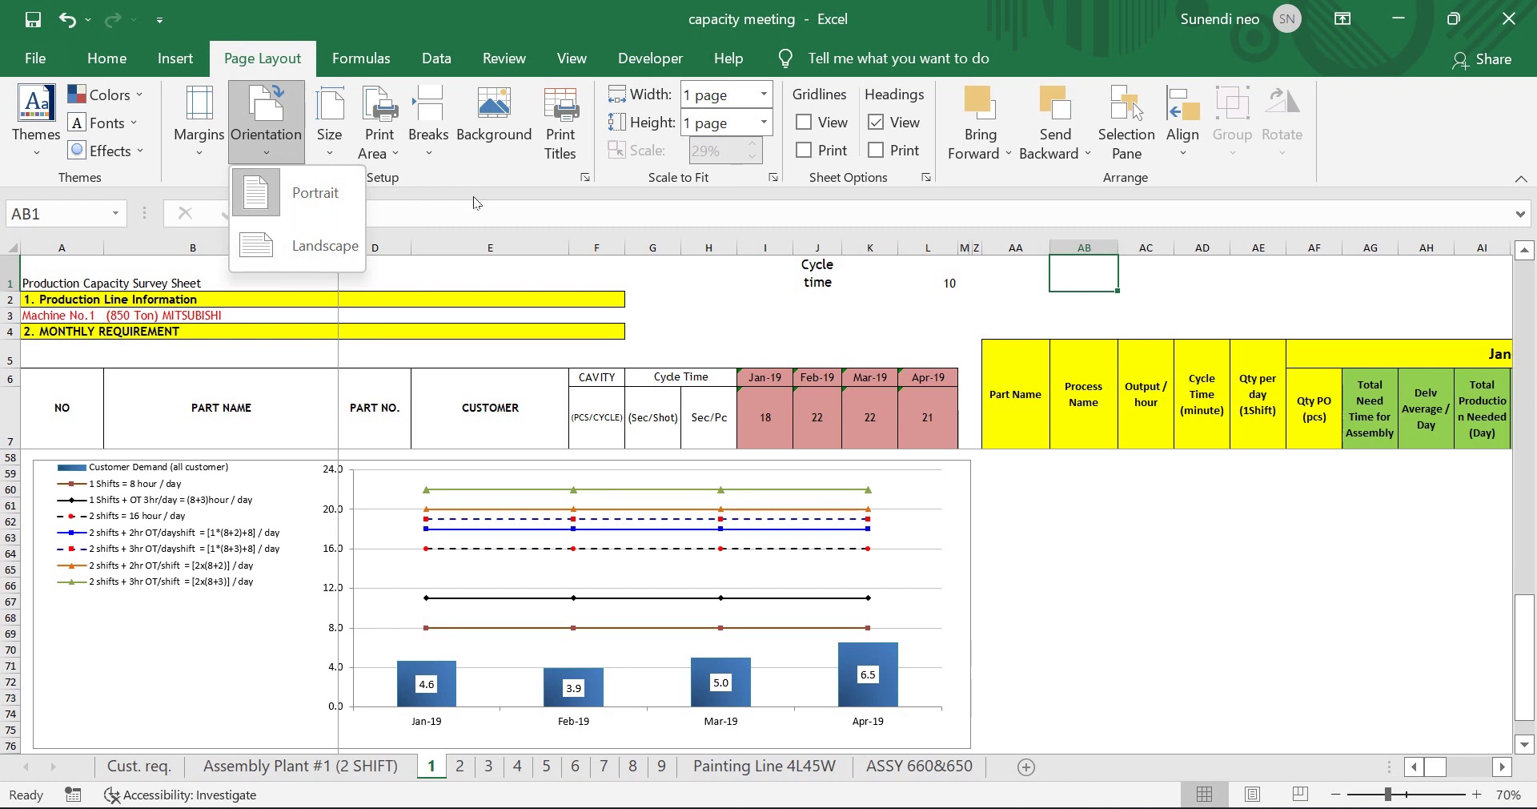
click(569, 299)
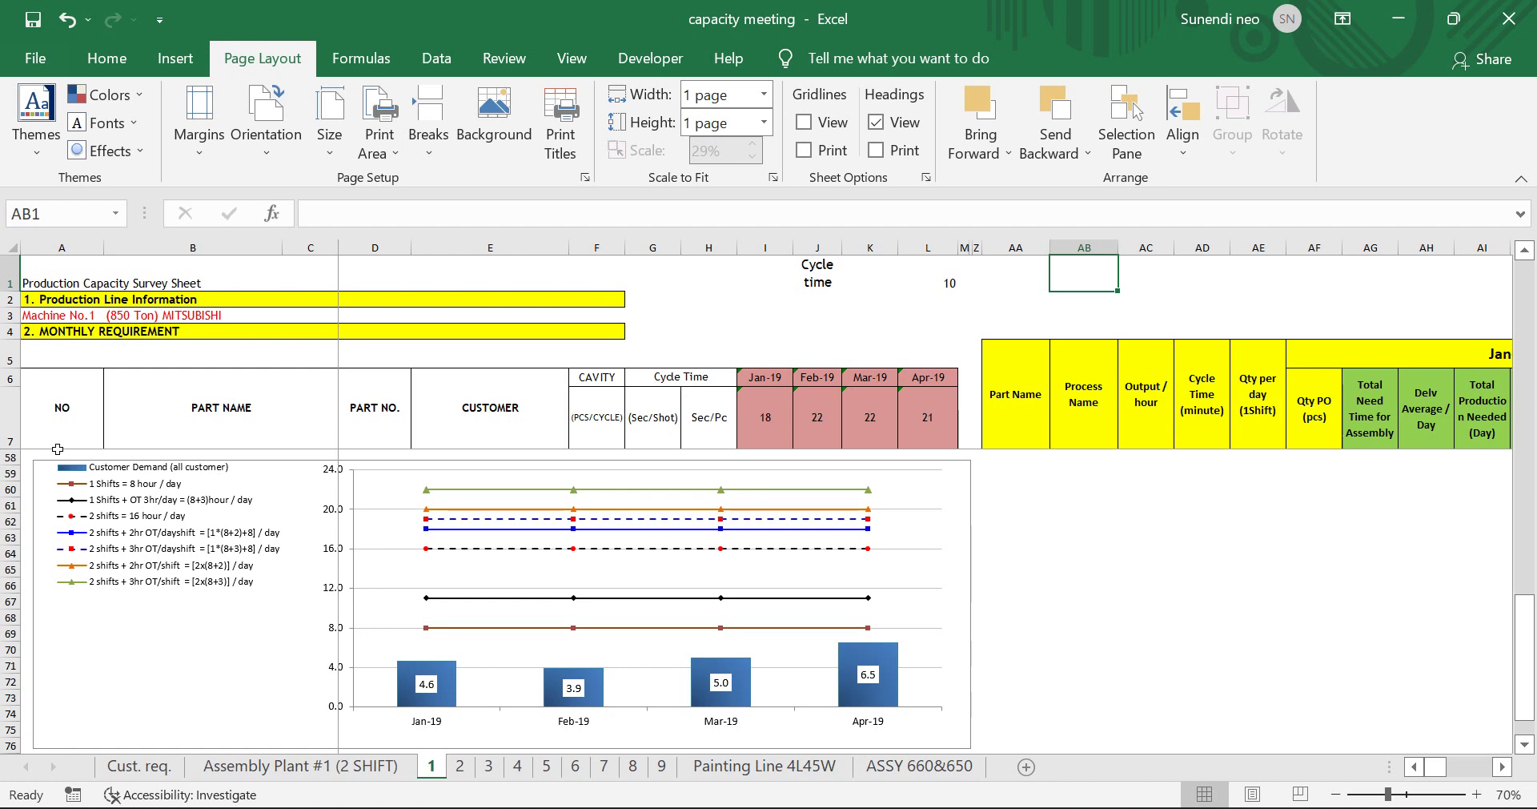
drag(26, 457, 969, 749)
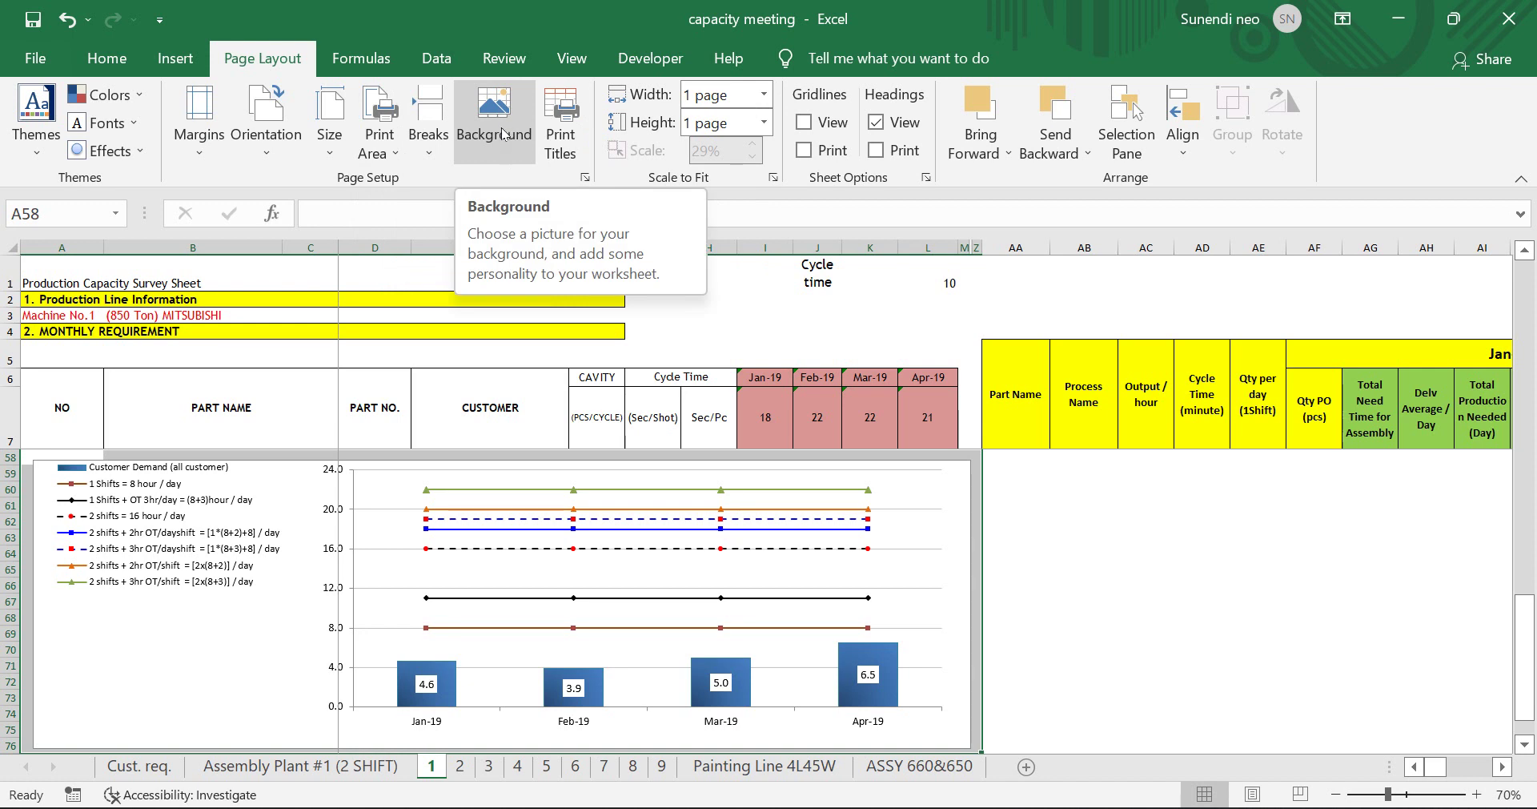
- Select cell I3 and hide the row and column headings of the sheet
click(764, 315)
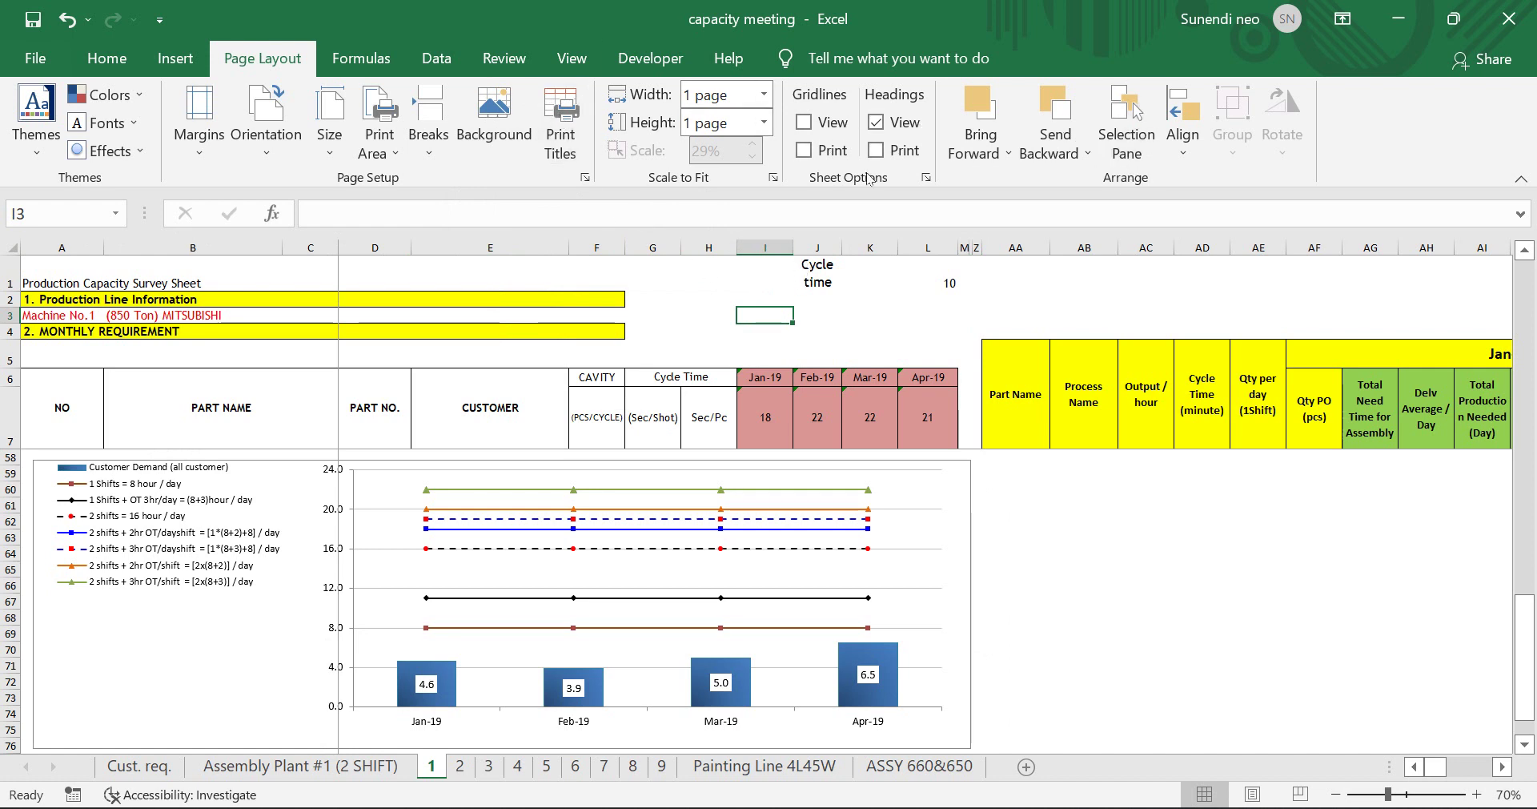
click(875, 123)
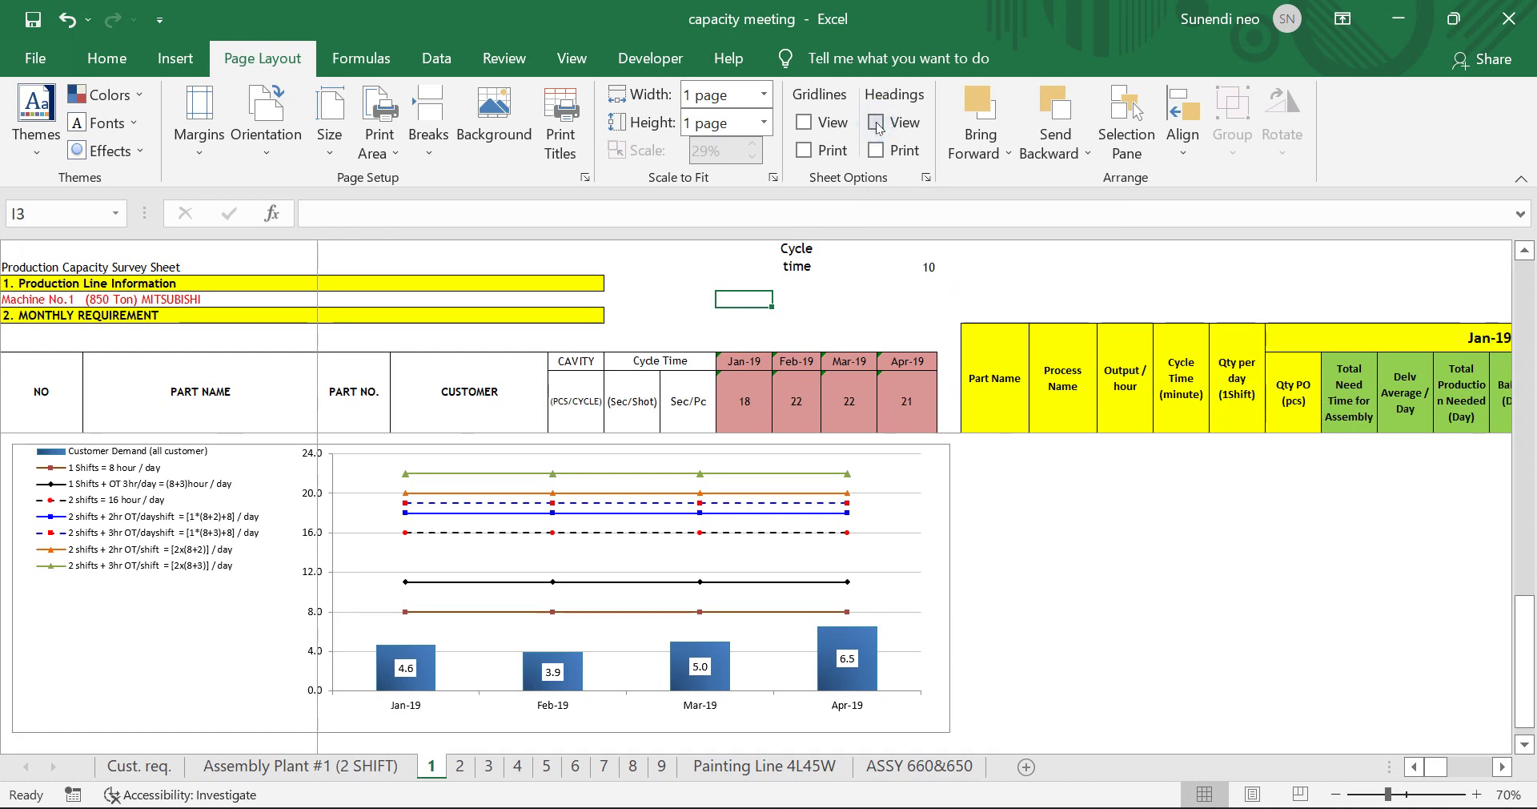
- Show the row and column headings again, and toggle gridline display and heading printing on and back off
click(875, 122)
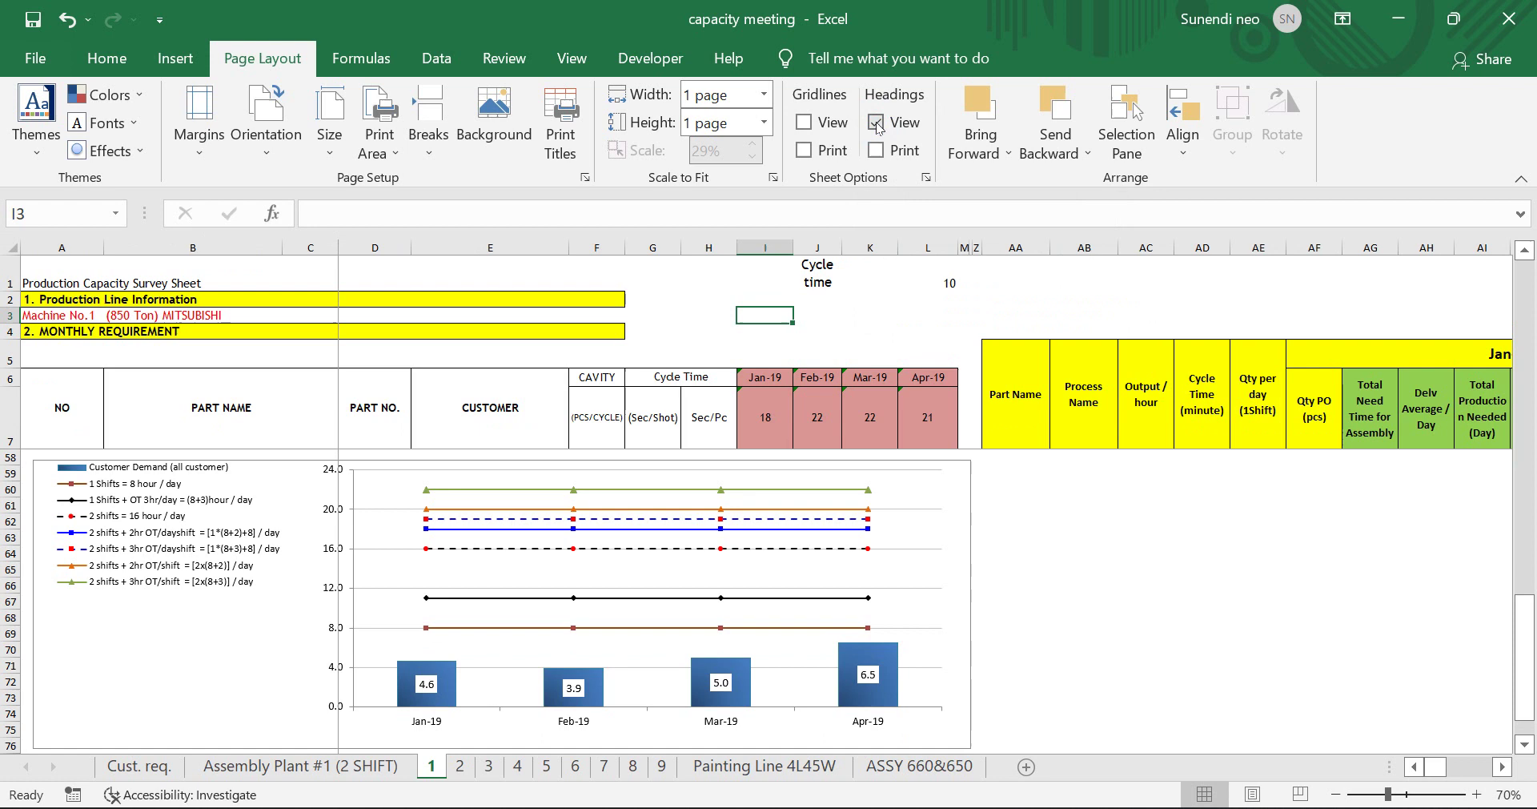
click(805, 124)
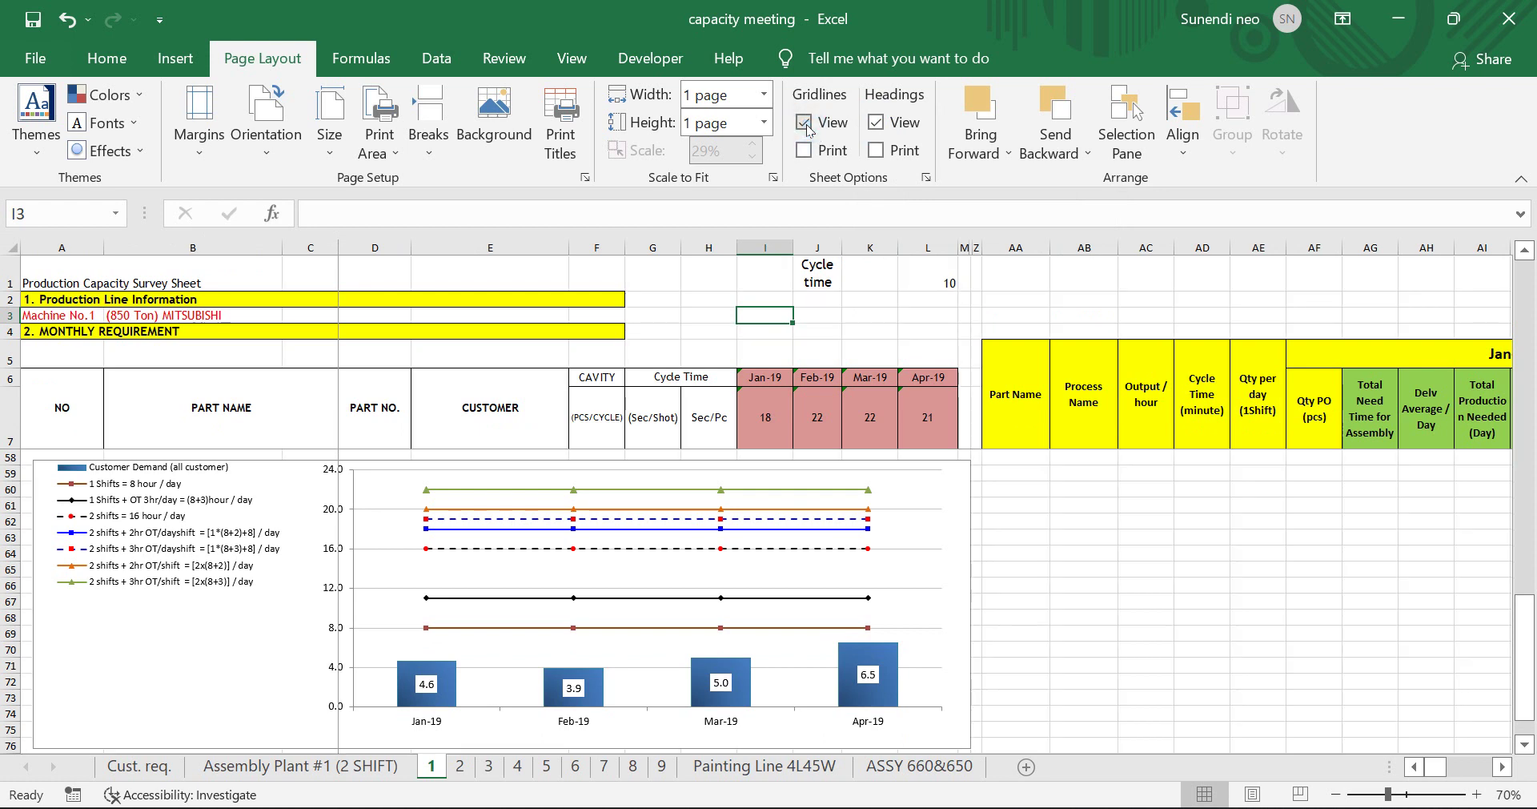
click(805, 124)
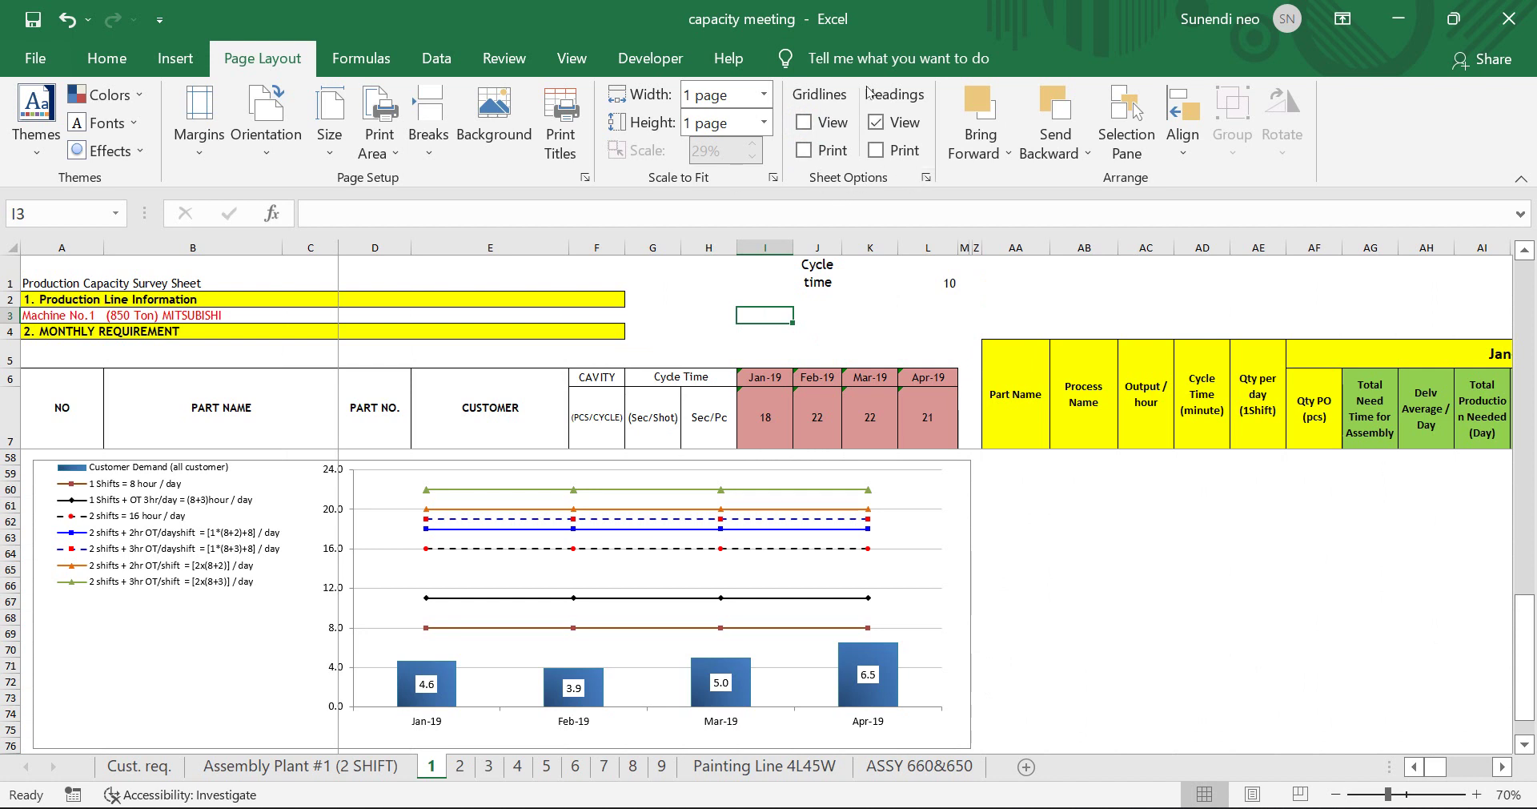
click(877, 152)
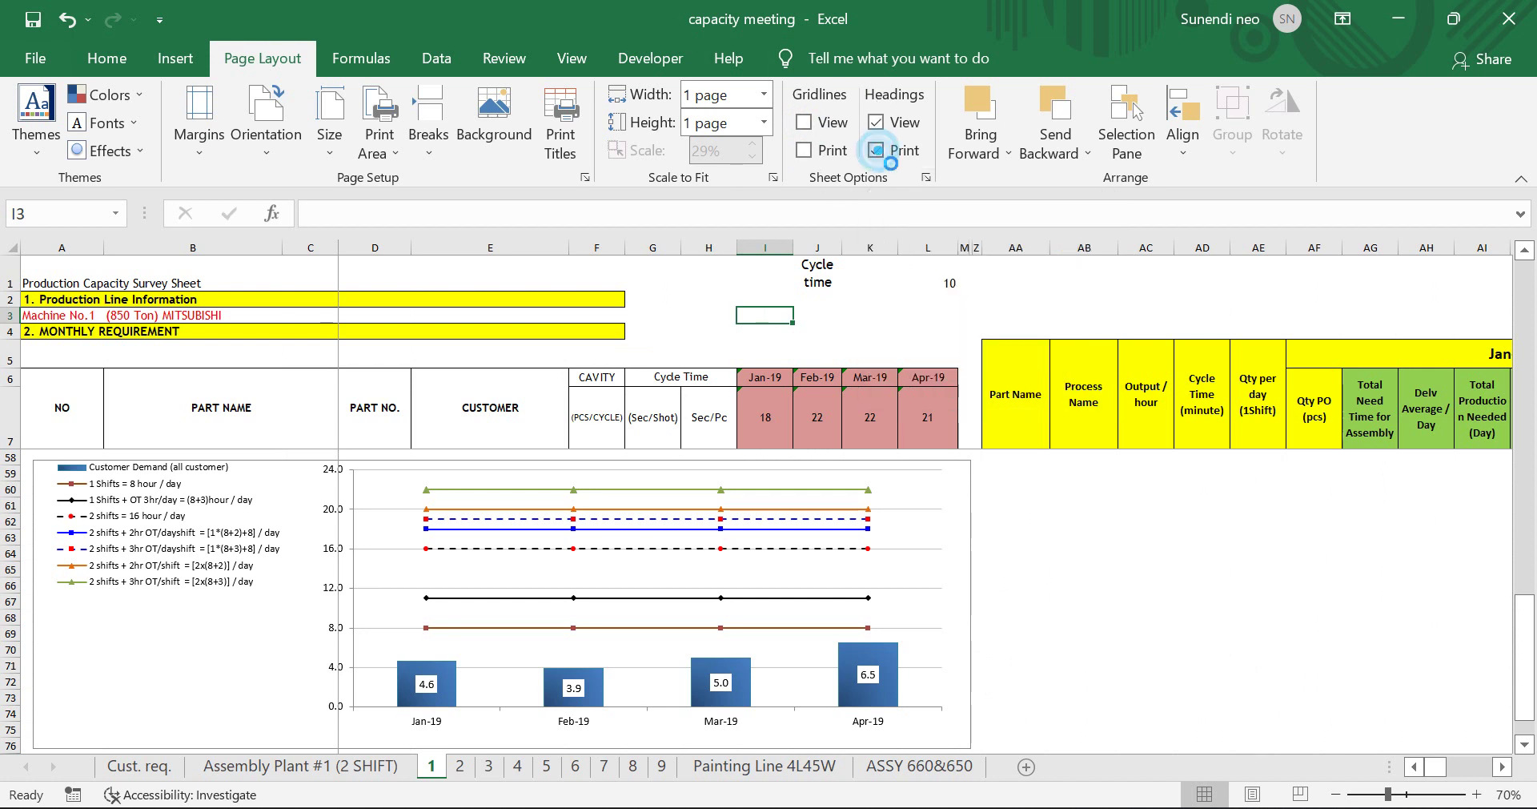
click(878, 153)
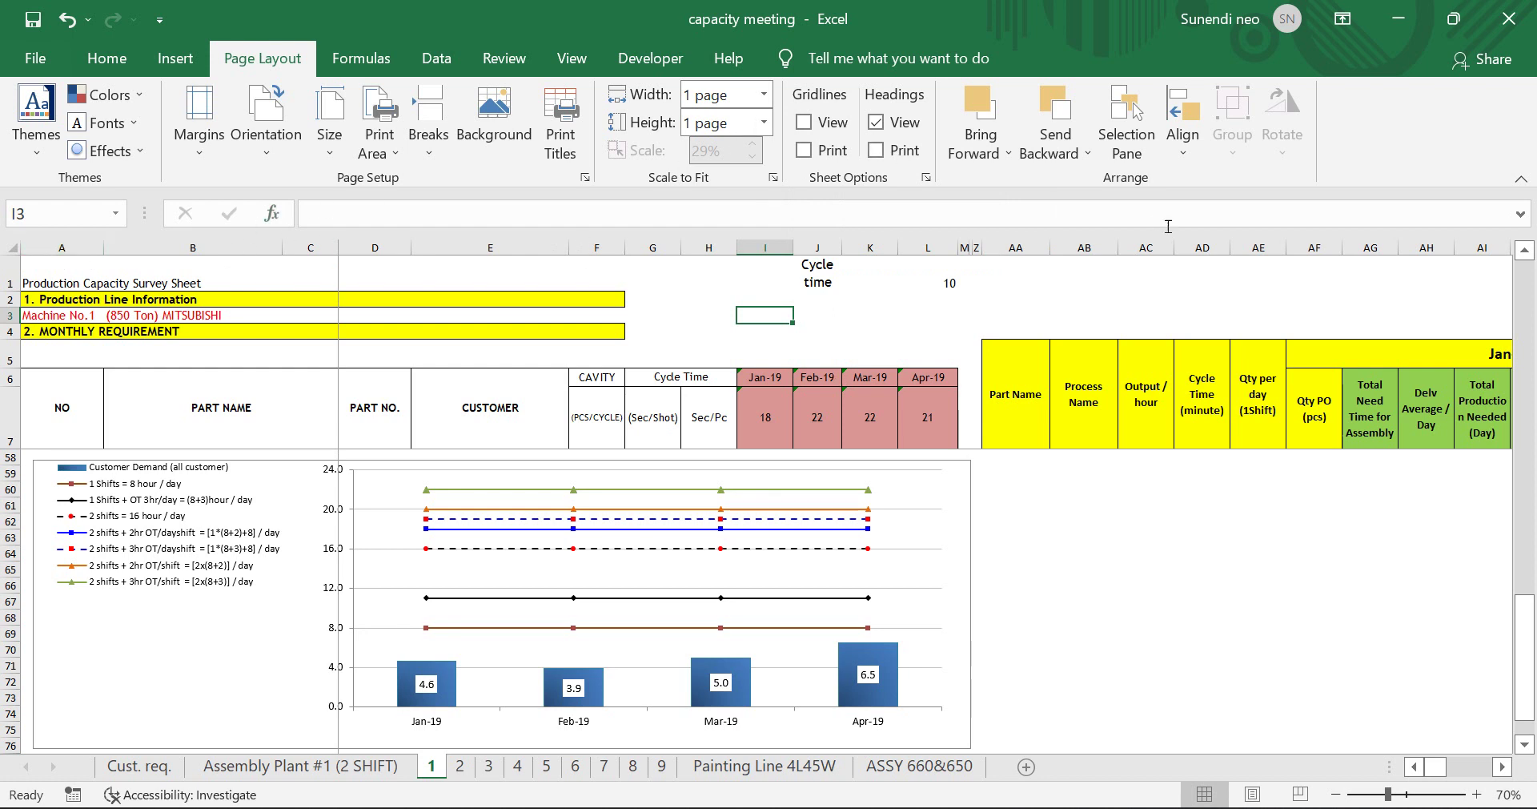
- Review the formula and data tool options, including Text to Columns, with the yellow header cells from Part Name to Qty per day selected
click(361, 59)
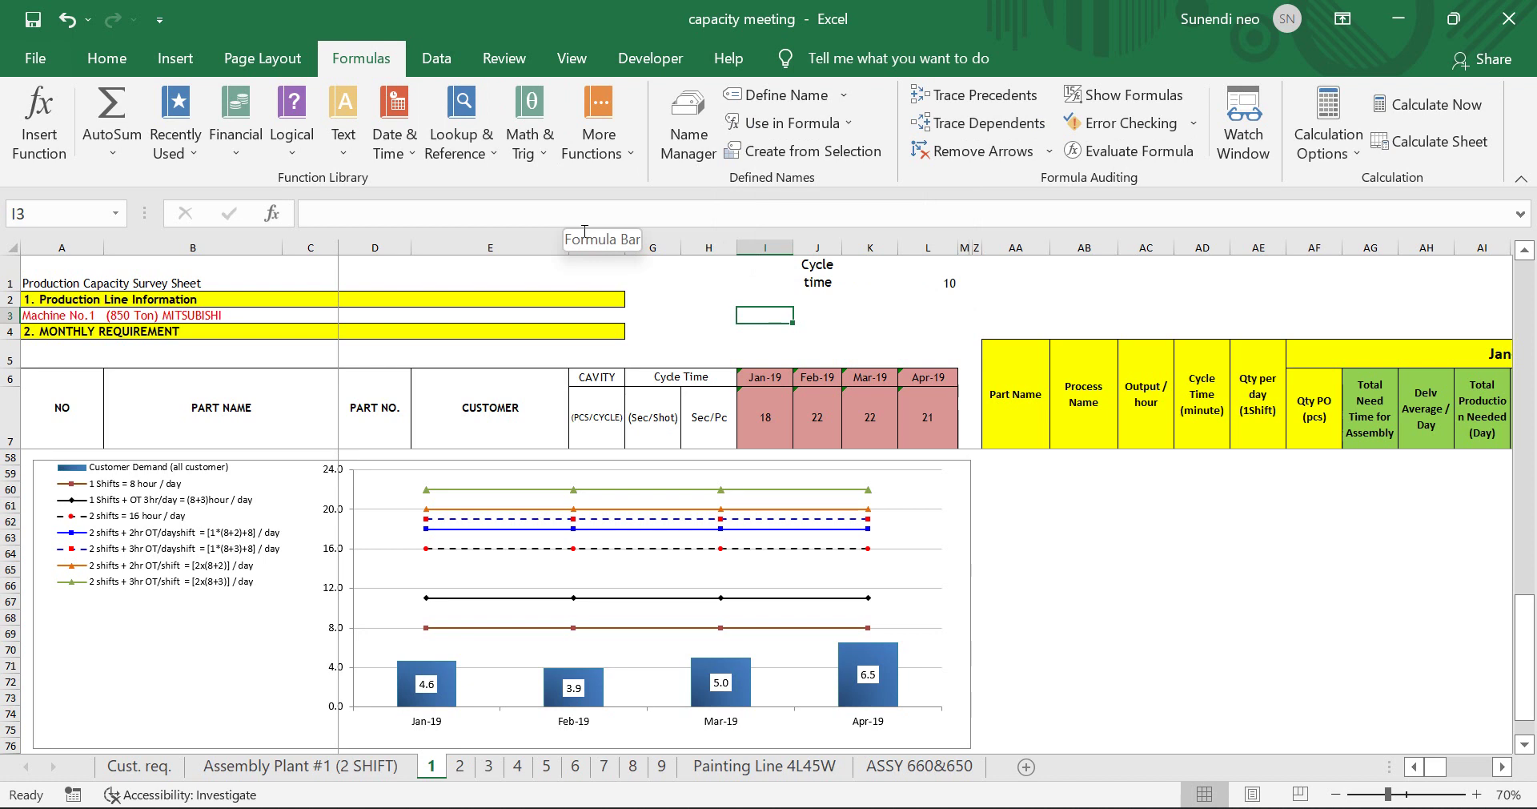
click(435, 60)
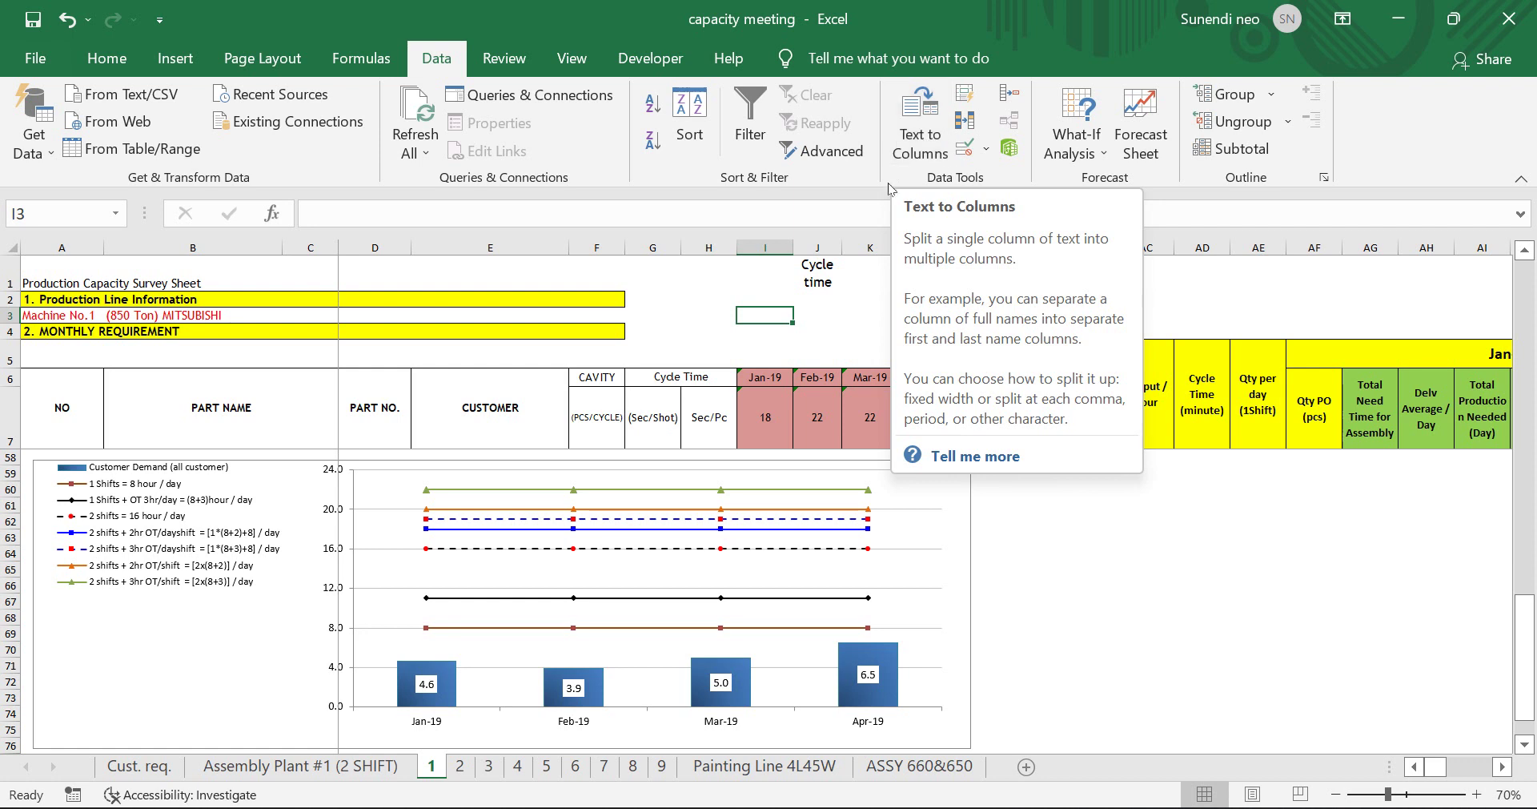
click(782, 284)
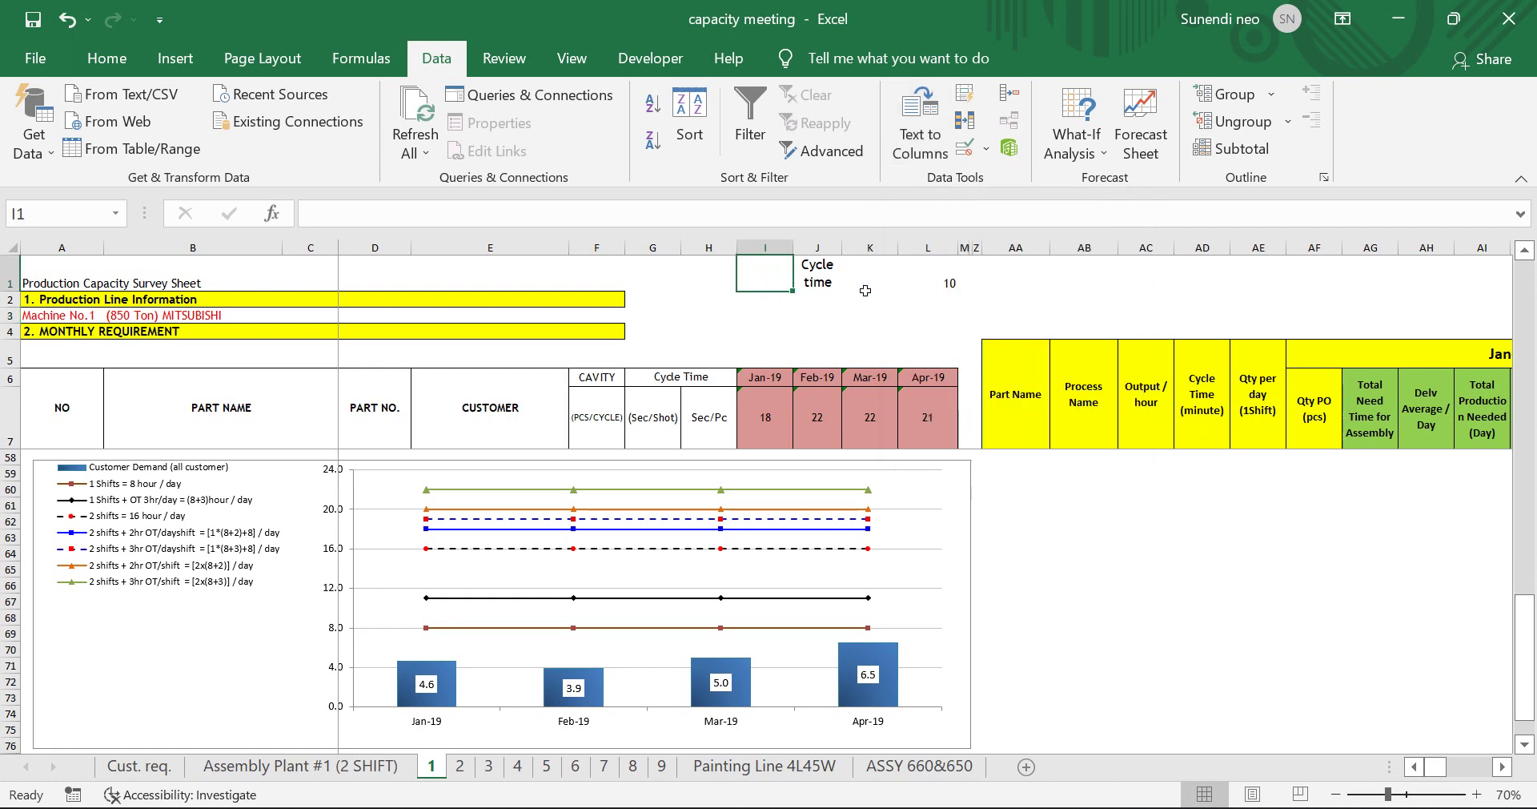
drag(1015, 400, 1292, 409)
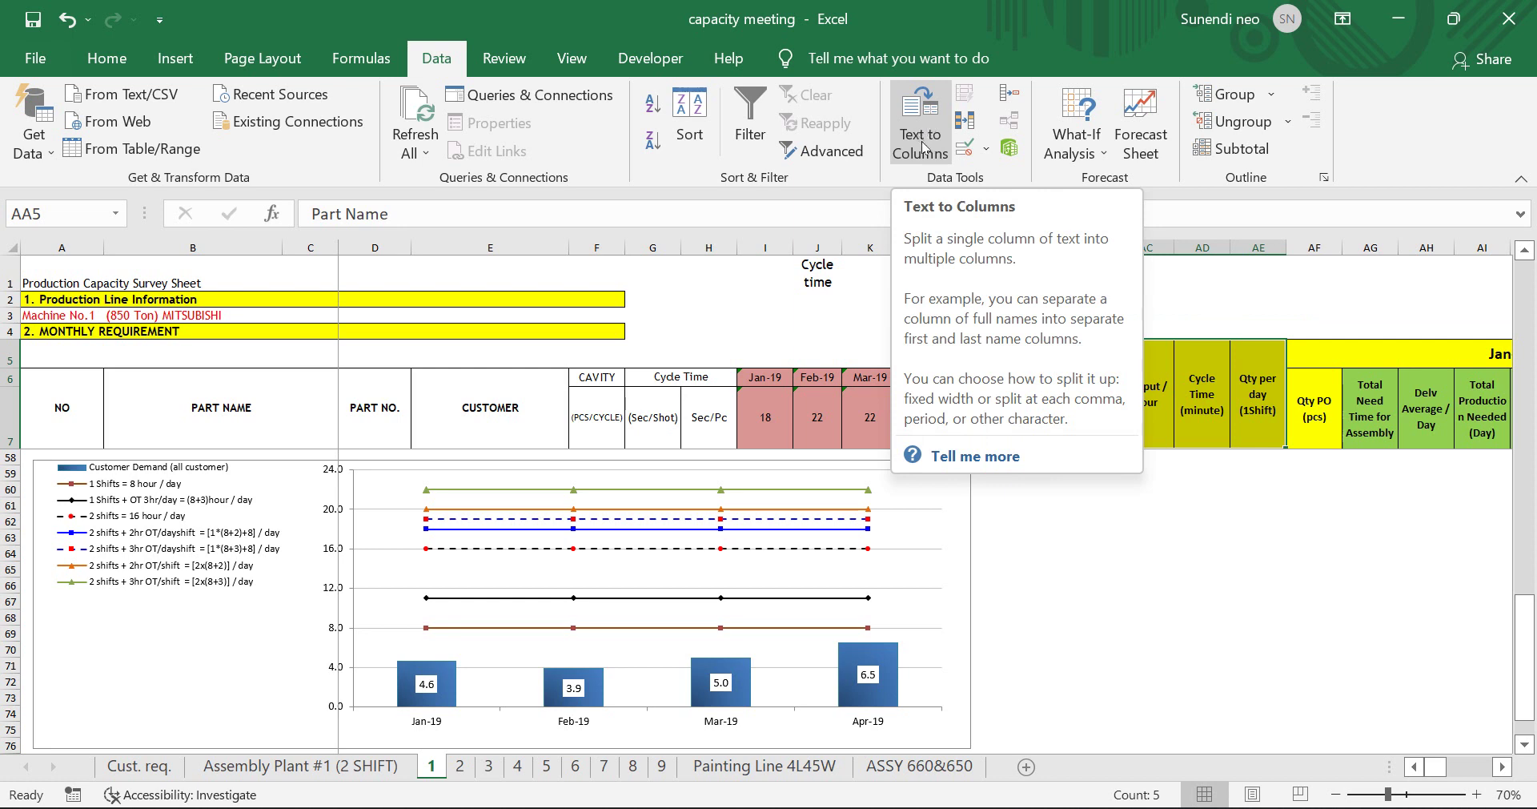
click(1205, 304)
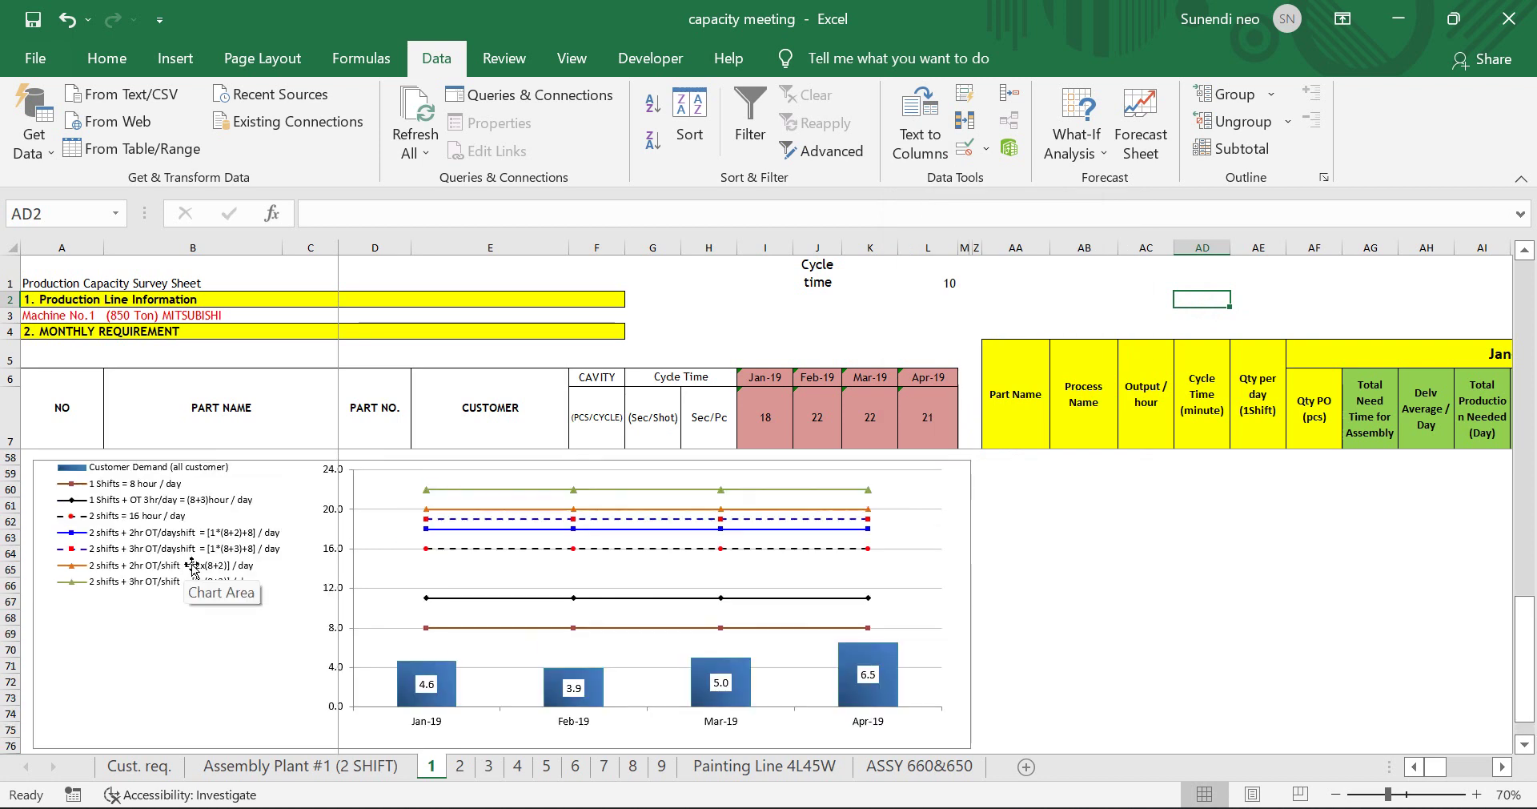
scroll(192, 567, up, 6)
scroll(190, 563, down, 2)
scroll(191, 565, down, 2)
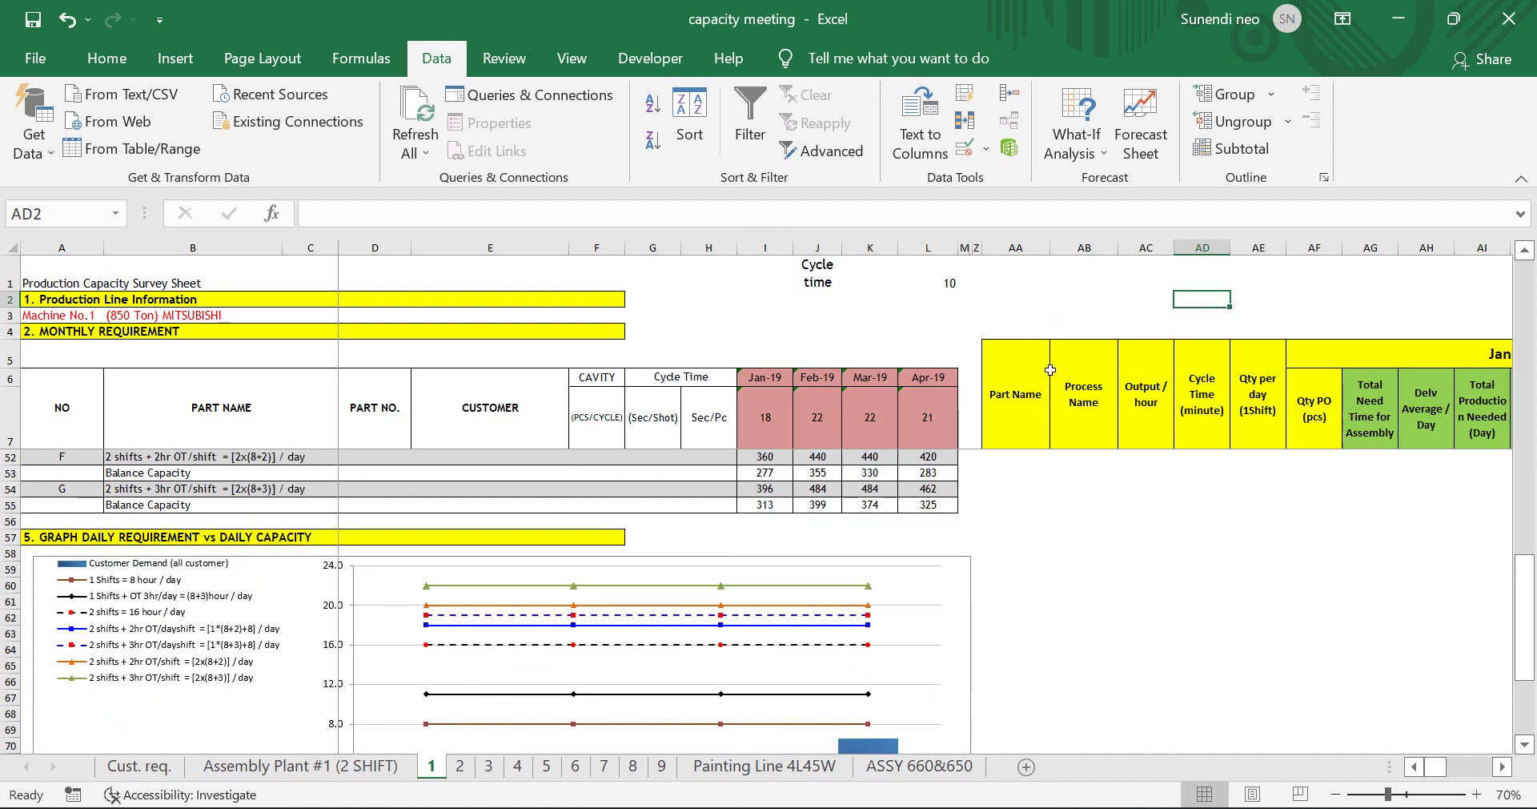
- Join the five header cells AA5 to AE5 with comma separators in AA2 using =AA5&","&AB5&","&AC5&","&AD5&","&AE5
click(1013, 404)
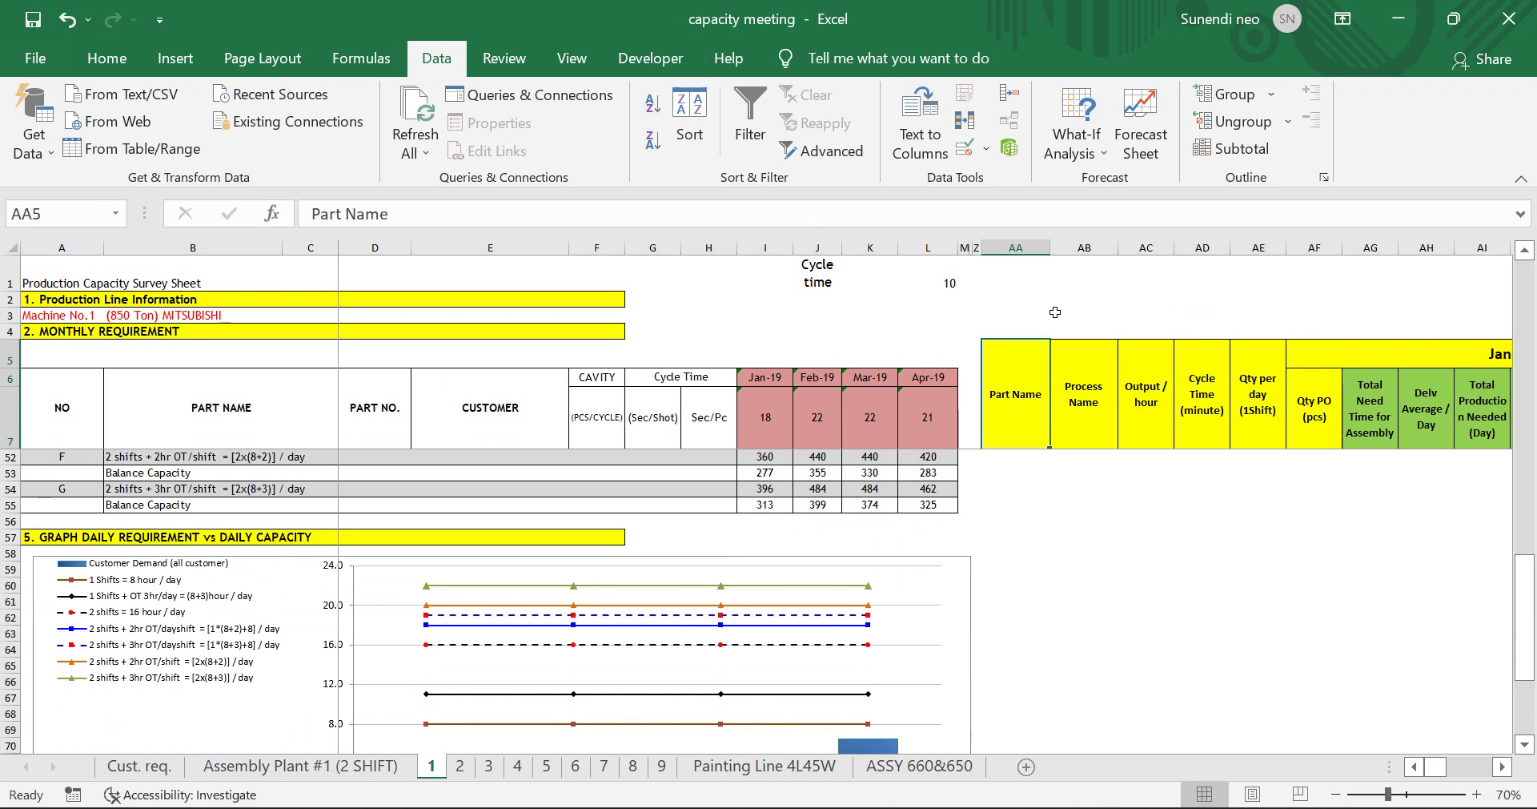
click(1018, 301)
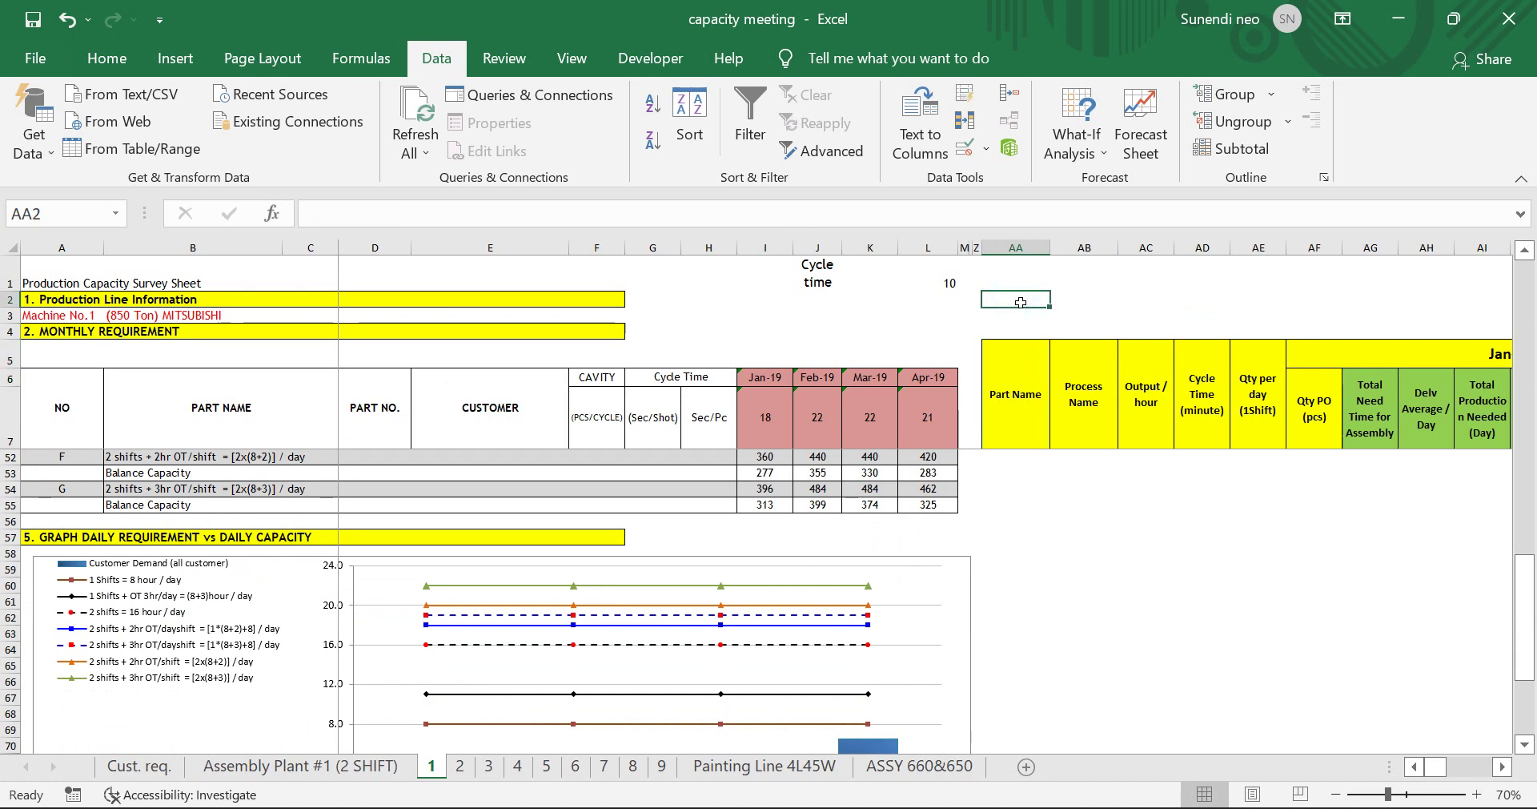
text(=)
click(1011, 379)
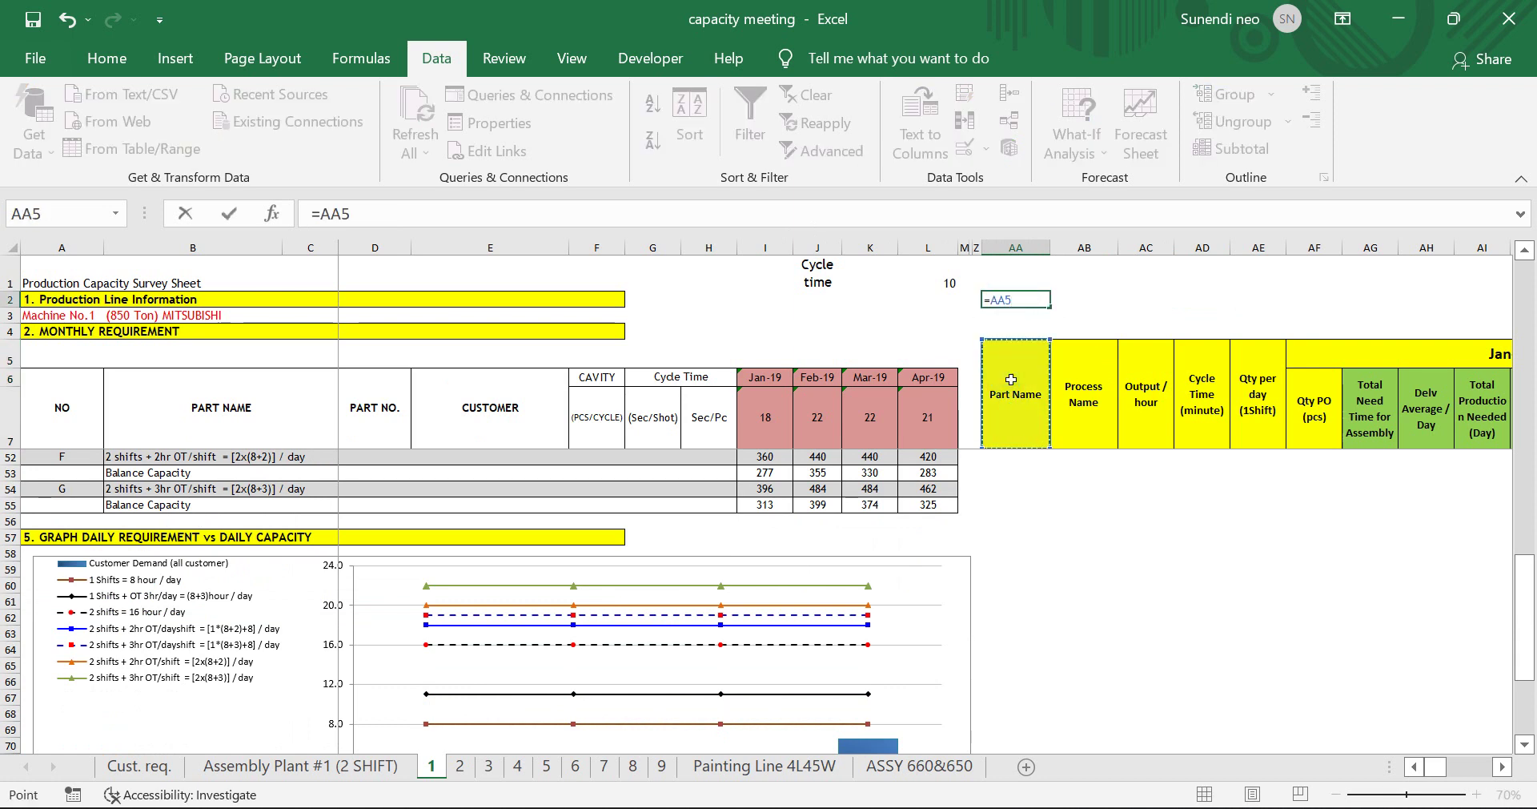
text(&)
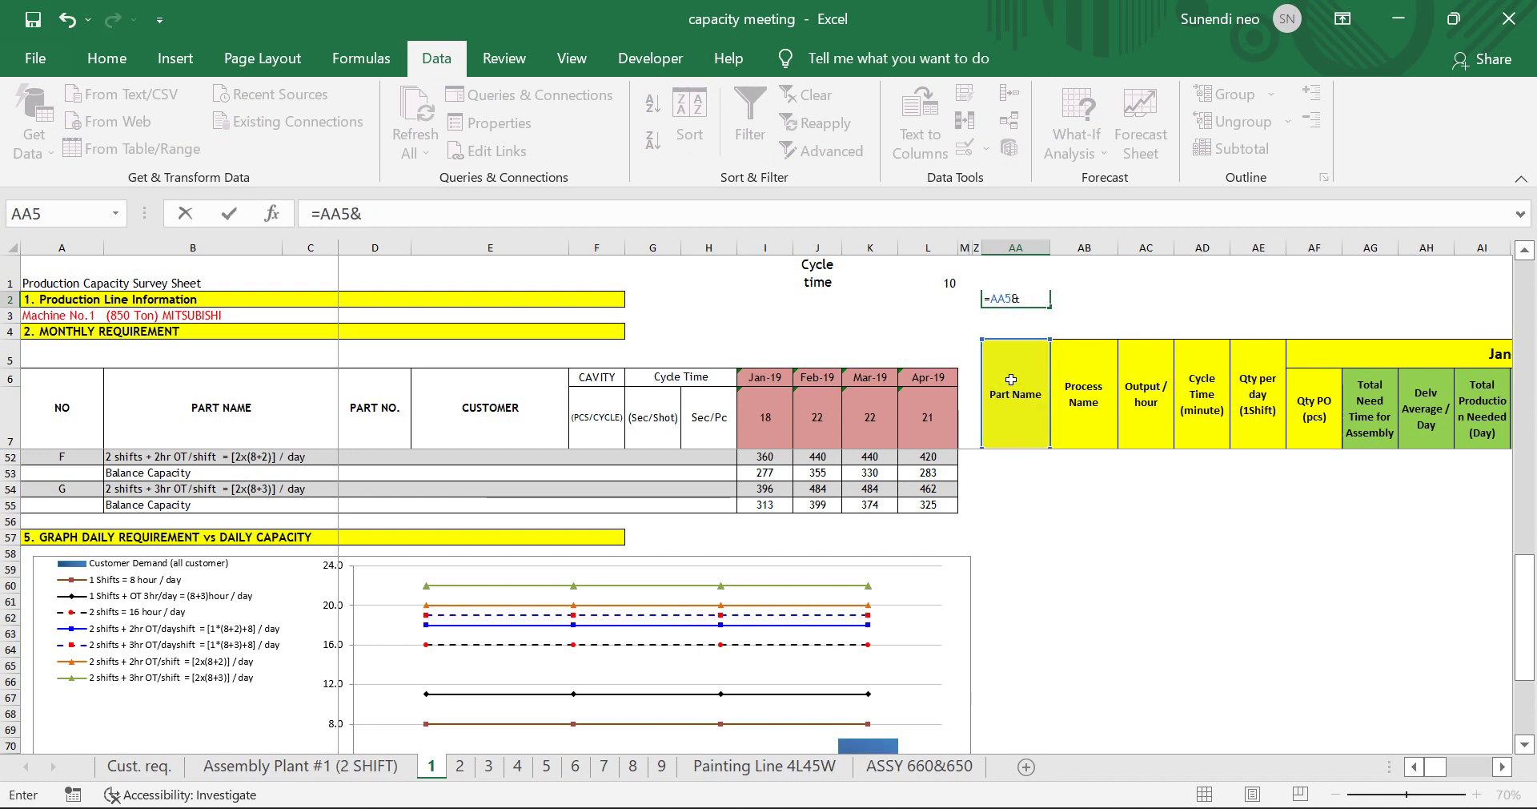
text(:)
key(BackSpace)
text(&)
double_click(1017, 302)
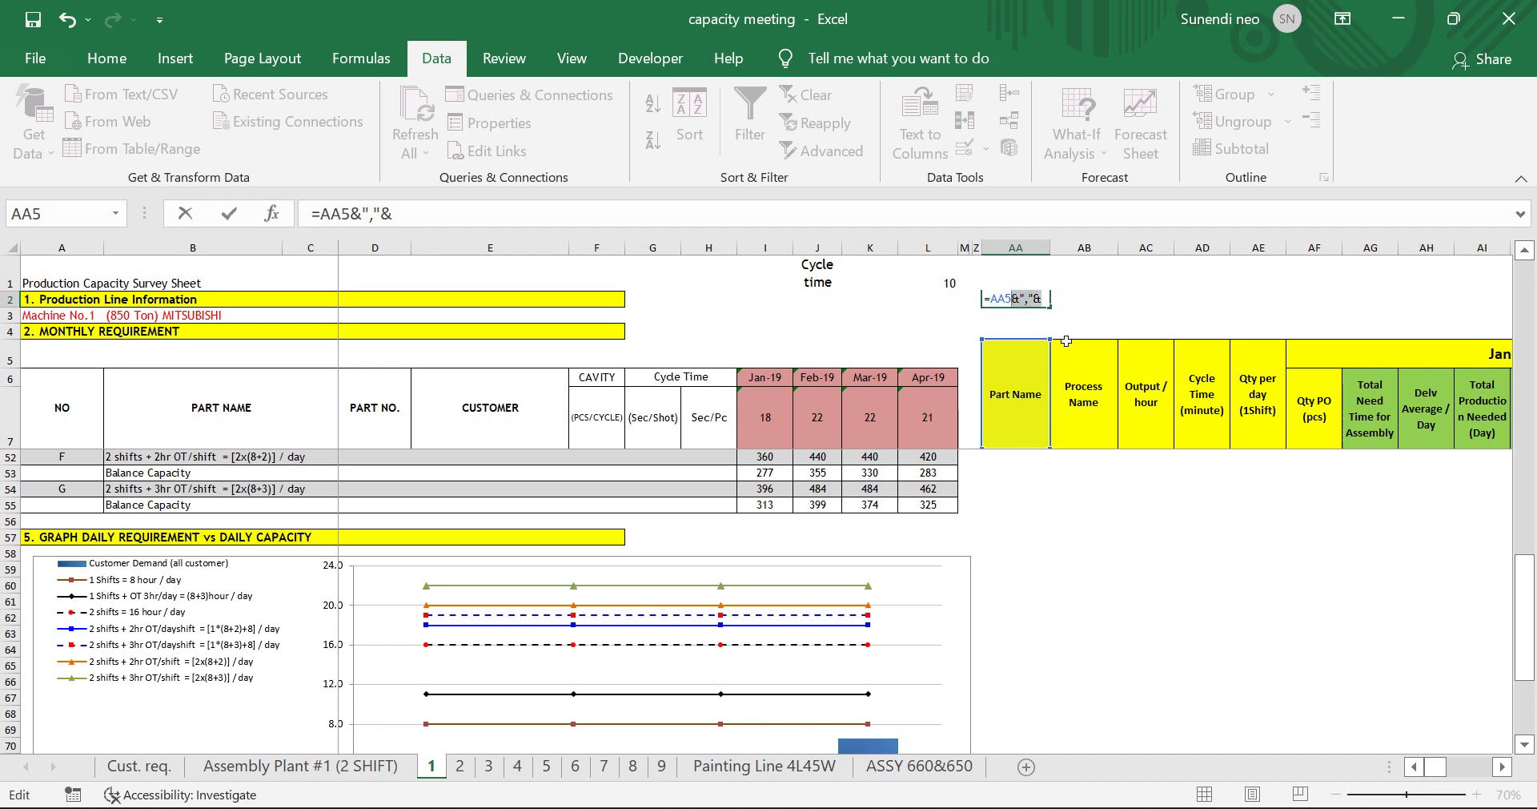
click(1087, 403)
text(&","&)
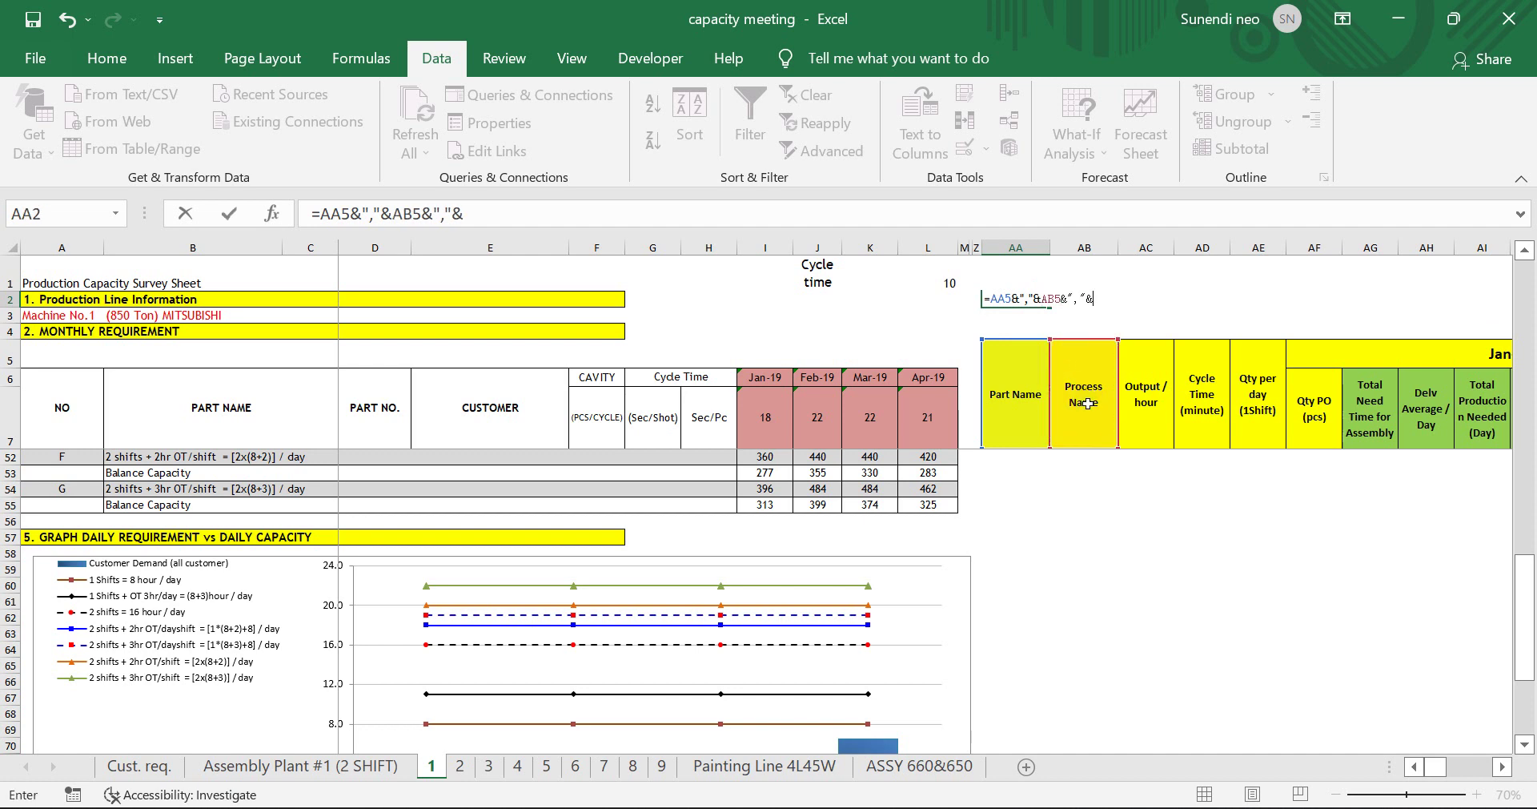
click(1145, 407)
text(&","&)
click(1220, 411)
text(&","&)
click(1281, 418)
key(Return)
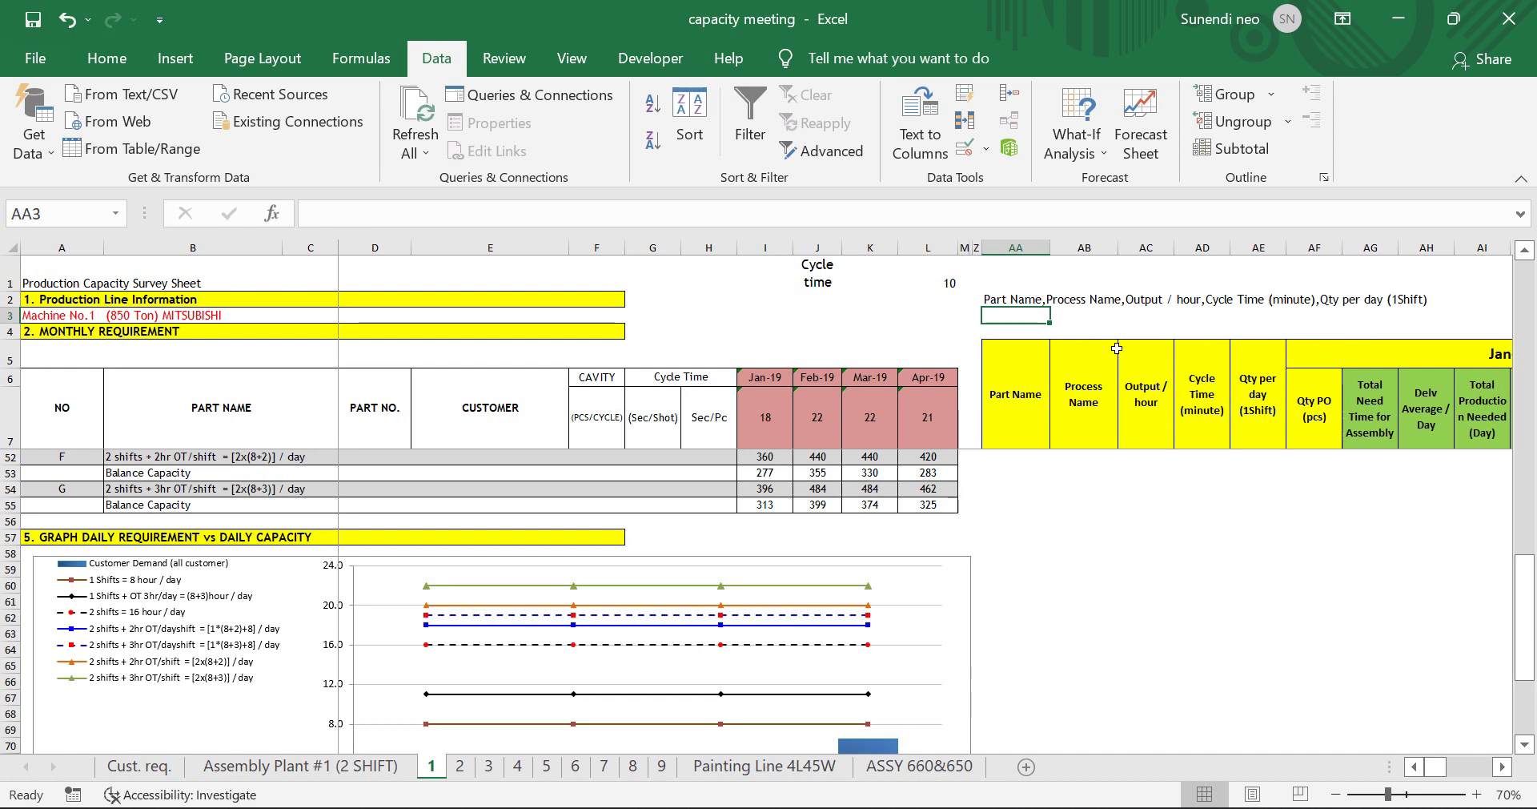
- Copy cell AA2 and try to run Text to Columns on the empty cell AA1
click(1016, 304)
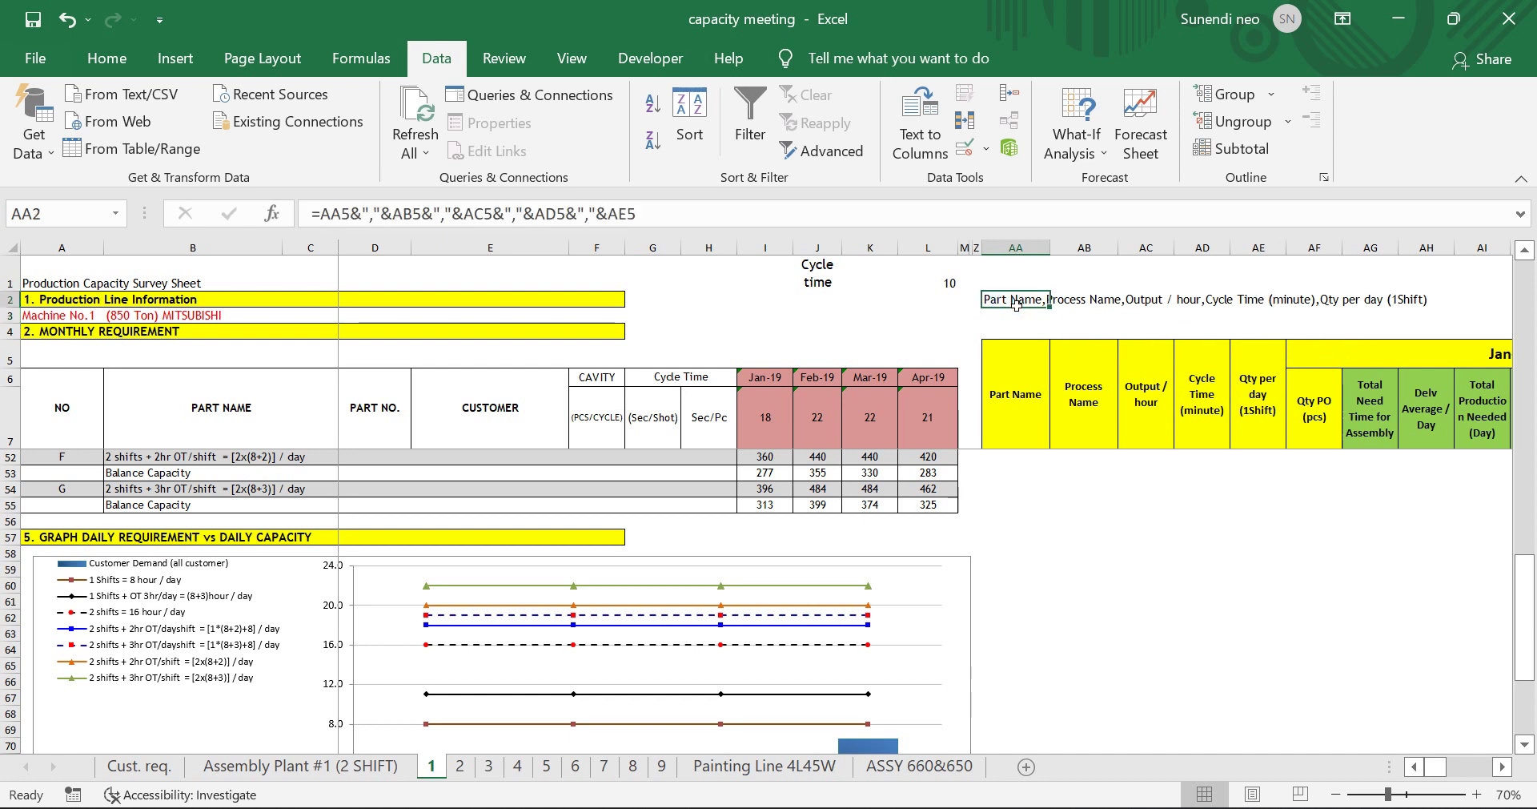
key(ctrl+c)
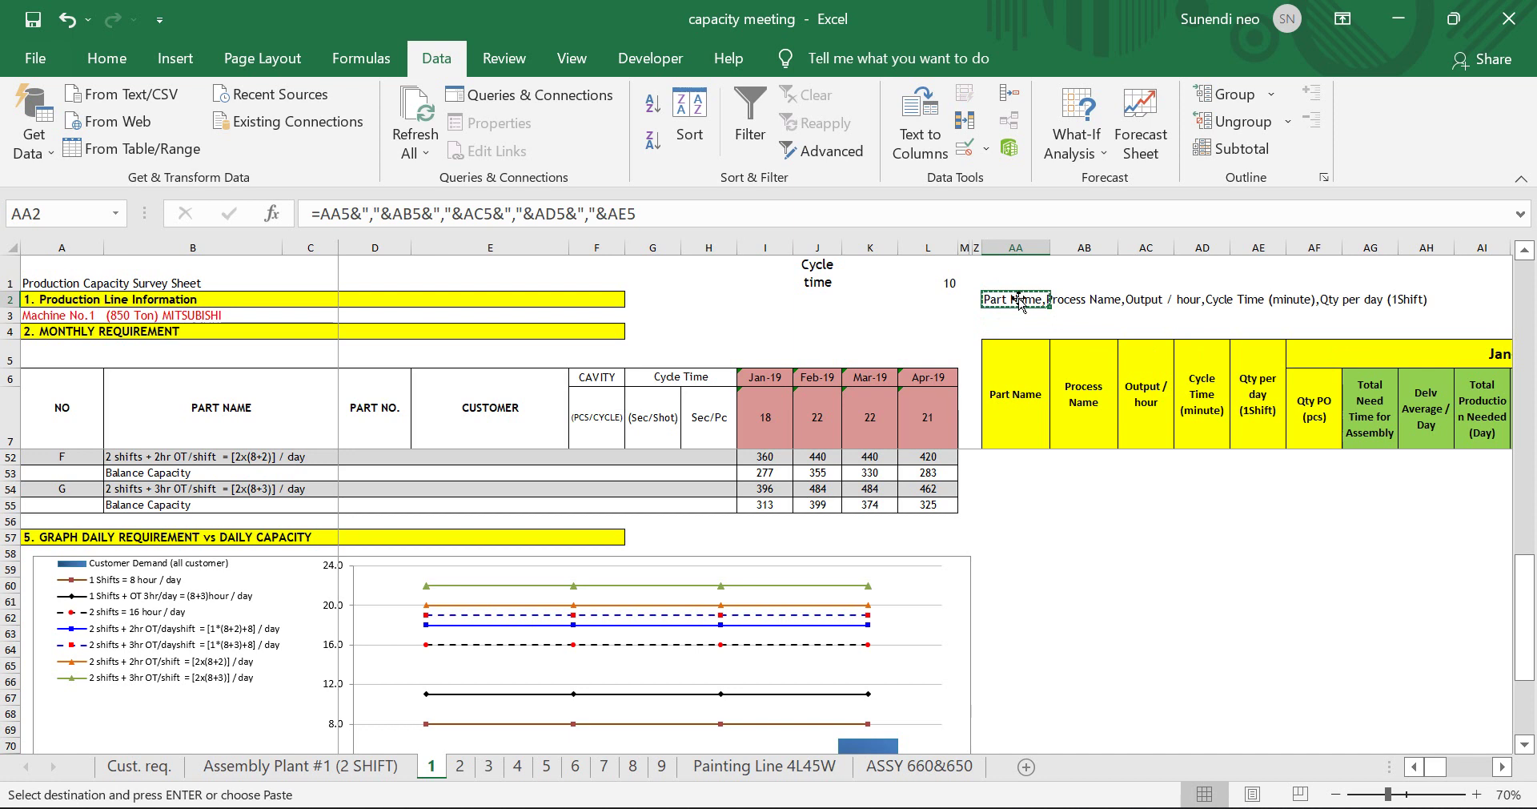
click(1016, 271)
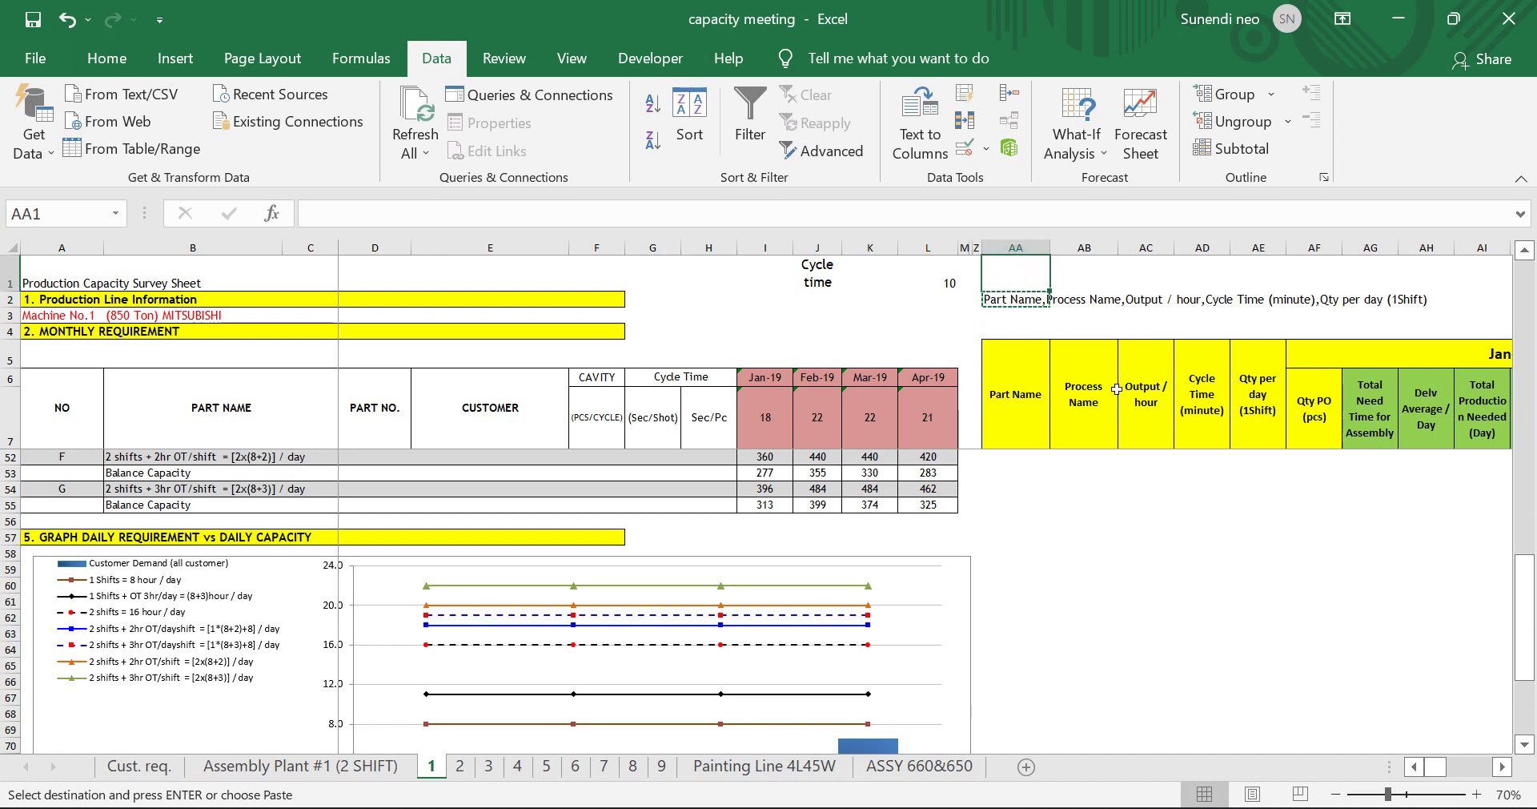
click(930, 132)
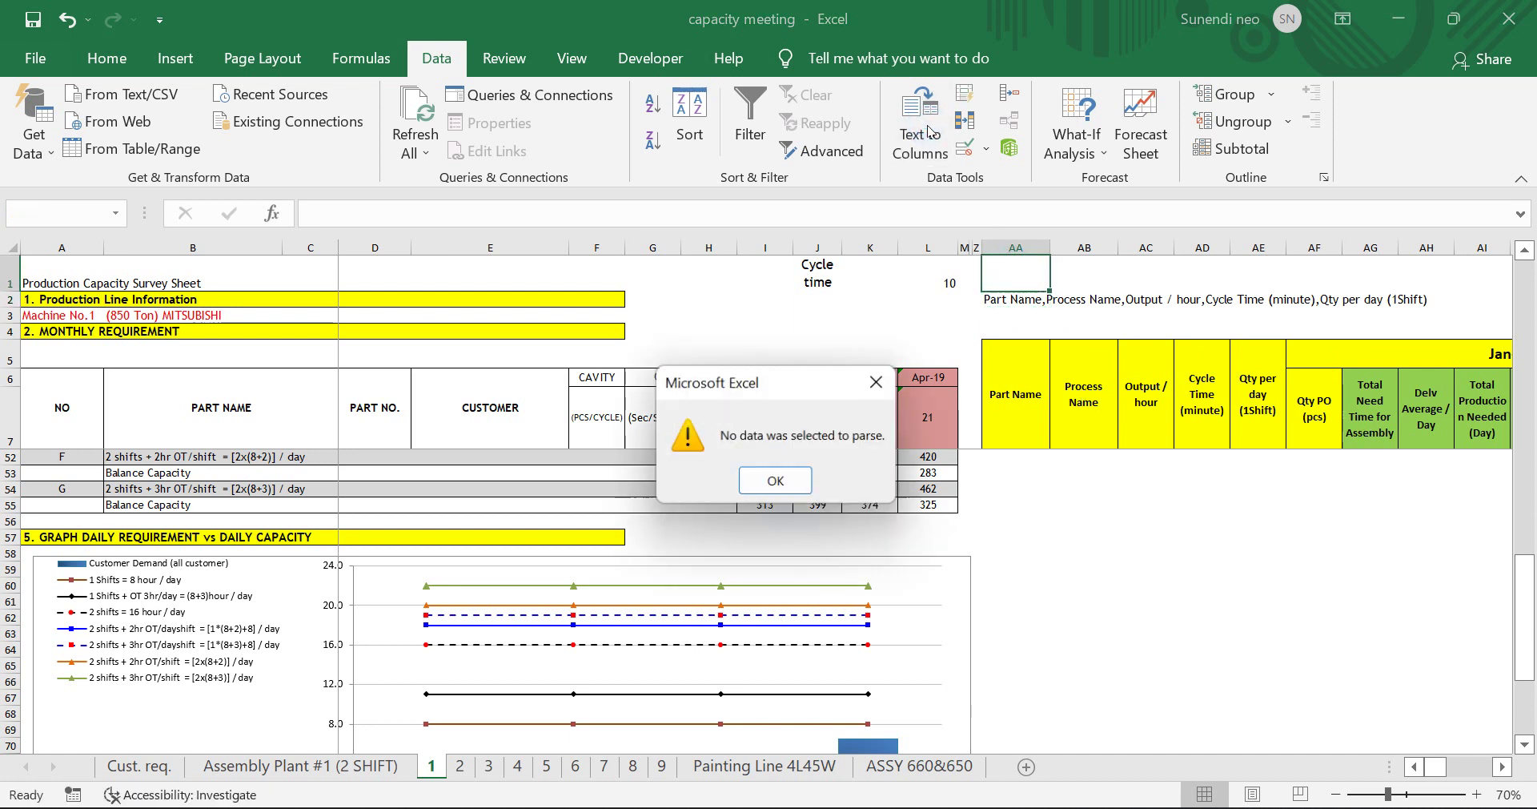
click(797, 474)
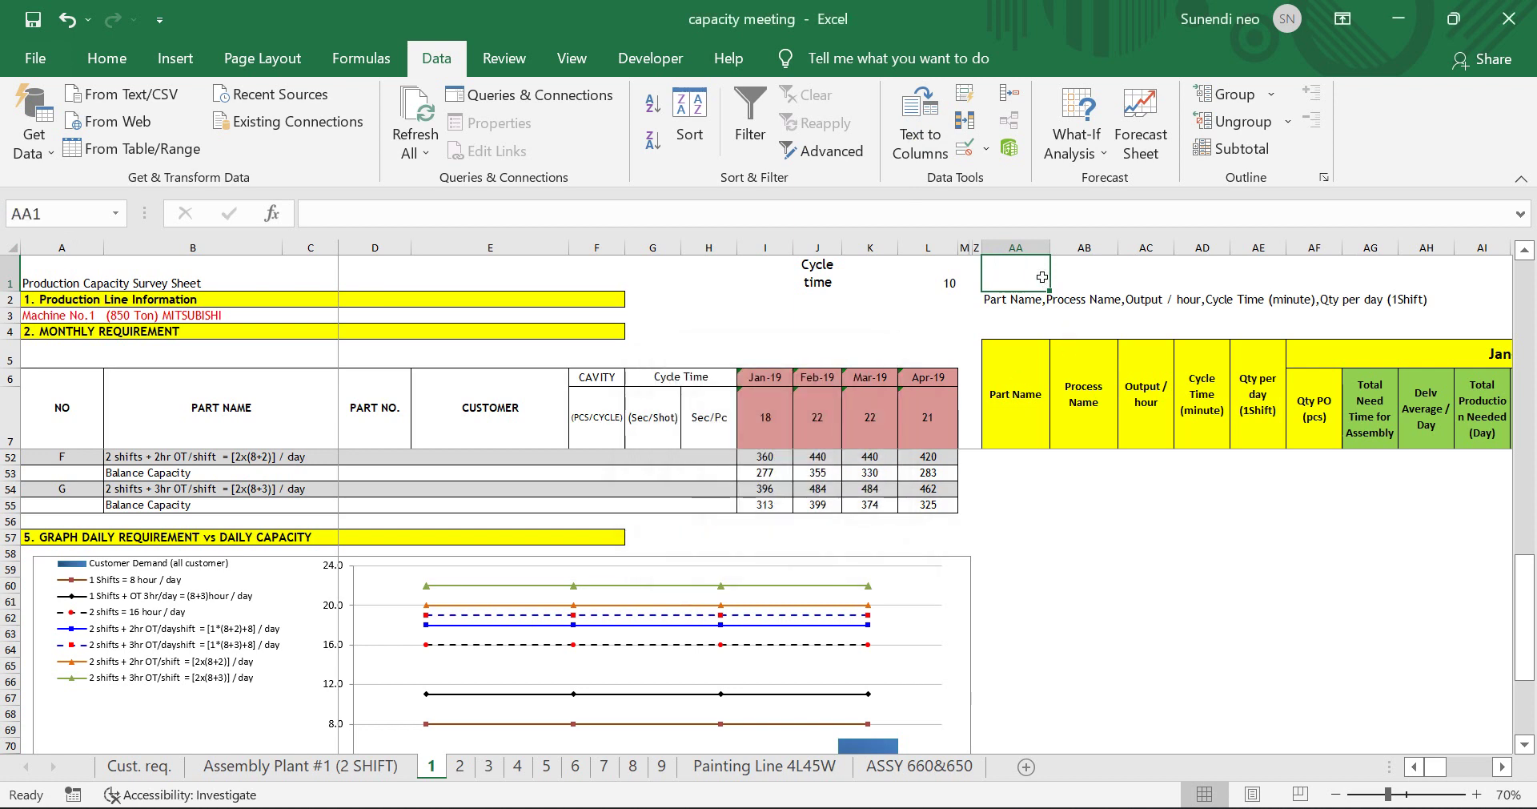
- Copy the joined header text from AA2 and paste it into AA1 as values only
click(1017, 305)
key(ctrl+c)
click(1022, 280)
right_click(1018, 262)
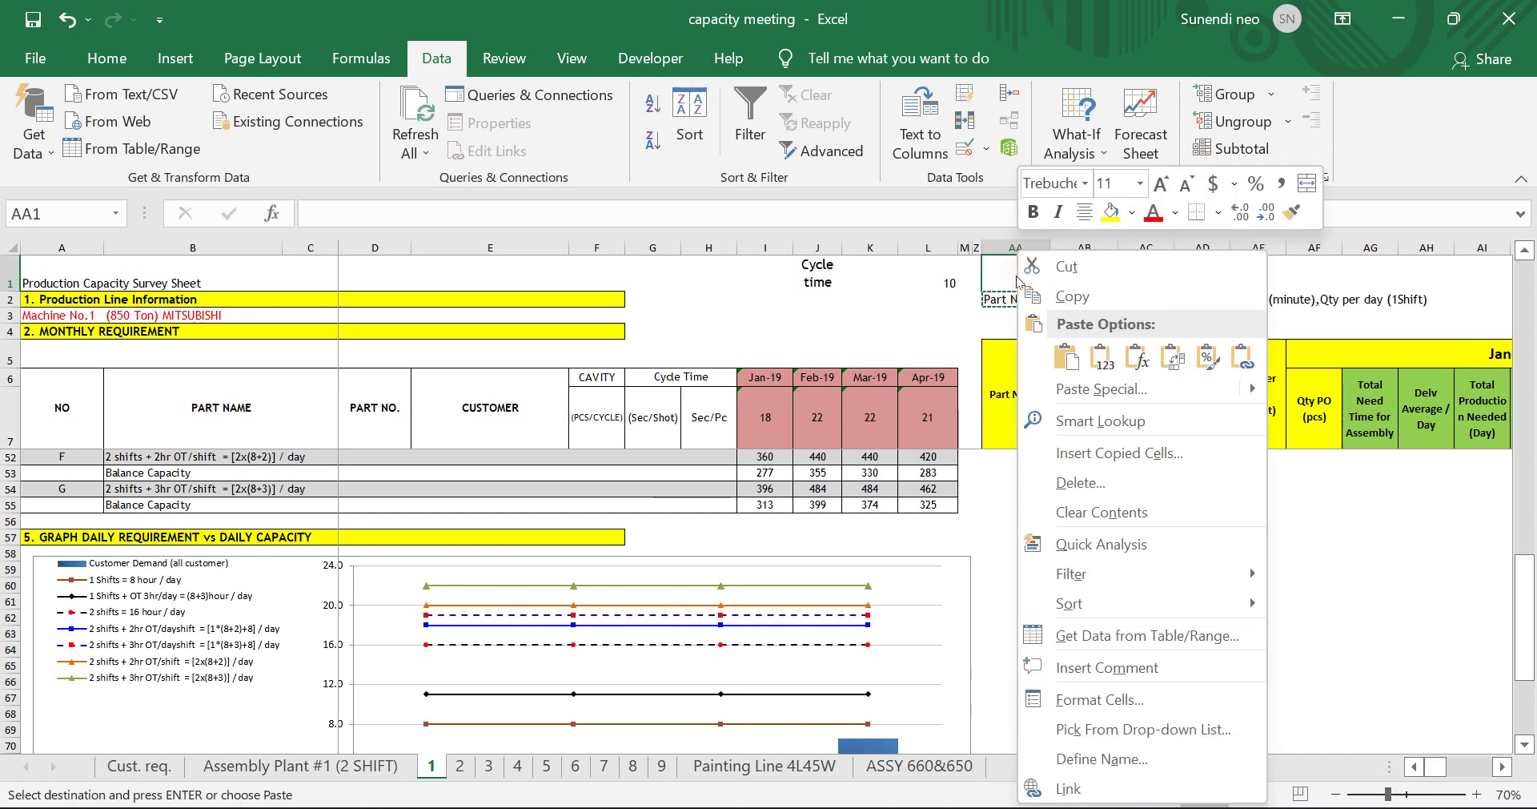
click(1102, 357)
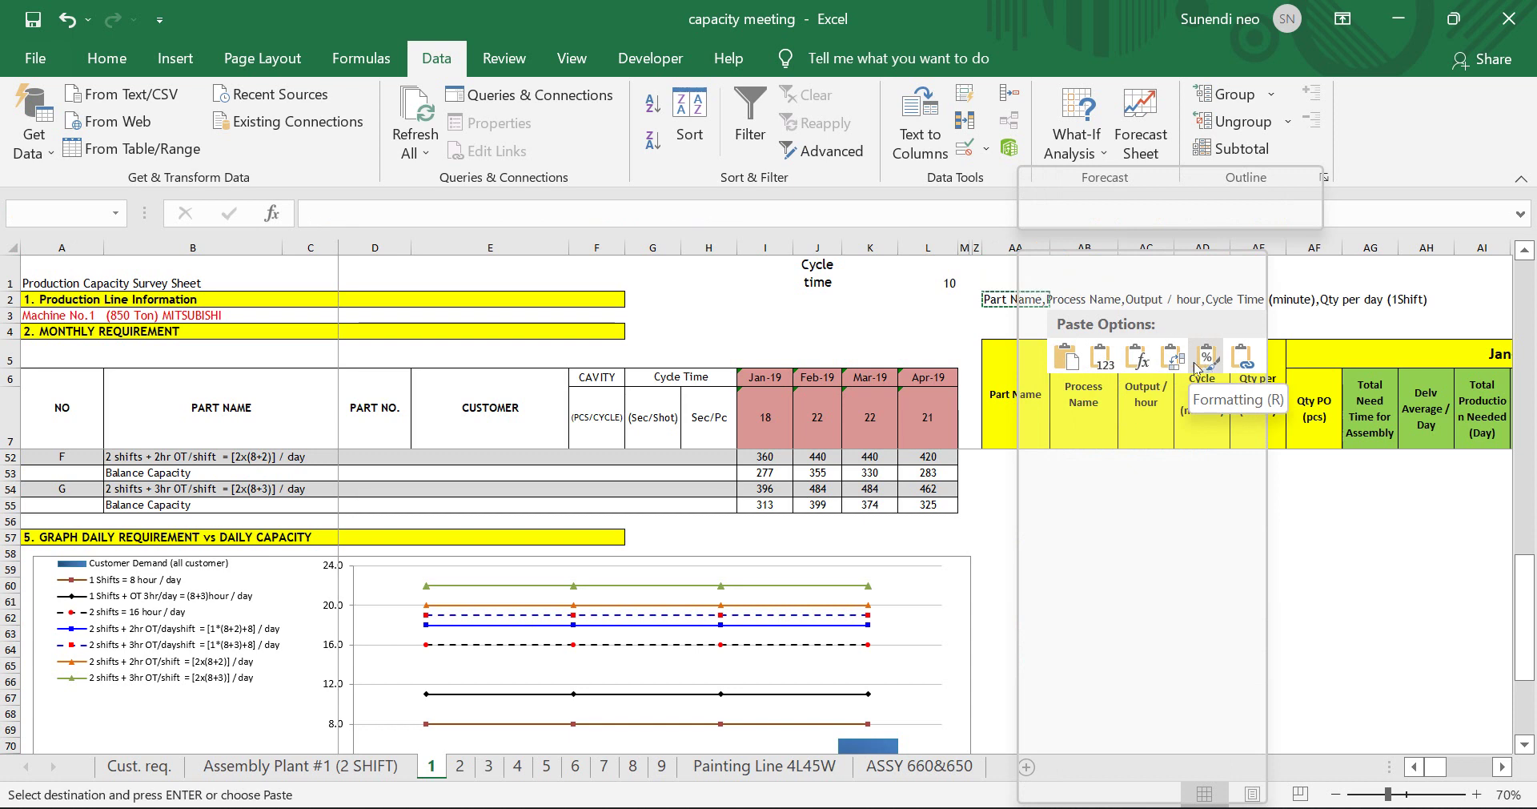
click(1103, 369)
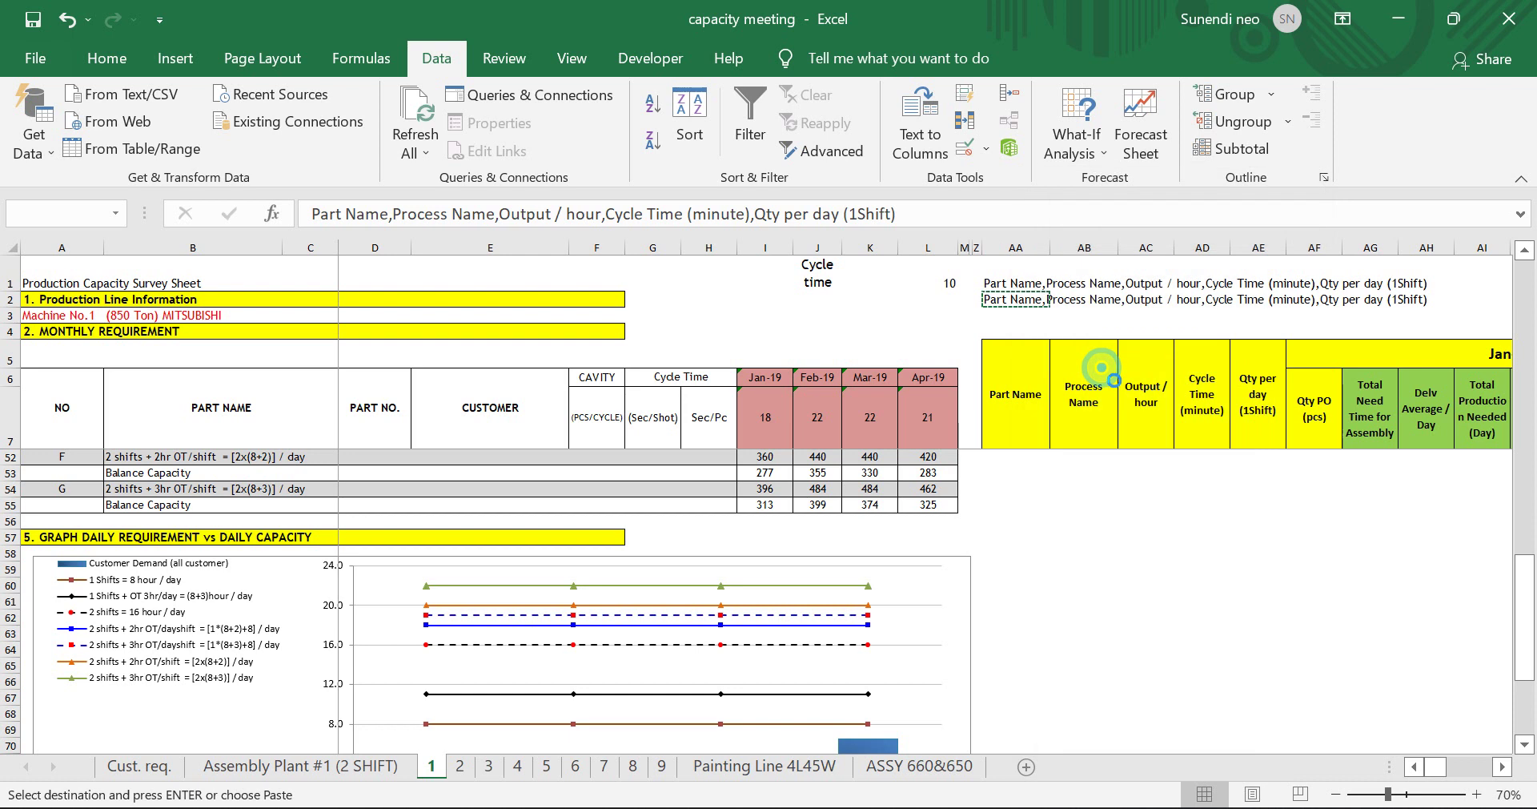
- Preview splitting AA1 with Text to Columns as fixed width and as delimited by Tab and Comma, closing the wizard without finishing
right_click(1006, 272)
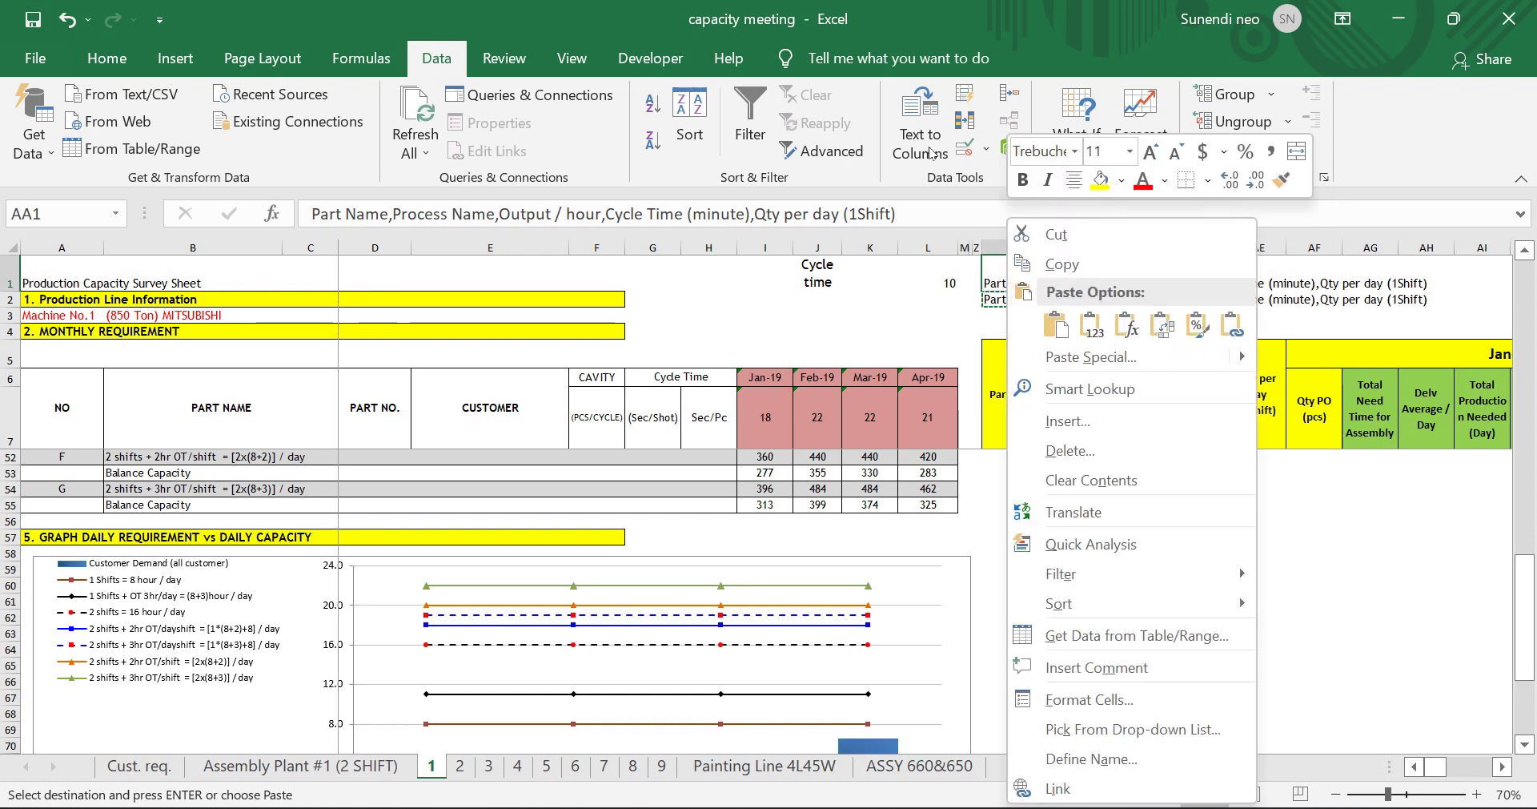
click(923, 104)
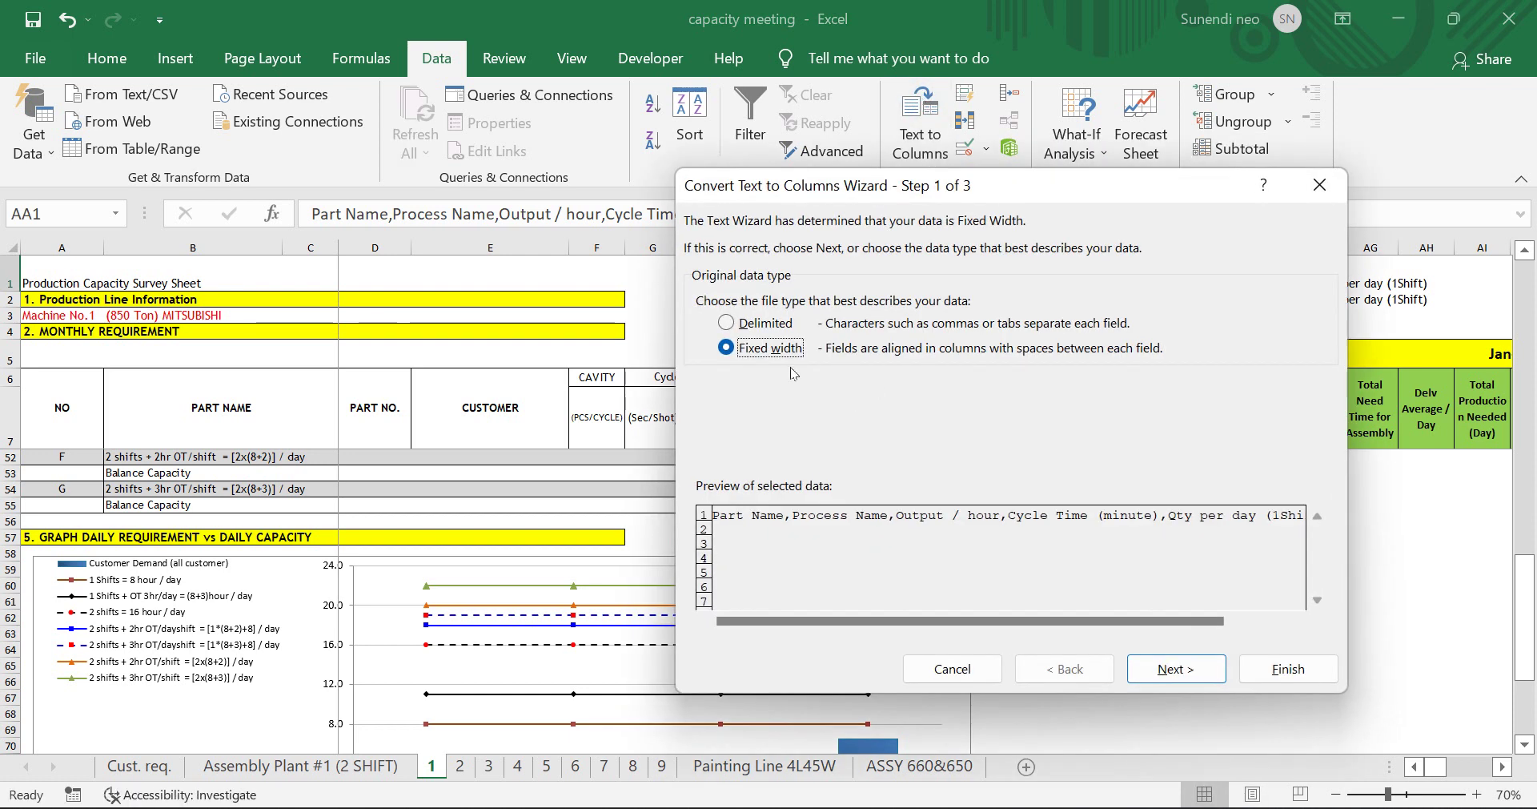
click(1183, 671)
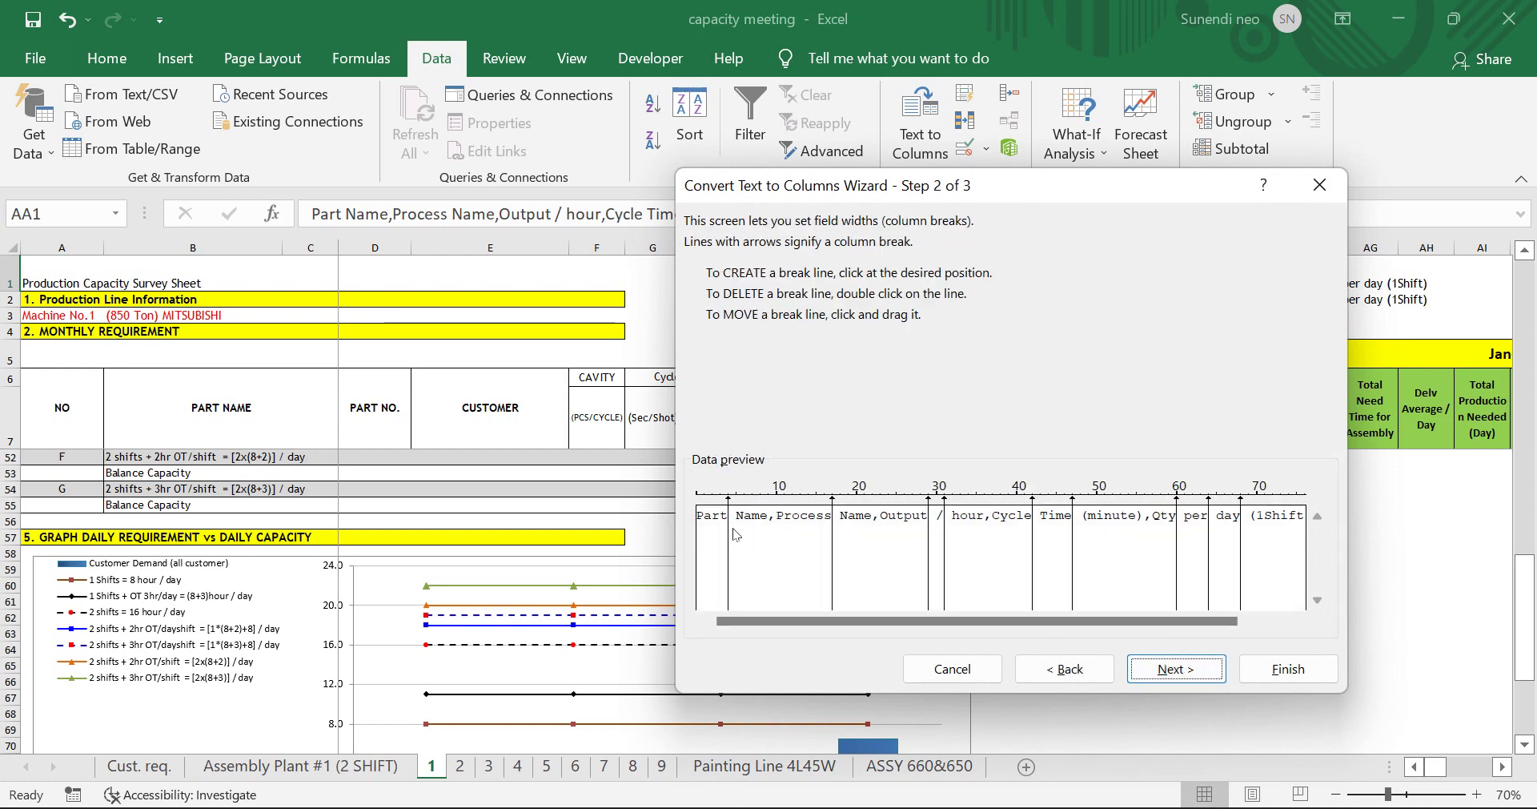
click(1067, 672)
click(745, 325)
click(1165, 670)
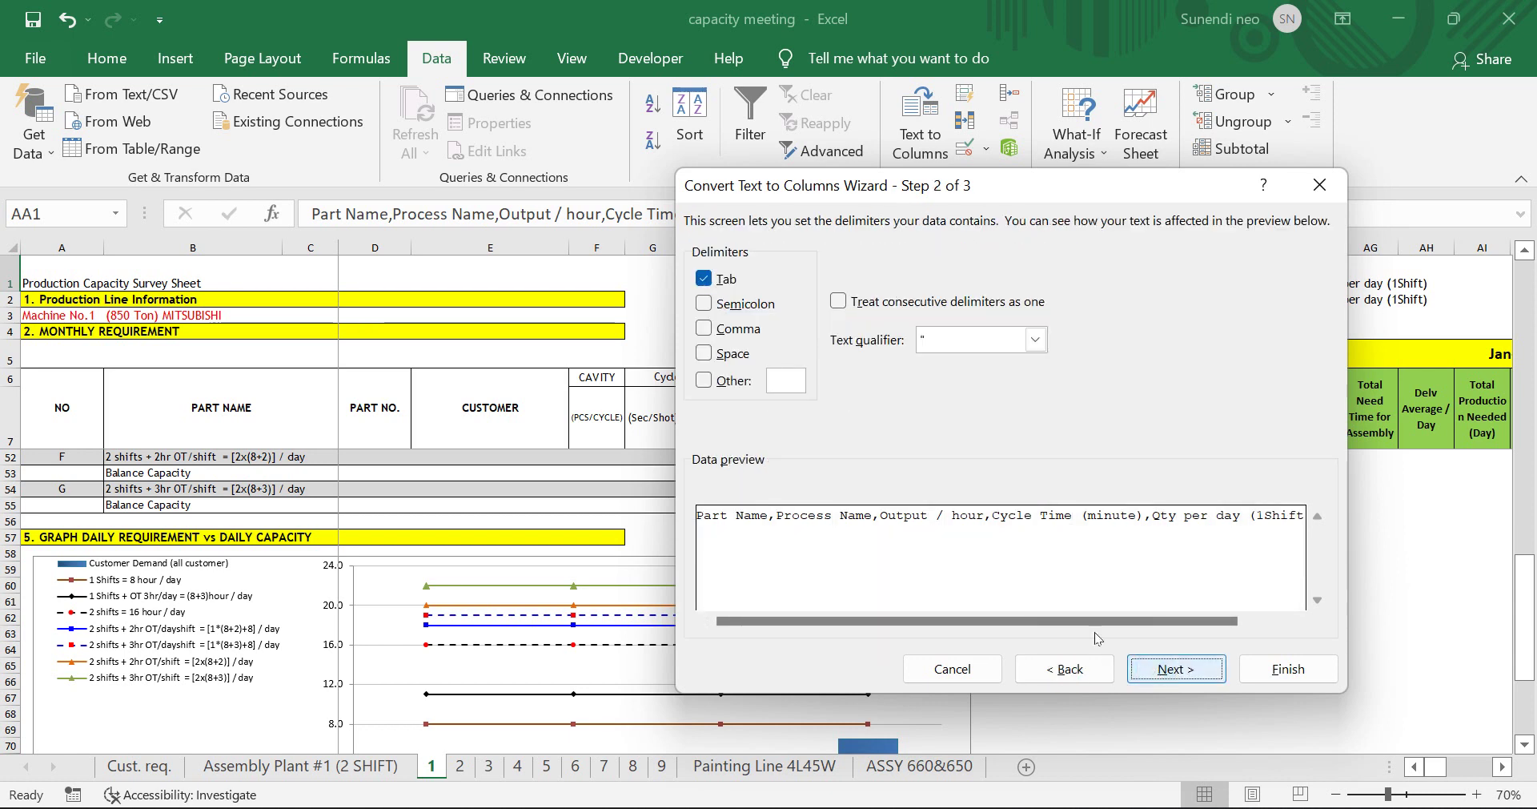
click(706, 329)
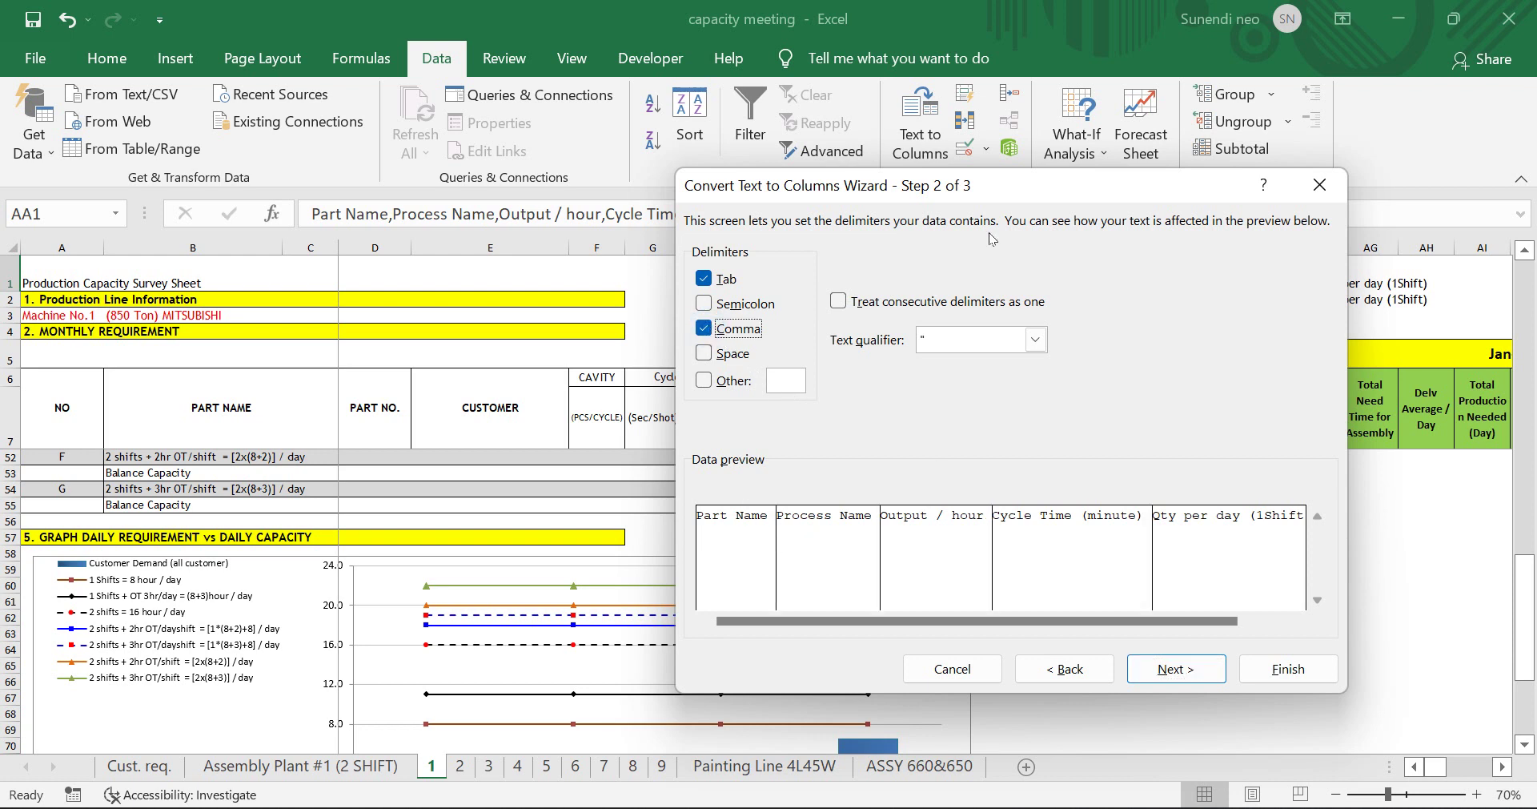
drag(994, 193, 1046, 385)
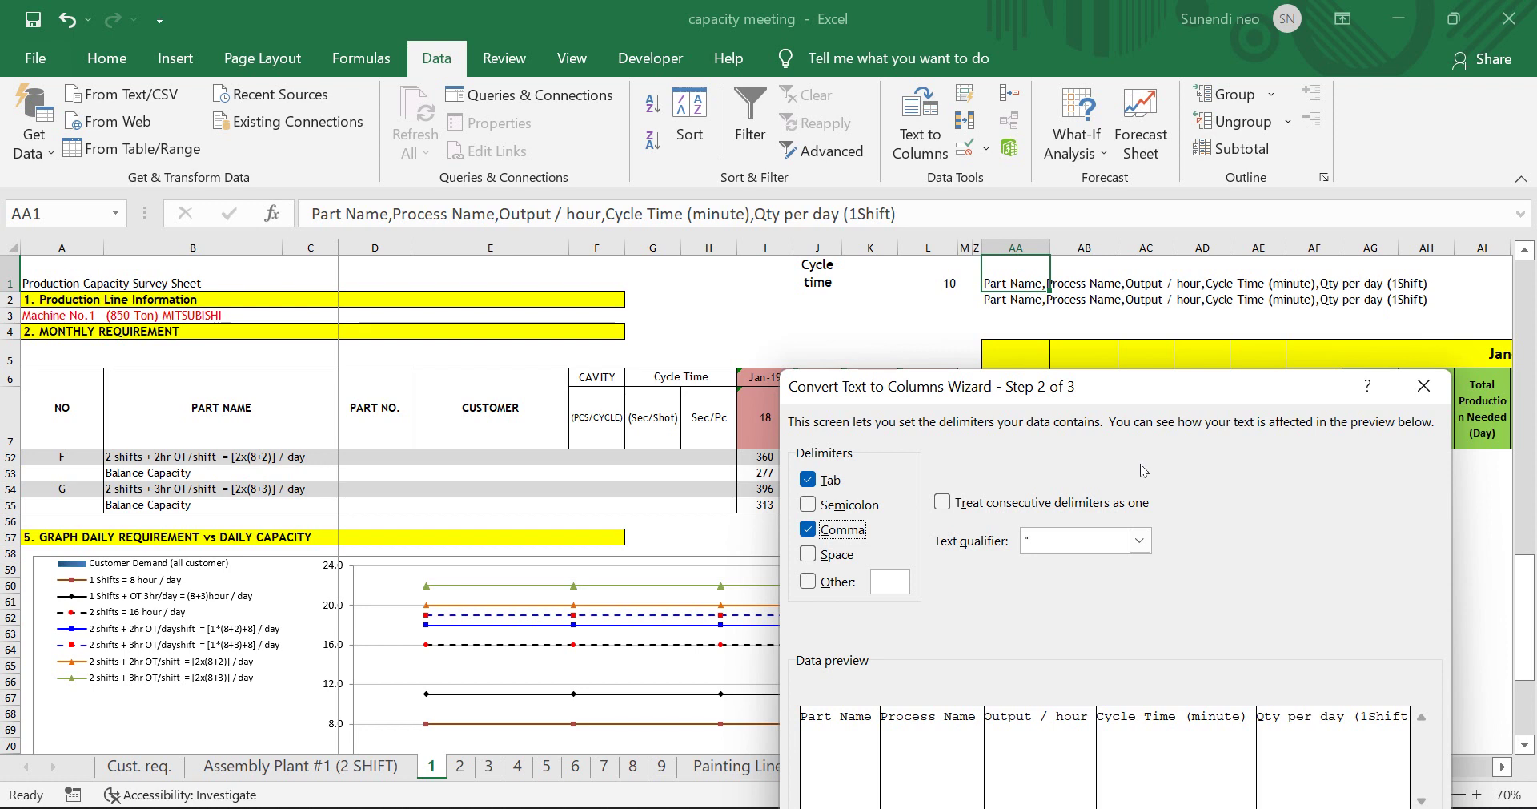
drag(1203, 389, 1151, 205)
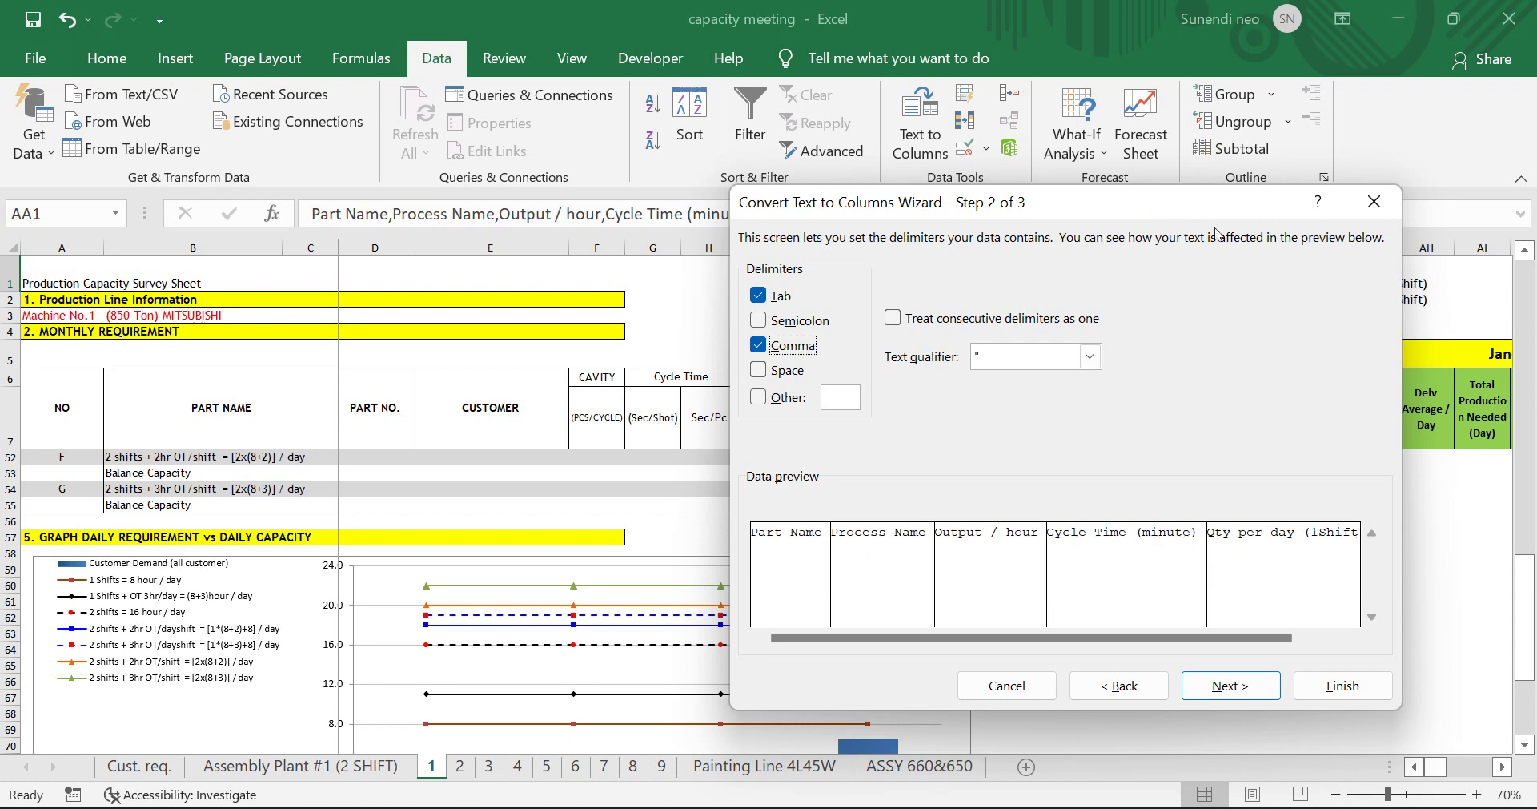
drag(1174, 202, 794, 153)
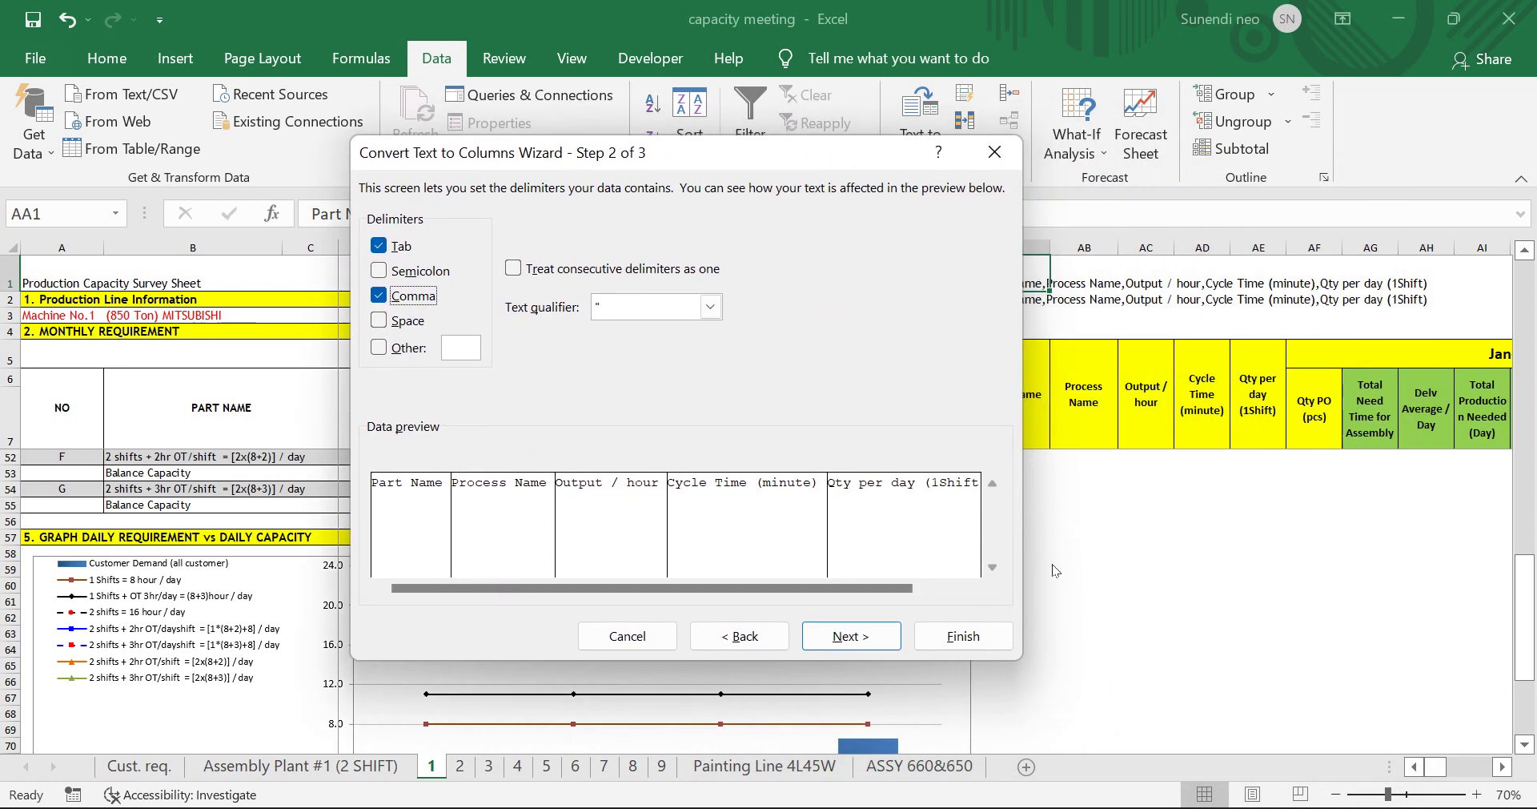
click(995, 153)
- Clear the contents of cells AA1 and AA2 and select AA1
key(Delete)
key(Down)
key(Delete)
click(1043, 264)
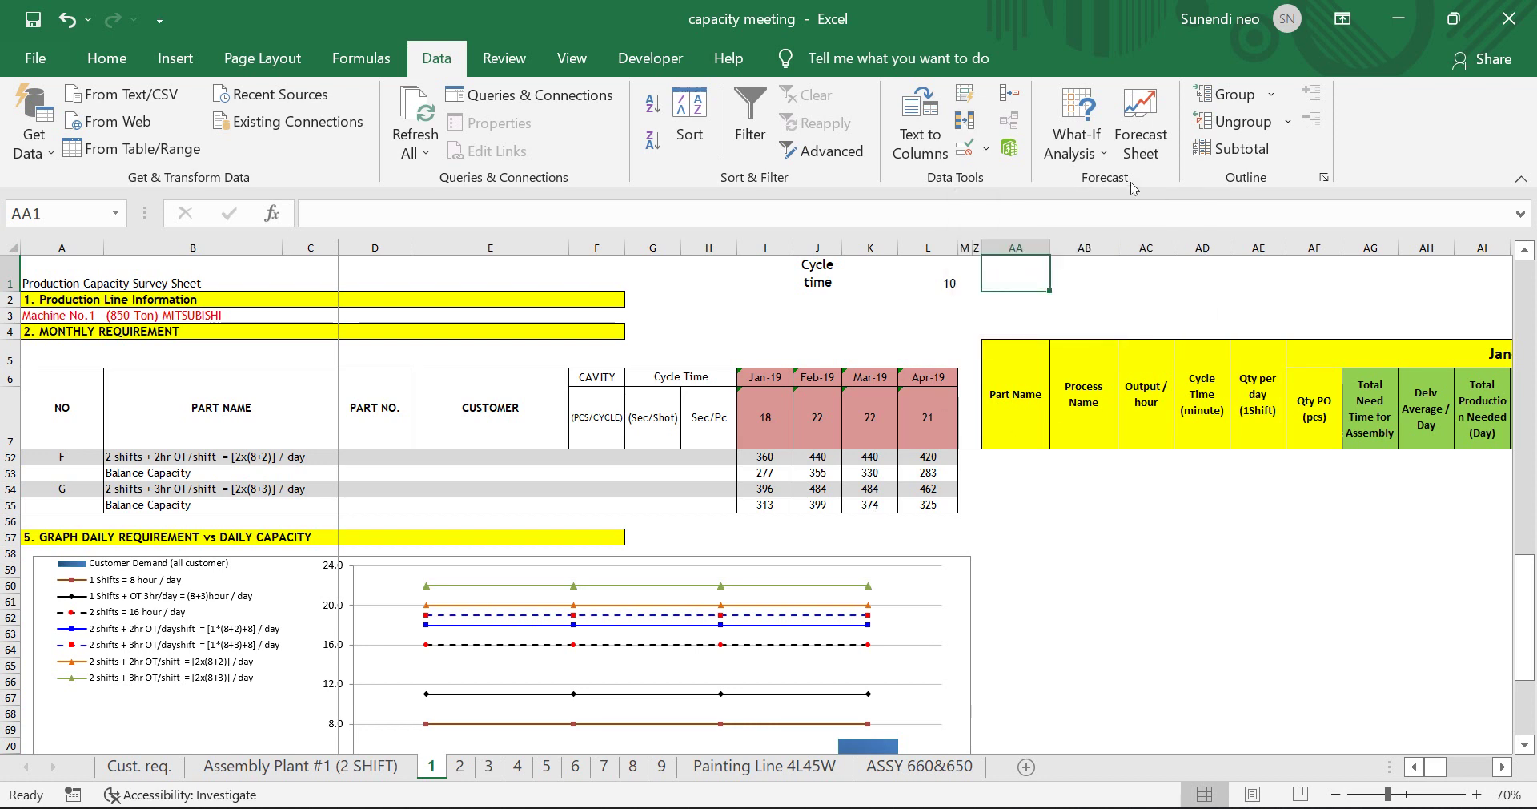
- Review the Data Validation settings, allowed value types, input message and error alert options for cell AA1, leaving them unchanged
click(987, 153)
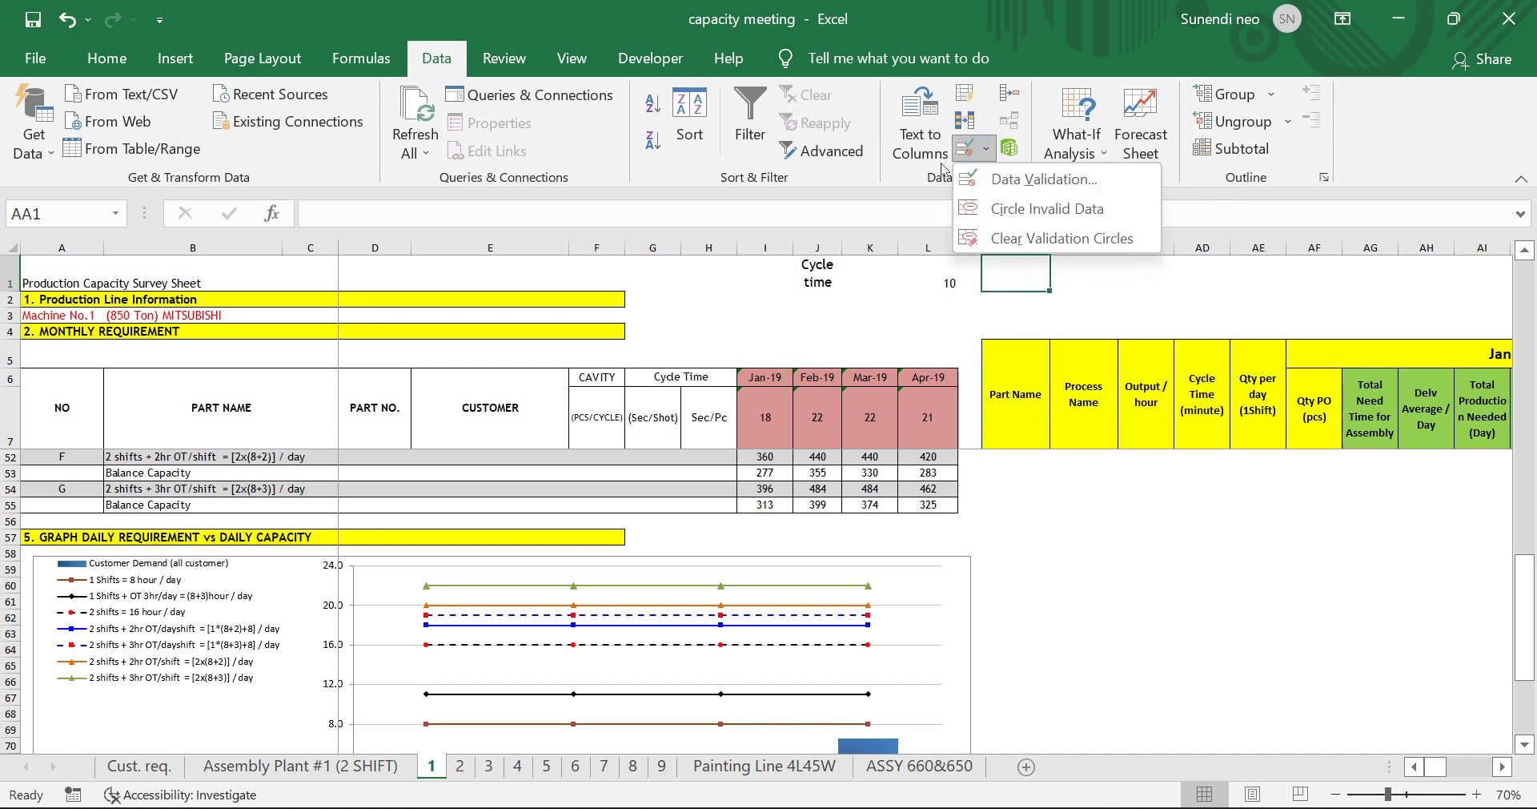
click(1013, 181)
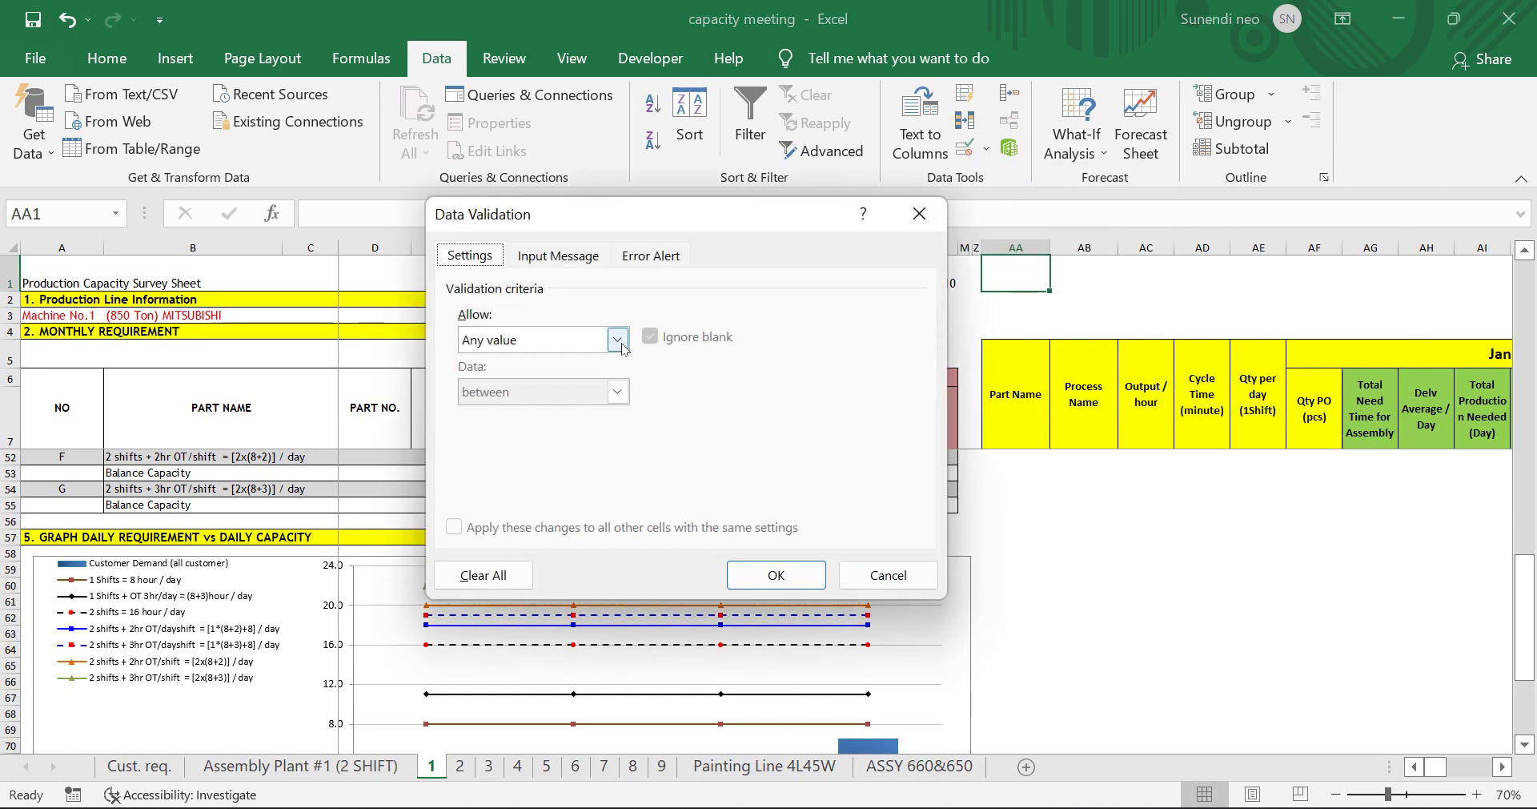
click(620, 343)
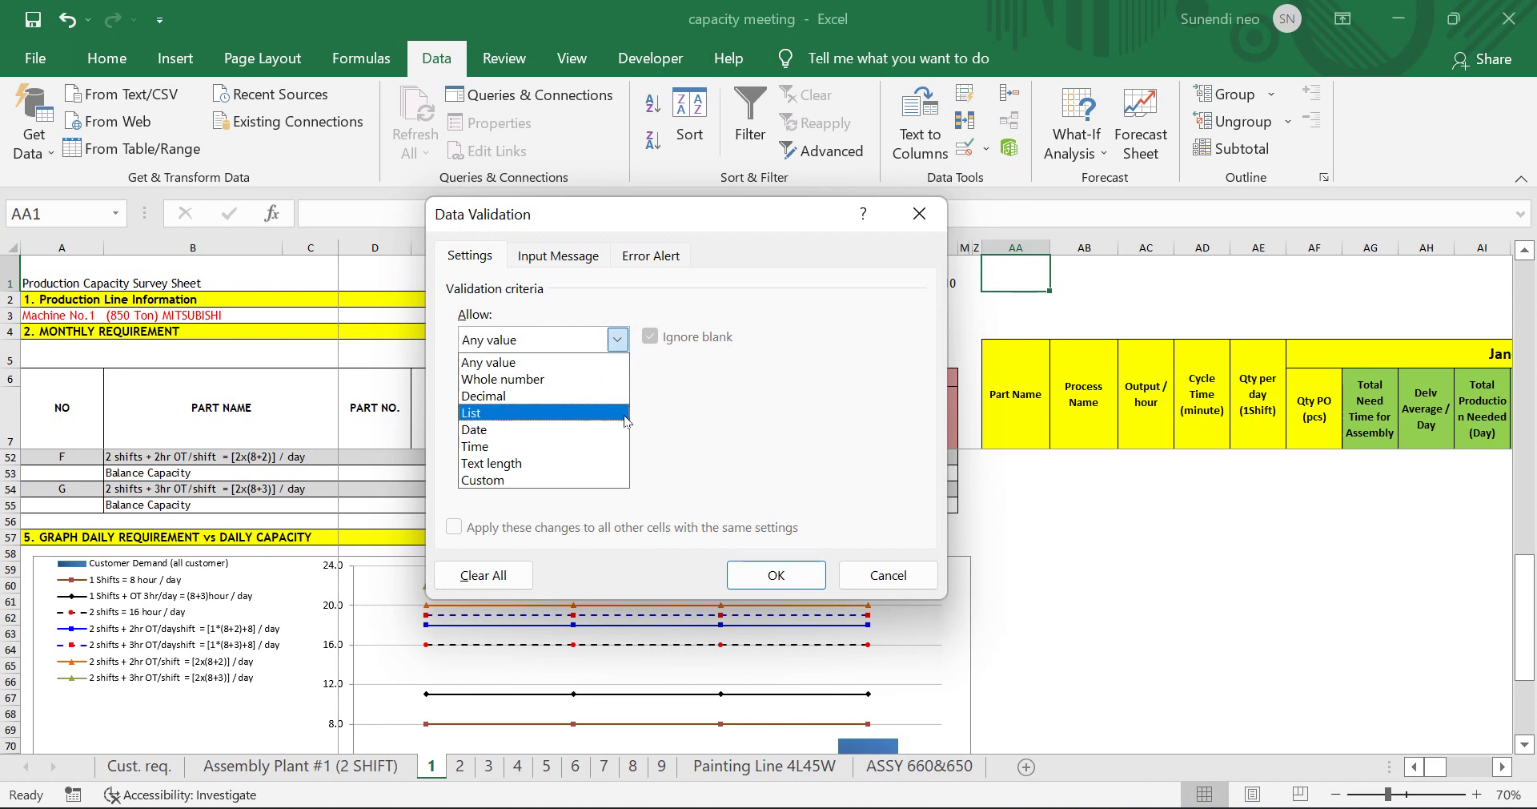
click(730, 317)
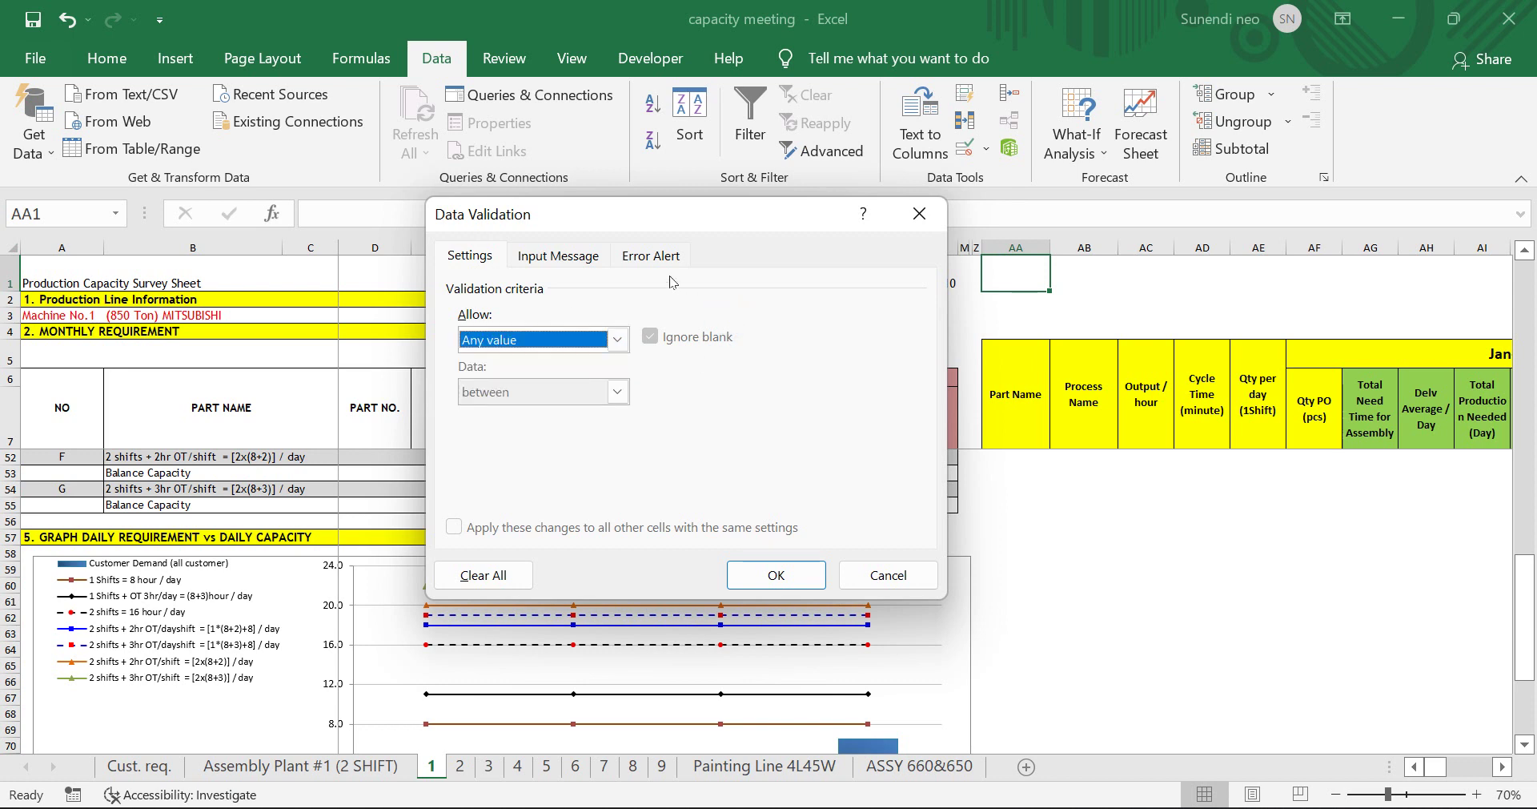
click(570, 258)
click(641, 250)
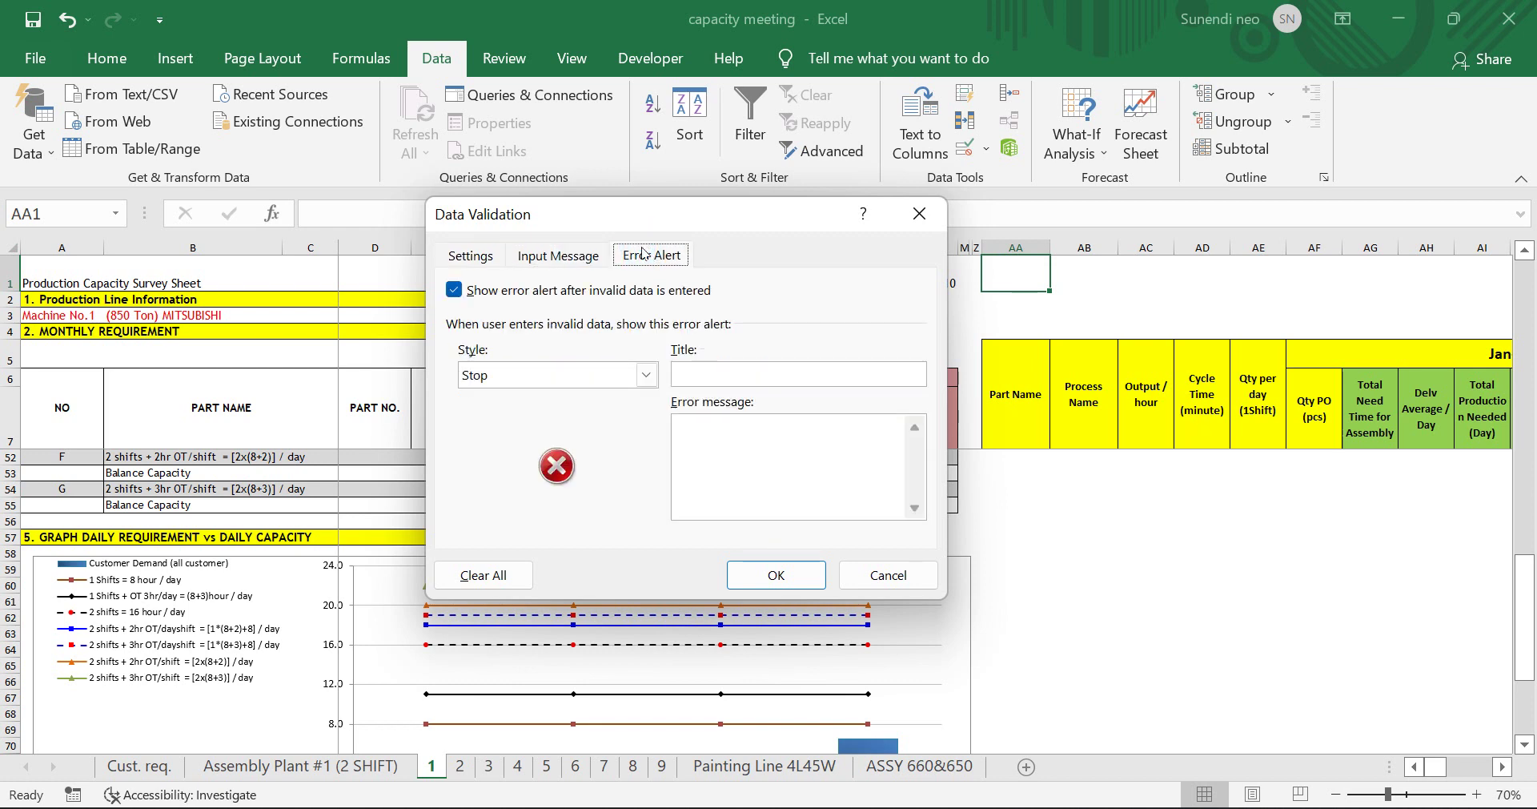
click(919, 213)
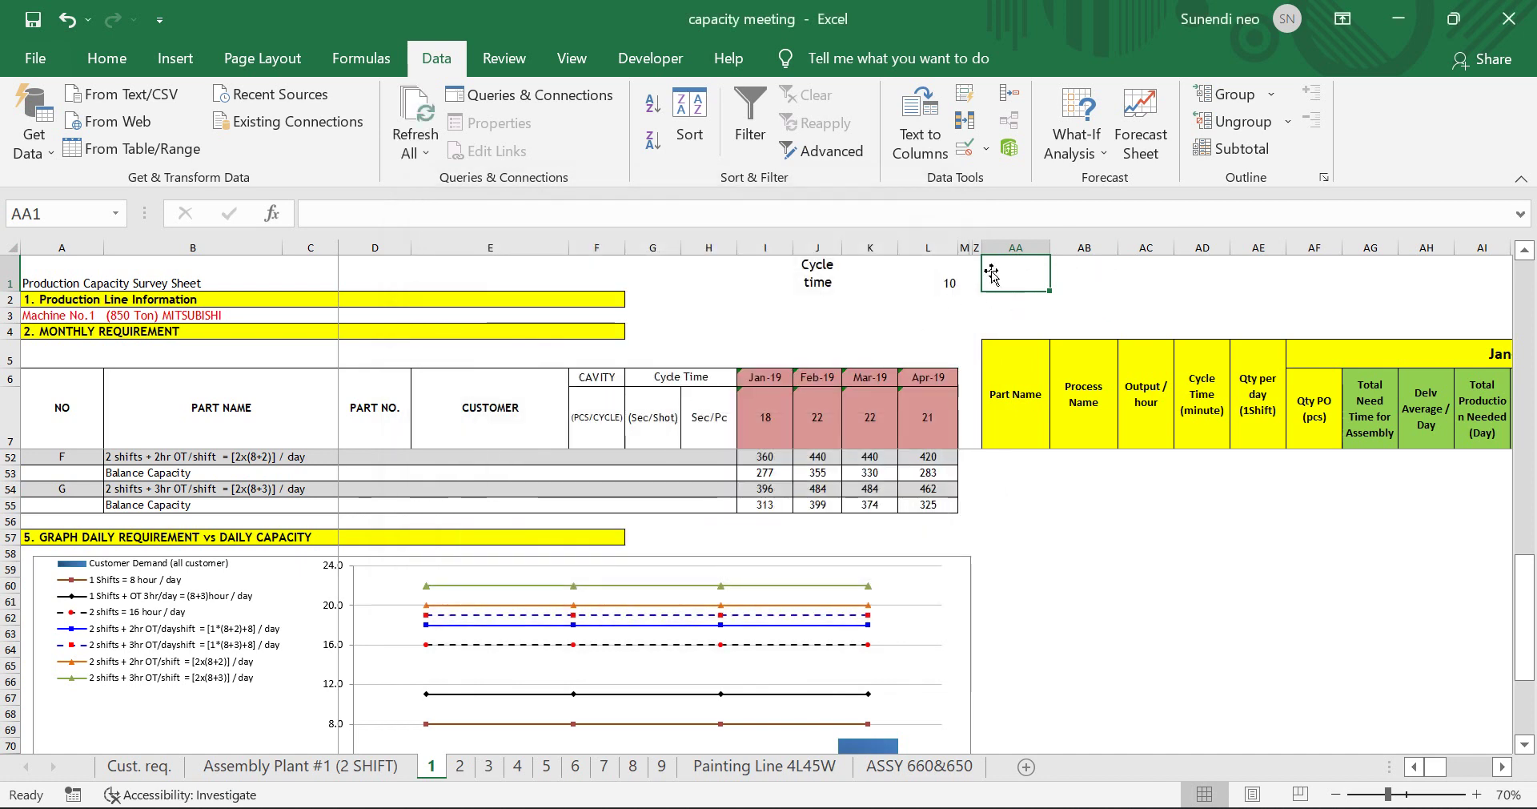
- Clear the contents of the range J1:AA2 and select cell J1
drag(823, 290, 1007, 298)
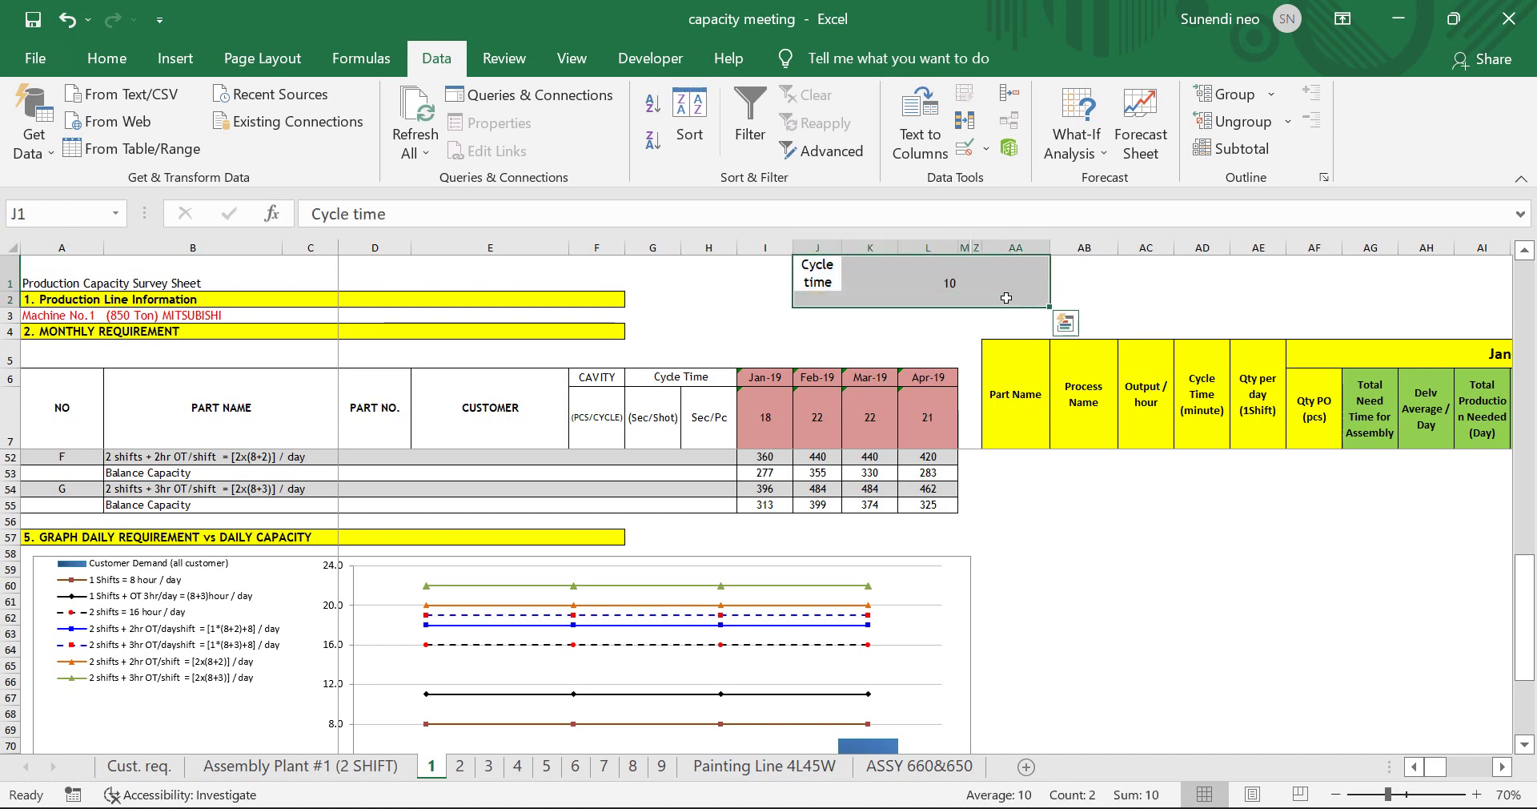
key(Delete)
click(826, 281)
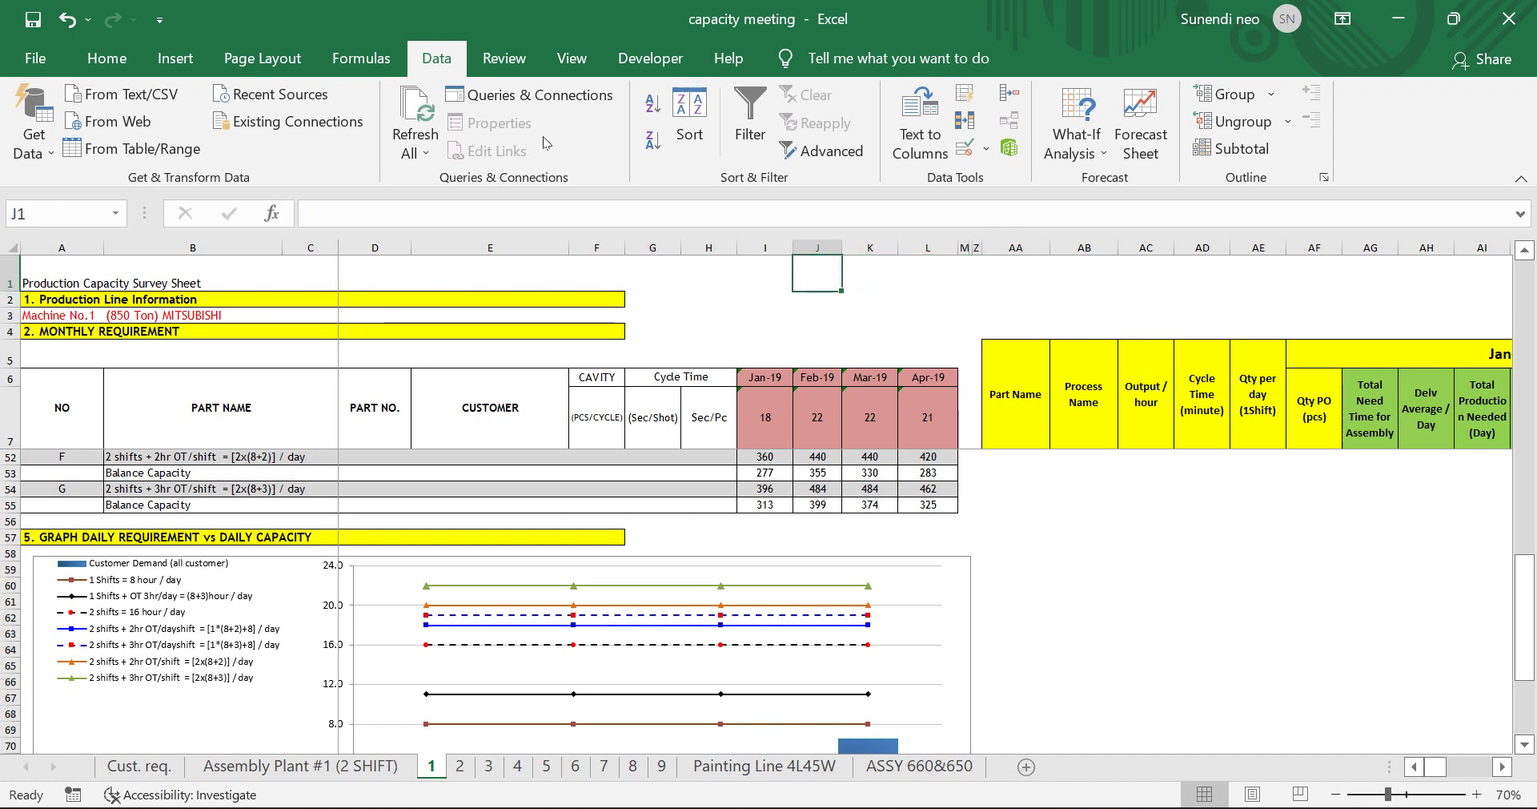
- Show the worksheet gridlines and hide them again
click(508, 60)
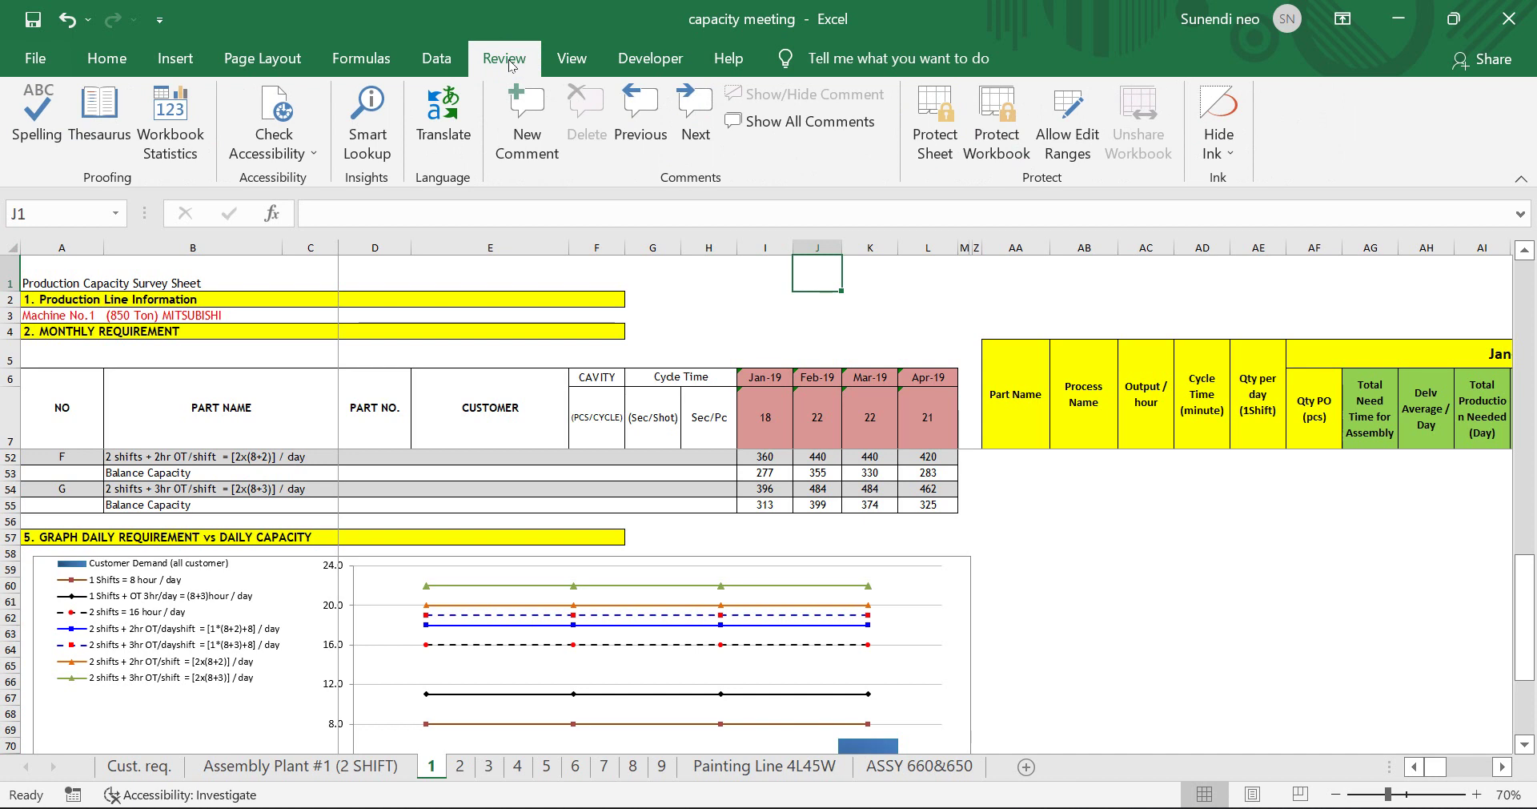
click(572, 62)
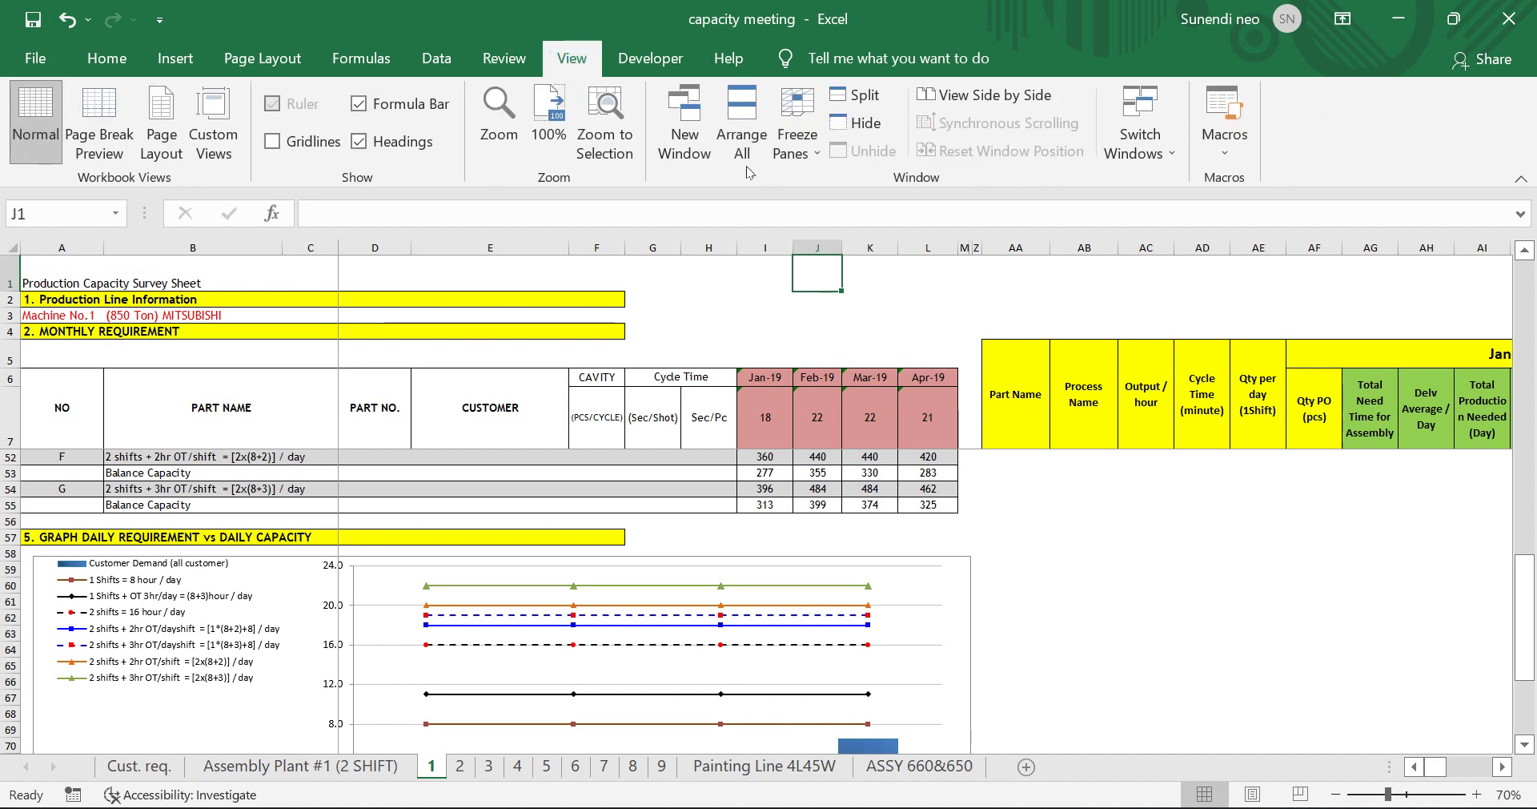
click(272, 144)
click(272, 143)
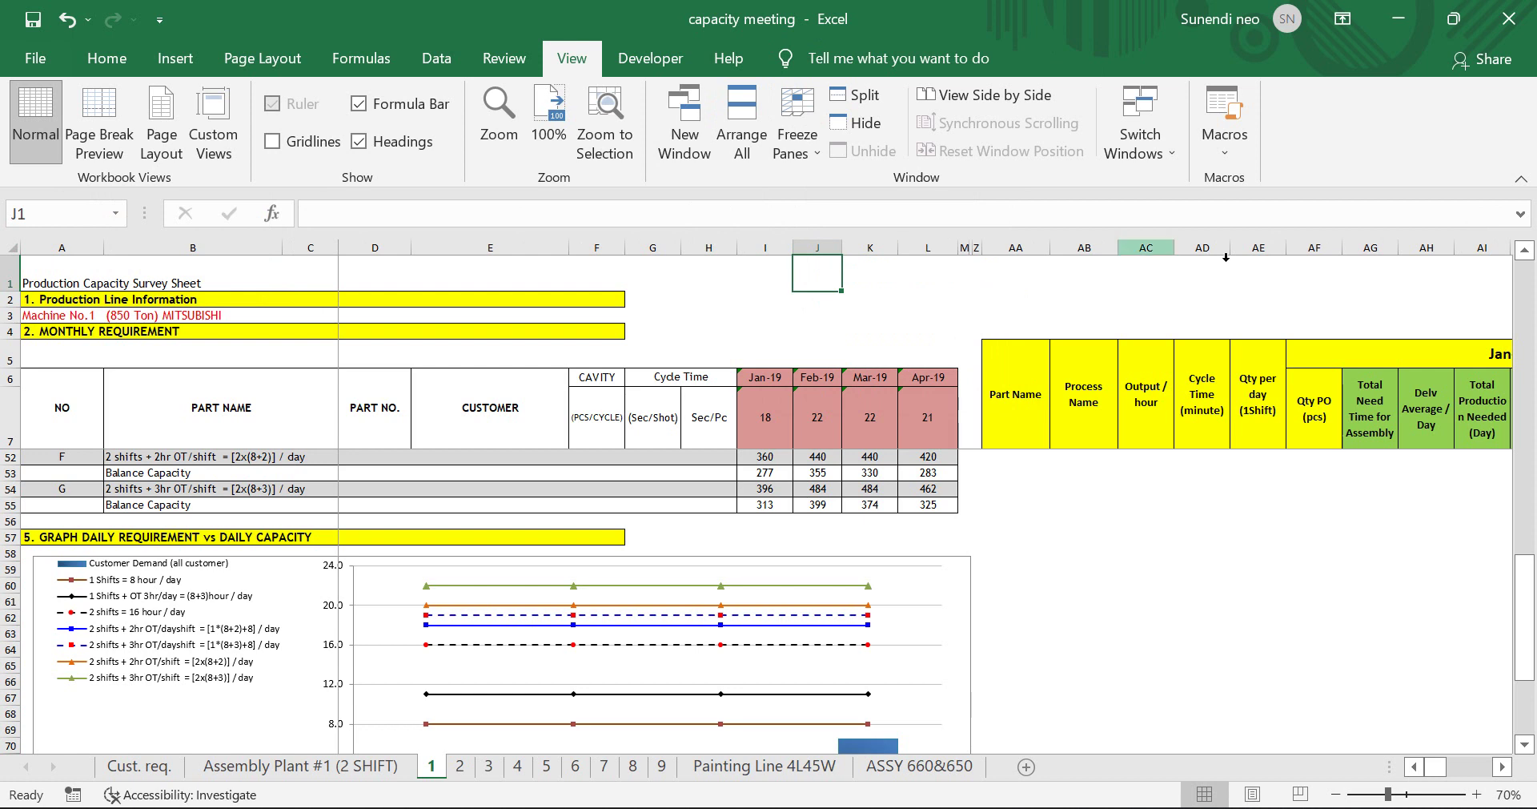
- Switch the Developer tab off and back on in the ribbon customization options and accept the settings
click(668, 61)
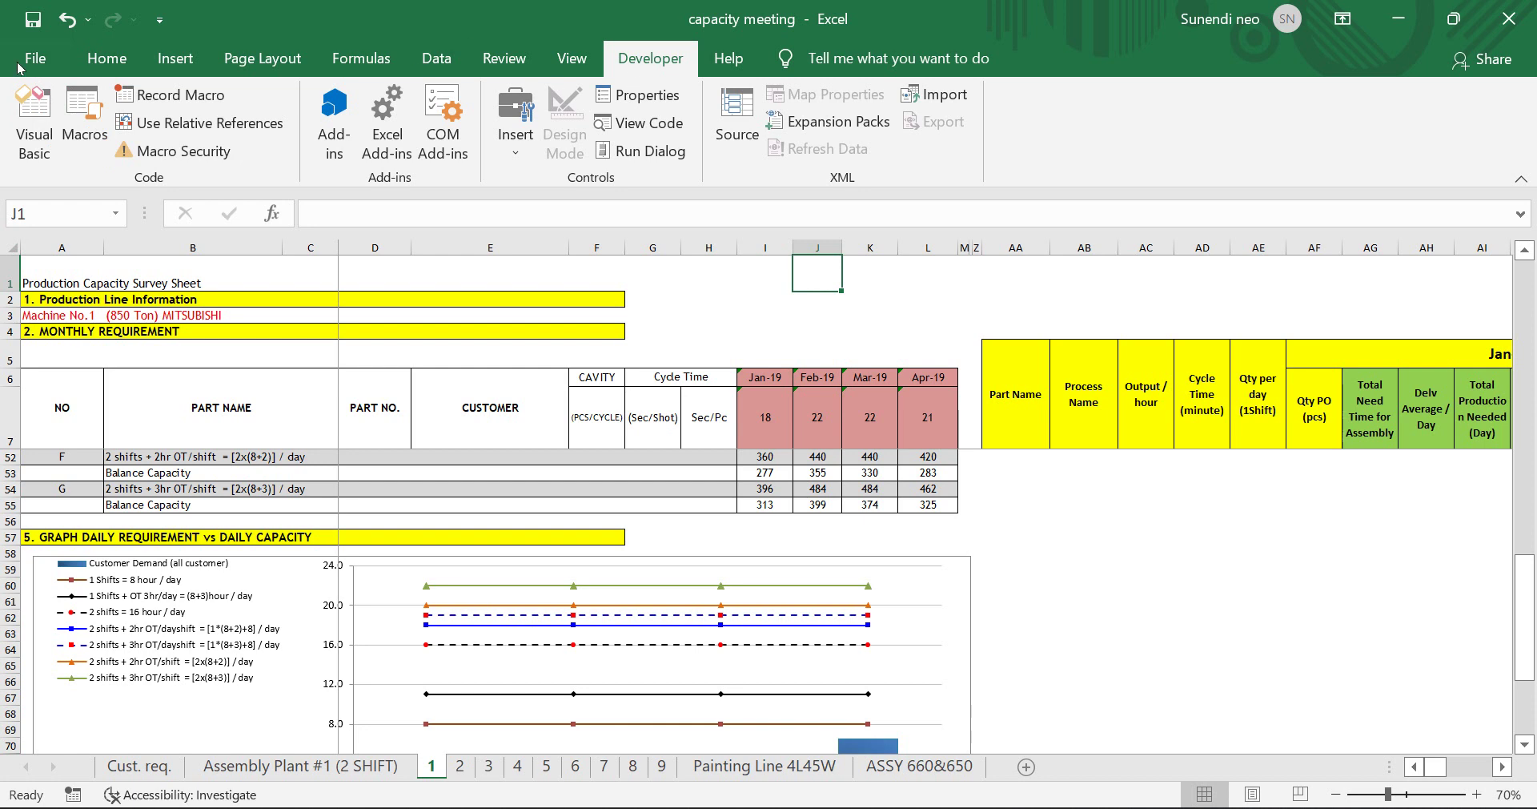
click(51, 64)
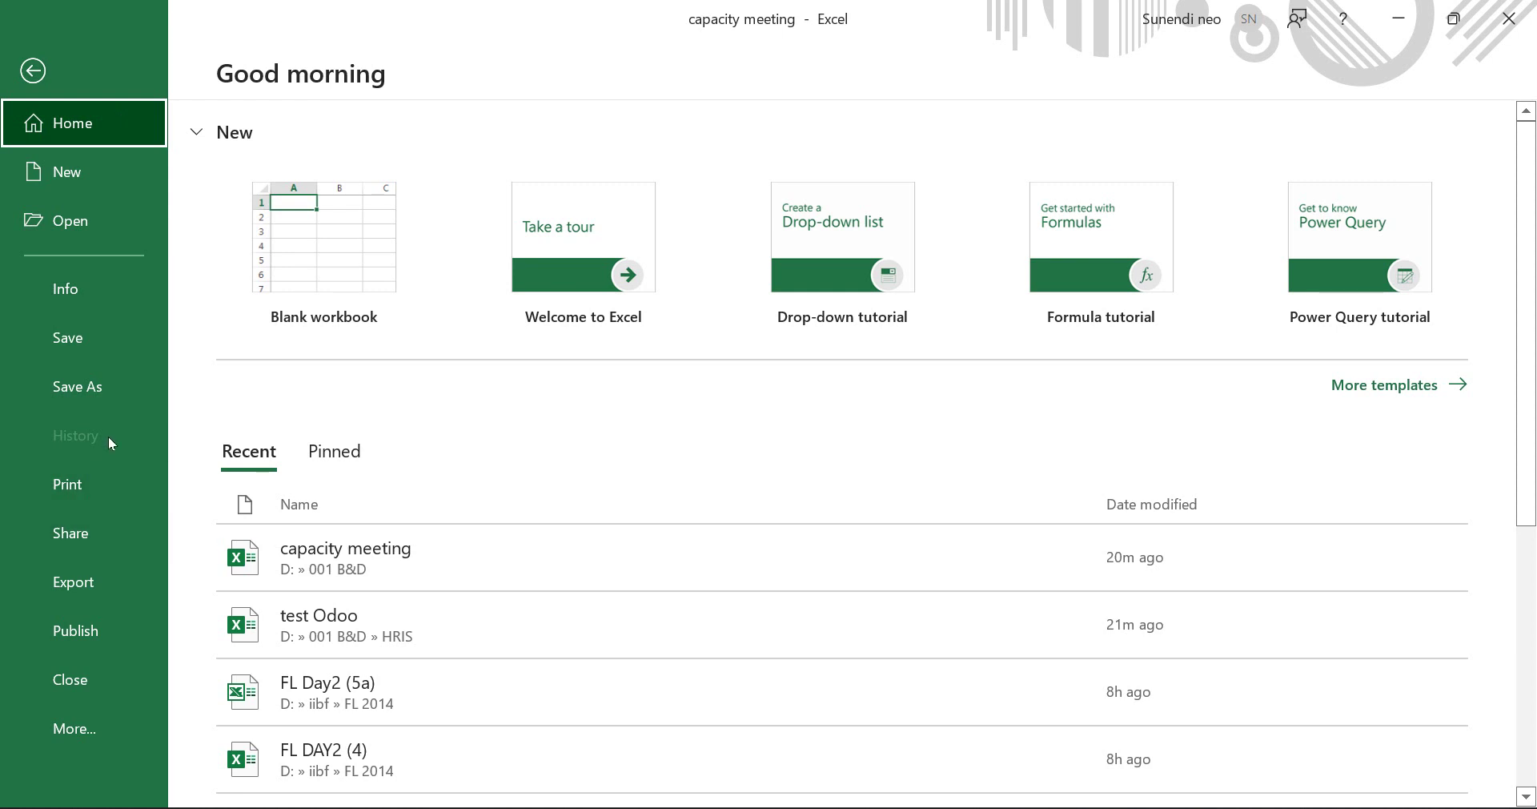
click(87, 729)
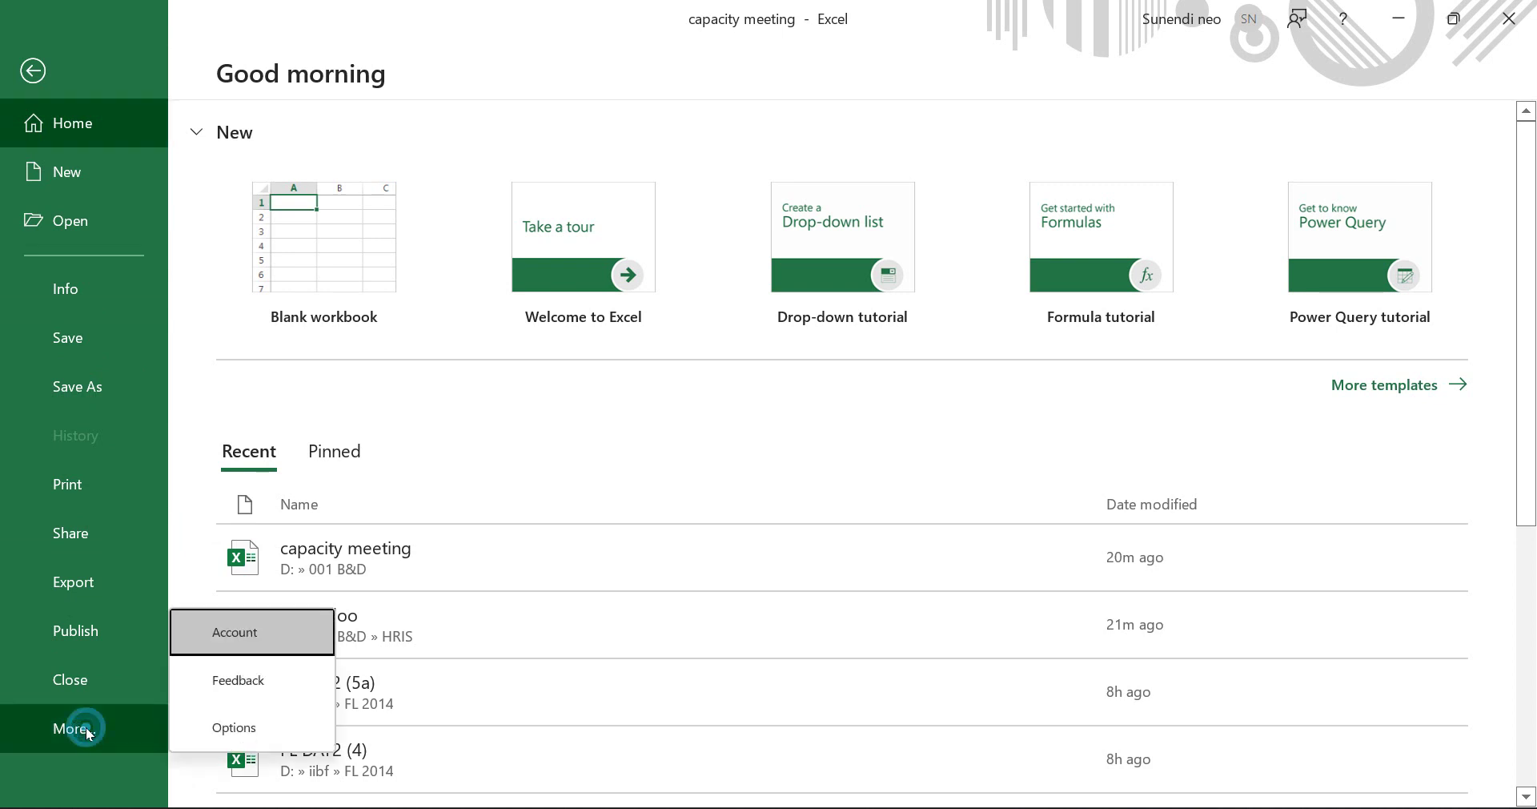
click(236, 730)
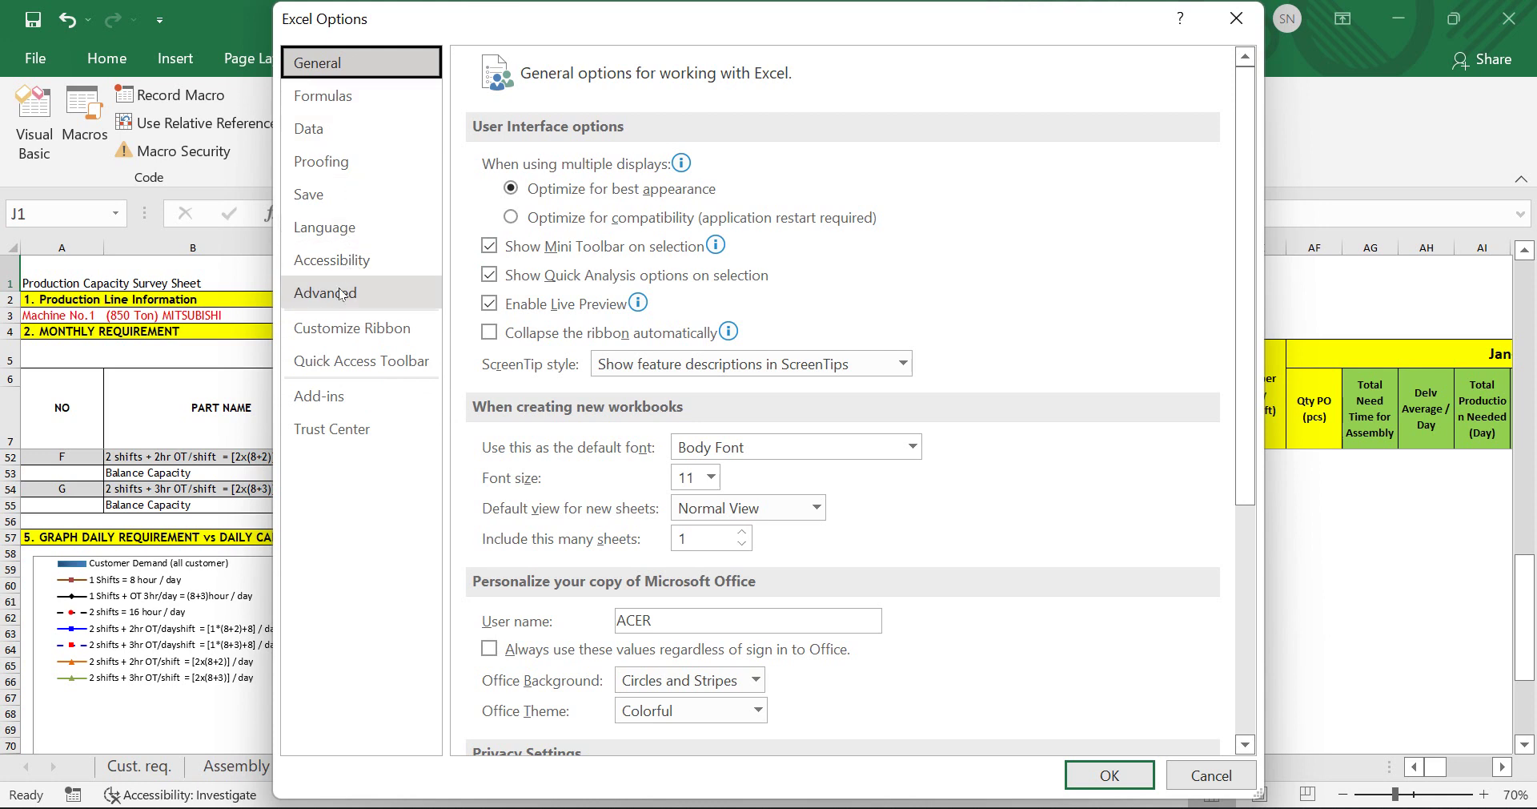
click(337, 330)
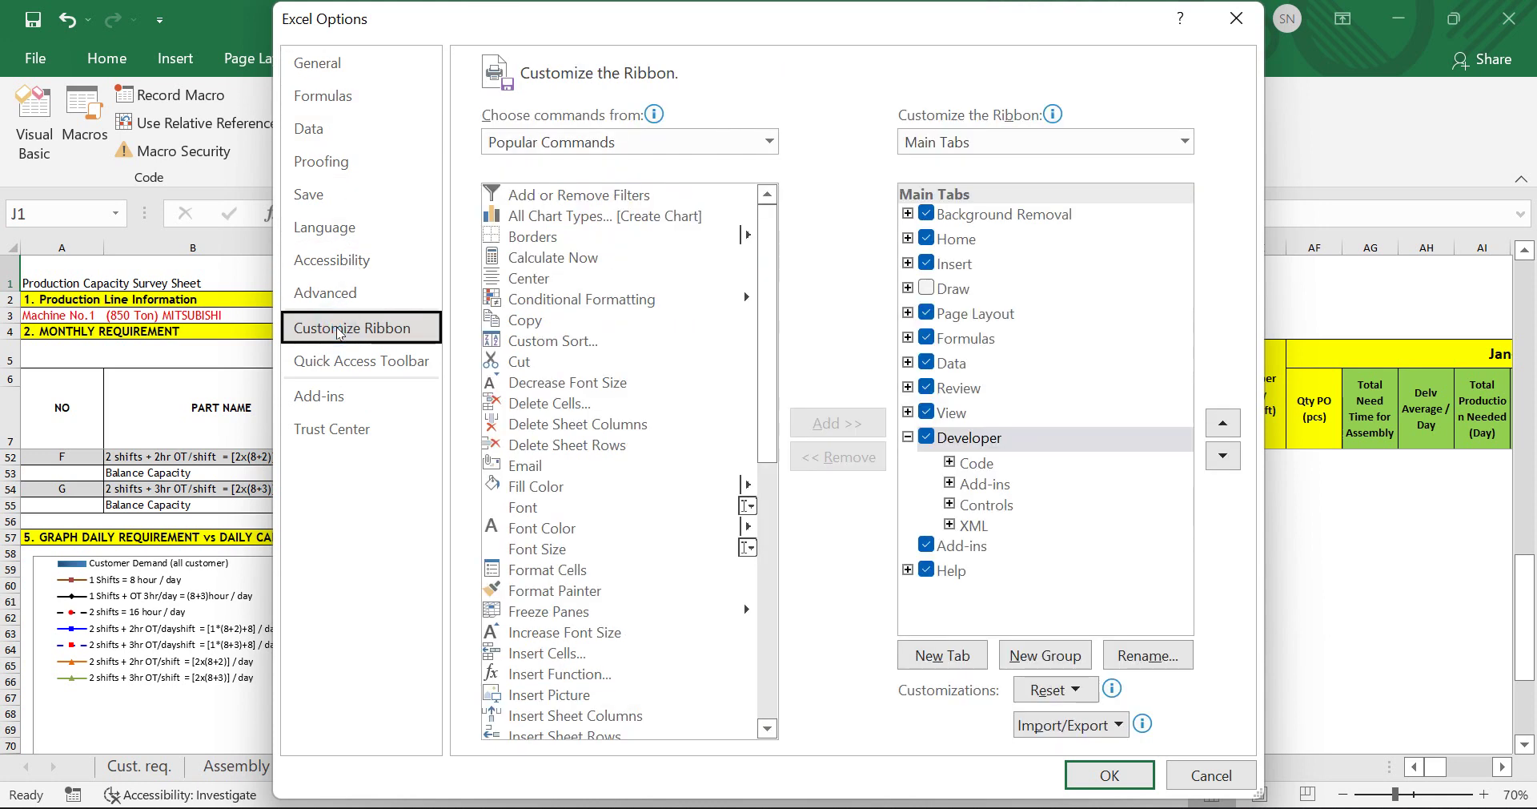
drag(767, 428, 767, 484)
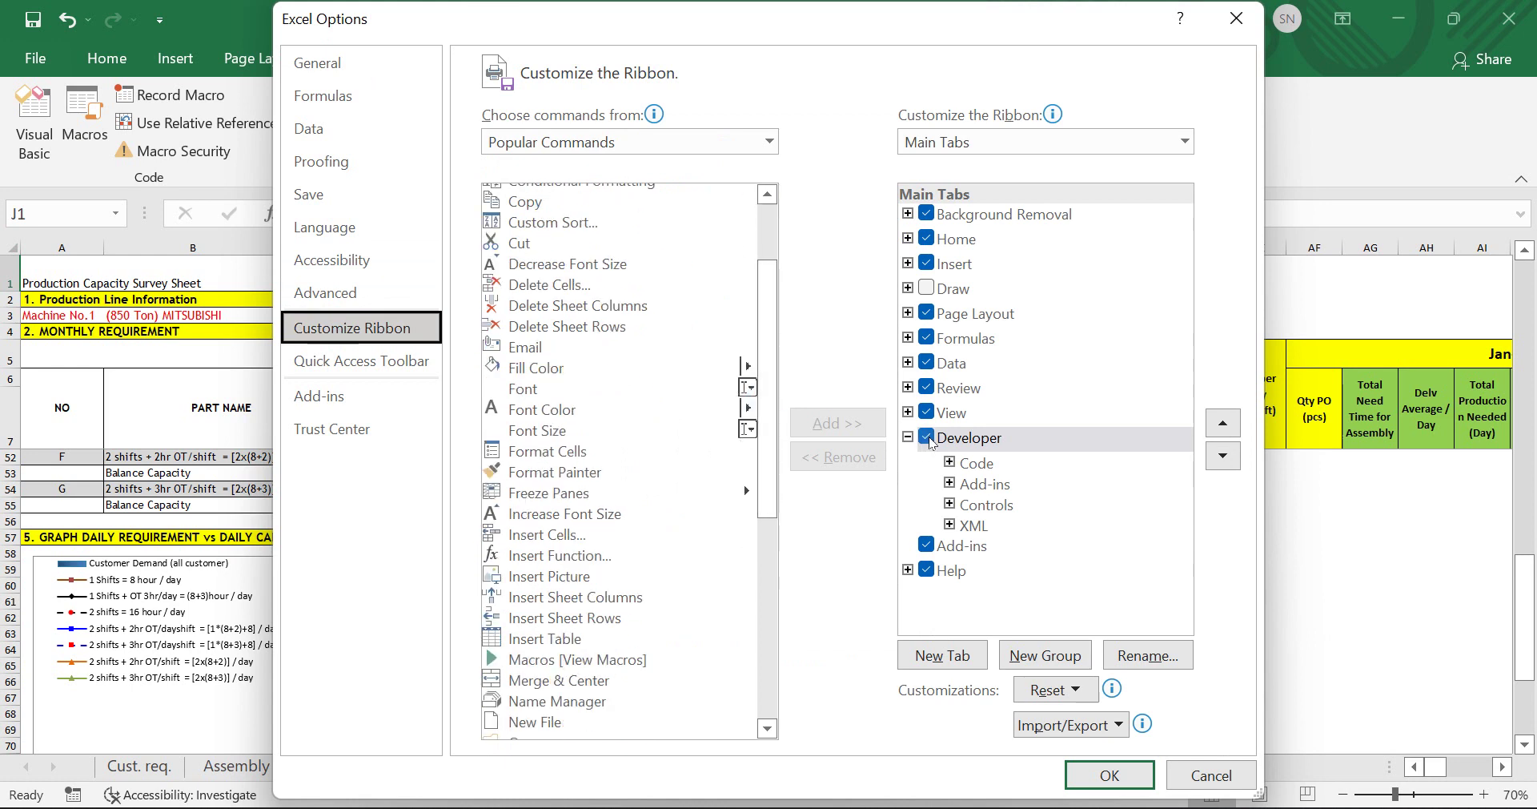
click(927, 438)
click(927, 438)
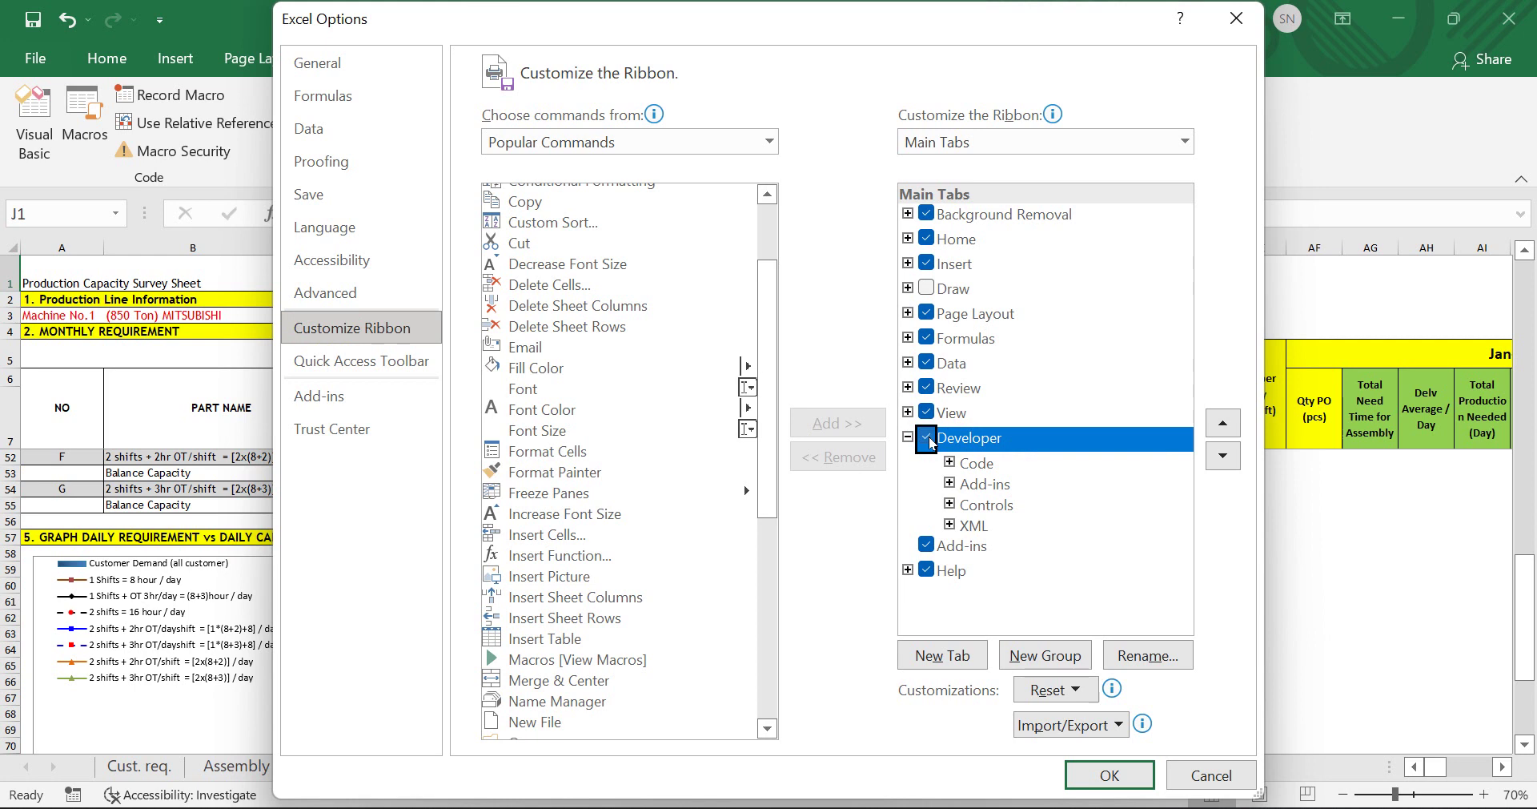
click(1106, 775)
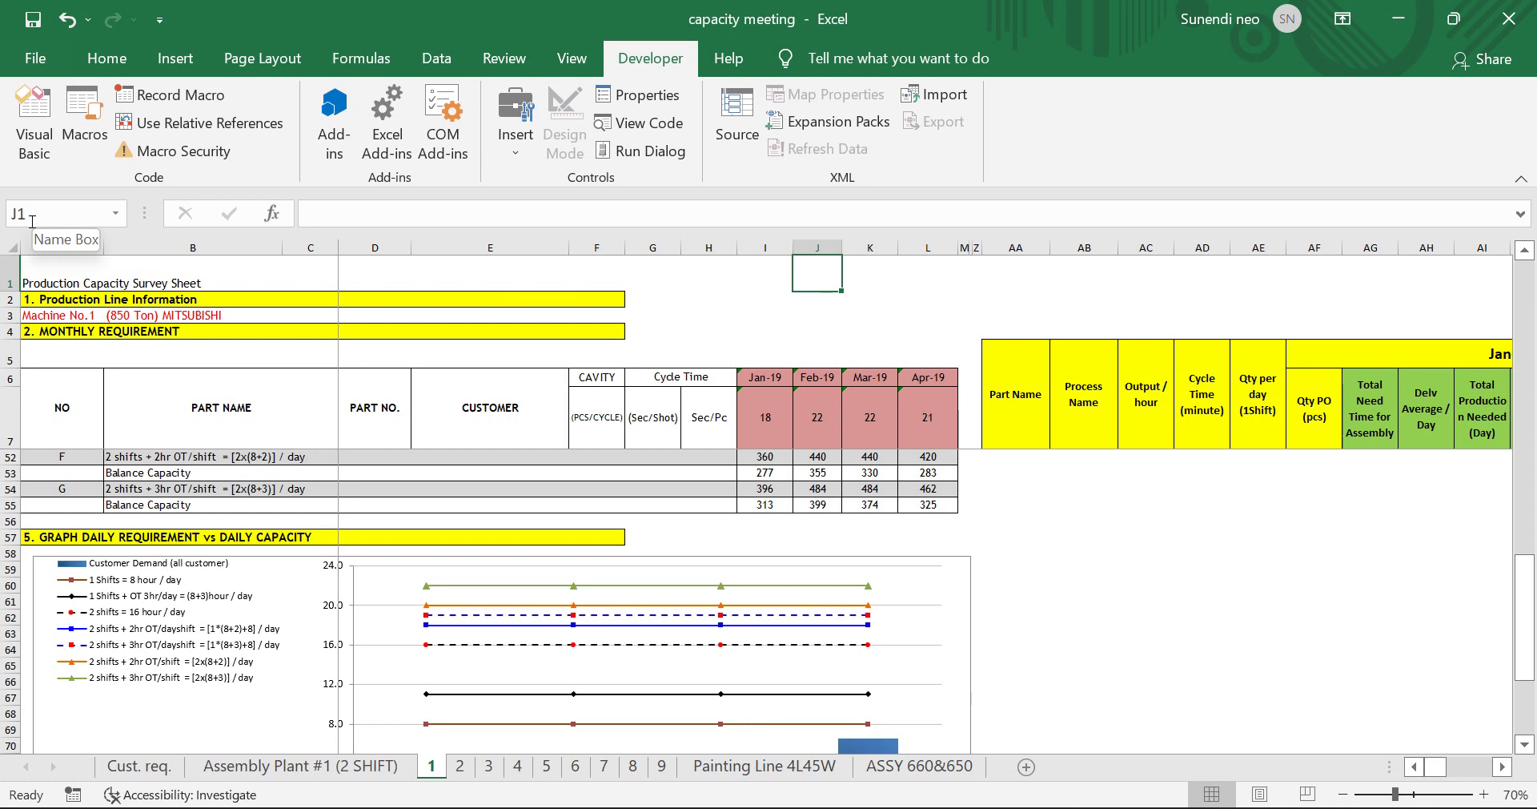
- Enter "cell/ box" in cell J1 and clear it again
text(c)
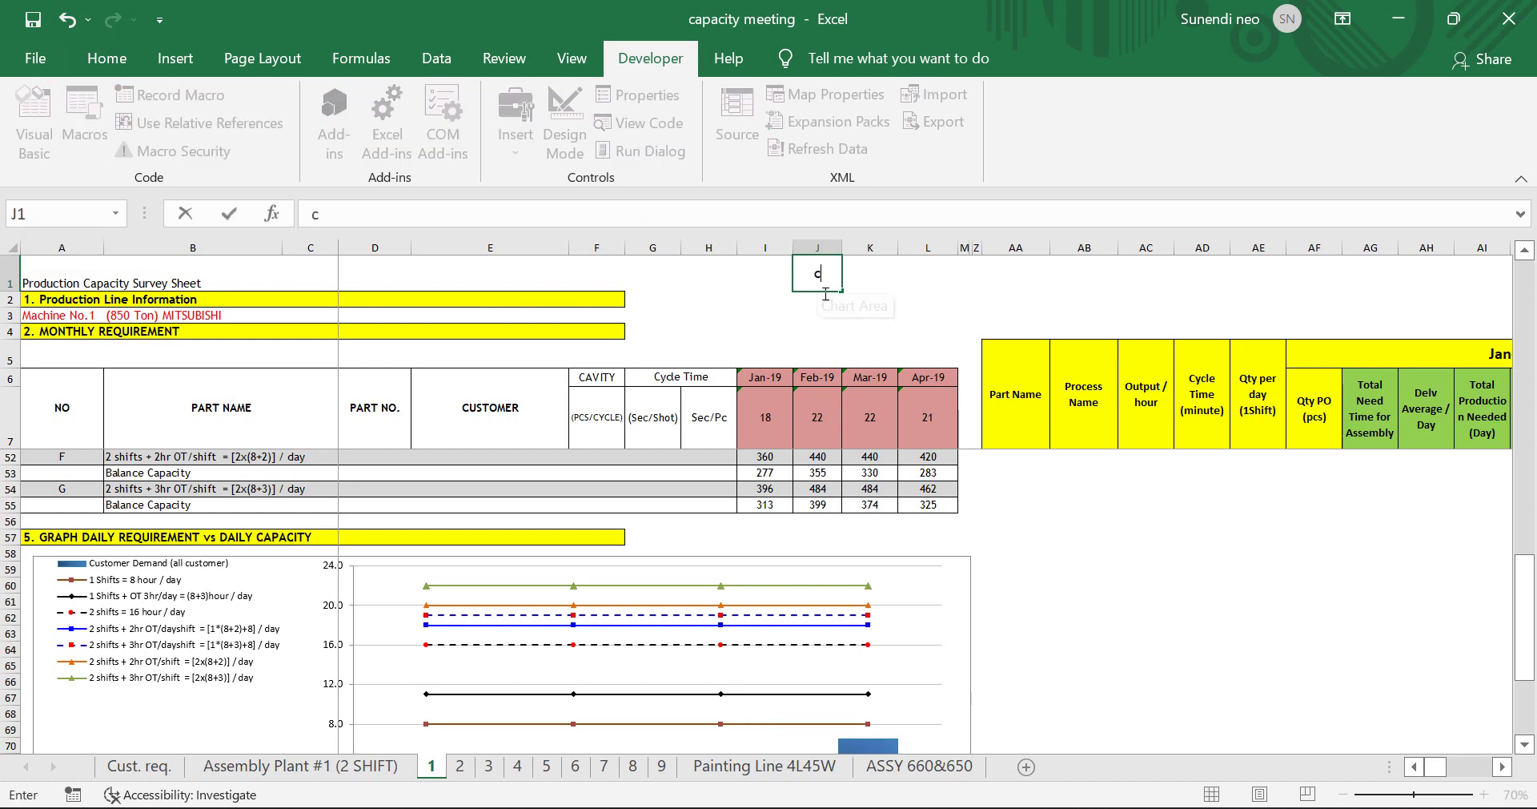
text(ell/ box)
key(Return)
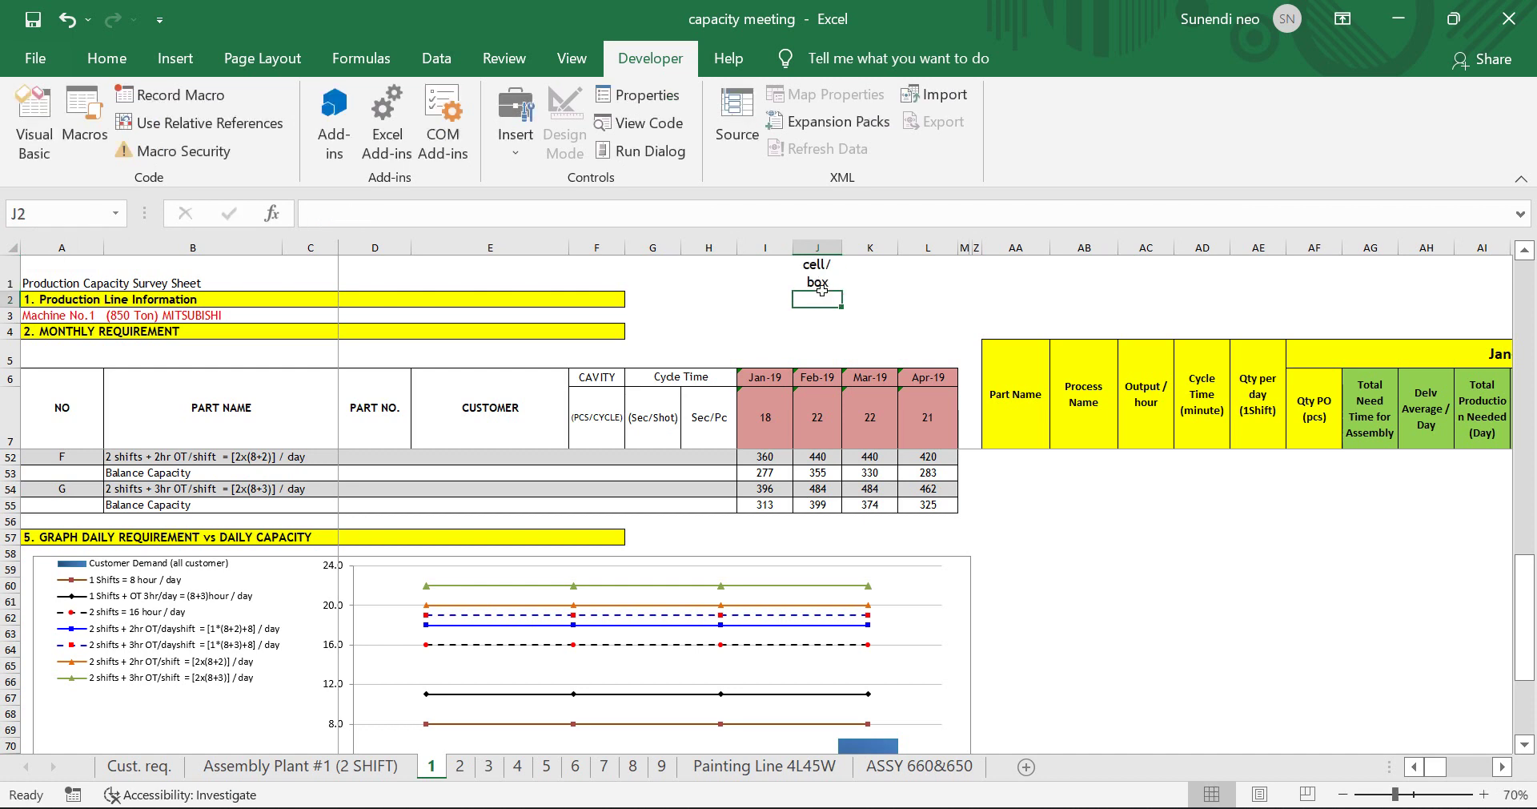
click(821, 286)
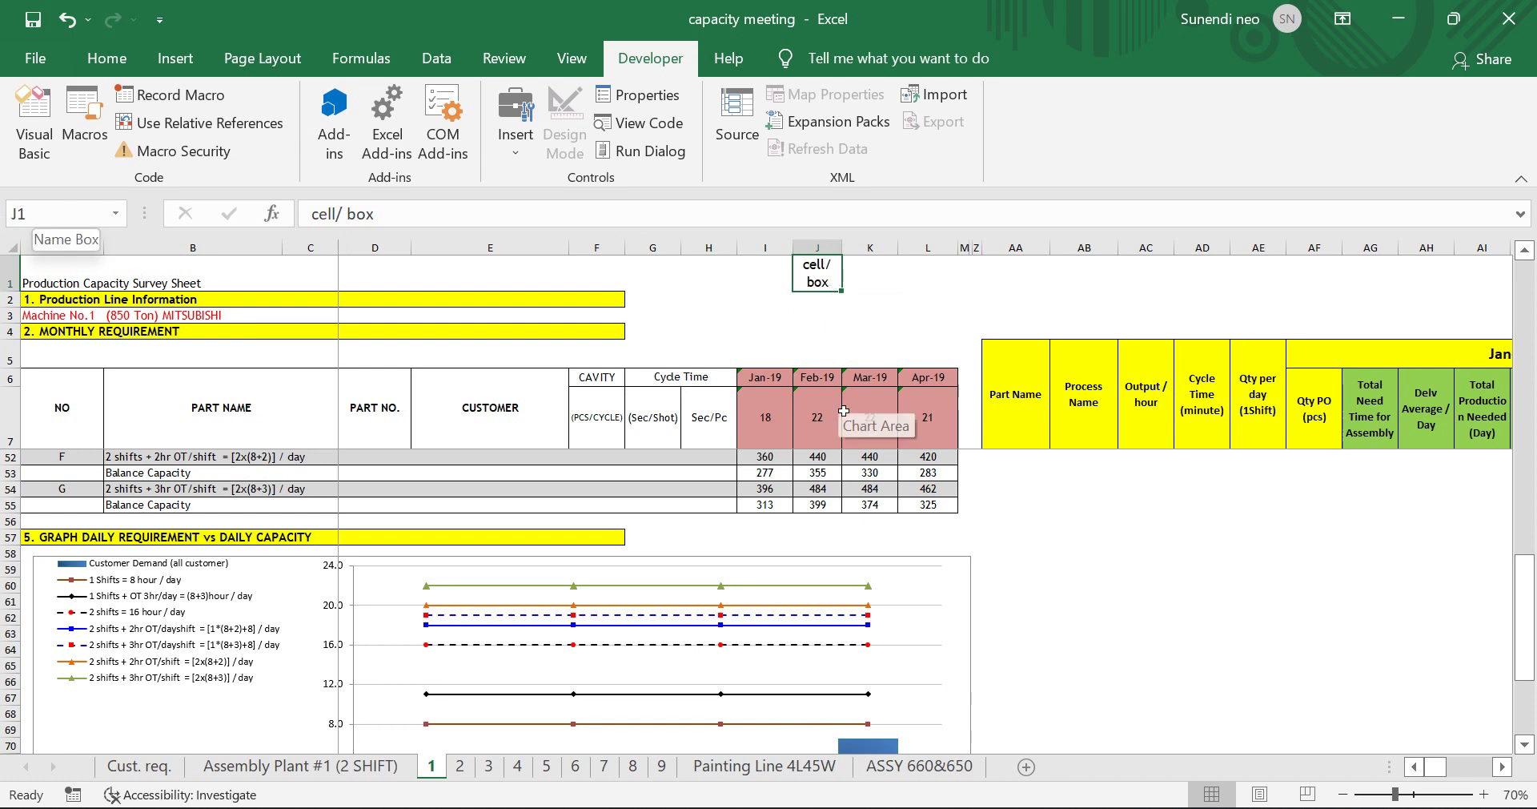
key(Delete)
key(Right)
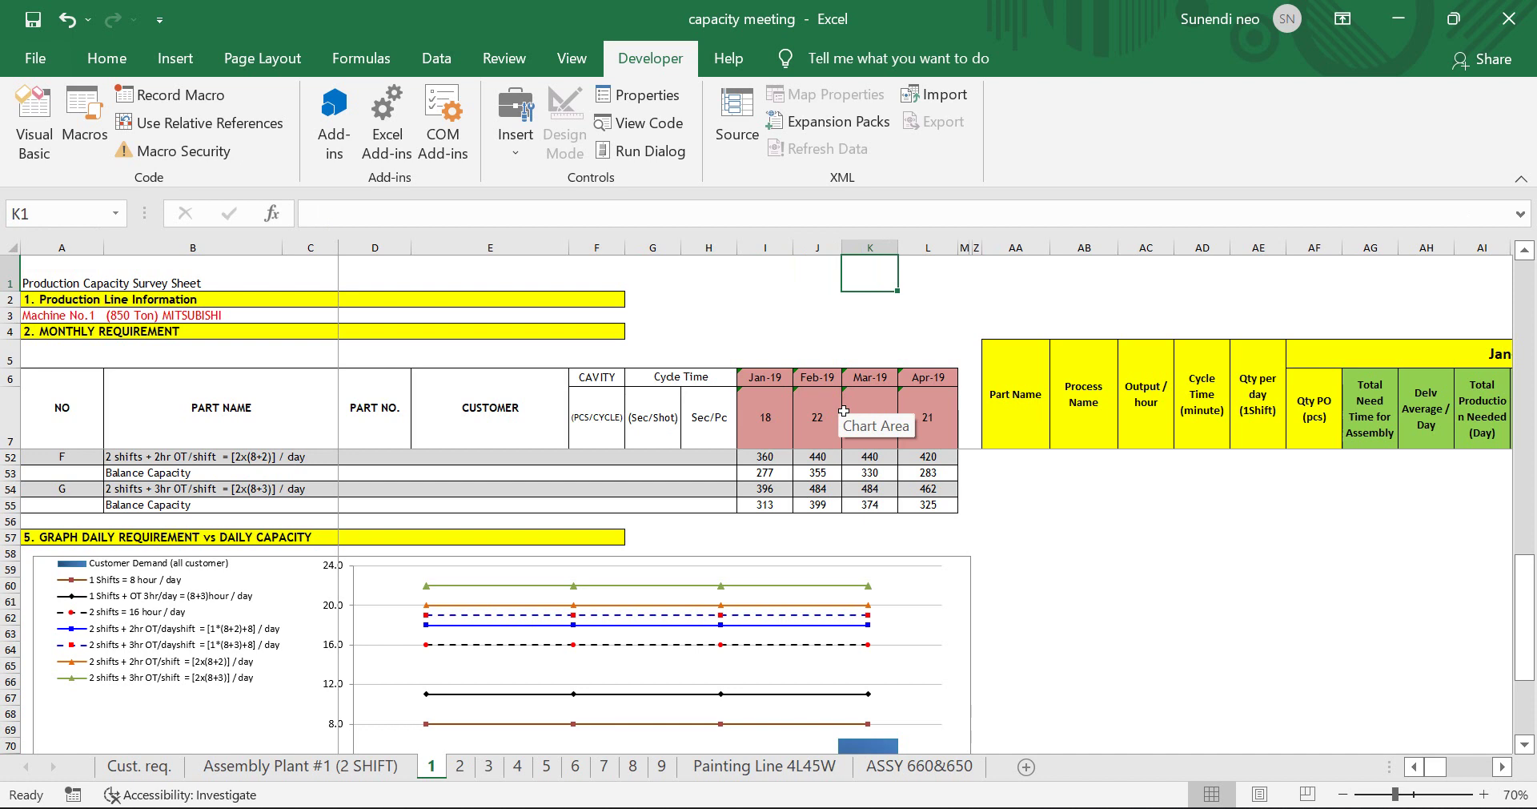
key(Down)
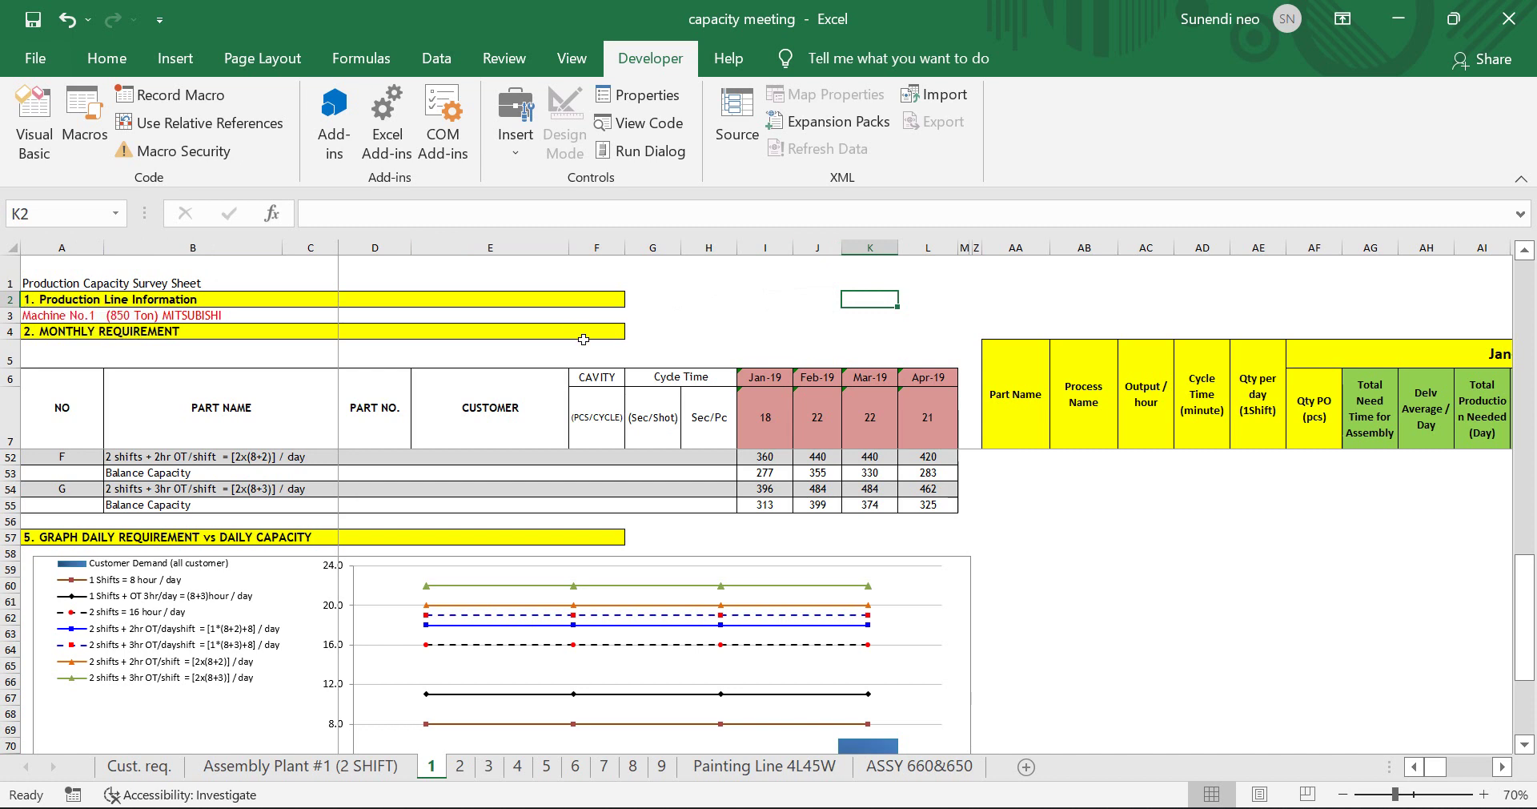
- Enter the text "cell" in cell J1
click(761, 283)
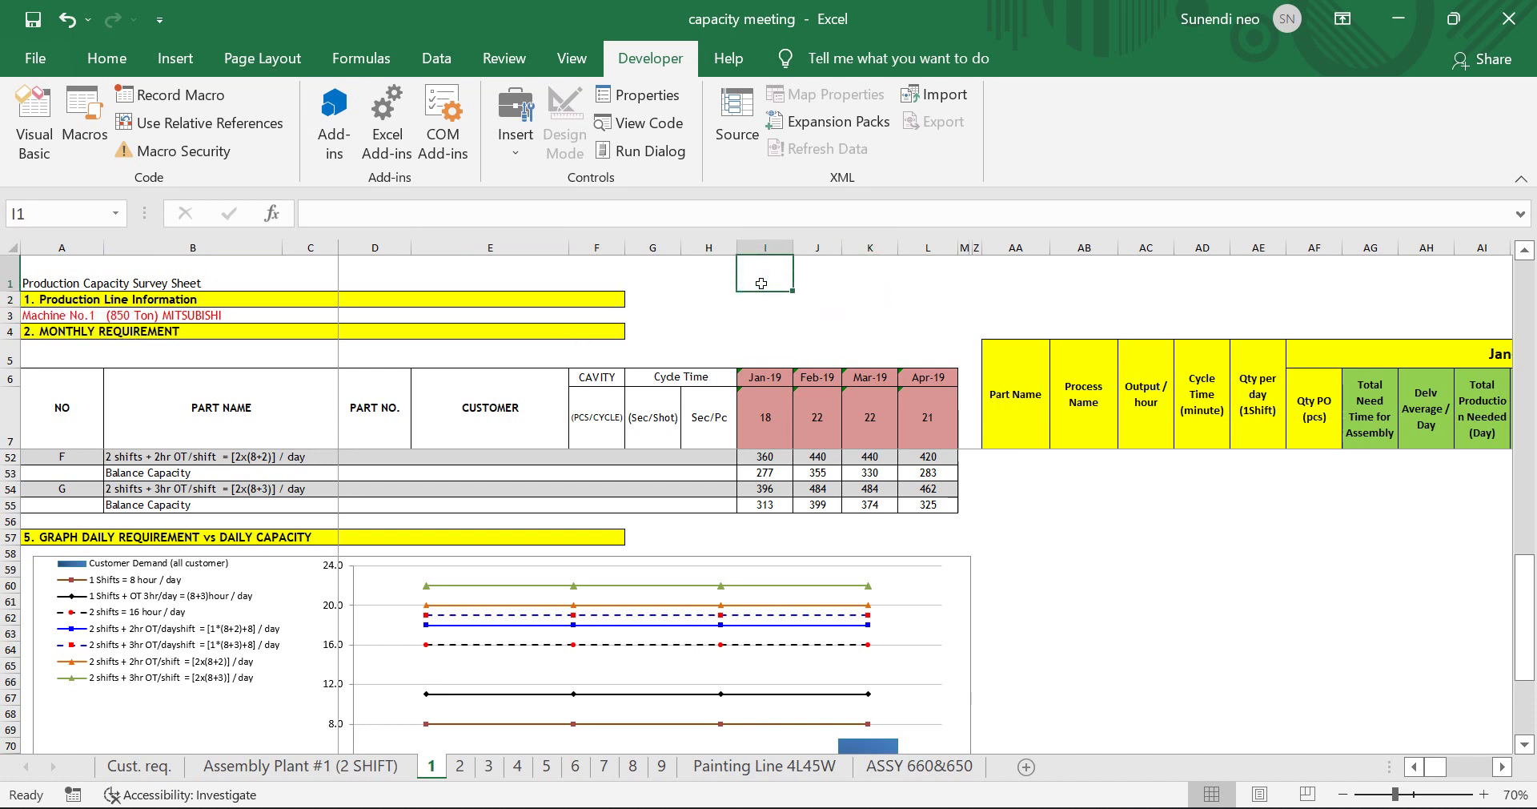
click(816, 280)
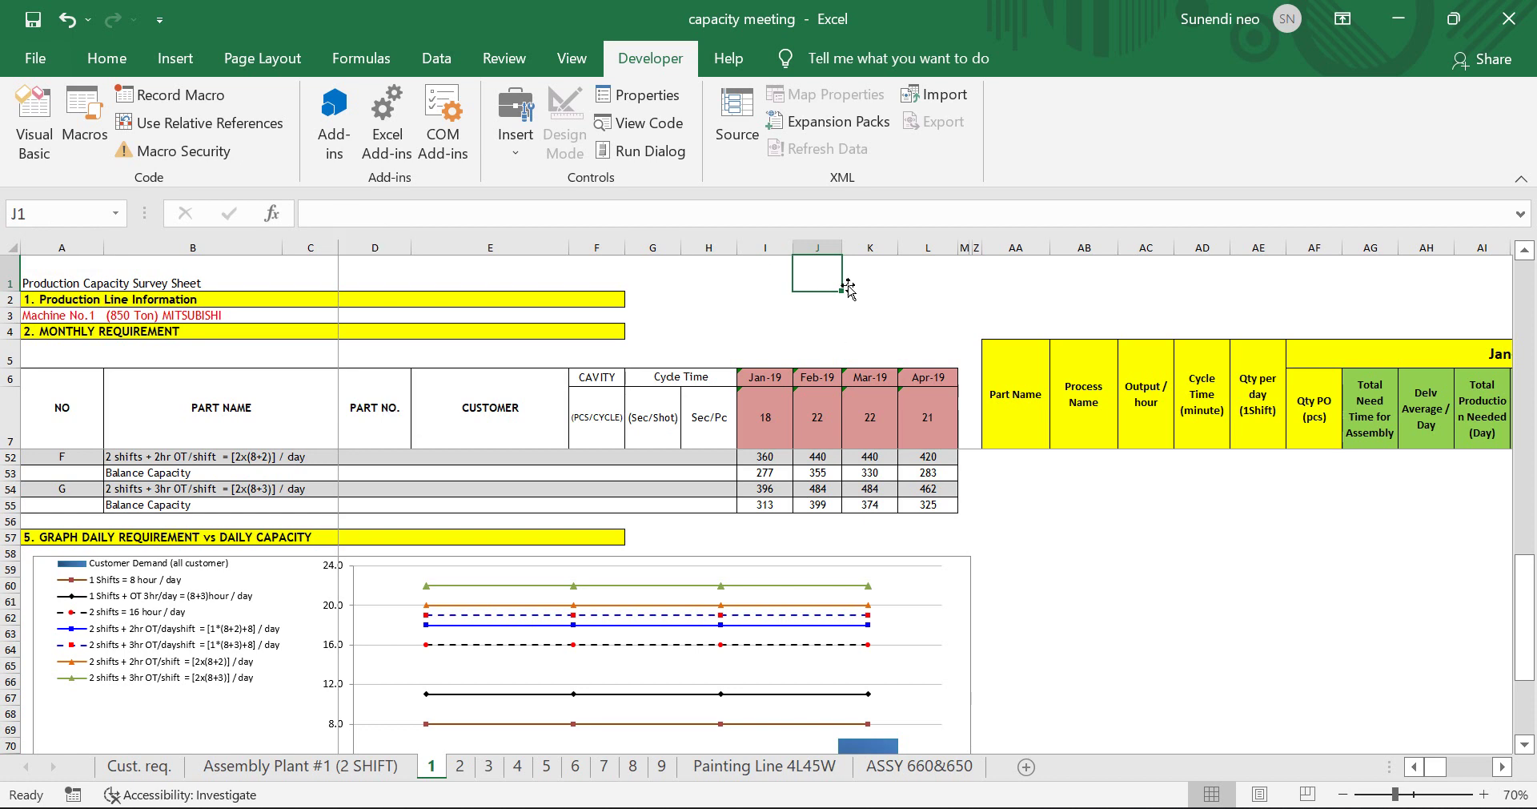
text(c)
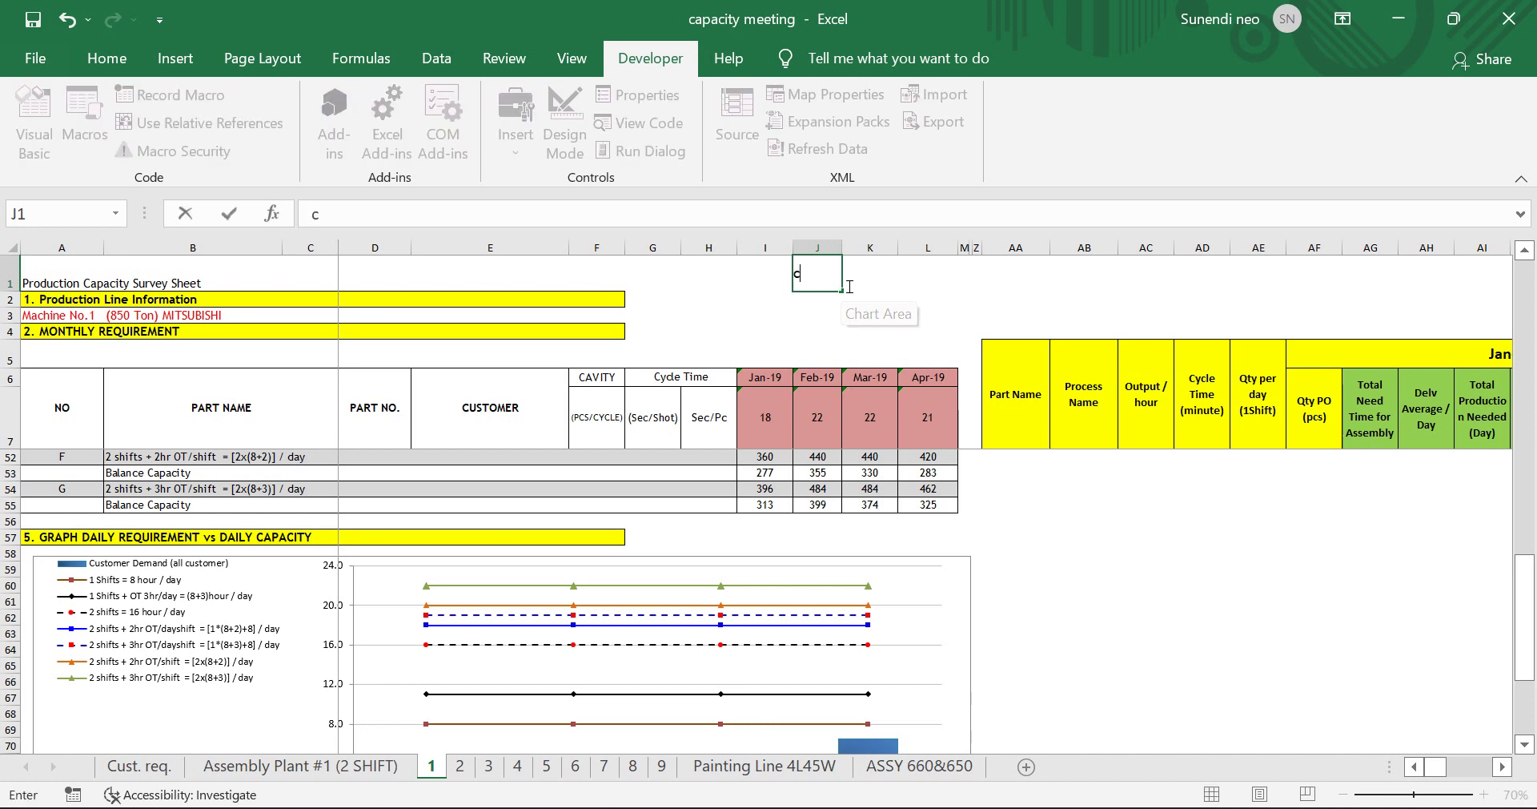
text(all)
key(BackSpace)
key(BackSpace)
key(BackSpace)
text(ell)
key(ctrl+Return)
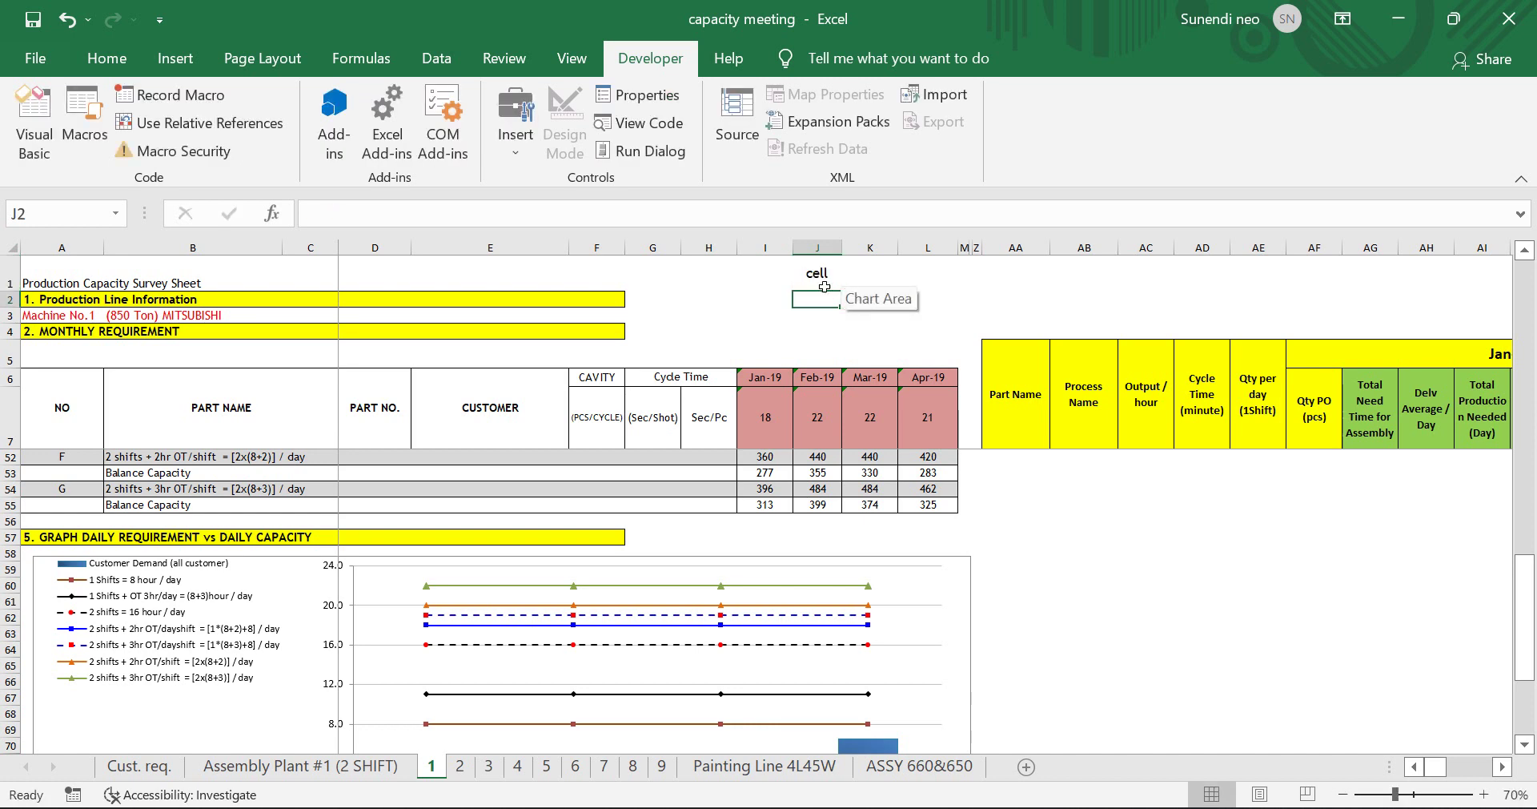
- Extend the text in cell J1 to "cell & Celly" and reselect the cell
click(477, 219)
text(& Ce)
text(lly)
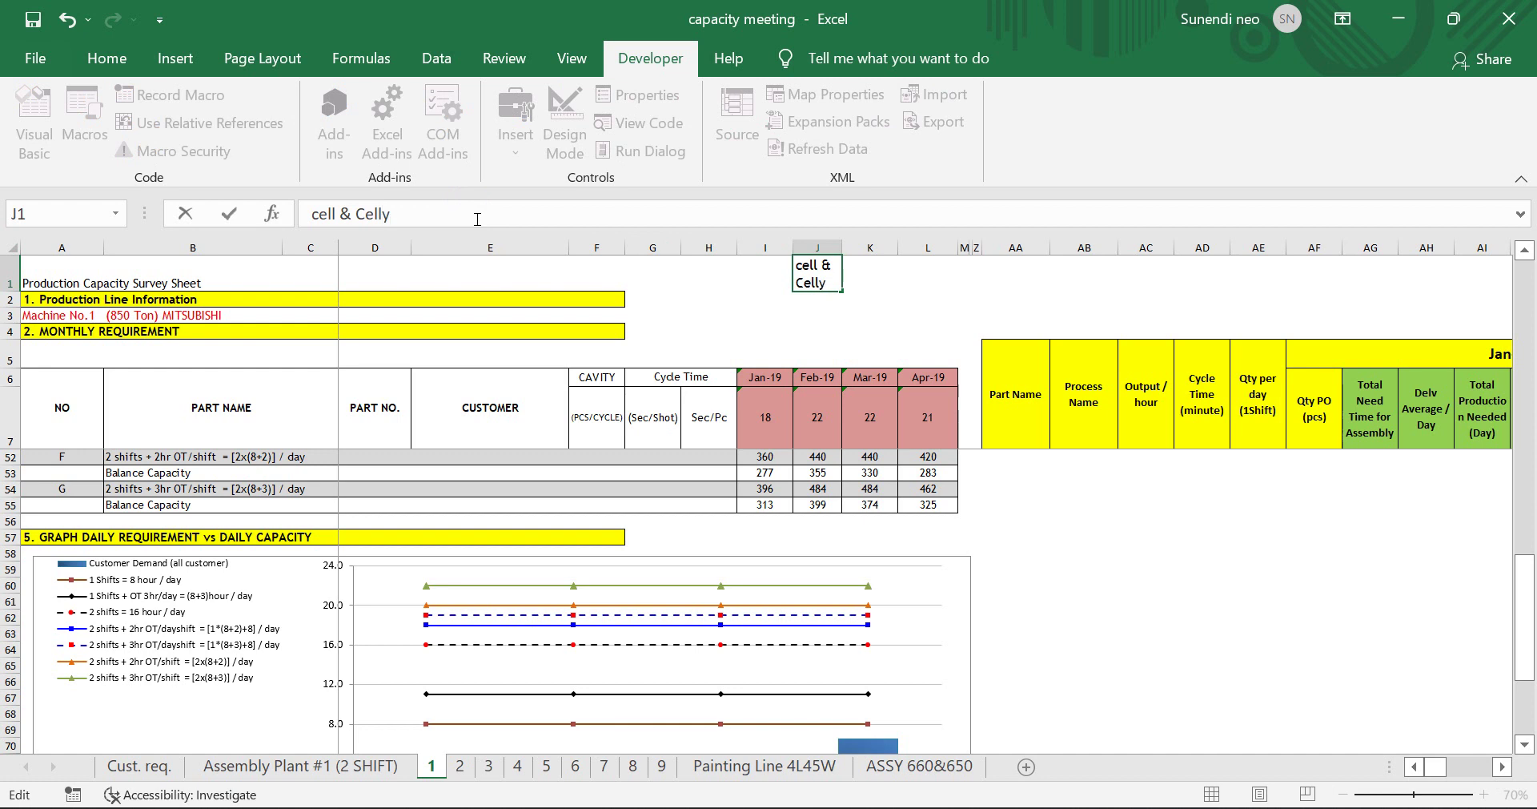
key(Return)
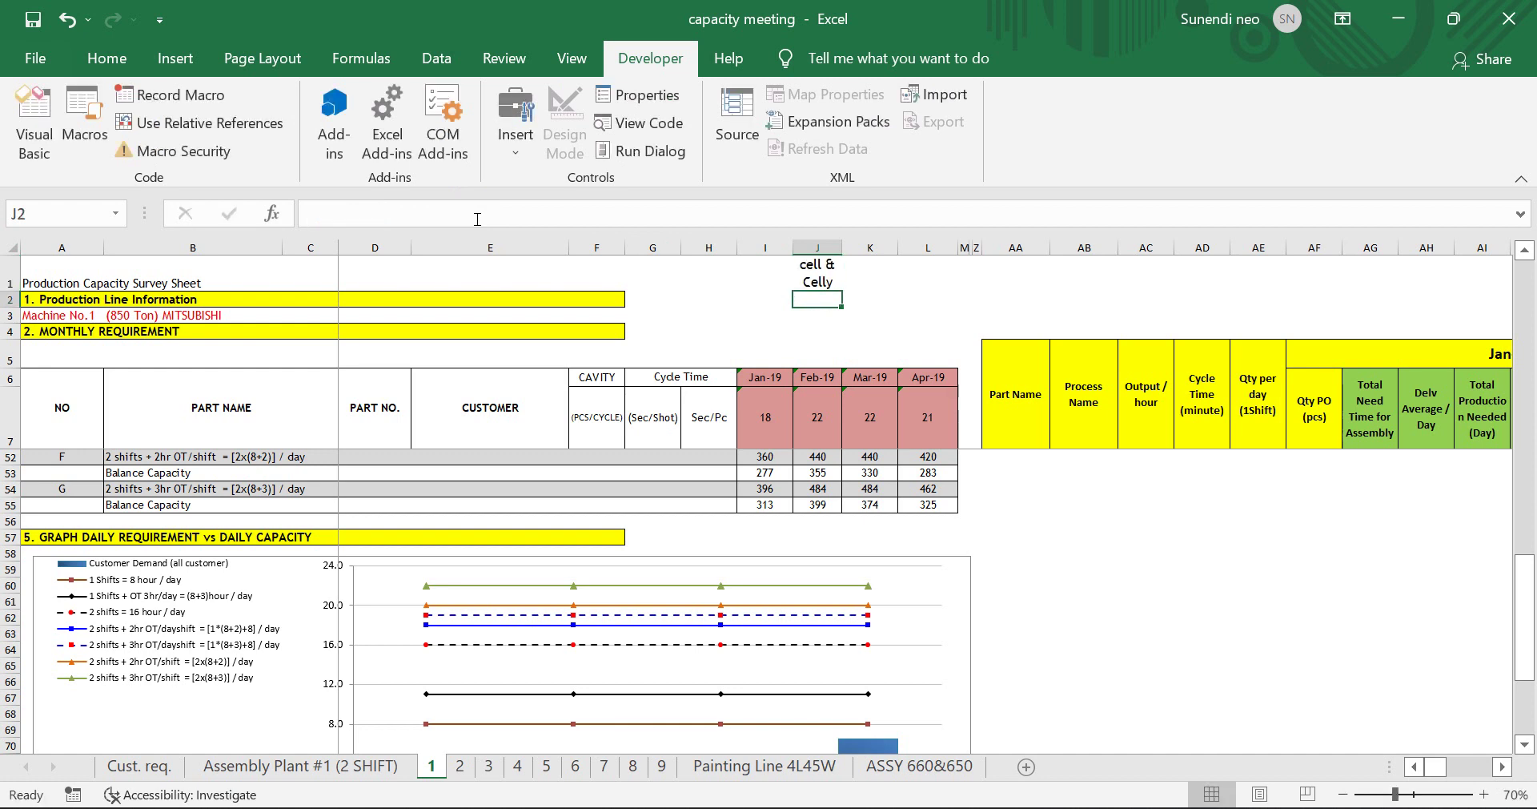
click(816, 274)
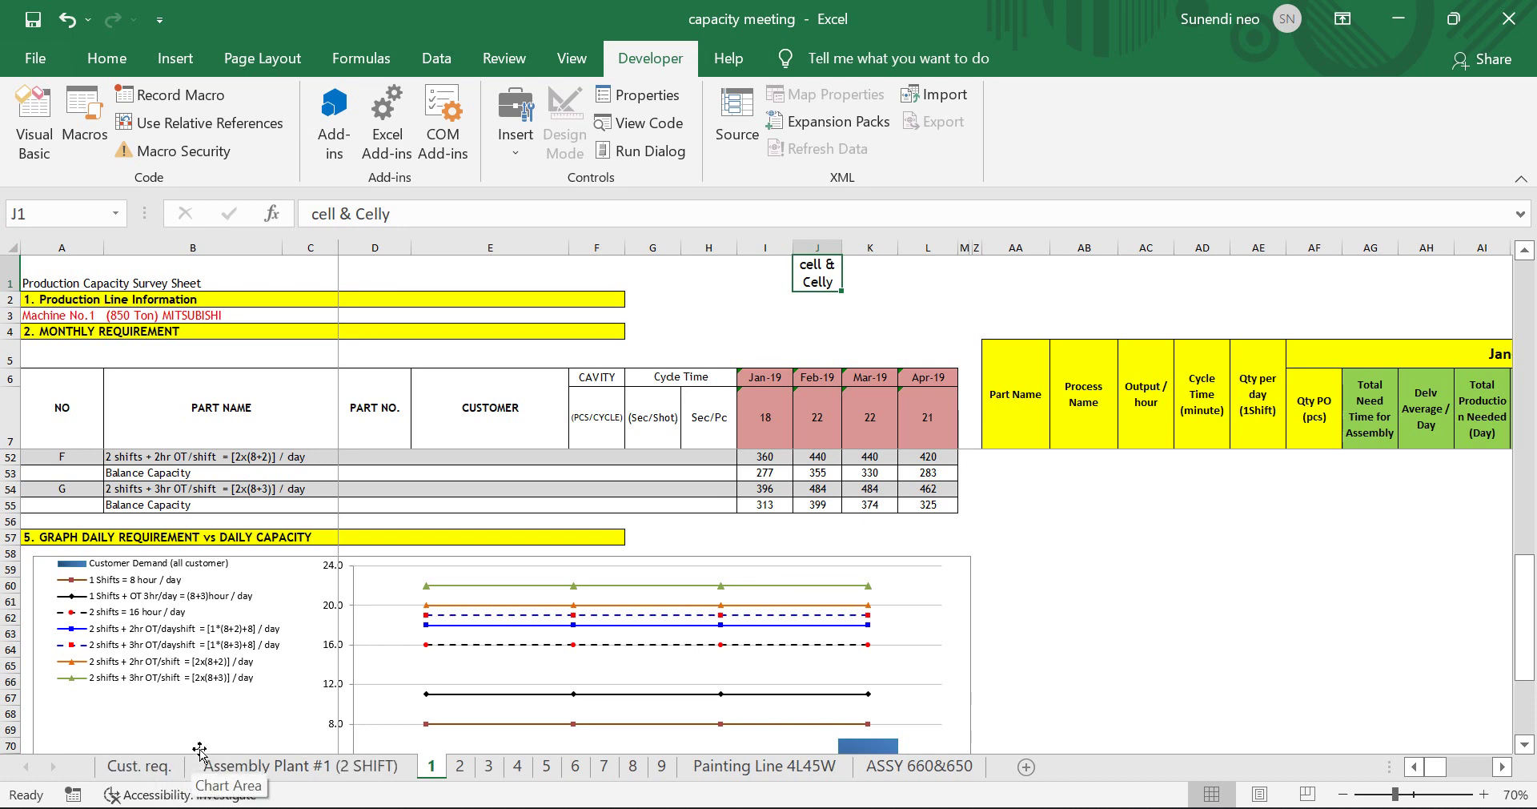
- Add a new blank worksheet after sheet 1, delete it again and select cell AB24 on sheet 2
click(1025, 767)
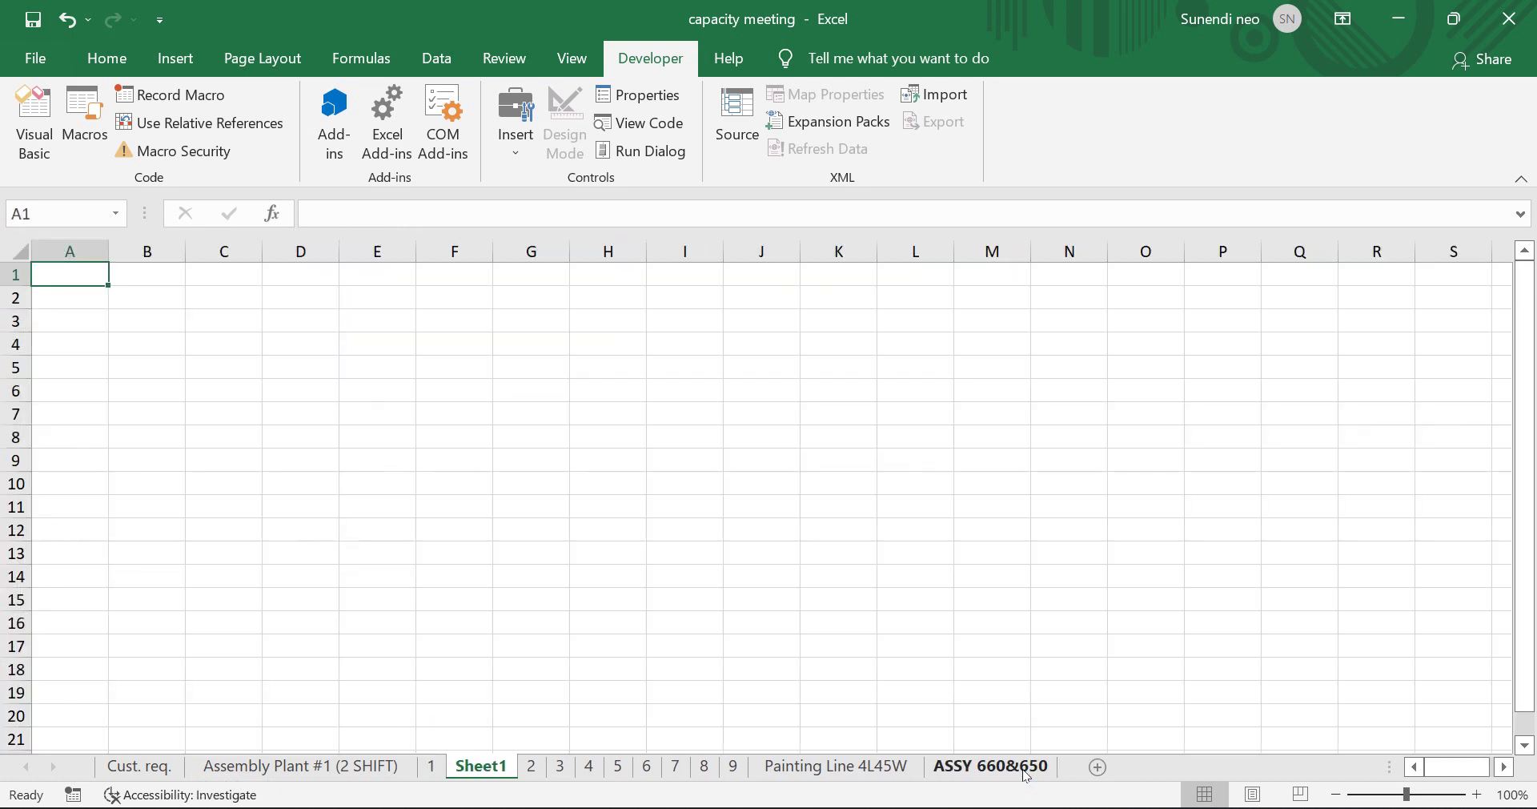
right_click(472, 773)
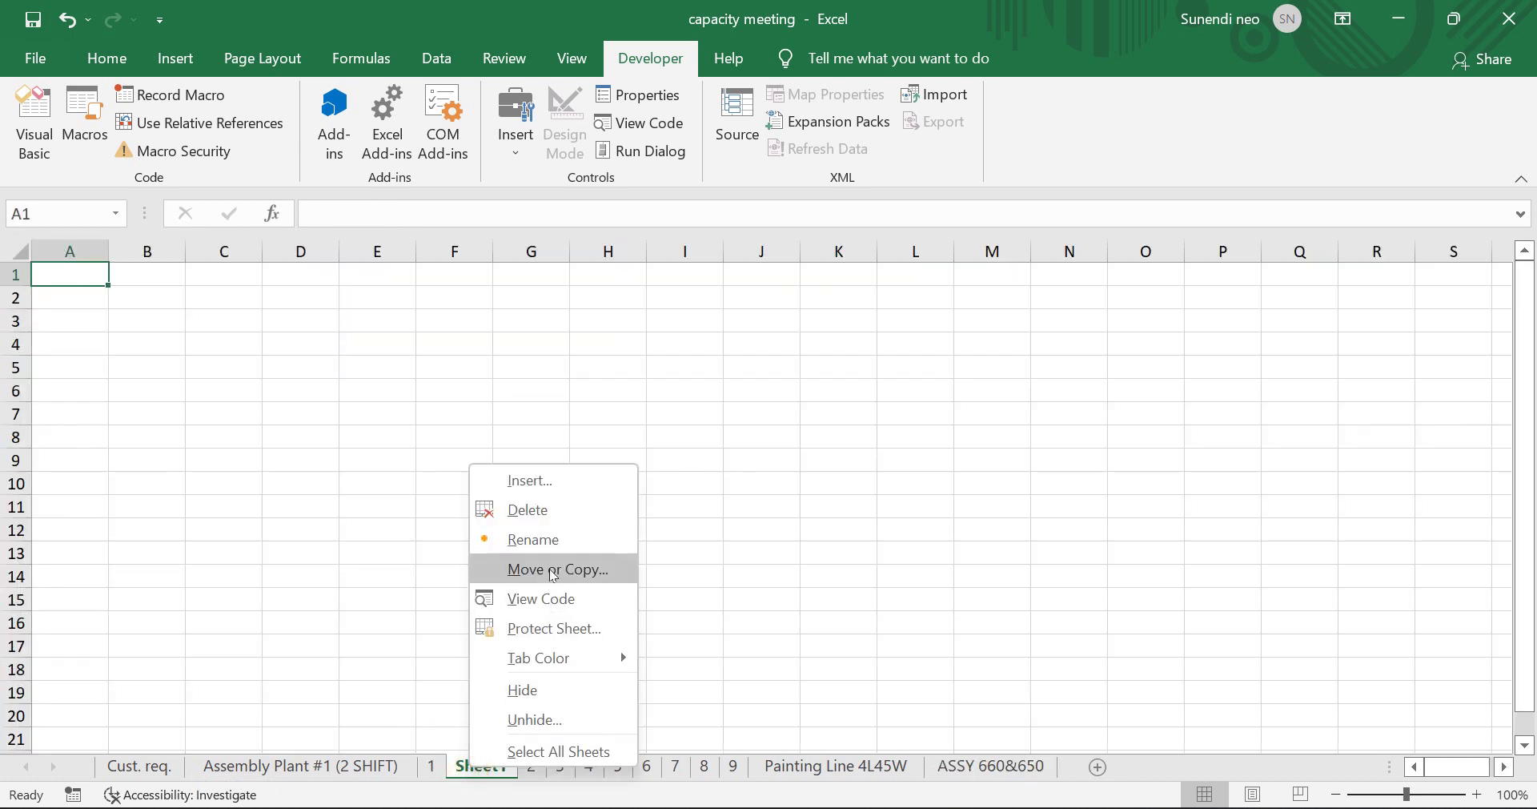
click(530, 510)
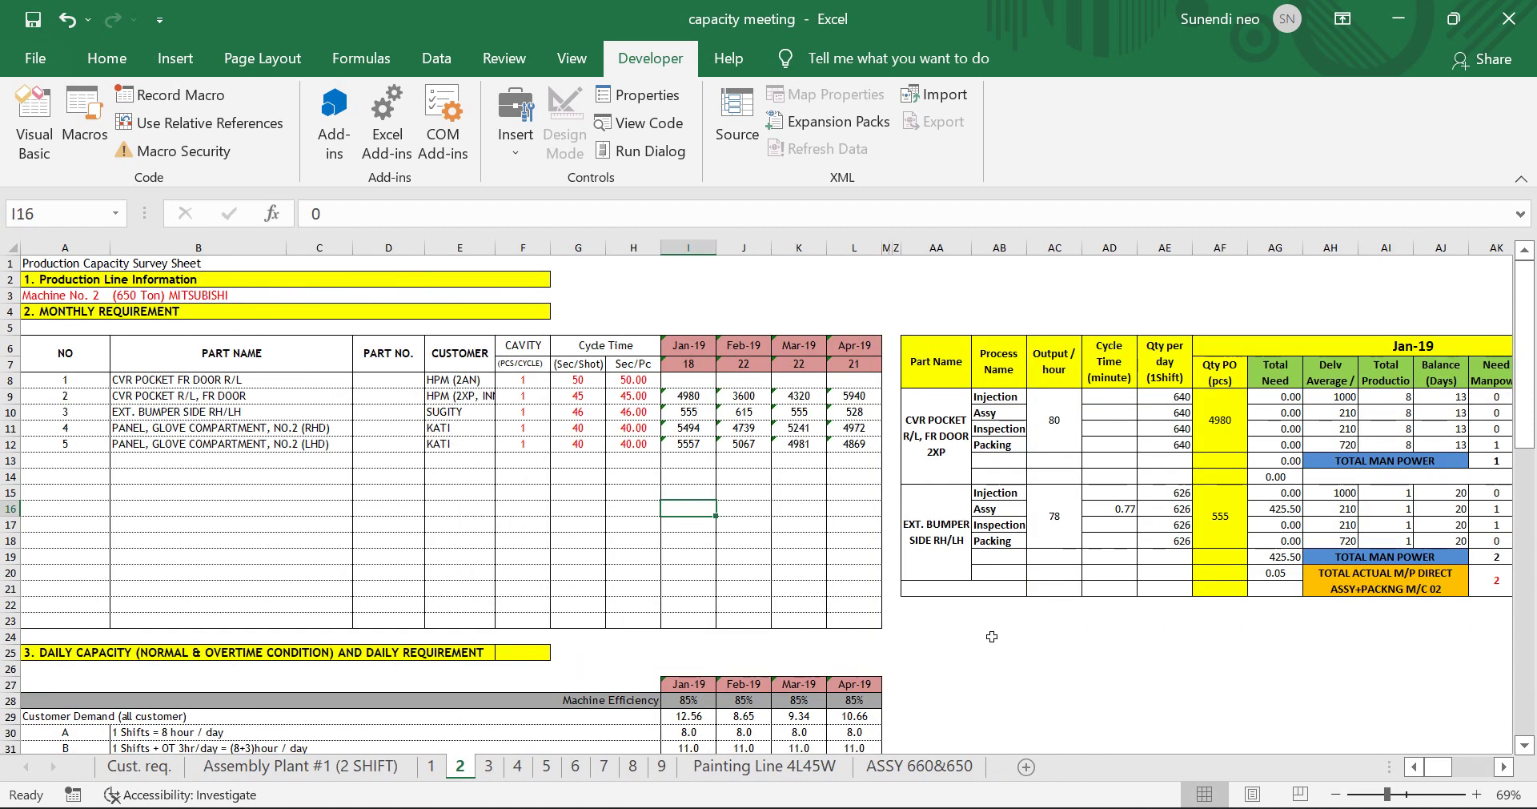
click(990, 637)
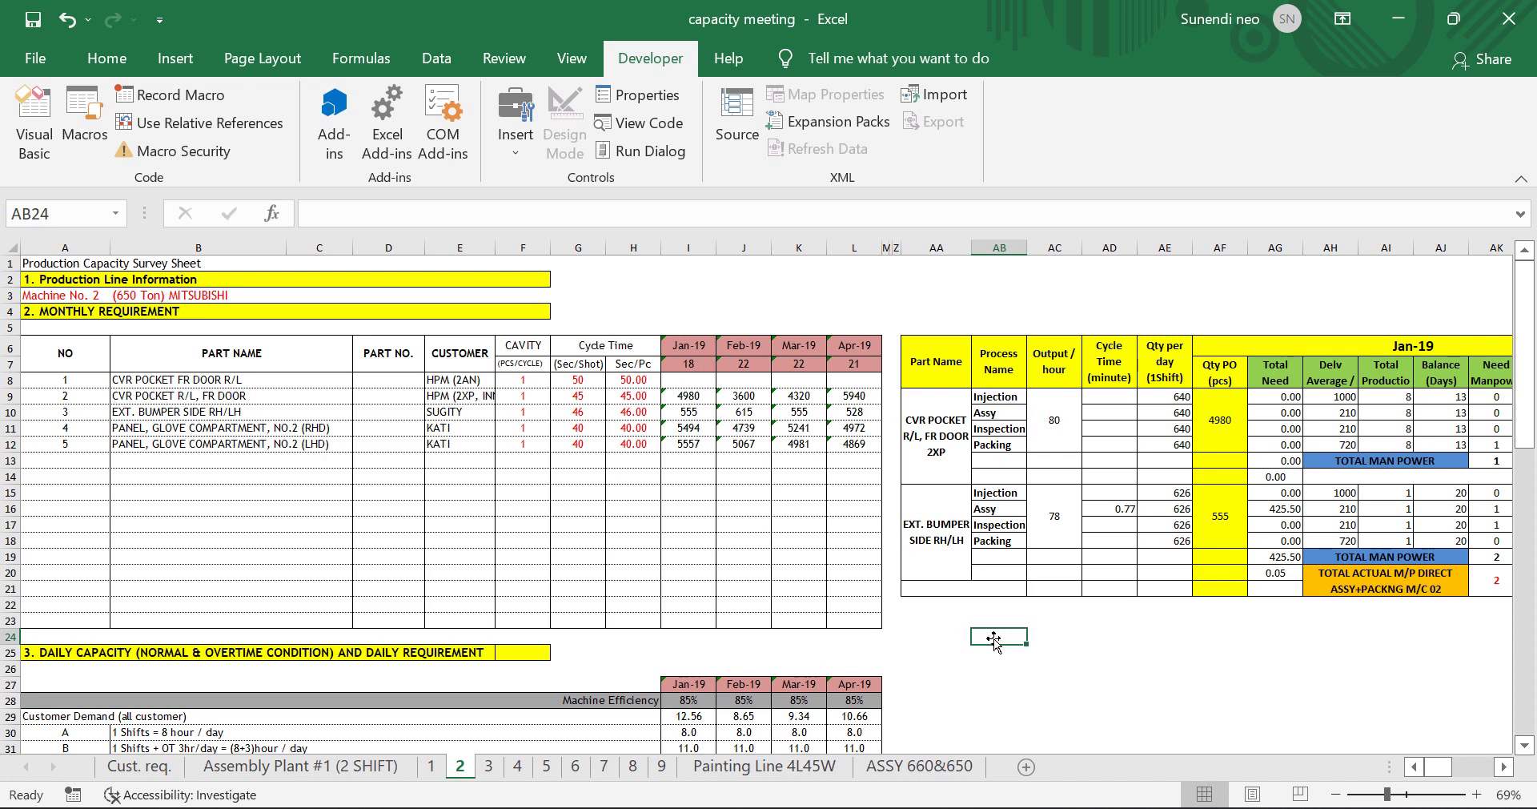
- Examine the daily requirement vs daily capacity graphs on sheet 2 and sheet 1
scroll(993, 637, down, 18)
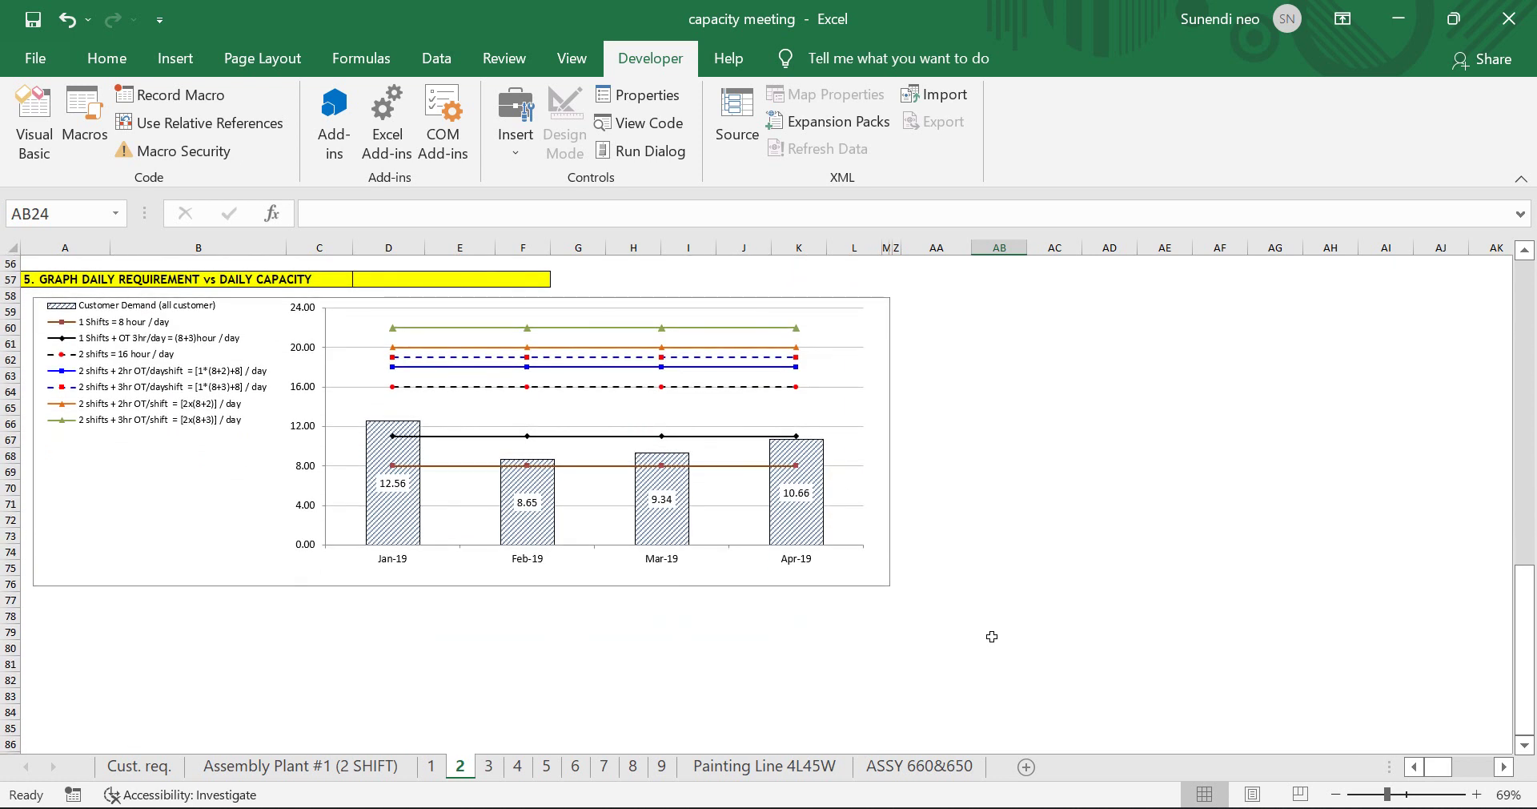
click(433, 767)
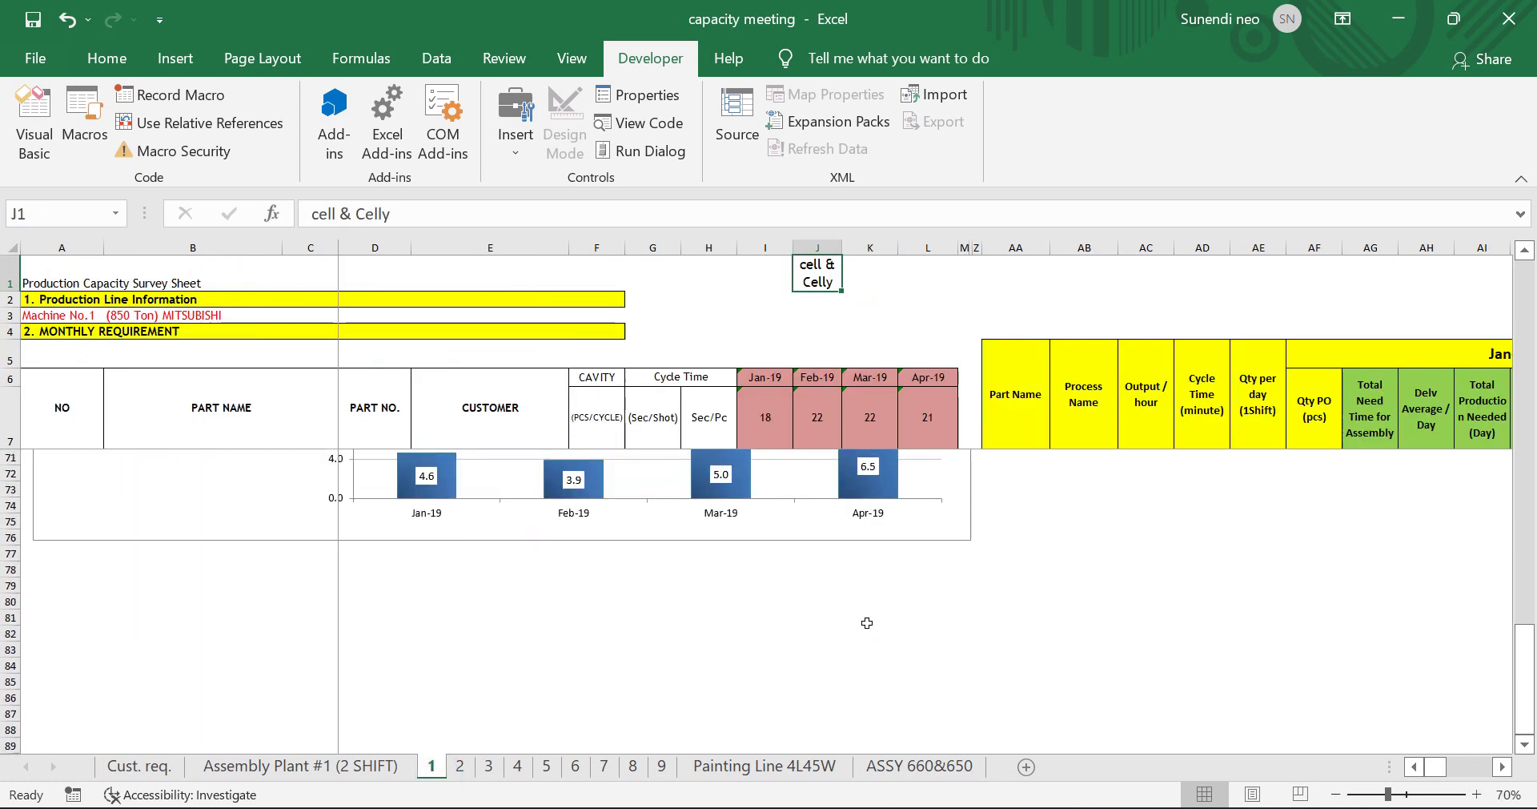
scroll(868, 627, up, 3)
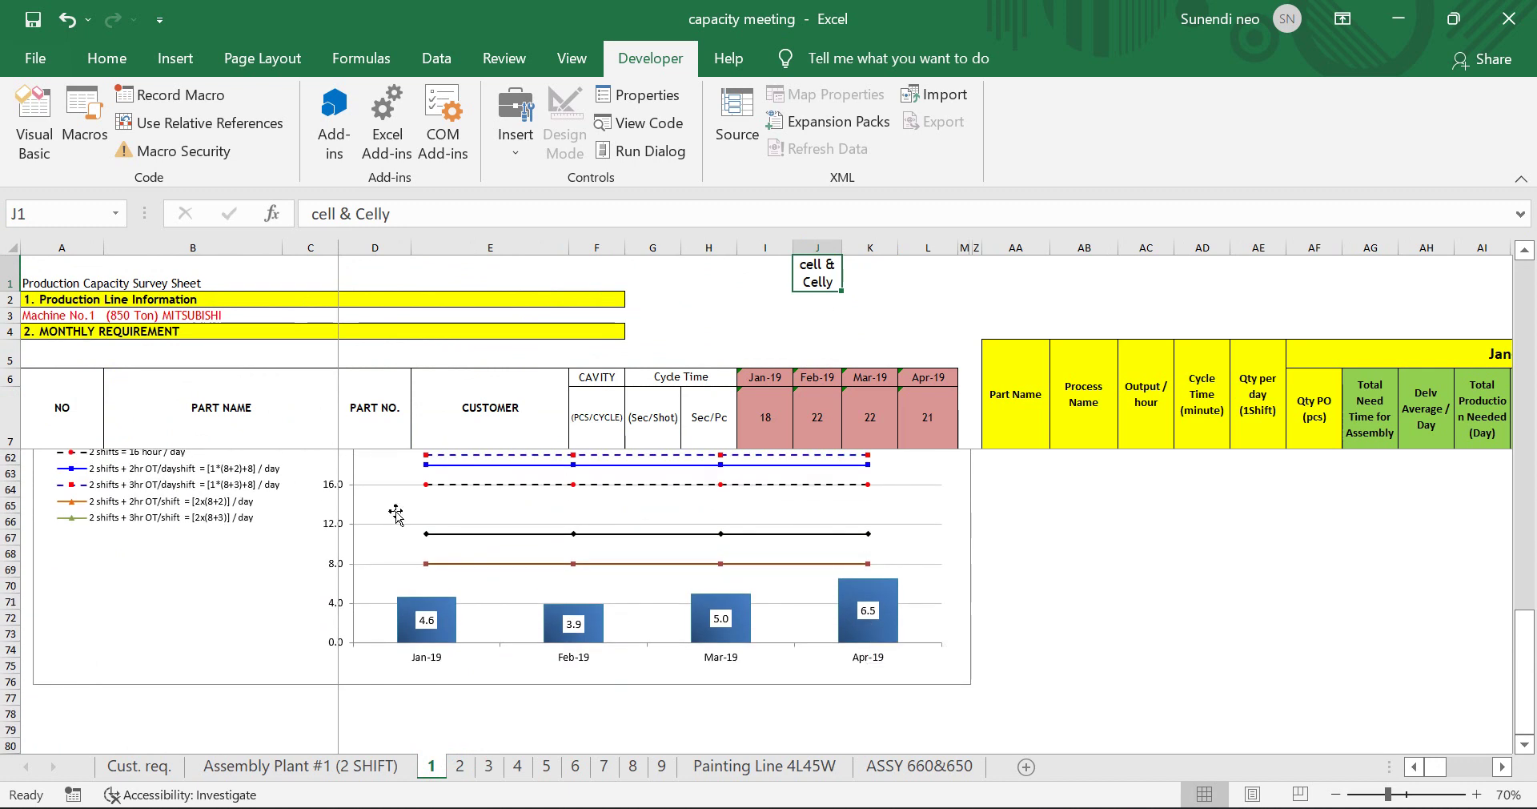
scroll(396, 512, up, 2)
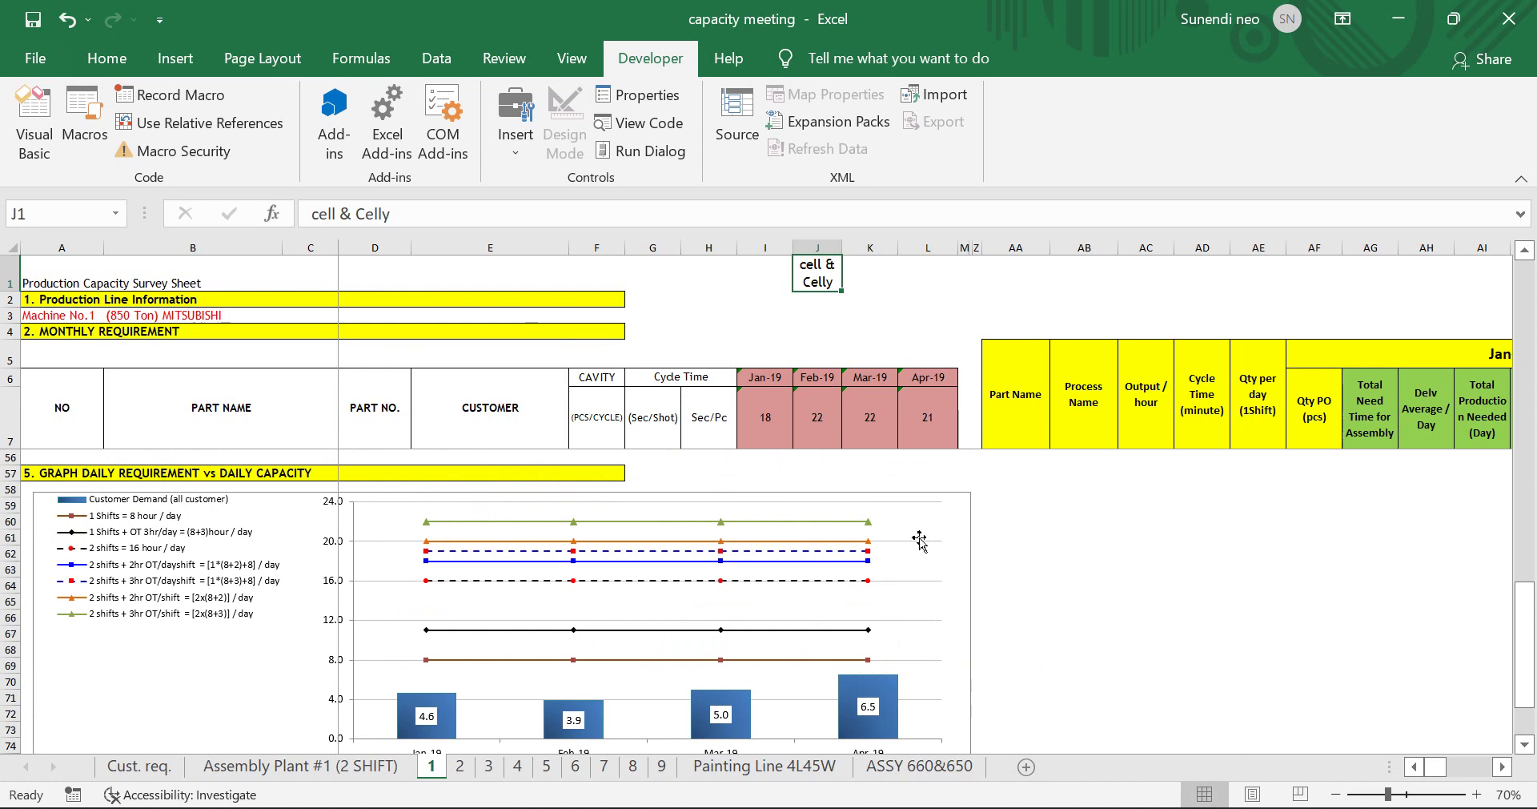
scroll(919, 552, down, 1)
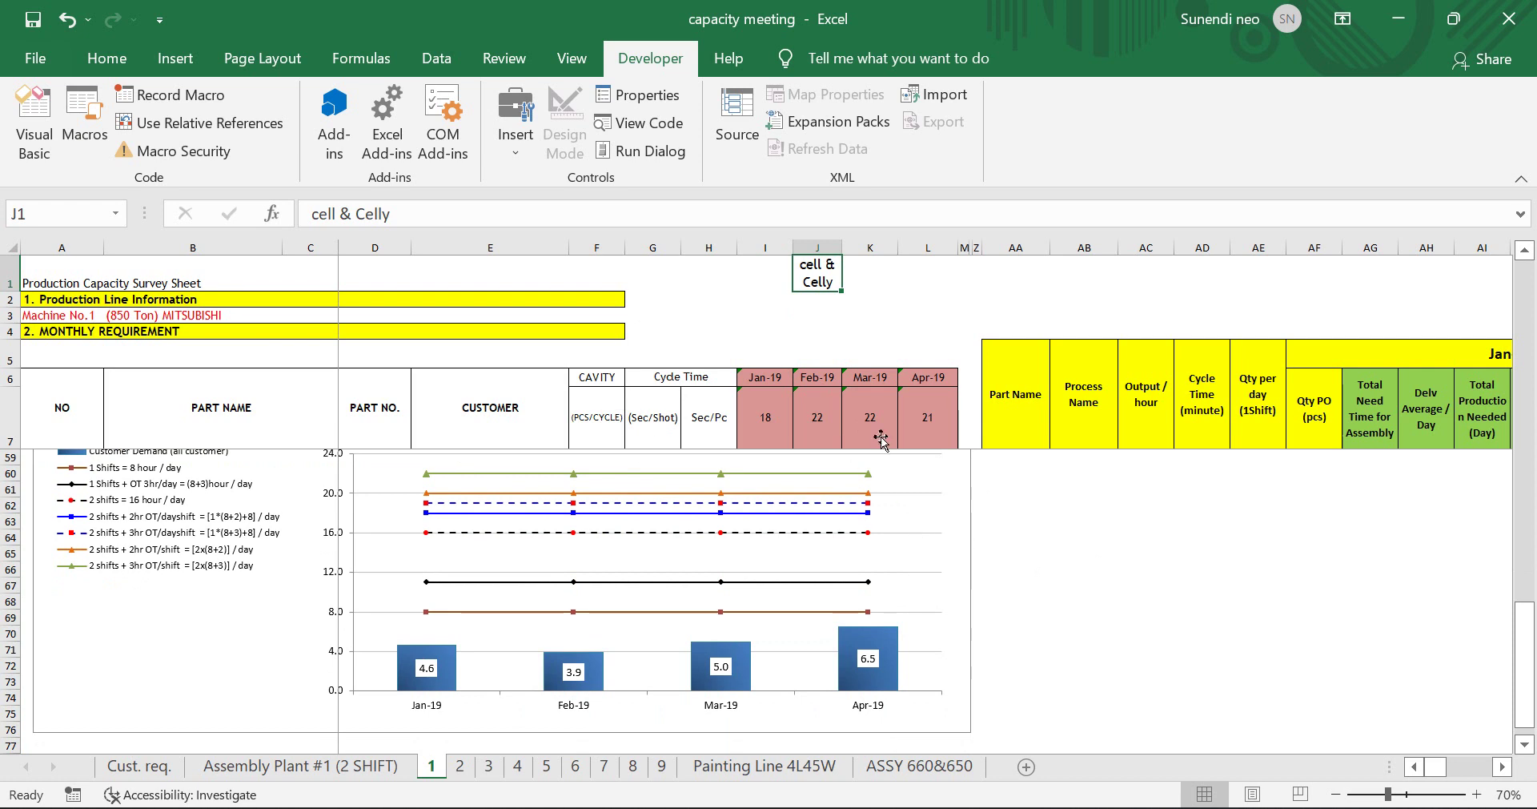
- Select the cell range I1:K1 around the "cell & Celly" text on sheet 1
click(886, 287)
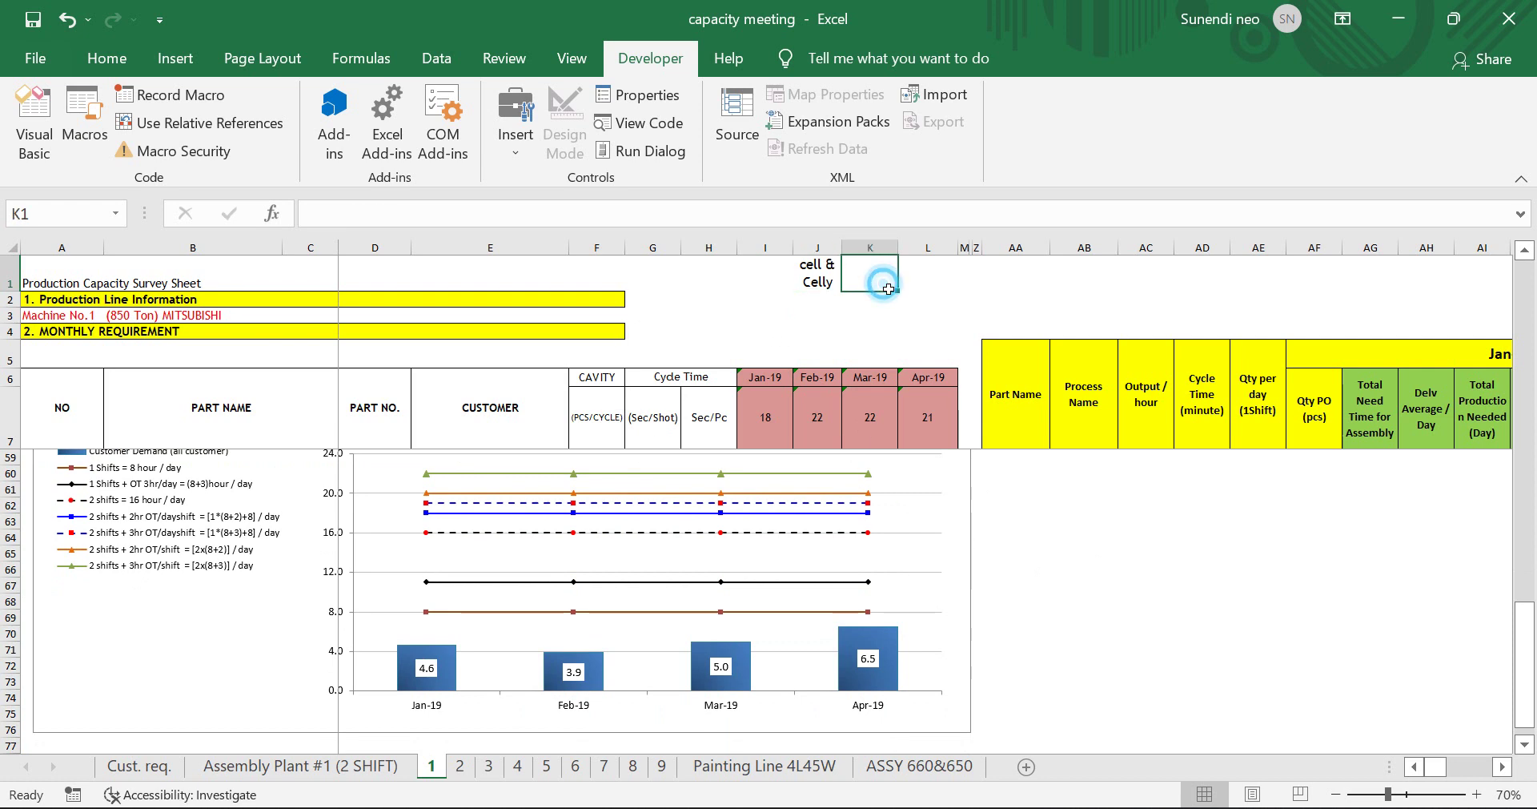
drag(789, 290, 887, 286)
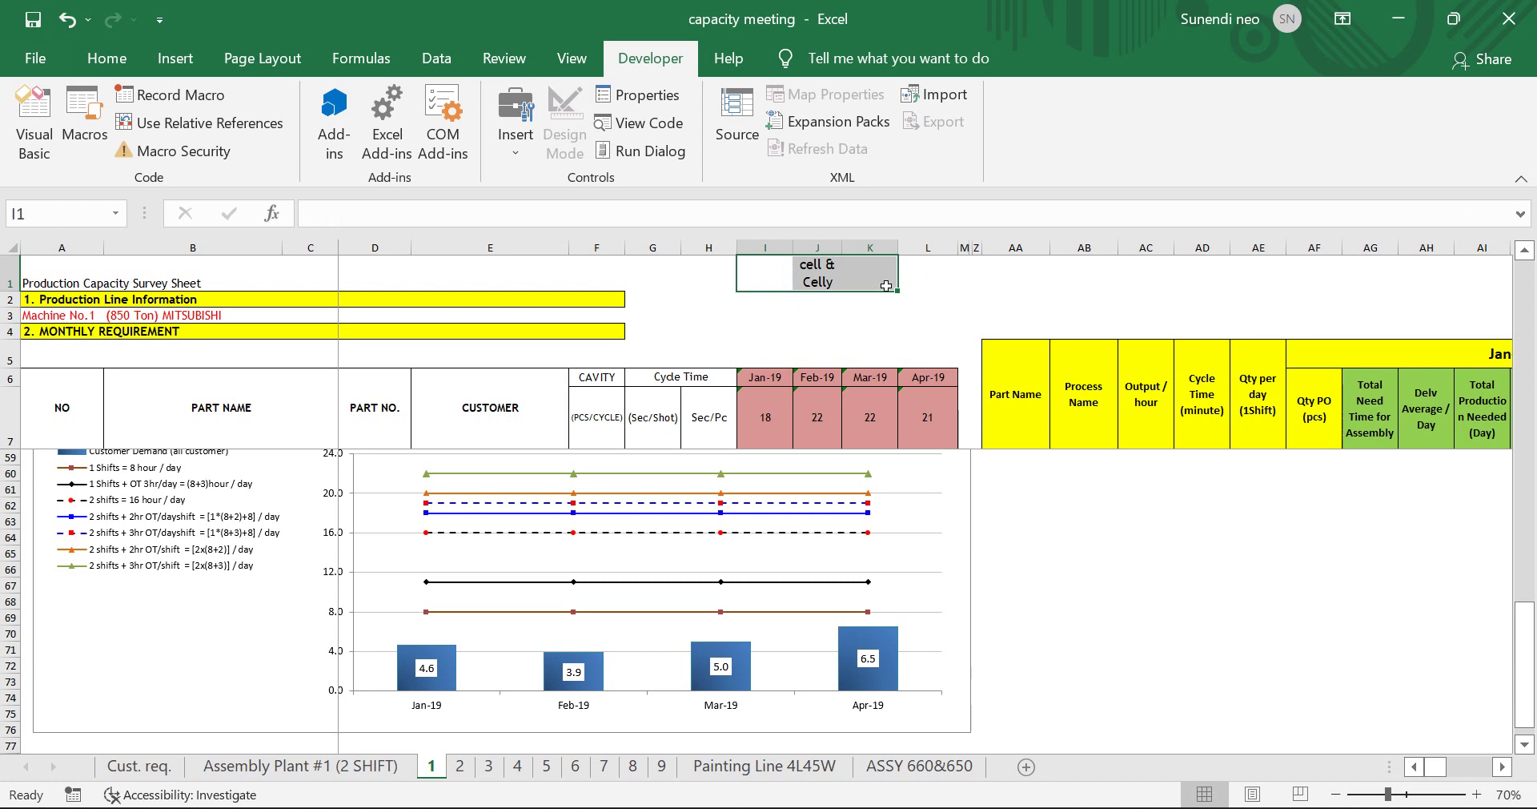